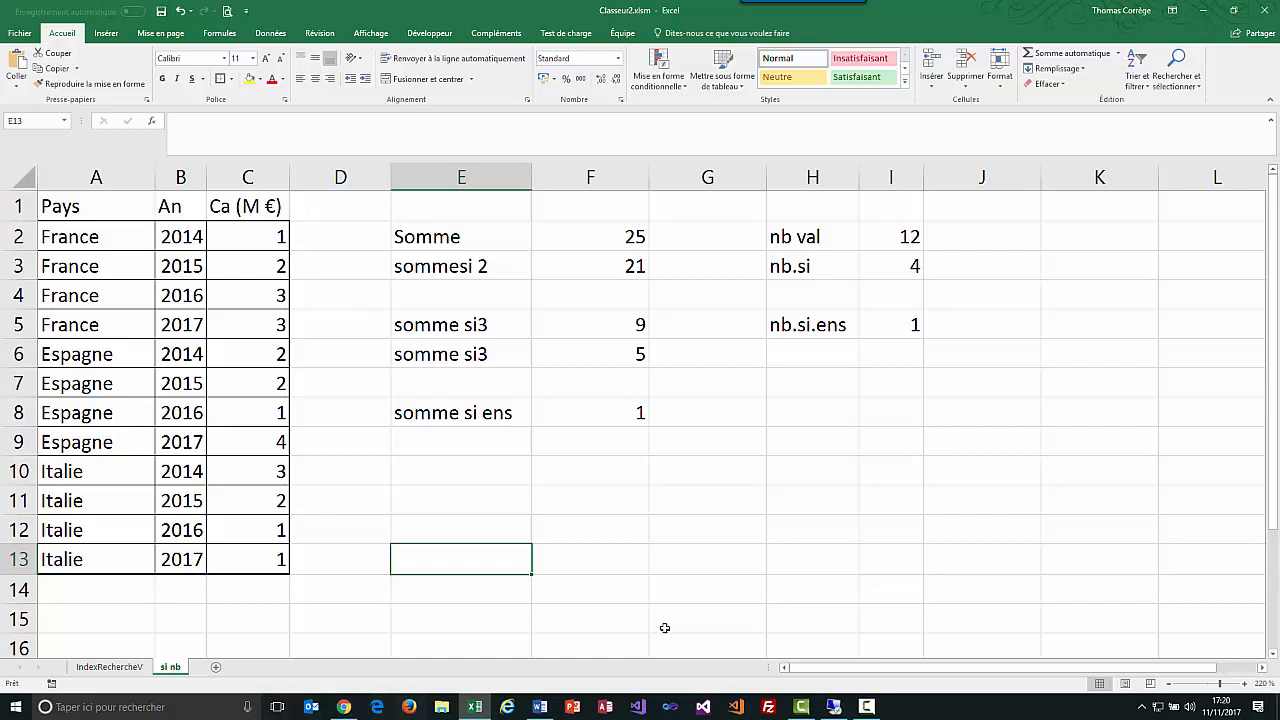
Open the SOMME formula in cell F2 of the Excel workbook to examine its summed range
{"action": "left_click", "coordinate": [834, 707]}
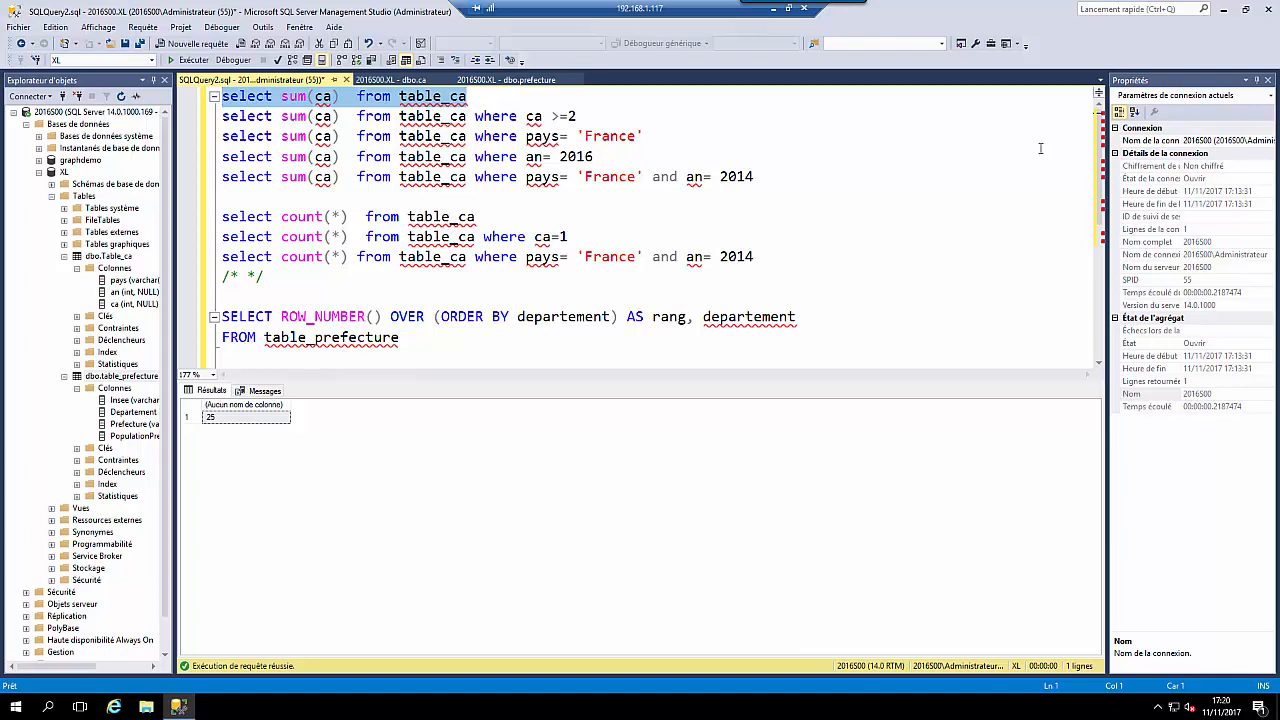
{"action": "left_click", "coordinate": [774, 10]}
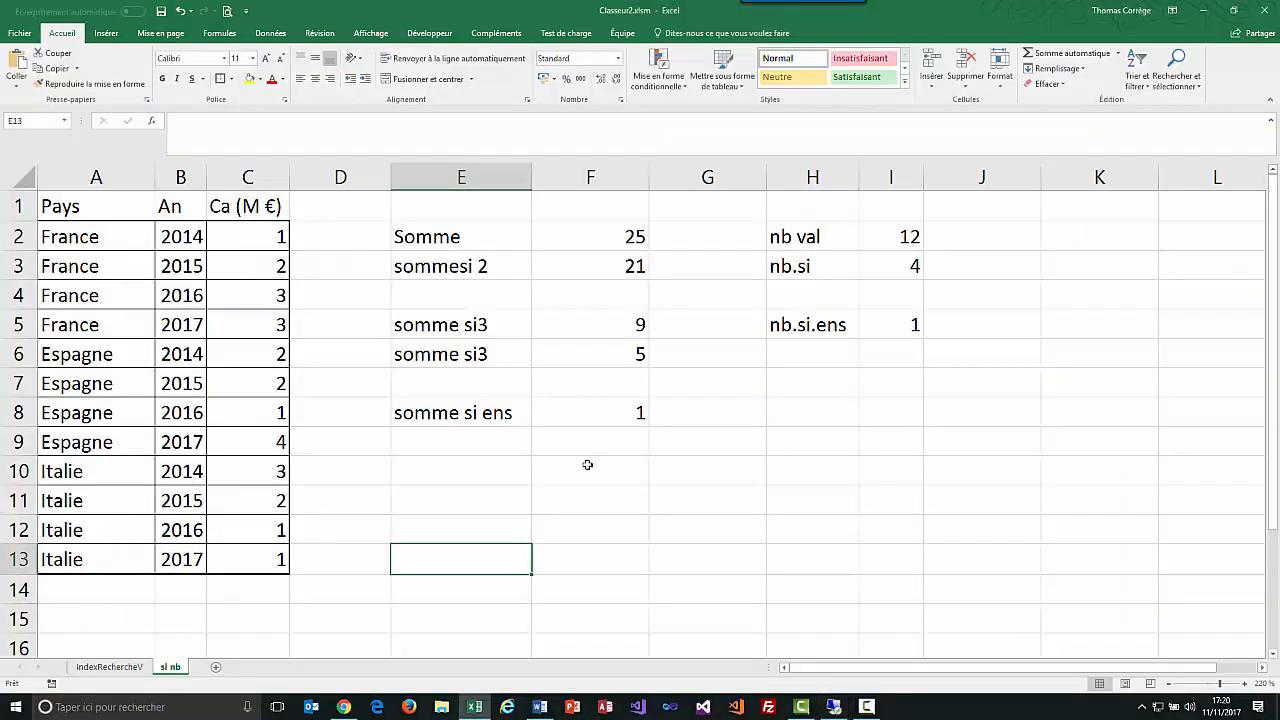
{"action": "left_click", "coordinate": [616, 237]}
{"action": "double_click", "coordinate": [616, 237]}
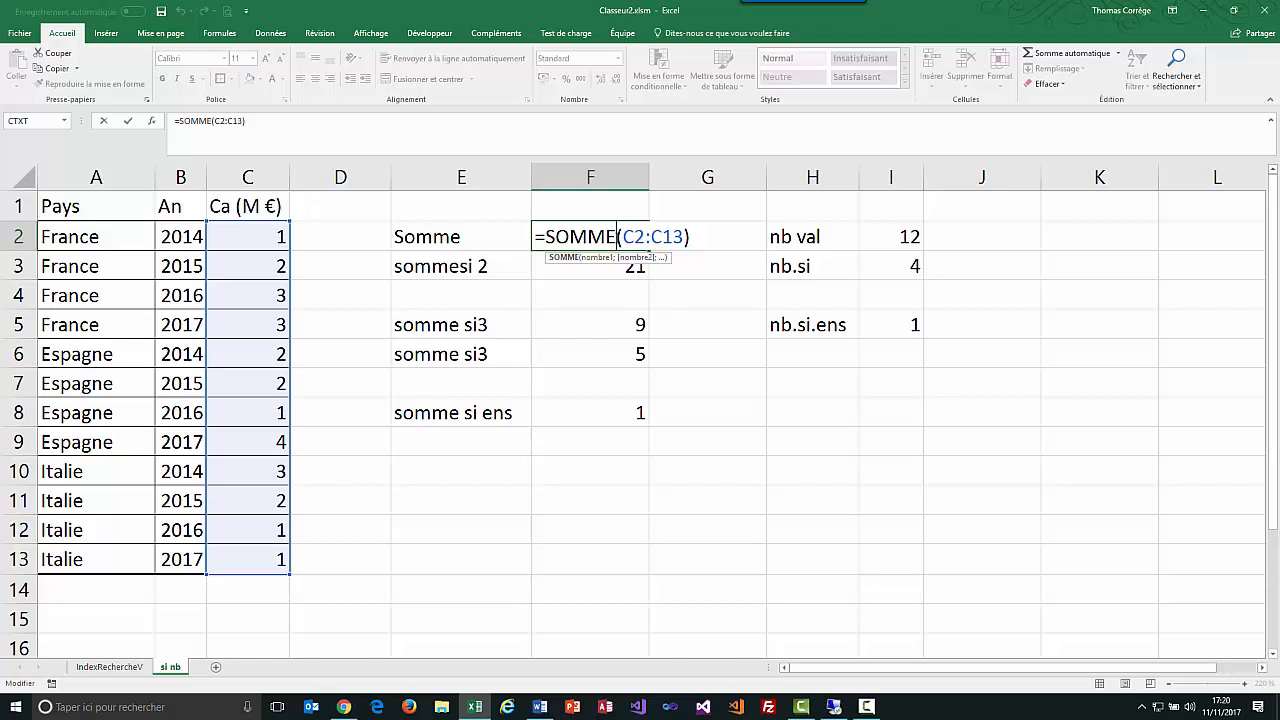
{"action": "key", "text": "Escape"}
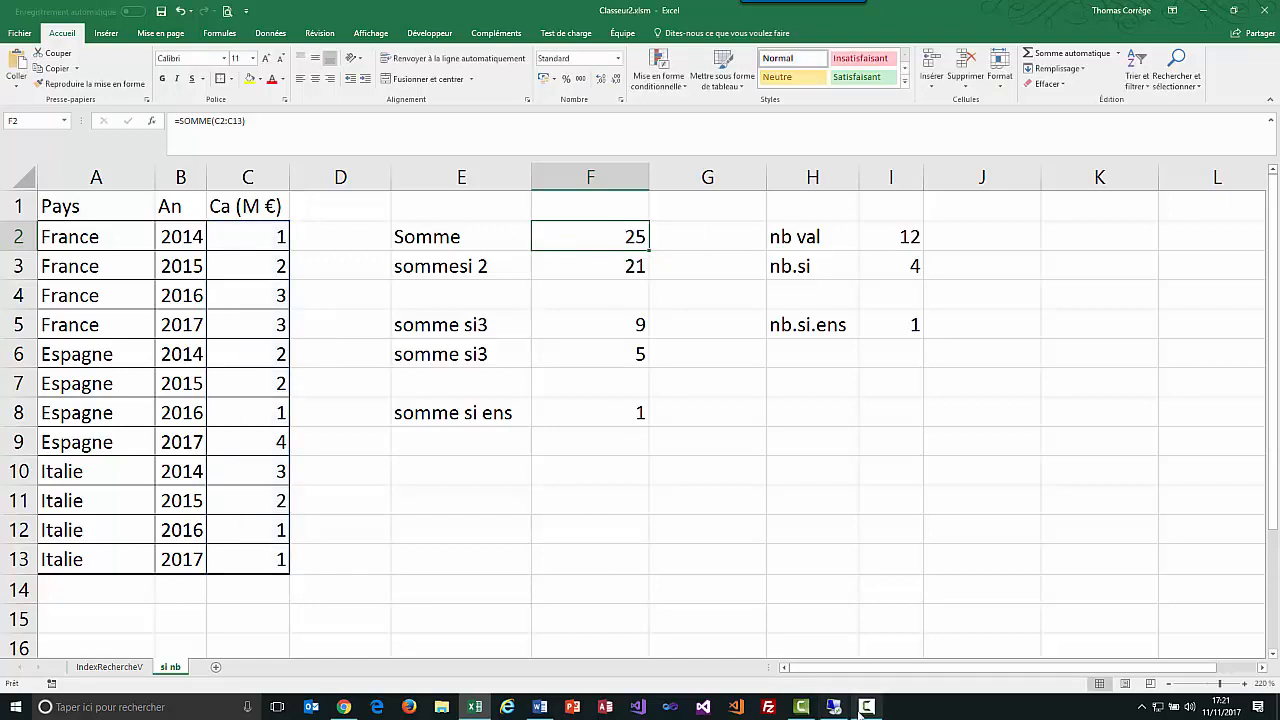
Switch to SQL Server Management Studio and examine the first sum(ca) query's column and source table, including the dbo.ca data
{"action": "mouse_move", "coordinate": [838, 711]}
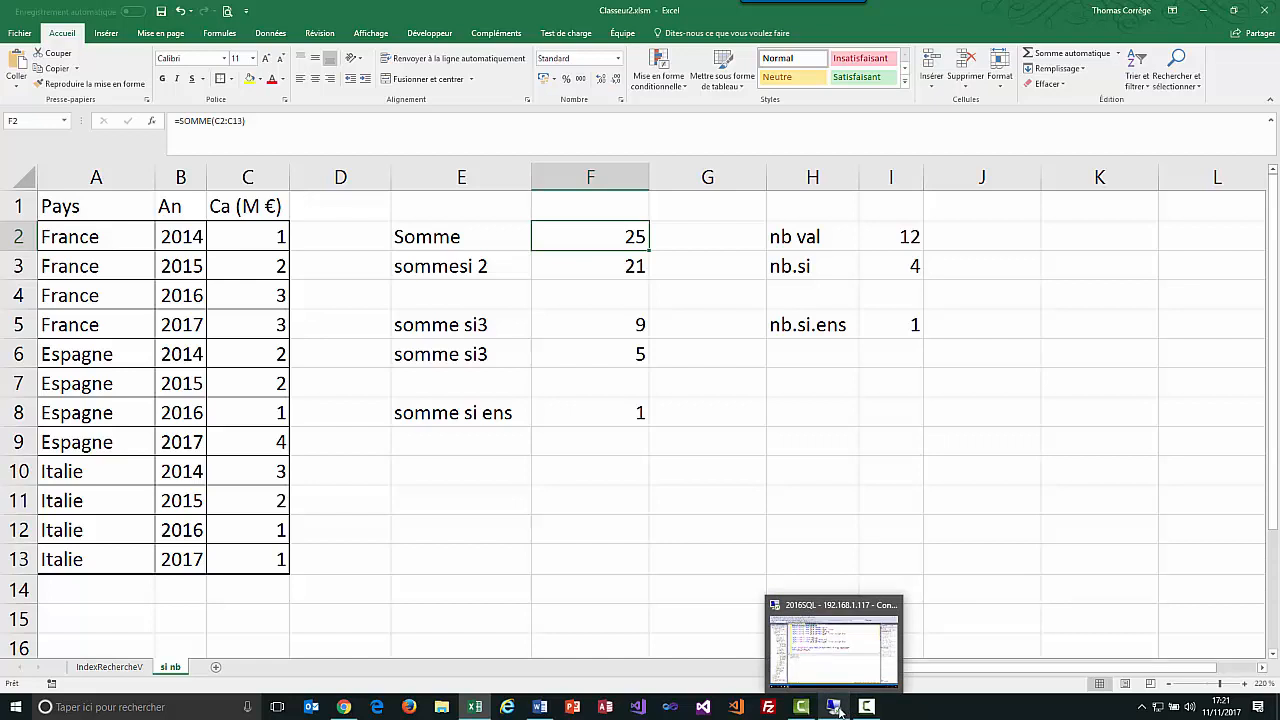
{"action": "left_click", "coordinate": [838, 711]}
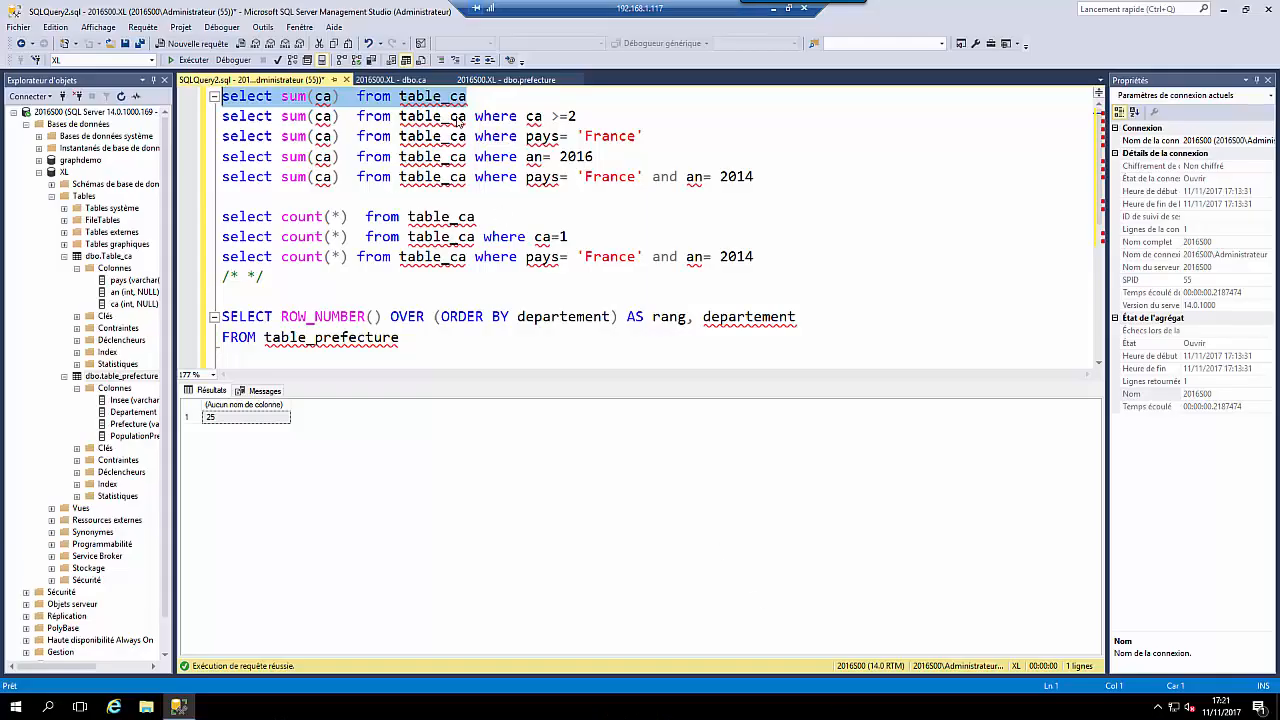
{"action": "left_click_drag", "start_coordinate": [468, 98], "coordinate": [221, 97]}
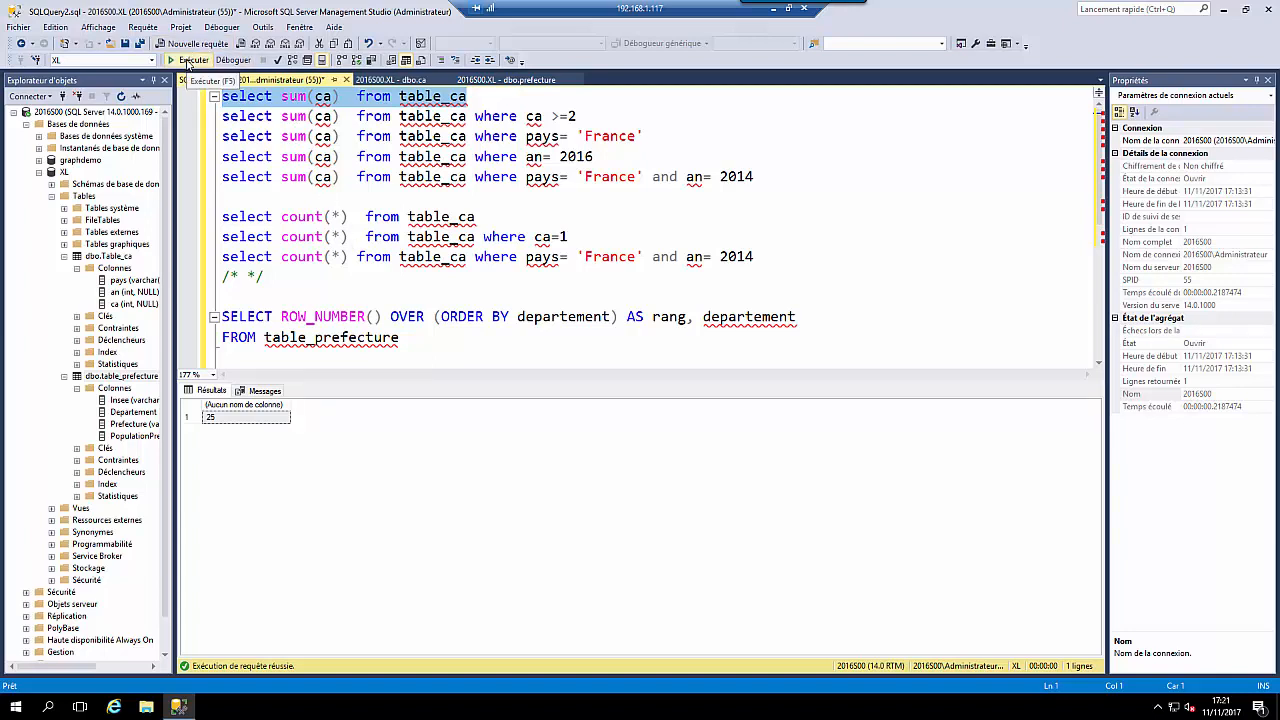
{"action": "double_click", "coordinate": [325, 97]}
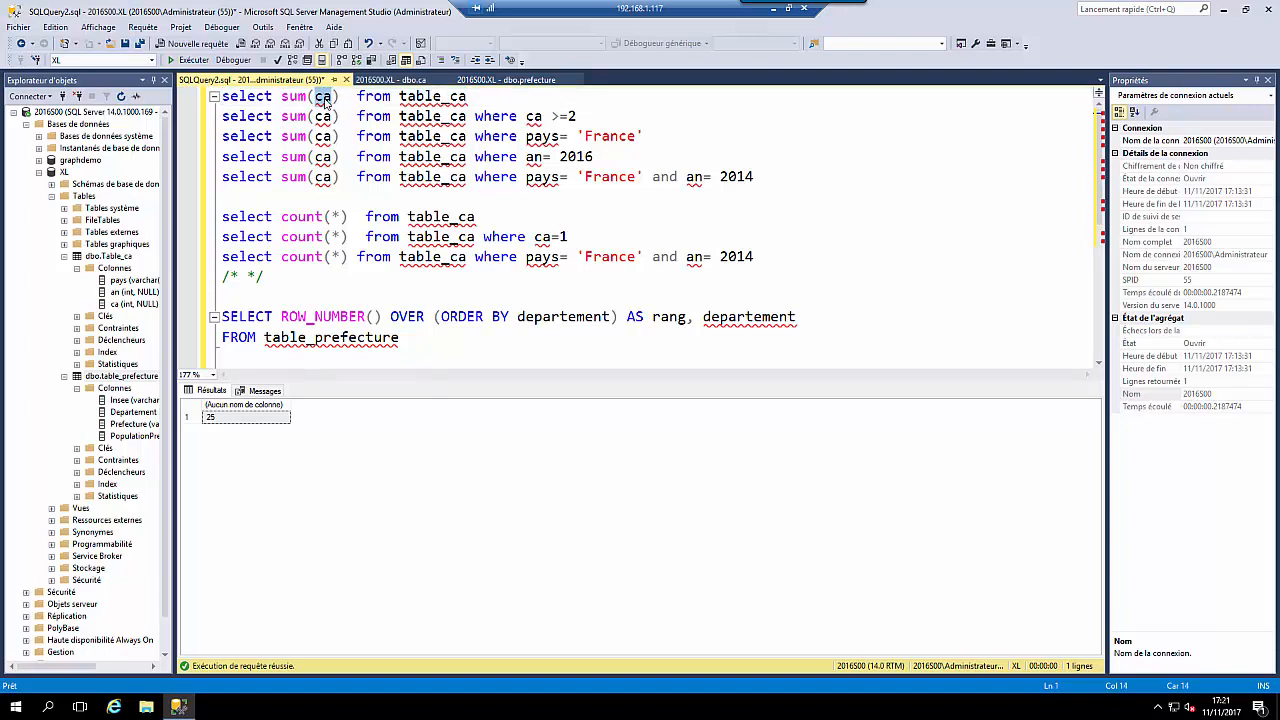
{"action": "left_click_drag", "start_coordinate": [472, 96], "coordinate": [400, 92]}
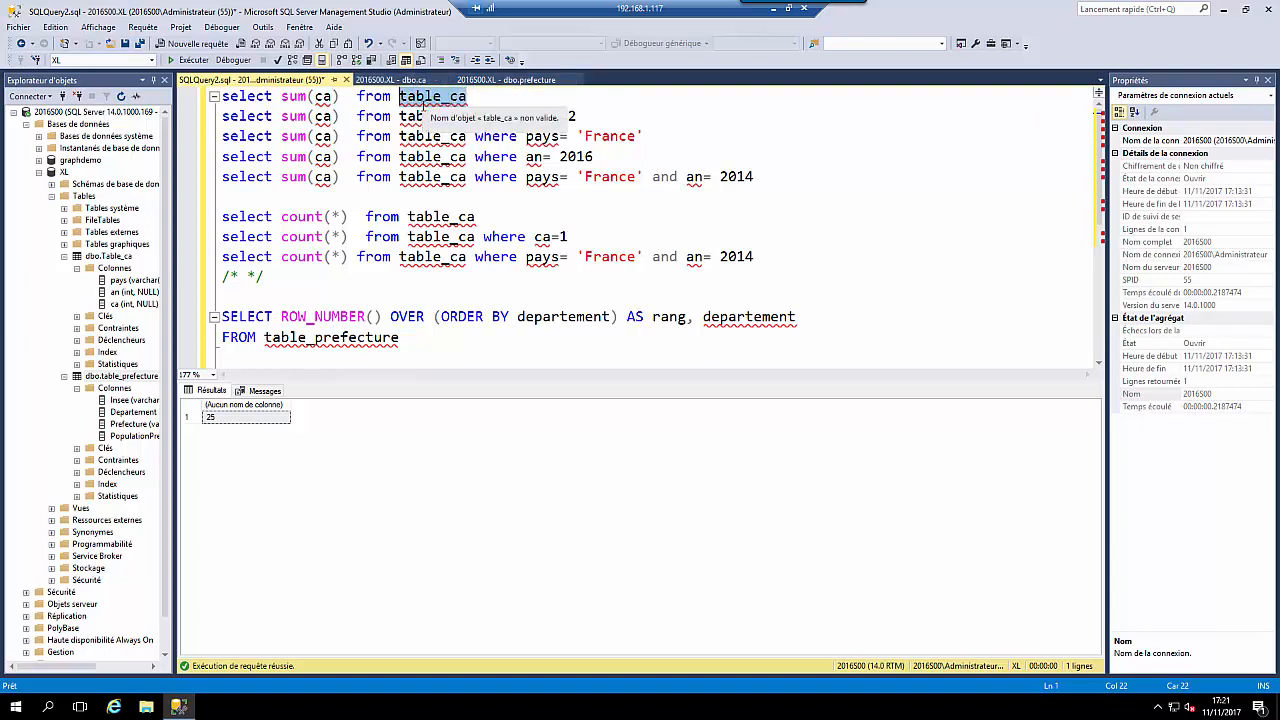
{"action": "left_click", "coordinate": [412, 80]}
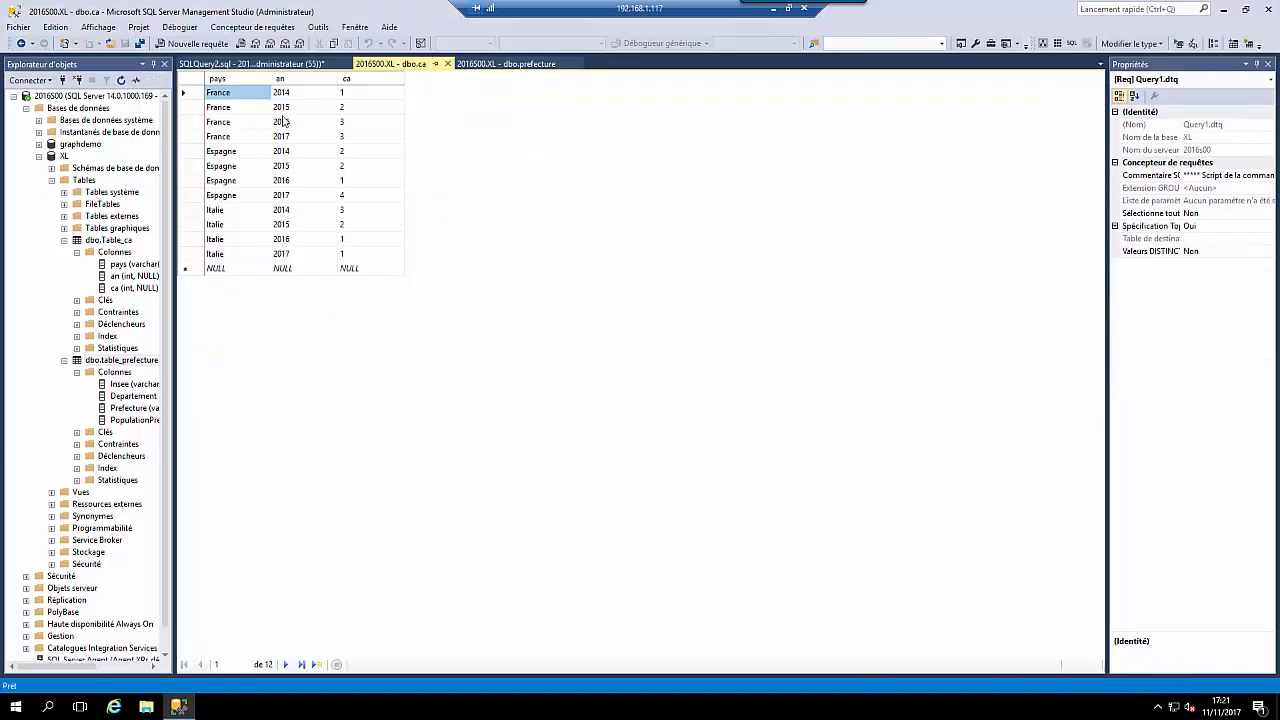
{"action": "left_click", "coordinate": [318, 64]}
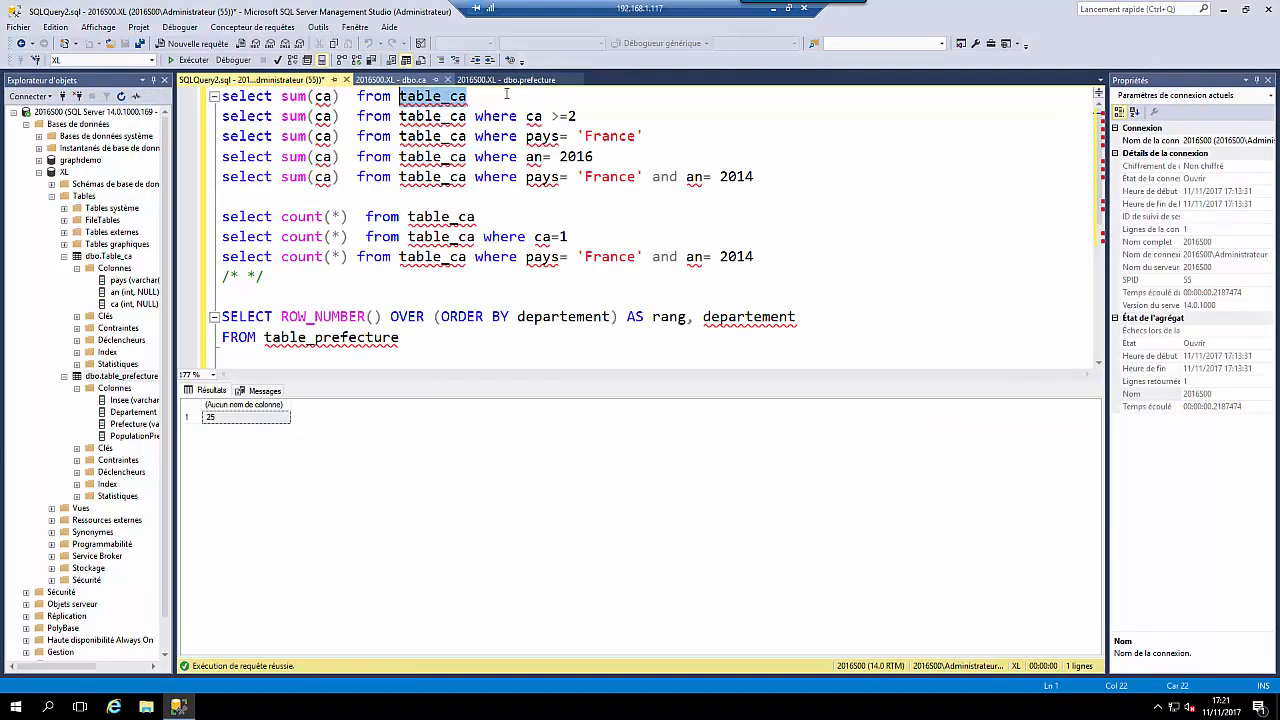
Run only the query "select sum(ca) from table_ca" and return to the Excel workbook
{"action": "left_click_drag", "start_coordinate": [494, 100], "coordinate": [222, 97]}
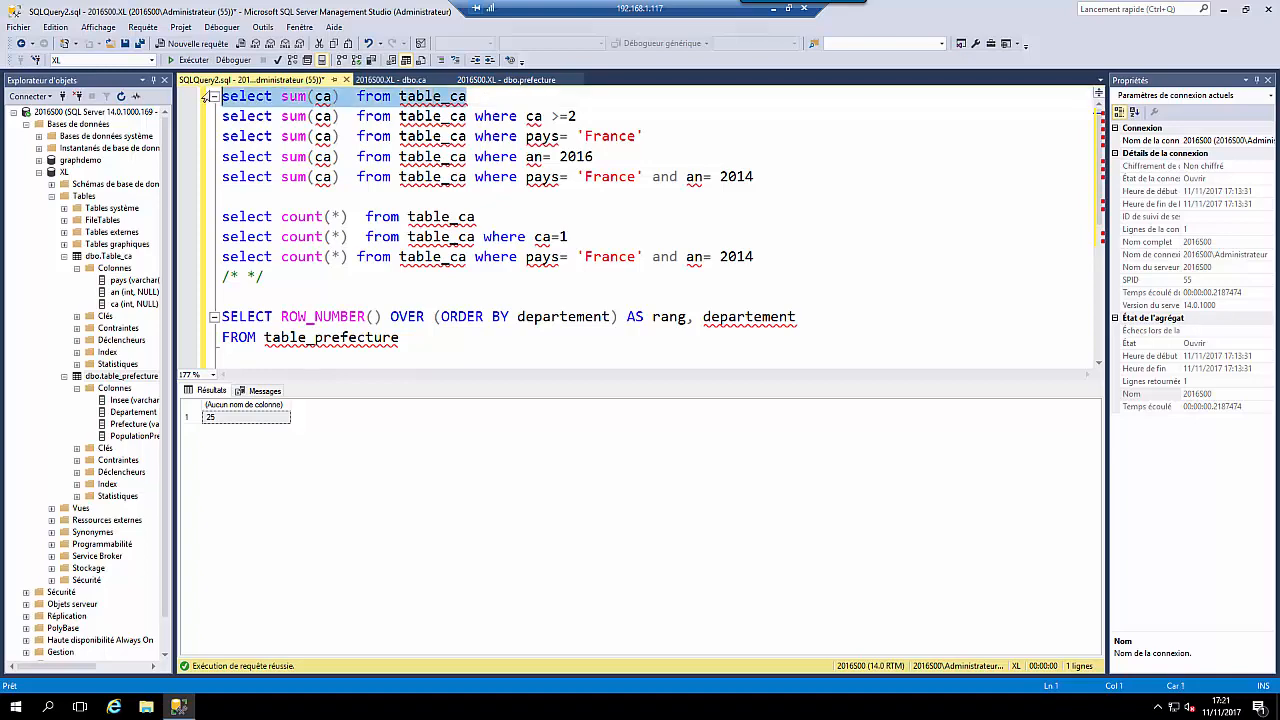
{"action": "left_click", "coordinate": [188, 61]}
{"action": "left_click", "coordinate": [774, 10]}
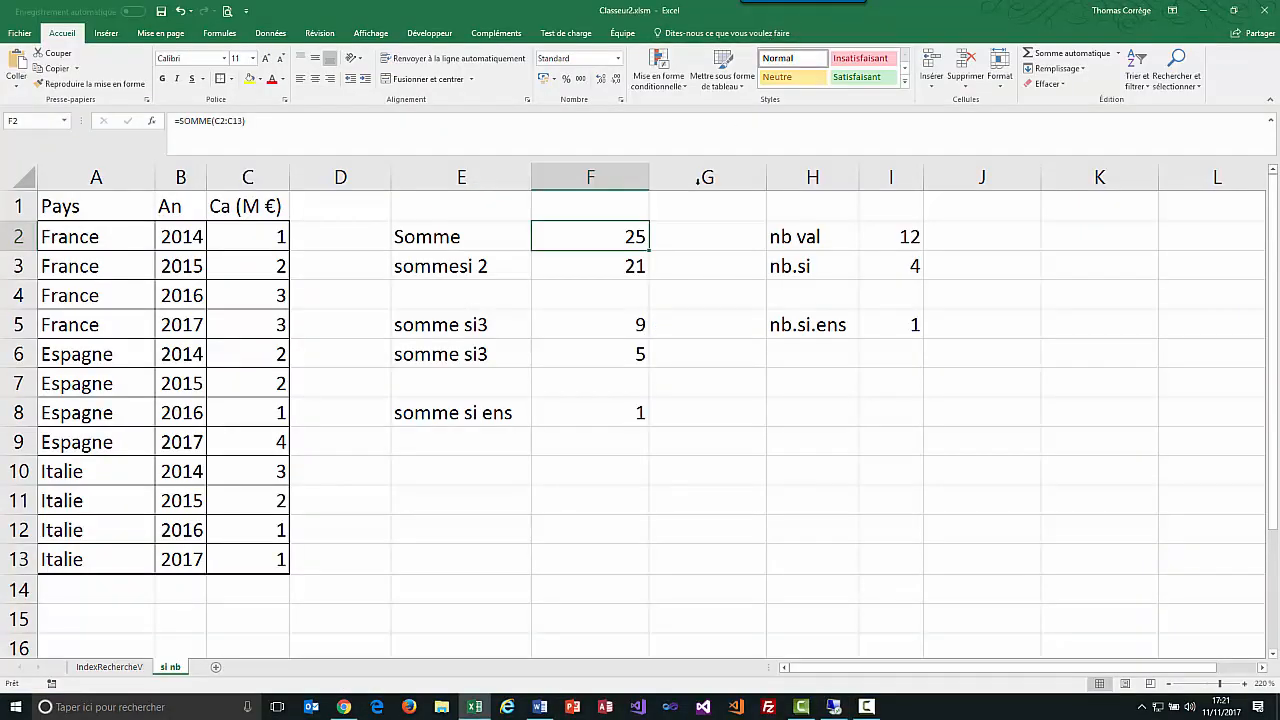
Open the SOMME.SI formula in cell F3 and examine its range and criterion arguments
{"action": "left_click", "coordinate": [569, 289]}
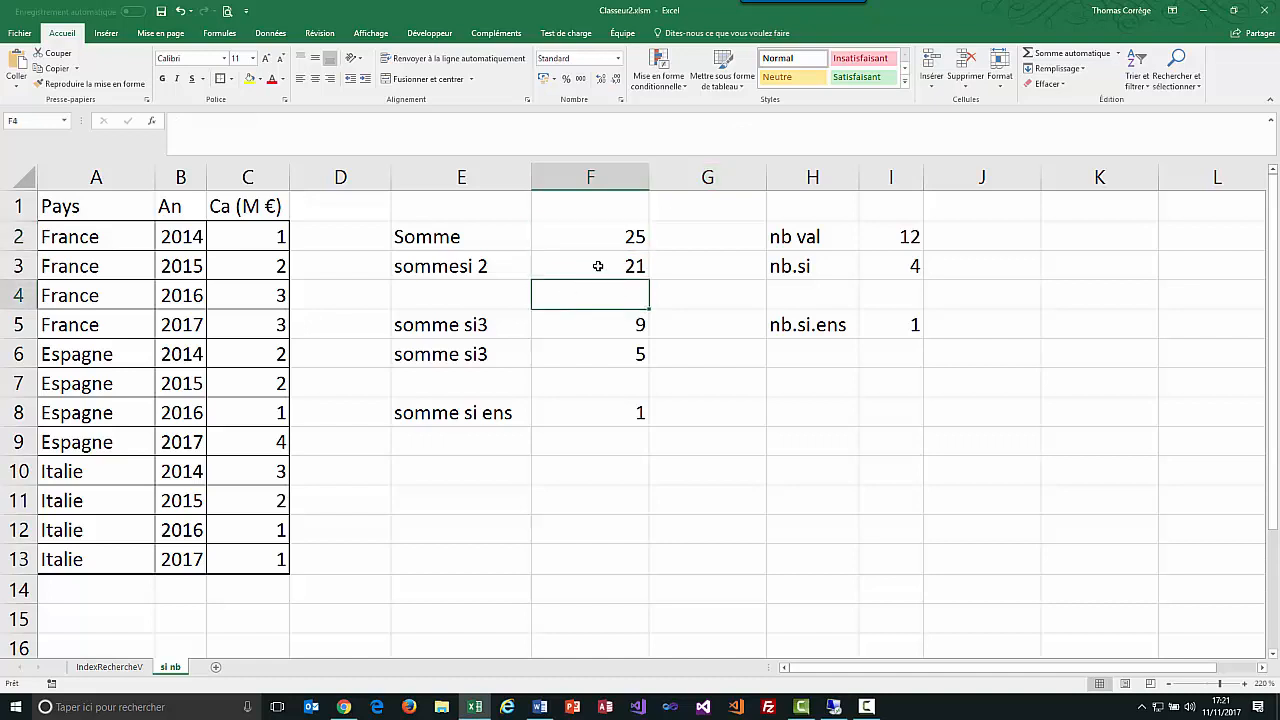
{"action": "left_click", "coordinate": [563, 264]}
{"action": "left_click", "coordinate": [474, 266]}
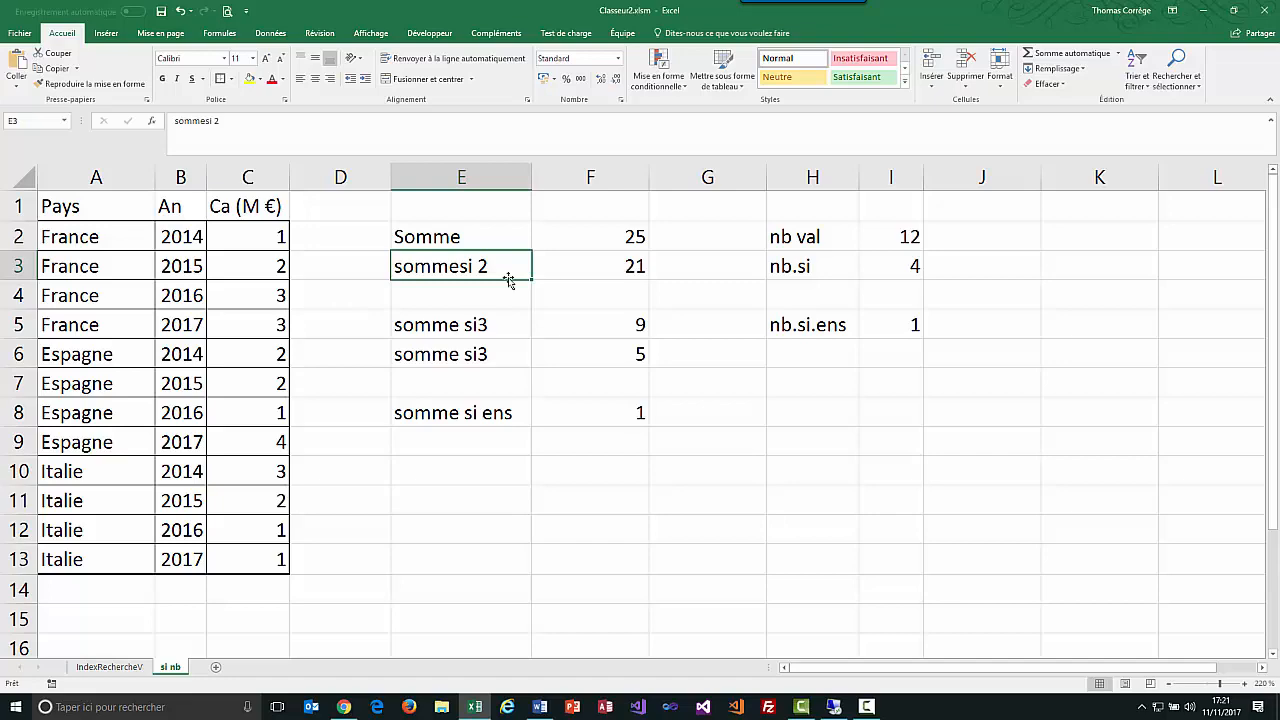
{"action": "left_click", "coordinate": [572, 265]}
{"action": "double_click", "coordinate": [572, 265]}
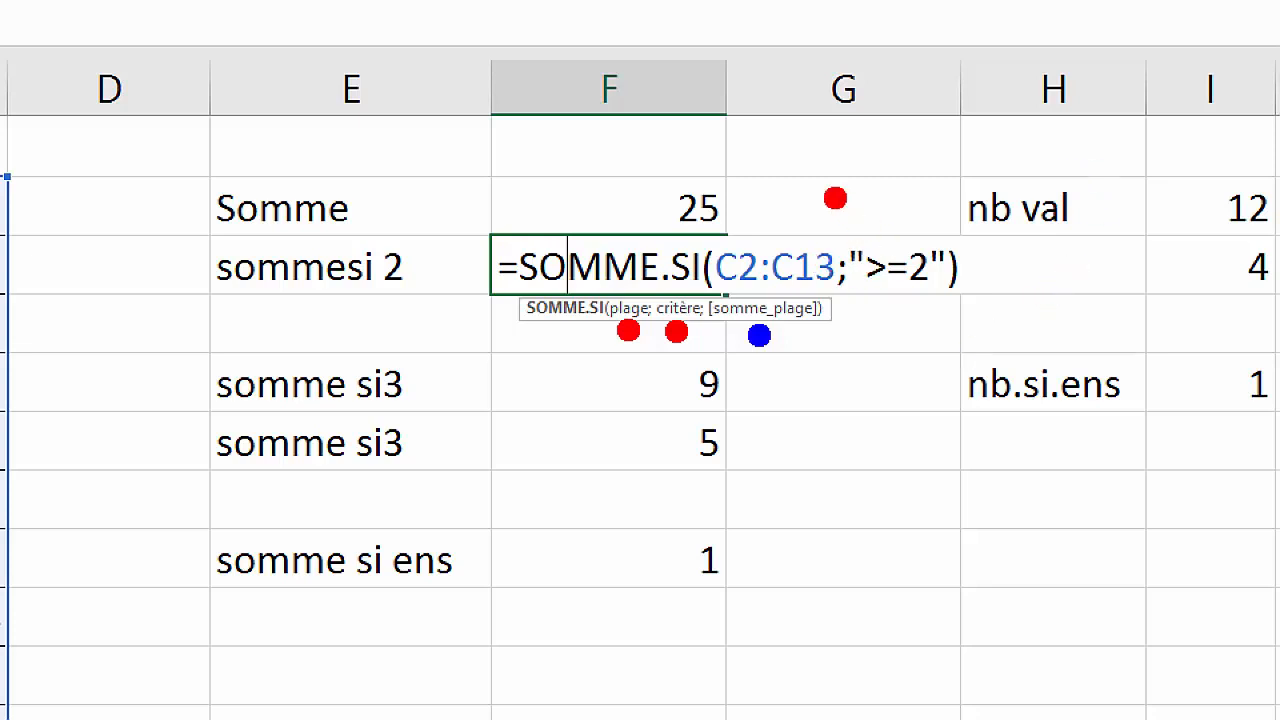
{"action": "mouse_move", "coordinate": [807, 212]}
{"action": "left_mouse_down"}
{"action": "mouse_move", "coordinate": [838, 296]}
{"action": "mouse_move", "coordinate": [968, 296]}
{"action": "mouse_move", "coordinate": [1002, 312]}
{"action": "left_mouse_up"}
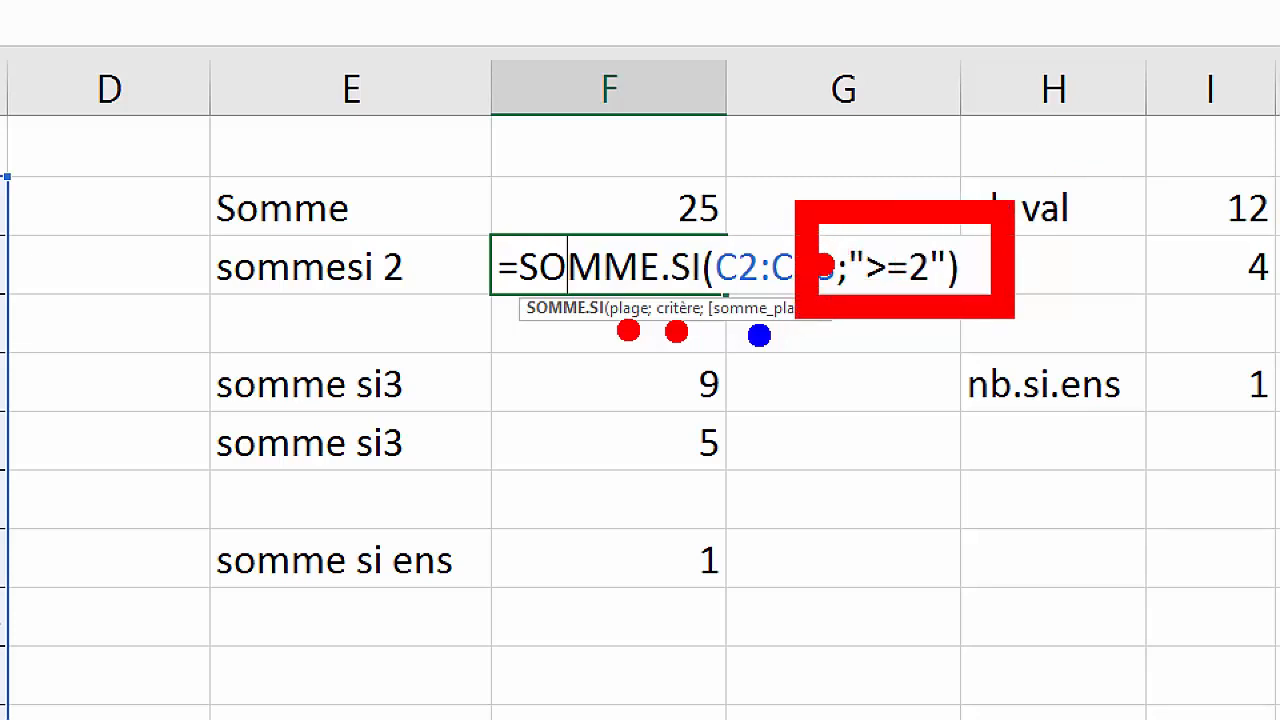
{"action": "left_click_drag", "start_coordinate": [826, 228], "coordinate": [826, 290]}
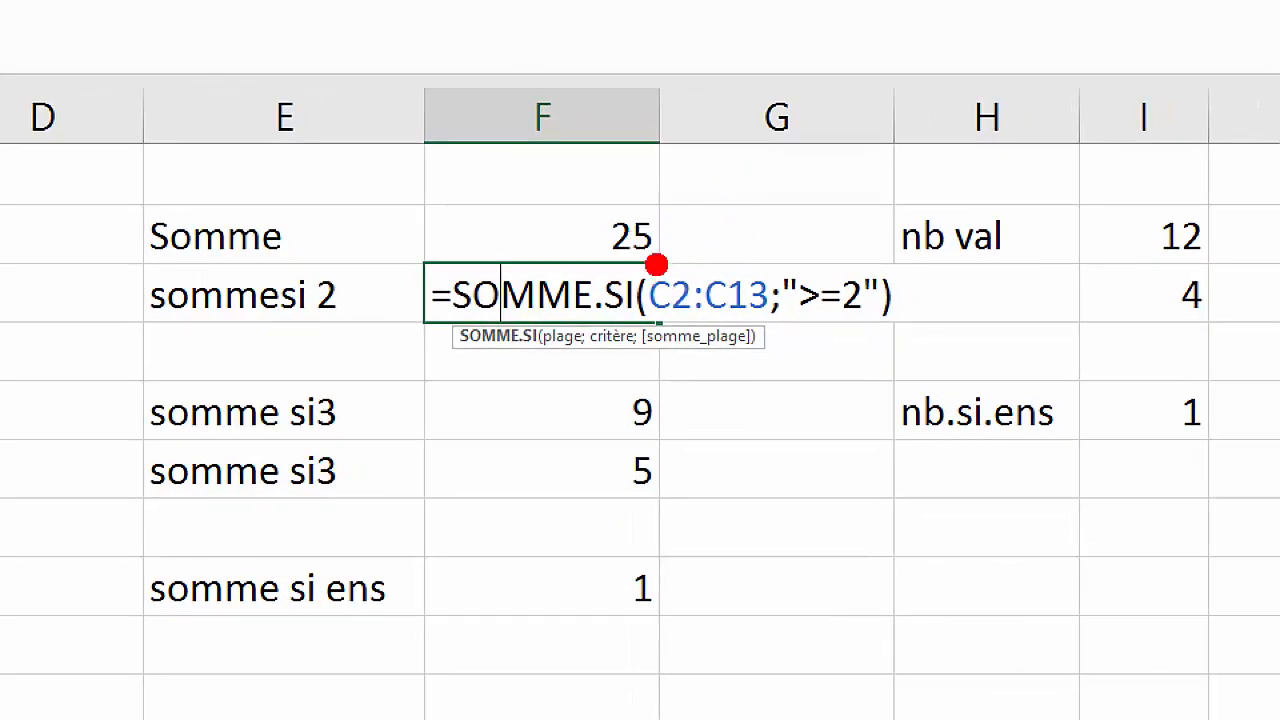
{"action": "mouse_move", "coordinate": [652, 272]}
{"action": "left_mouse_down"}
{"action": "mouse_move", "coordinate": [691, 245]}
{"action": "mouse_move", "coordinate": [760, 264]}
{"action": "mouse_move", "coordinate": [850, 240]}
{"action": "mouse_move", "coordinate": [865, 250]}
{"action": "left_mouse_up"}
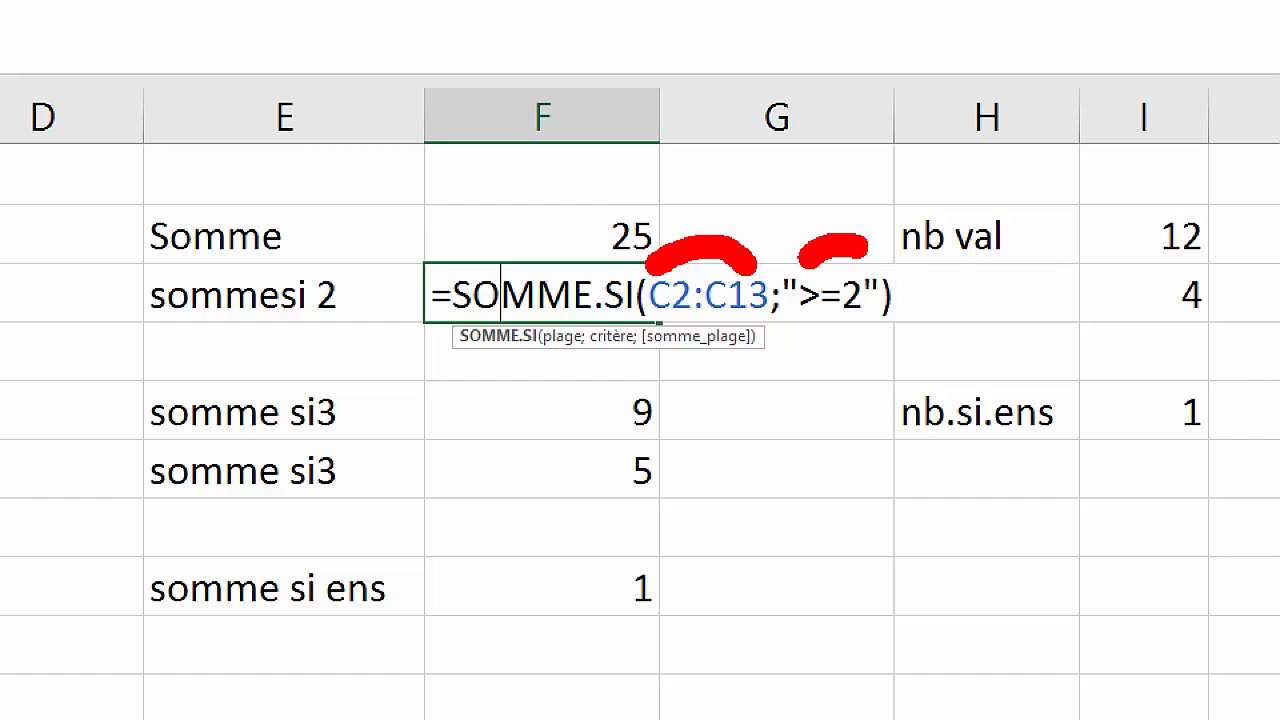
{"action": "key", "text": "Escape"}
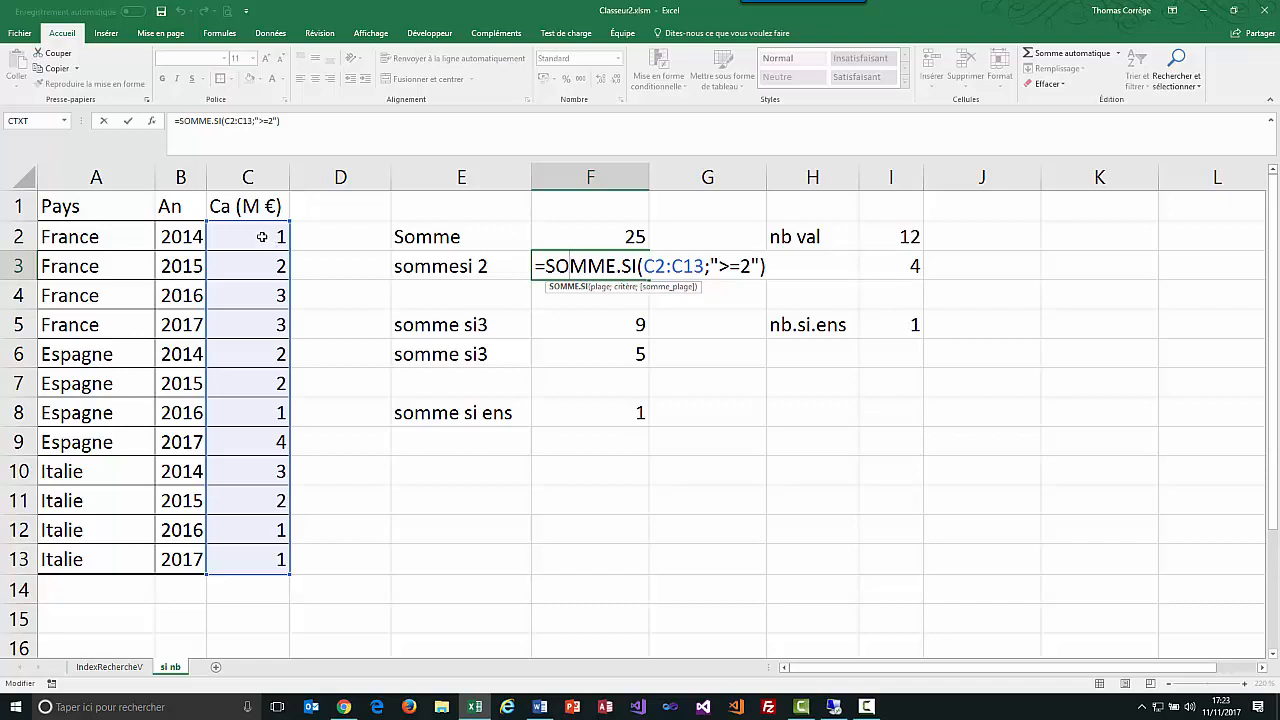
Check which Ca values in column C meet the >=2 criterion and which ones are excluded
{"action": "left_click", "coordinate": [258, 267]}
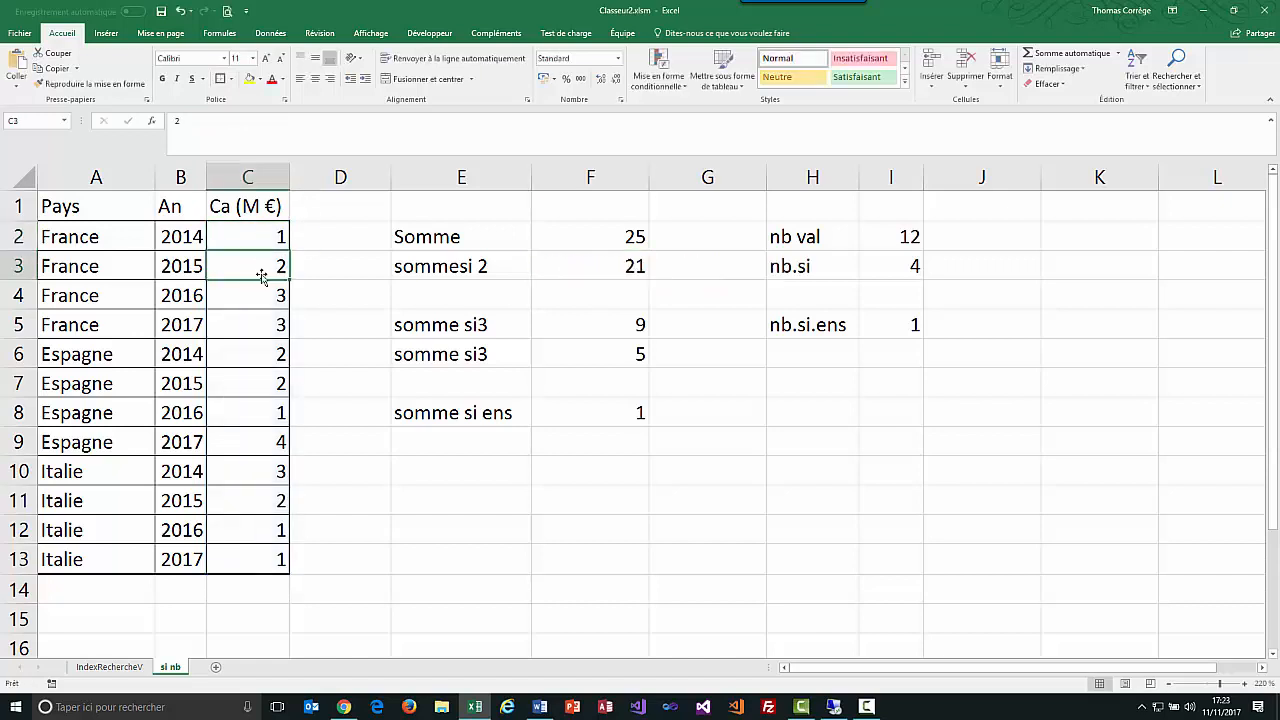
{"action": "left_click_drag", "start_coordinate": [260, 256], "coordinate": [249, 508]}
{"action": "left_click", "coordinate": [251, 417]}
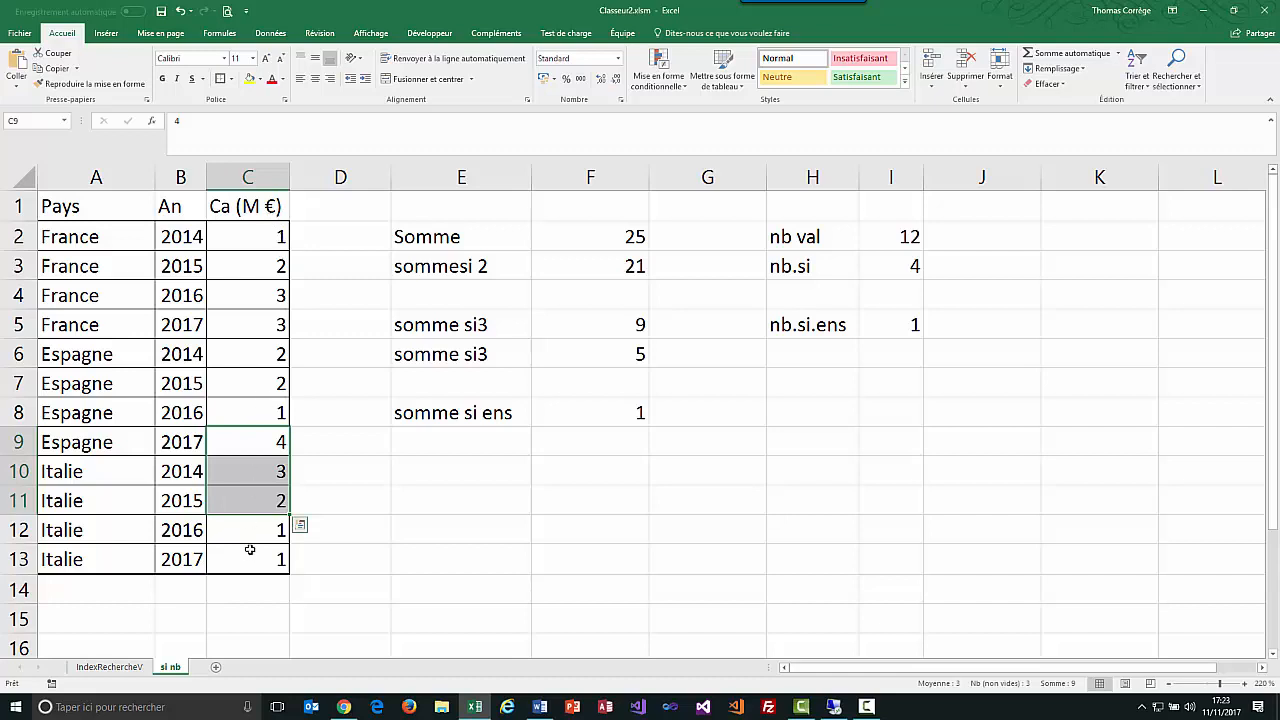
{"action": "left_click", "coordinate": [270, 237]}
{"action": "left_click", "coordinate": [263, 412]}
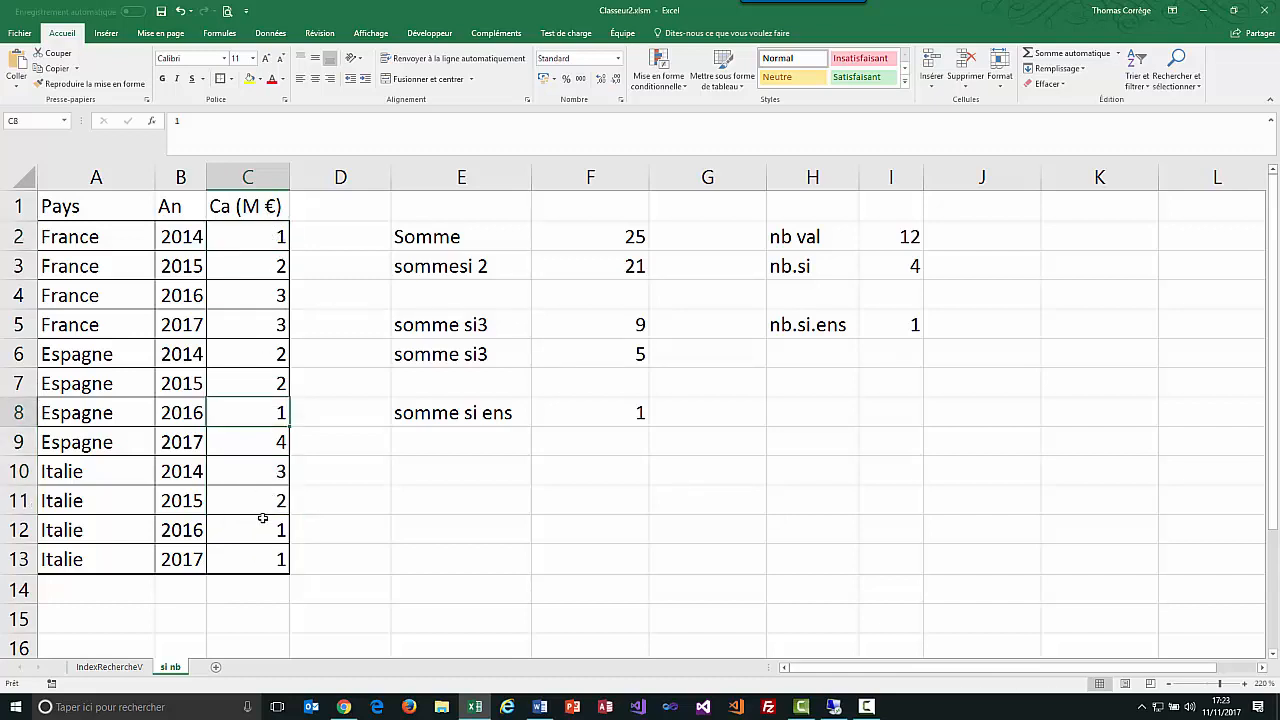
{"action": "left_click", "coordinate": [263, 526]}
{"action": "left_click", "coordinate": [260, 560]}
Compare the SOMME formula in F2 with the SOMME.SI formula in F3
{"action": "left_click", "coordinate": [604, 240]}
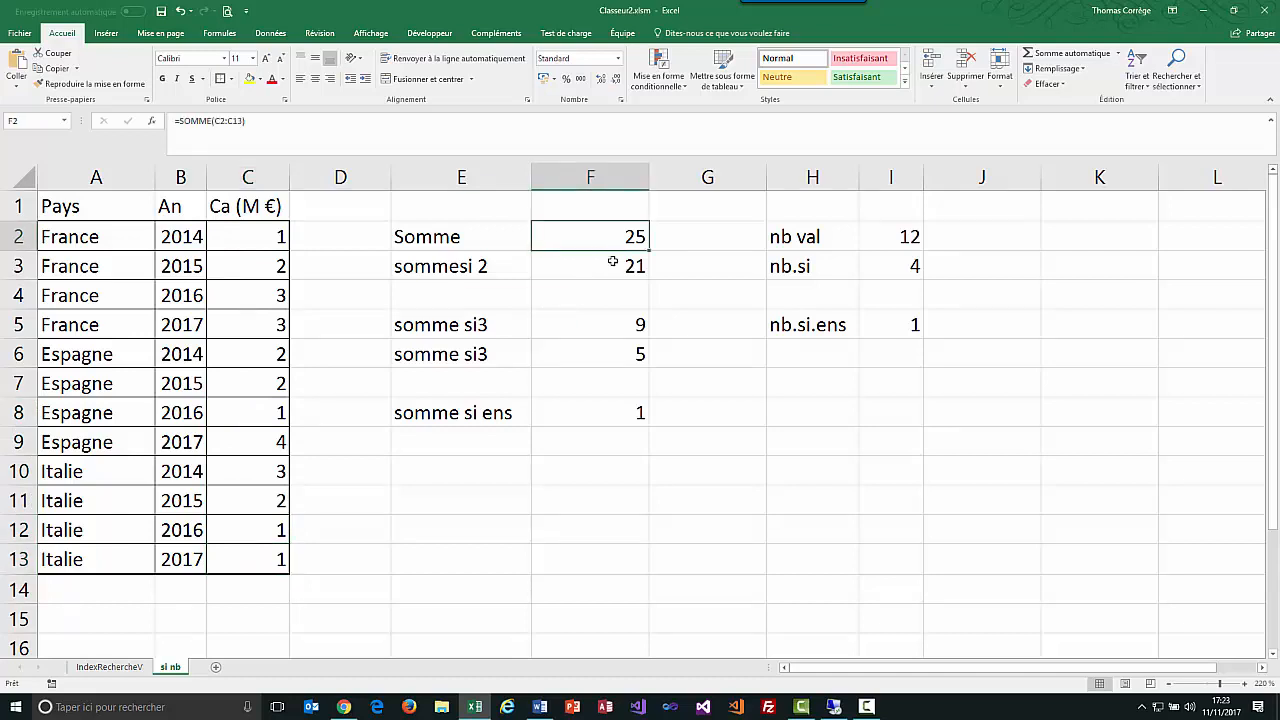
{"action": "left_click", "coordinate": [612, 259]}
{"action": "double_click", "coordinate": [612, 262]}
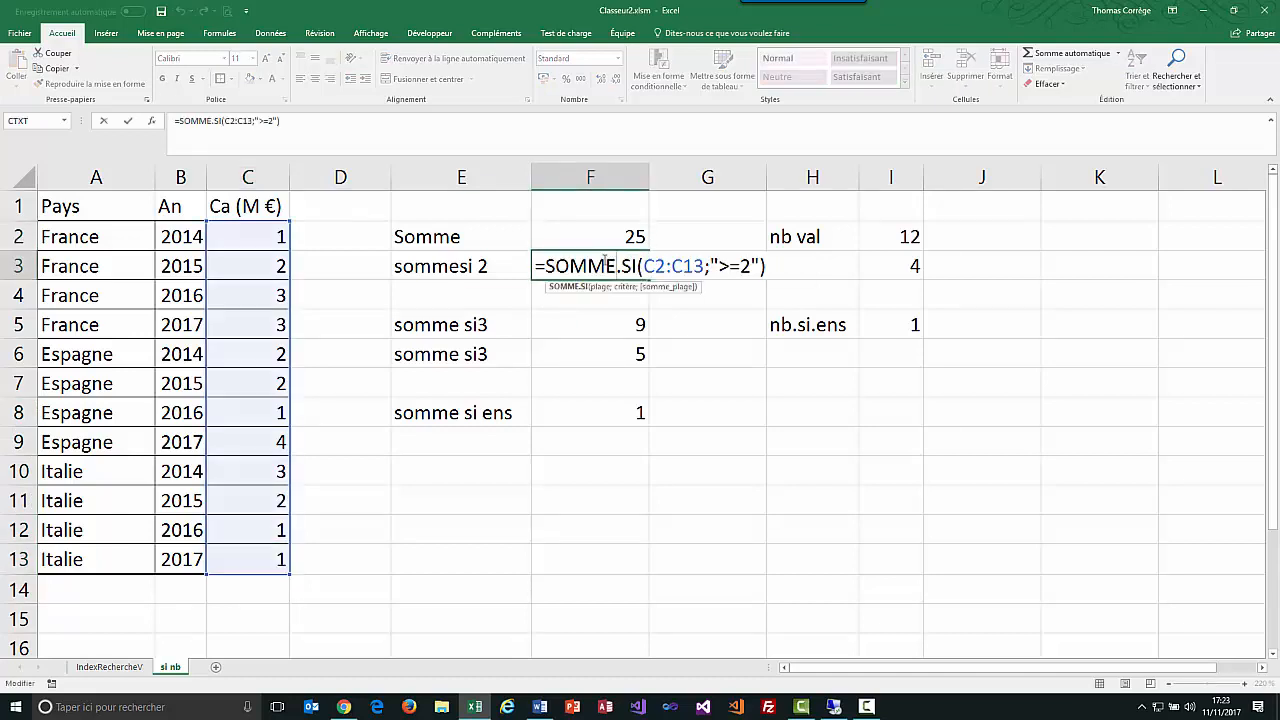
{"action": "key", "text": "Escape"}
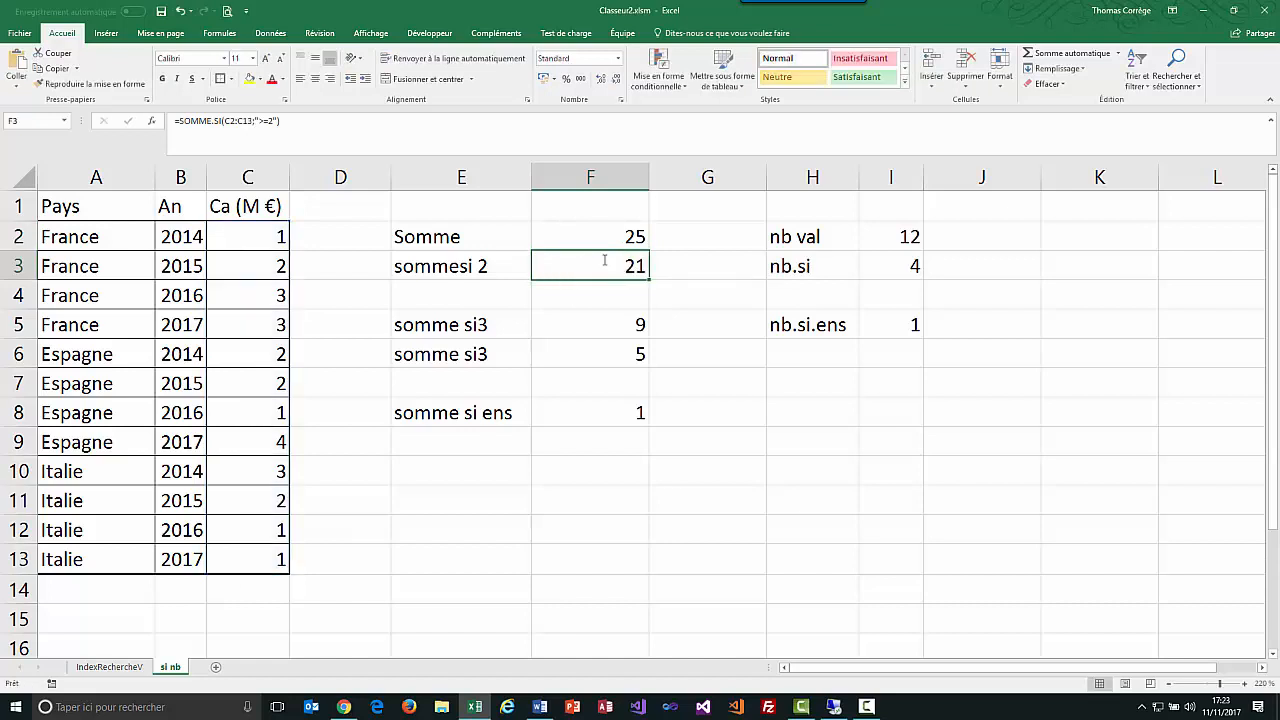
Open the SOMME.SI formula in cell F5 and examine its criteria range, "France" criterion and sum range
{"action": "double_click", "coordinate": [608, 325]}
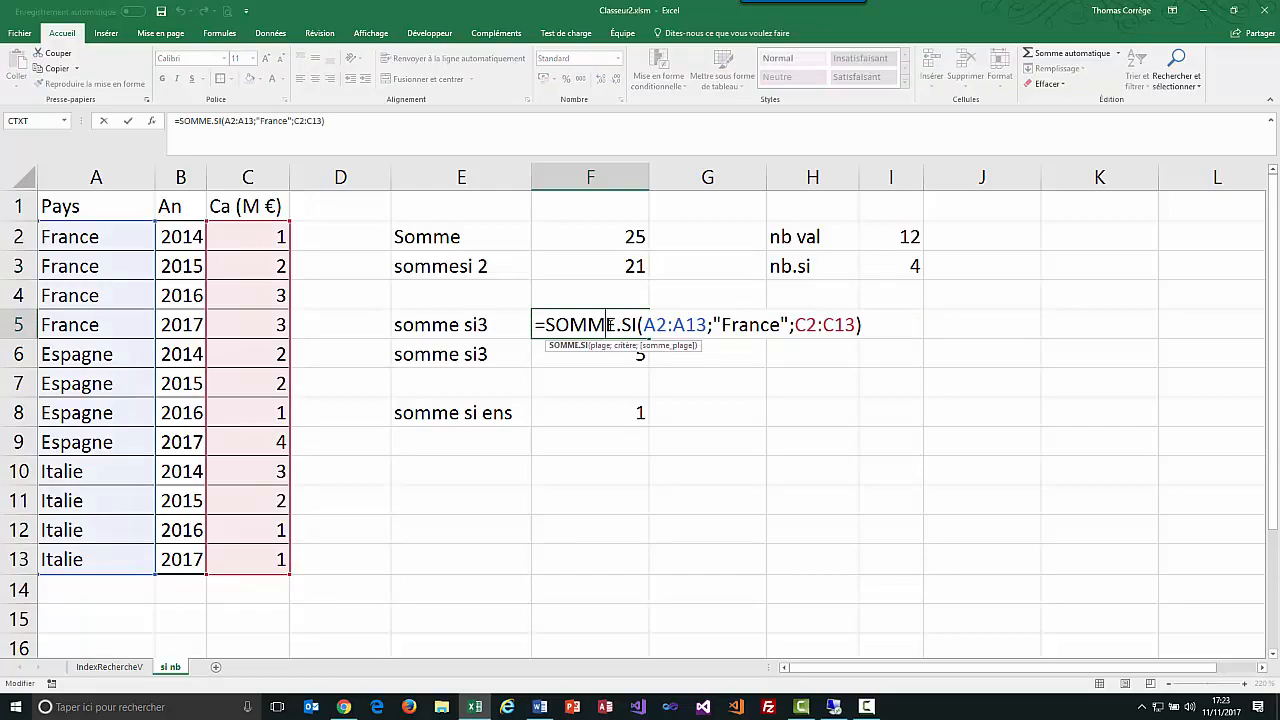
{"action": "key", "text": "ctrl+1"}
{"action": "left_click", "coordinate": [608, 324]}
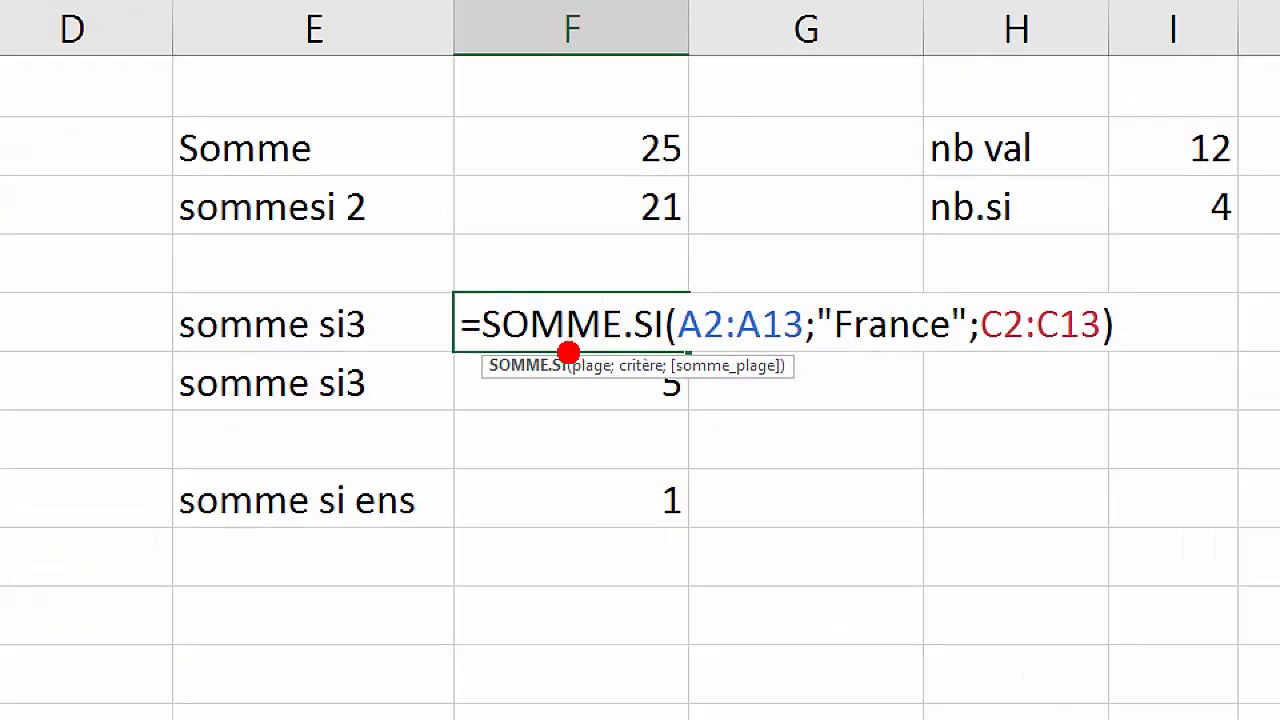
{"action": "left_click", "coordinate": [598, 386]}
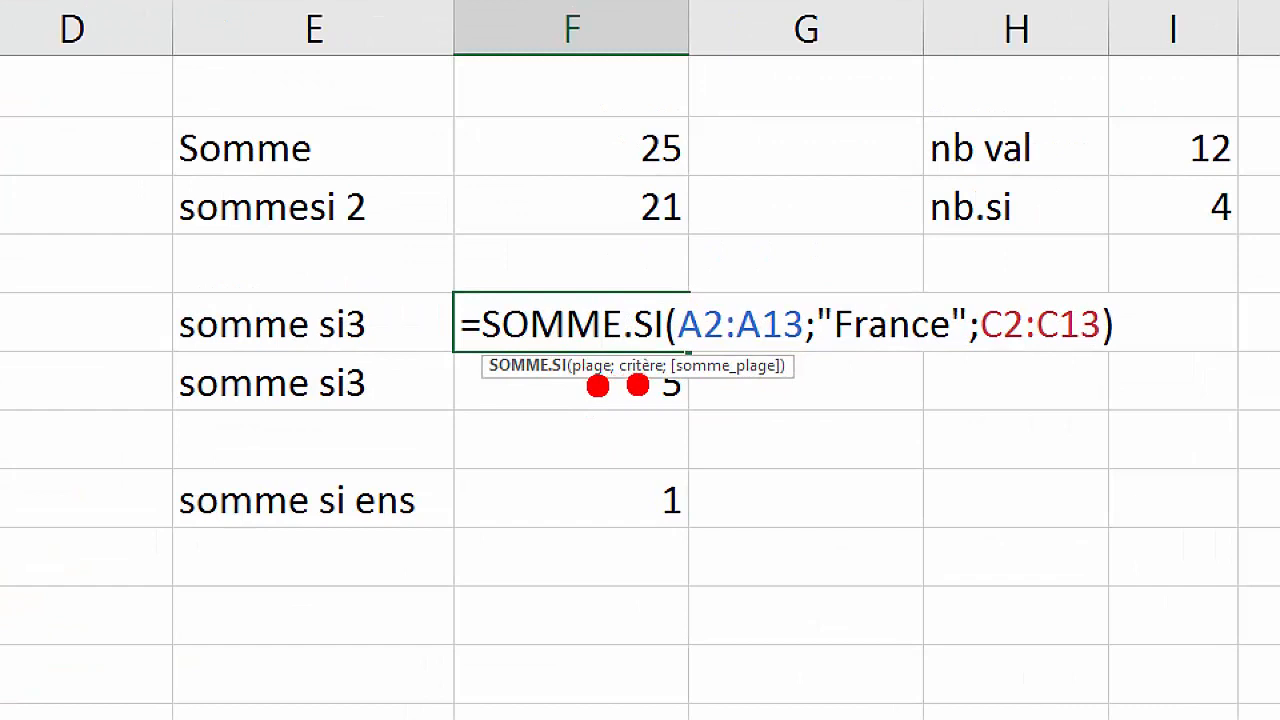
{"action": "left_click", "coordinate": [639, 386]}
{"action": "key", "text": "b"}
{"action": "left_click_drag", "start_coordinate": [1007, 360], "coordinate": [1040, 366]}
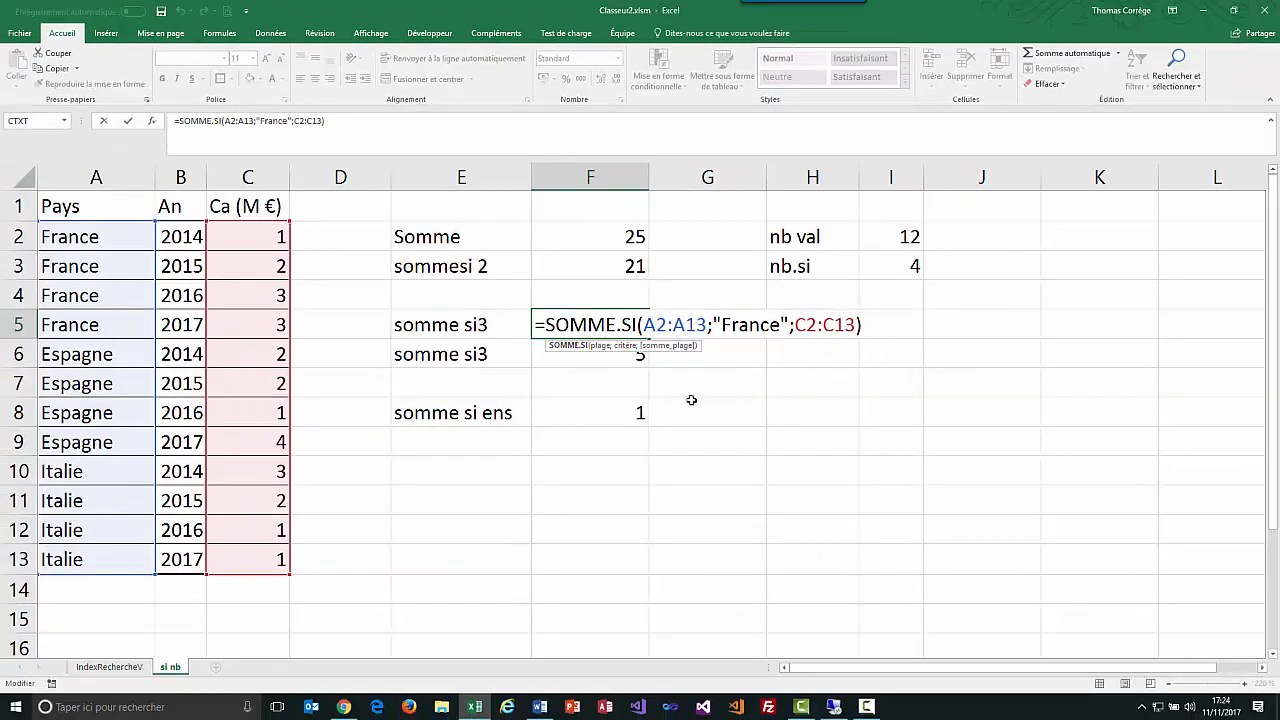
{"action": "key", "text": "Escape"}
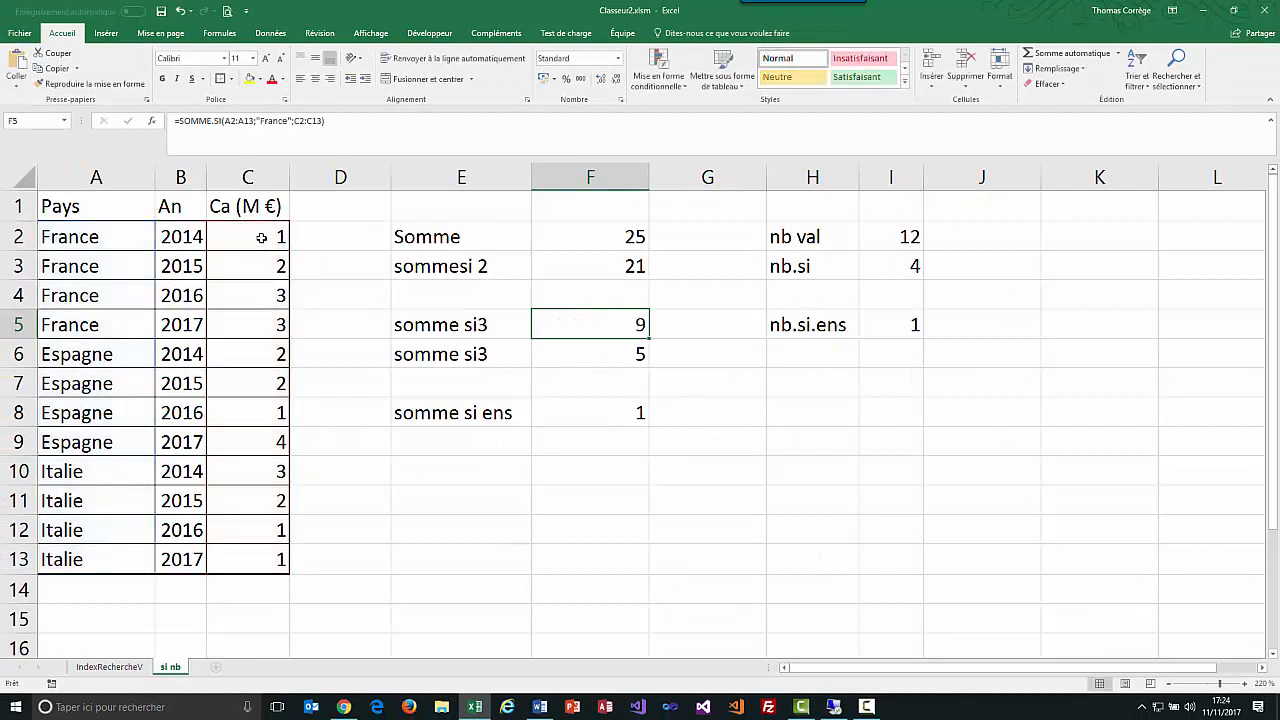
Select the France values in C2:C5 to check their sum against the SOMME.SI formula in F5
{"action": "left_click_drag", "start_coordinate": [258, 238], "coordinate": [252, 317]}
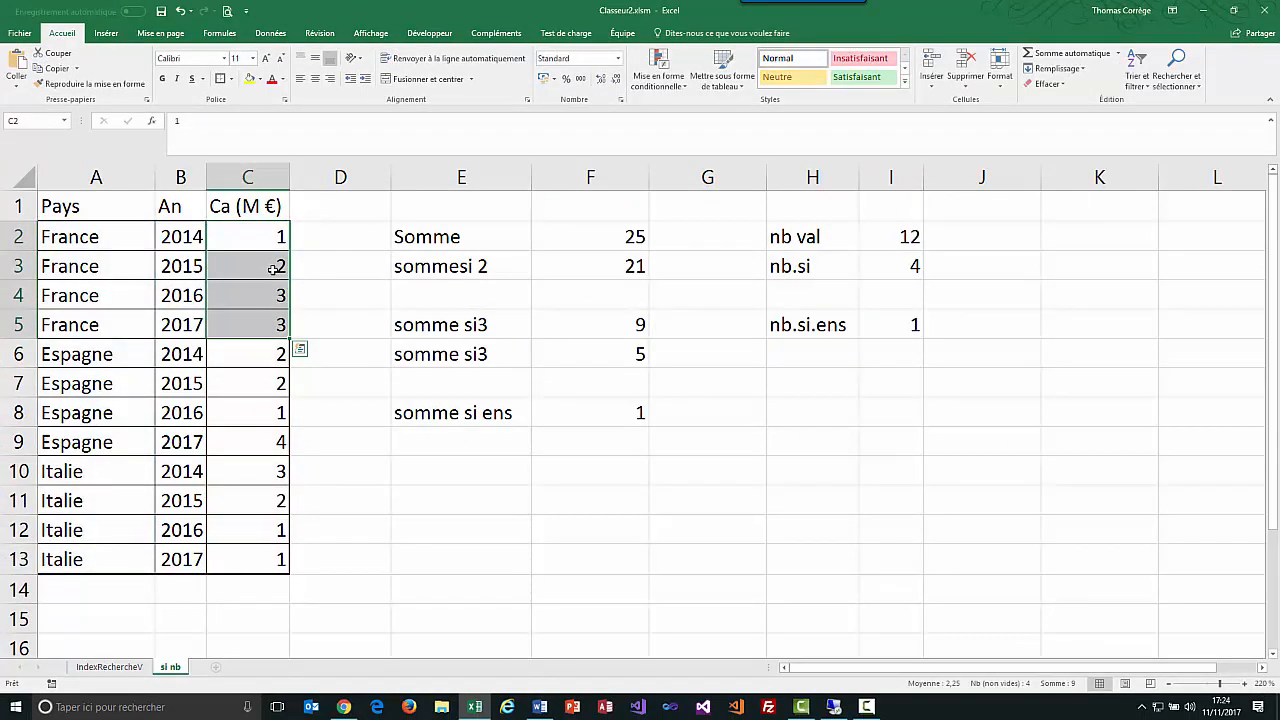
{"action": "left_click", "coordinate": [669, 328]}
{"action": "double_click", "coordinate": [625, 330]}
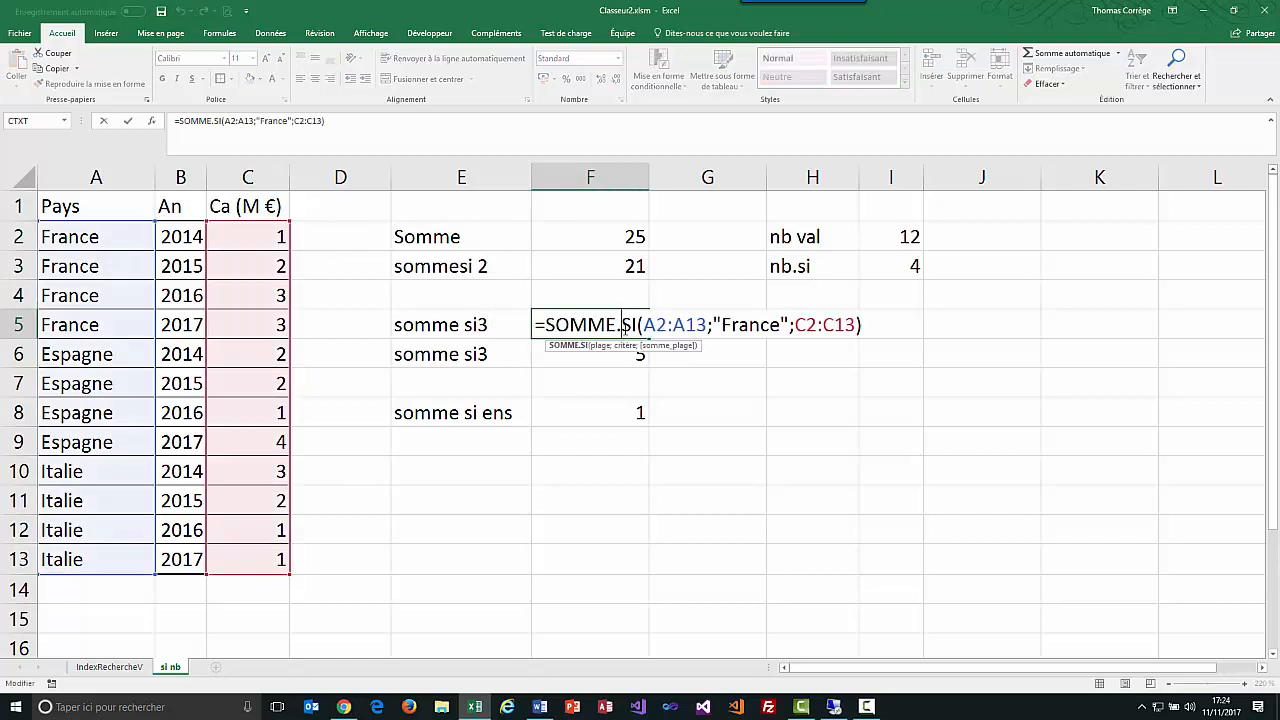
{"action": "key", "text": "Escape"}
Switch from the SOMME.SI formula in F3 to SQL Server Management Studio and examine the equivalent sum query where ca >=2
{"action": "left_click", "coordinate": [621, 263]}
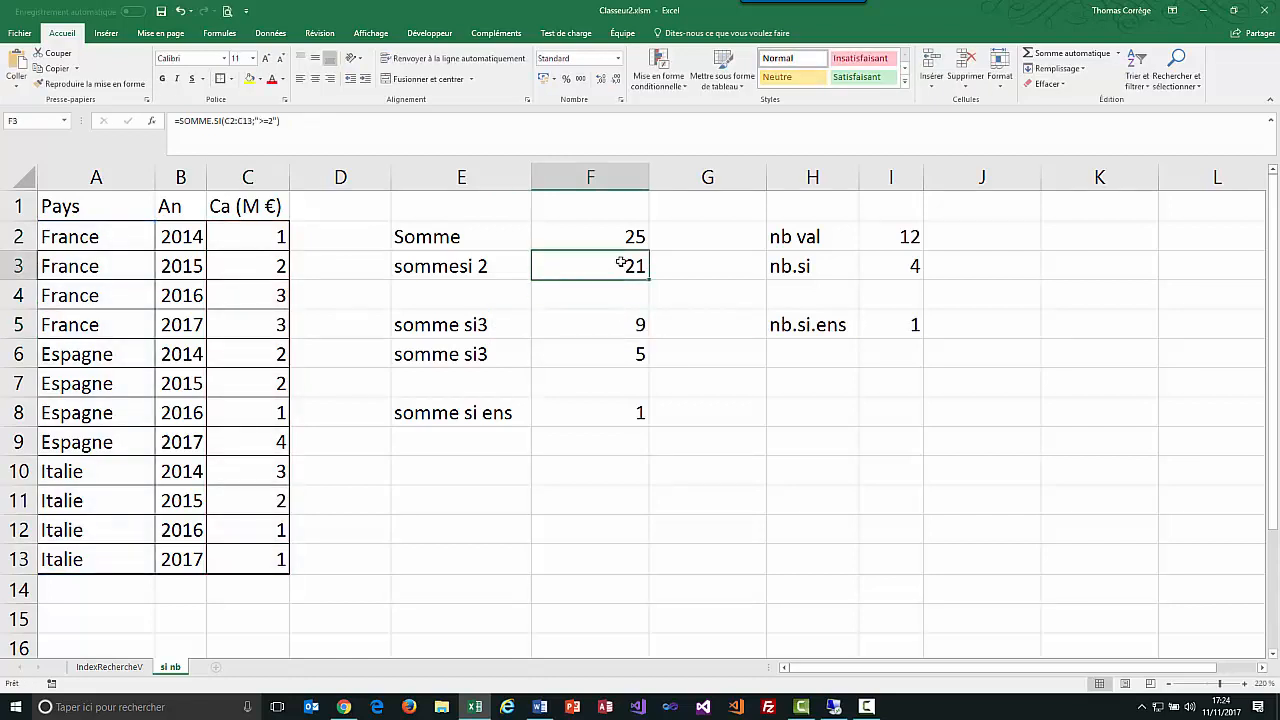
{"action": "key", "text": "alt+Tab"}
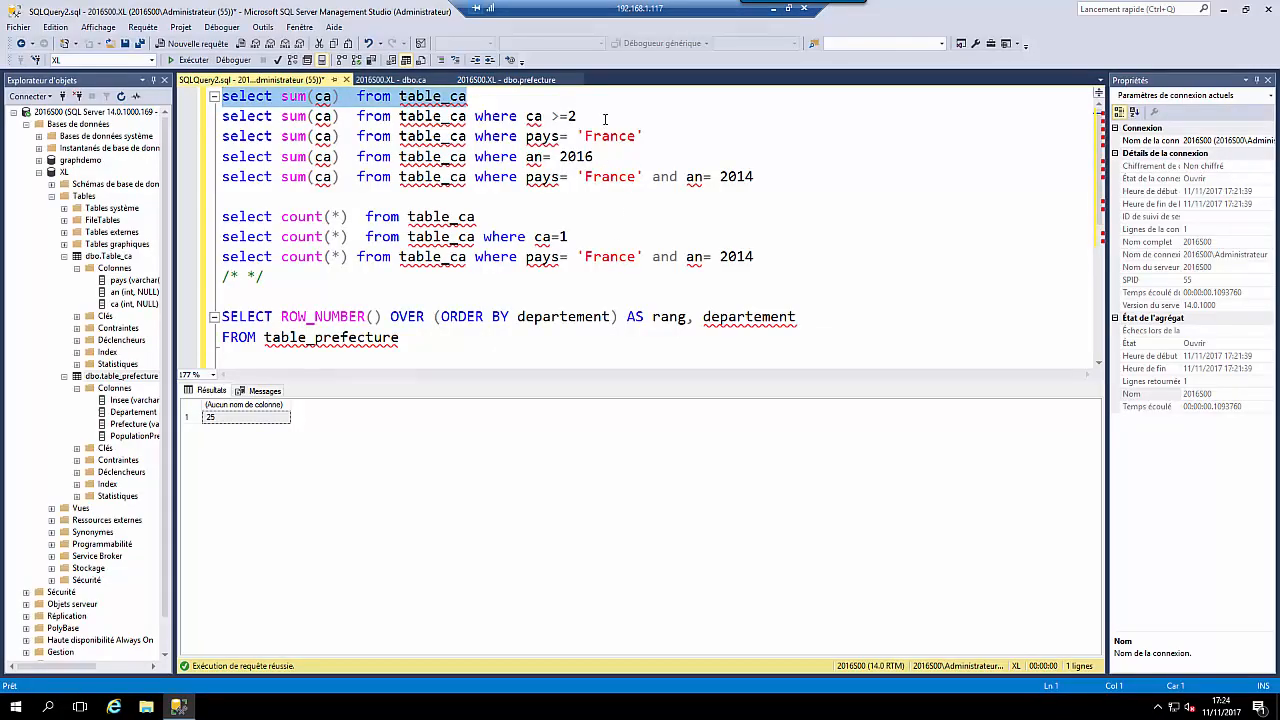
{"action": "left_click_drag", "start_coordinate": [603, 116], "coordinate": [193, 117]}
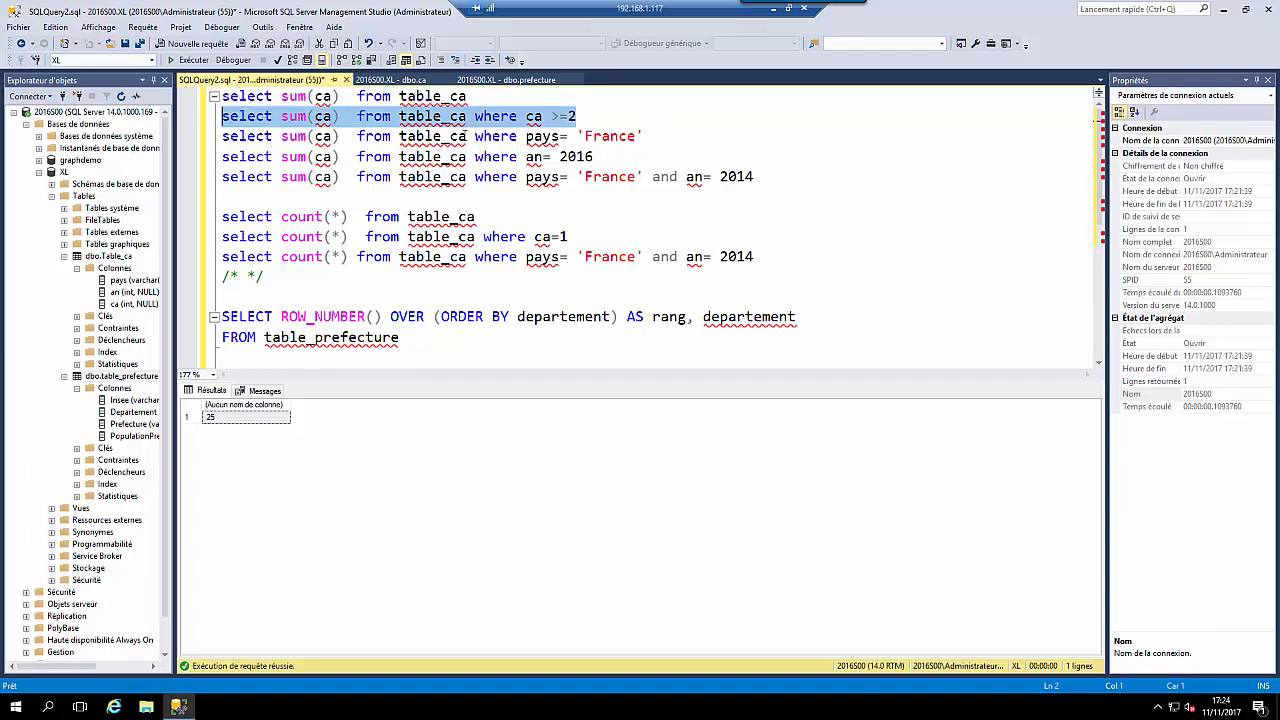
{"action": "left_click_drag", "start_coordinate": [575, 118], "coordinate": [526, 117]}
{"action": "left_click", "coordinate": [610, 116]}
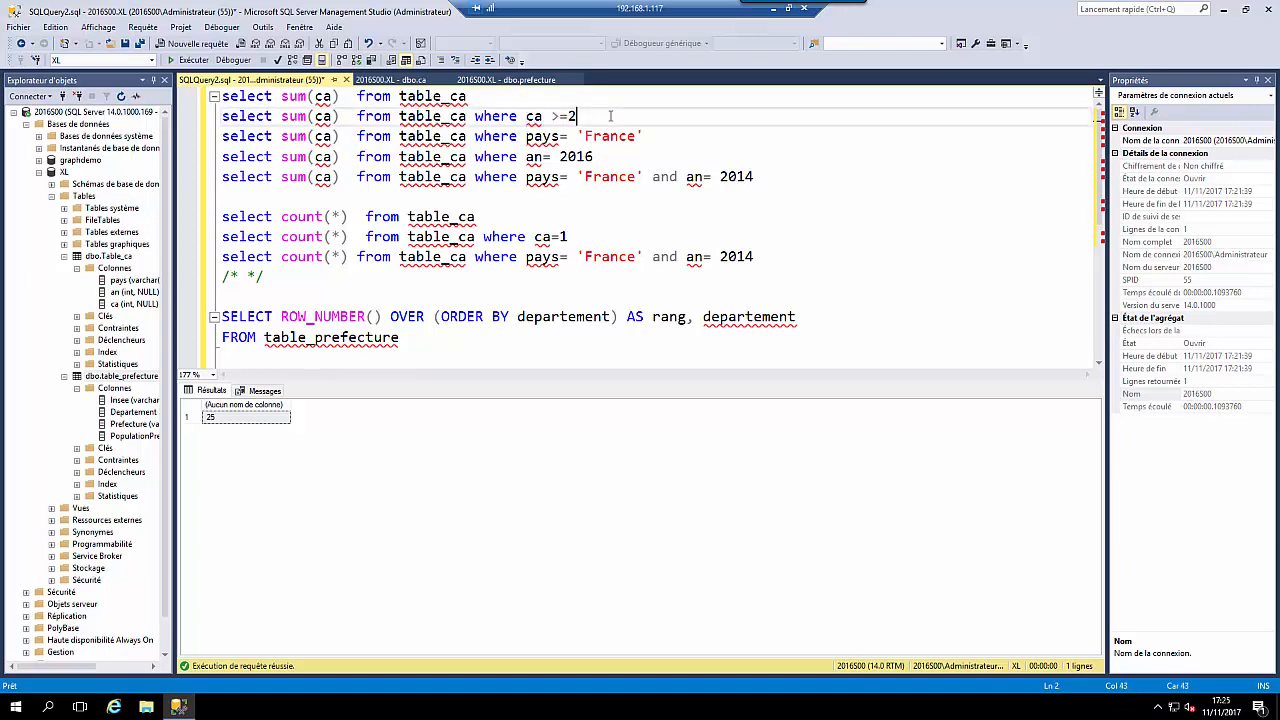
Set the sum query where pays= 'France' apart with a blank line above and below it
{"action": "key", "text": "Return"}
{"action": "left_click", "coordinate": [670, 156]}
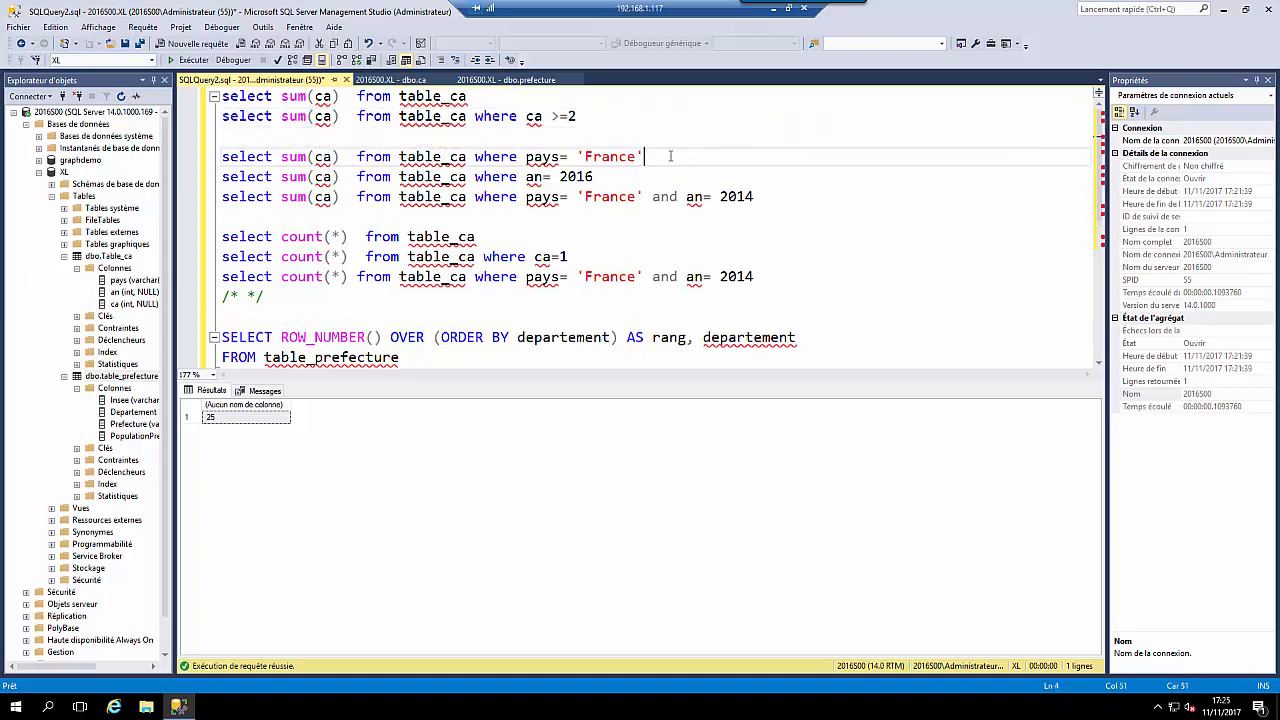
{"action": "key", "text": "Return"}
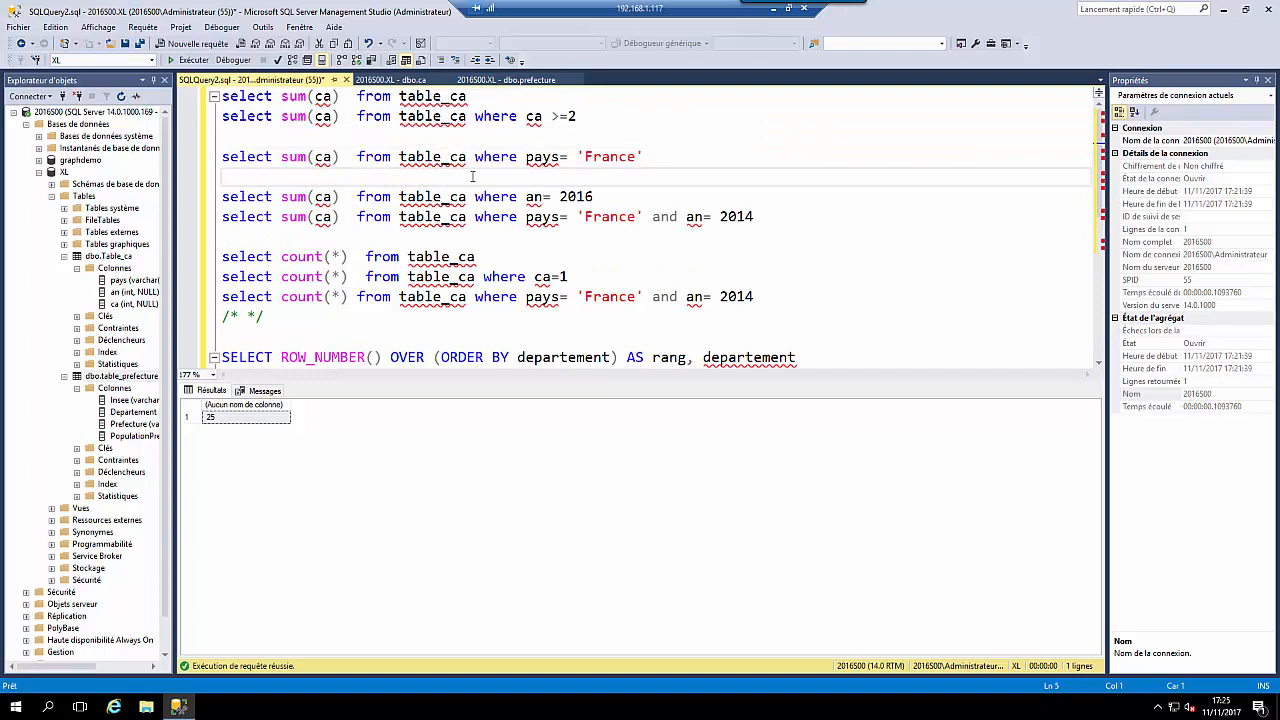
Examine ca and pays in the 'France' sum query, and try to run only that query
{"action": "left_click_drag", "start_coordinate": [315, 158], "coordinate": [332, 158]}
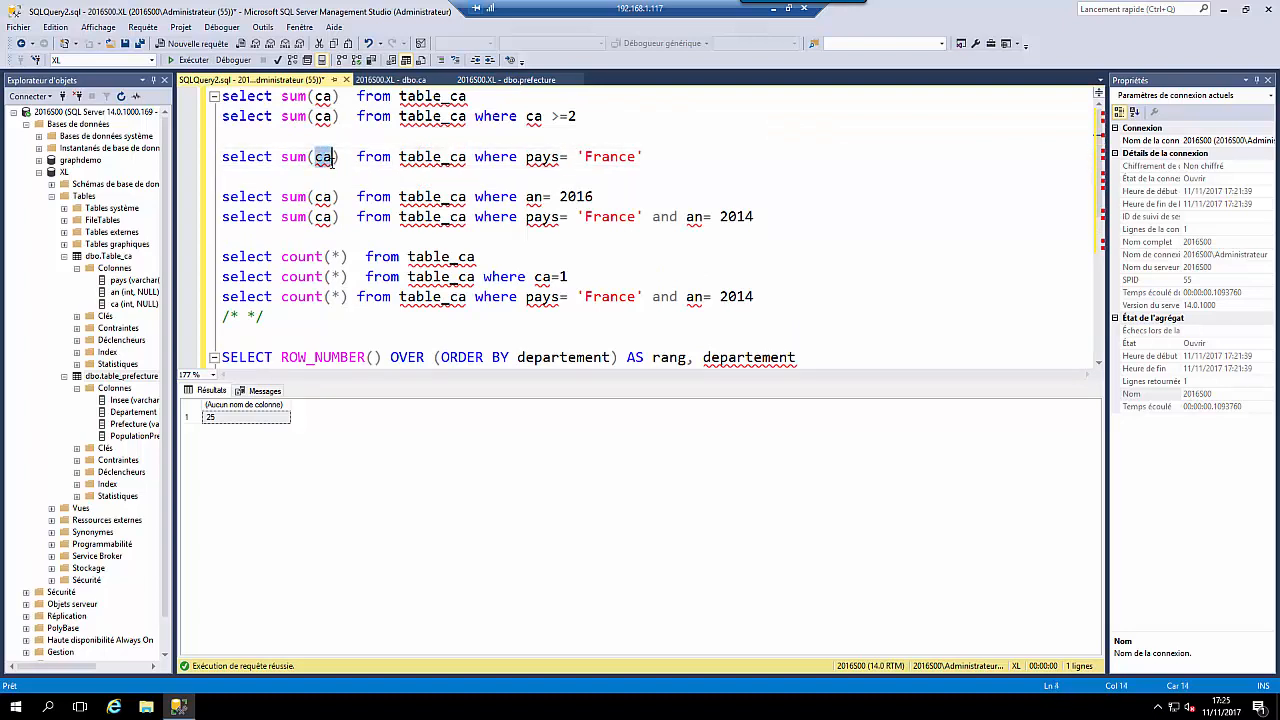
{"action": "left_click_drag", "start_coordinate": [527, 158], "coordinate": [567, 160]}
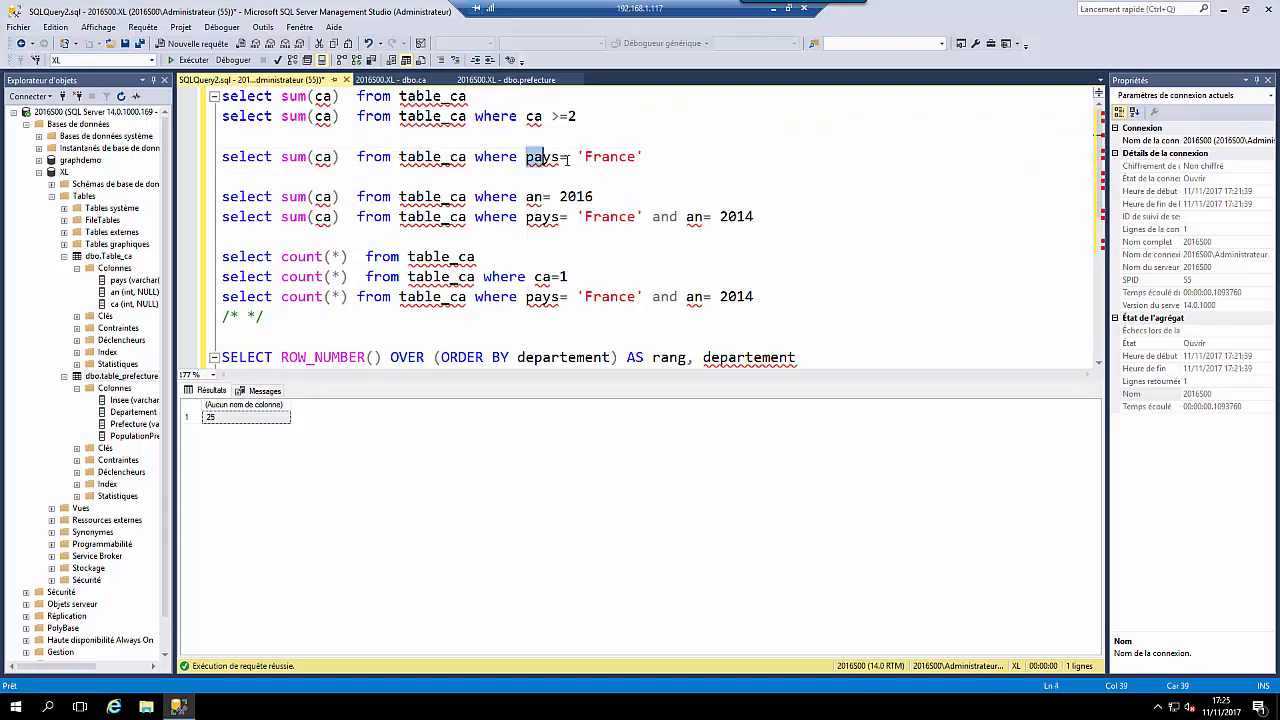
{"action": "left_click_drag", "start_coordinate": [650, 157], "coordinate": [220, 157]}
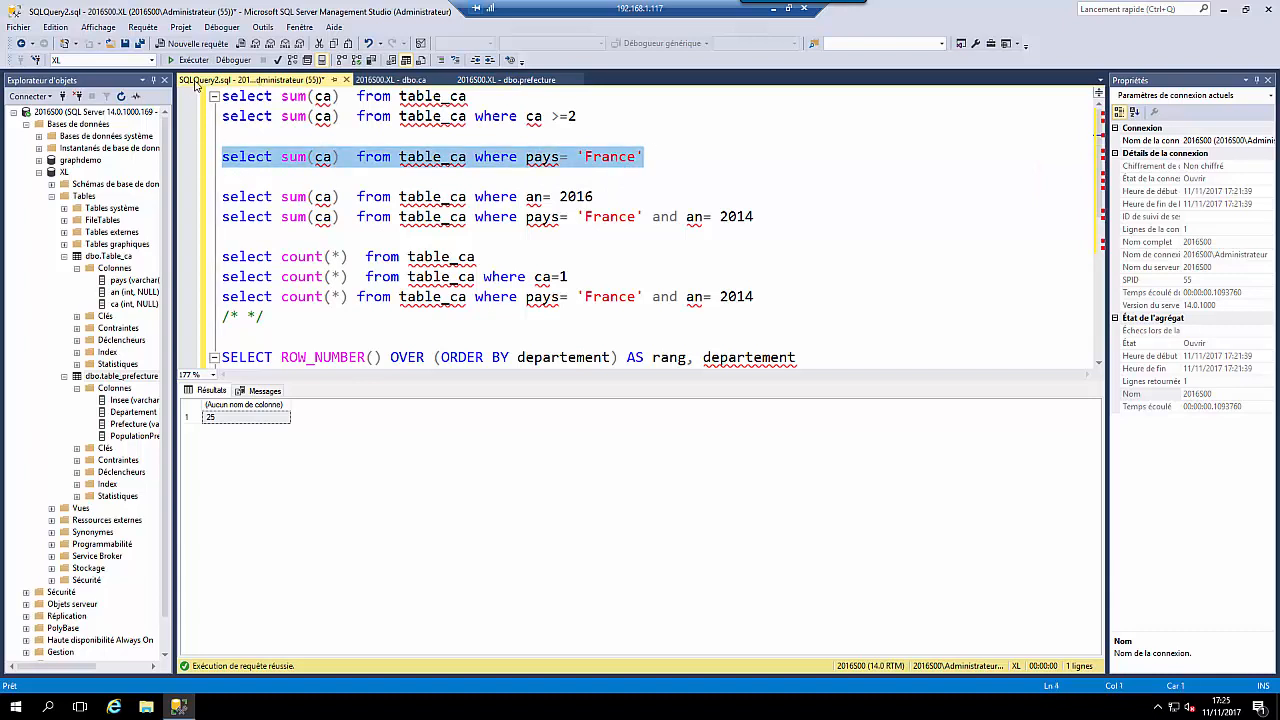
{"action": "left_click", "coordinate": [187, 62]}
{"action": "key", "text": "F5"}
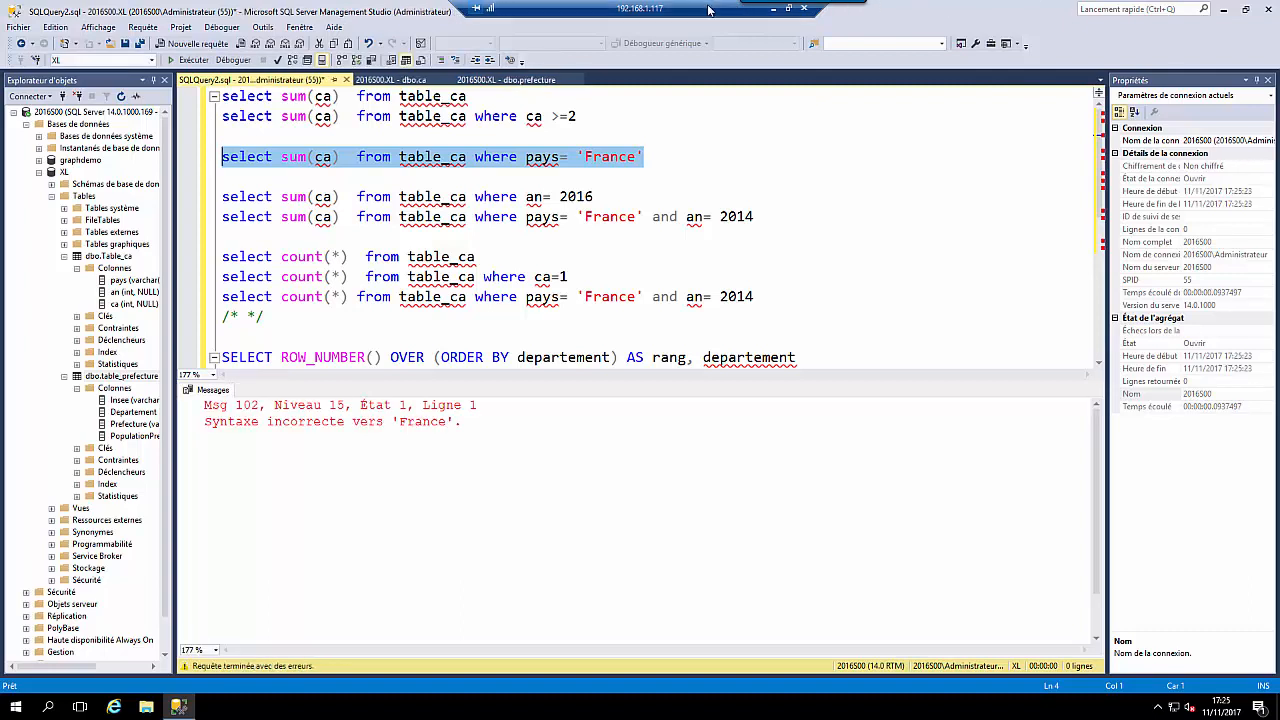
Take the remote desktop session out of full screen and mark the ca column and >=2 criterion in the second sum query
{"action": "mouse_move", "coordinate": [805, 10]}
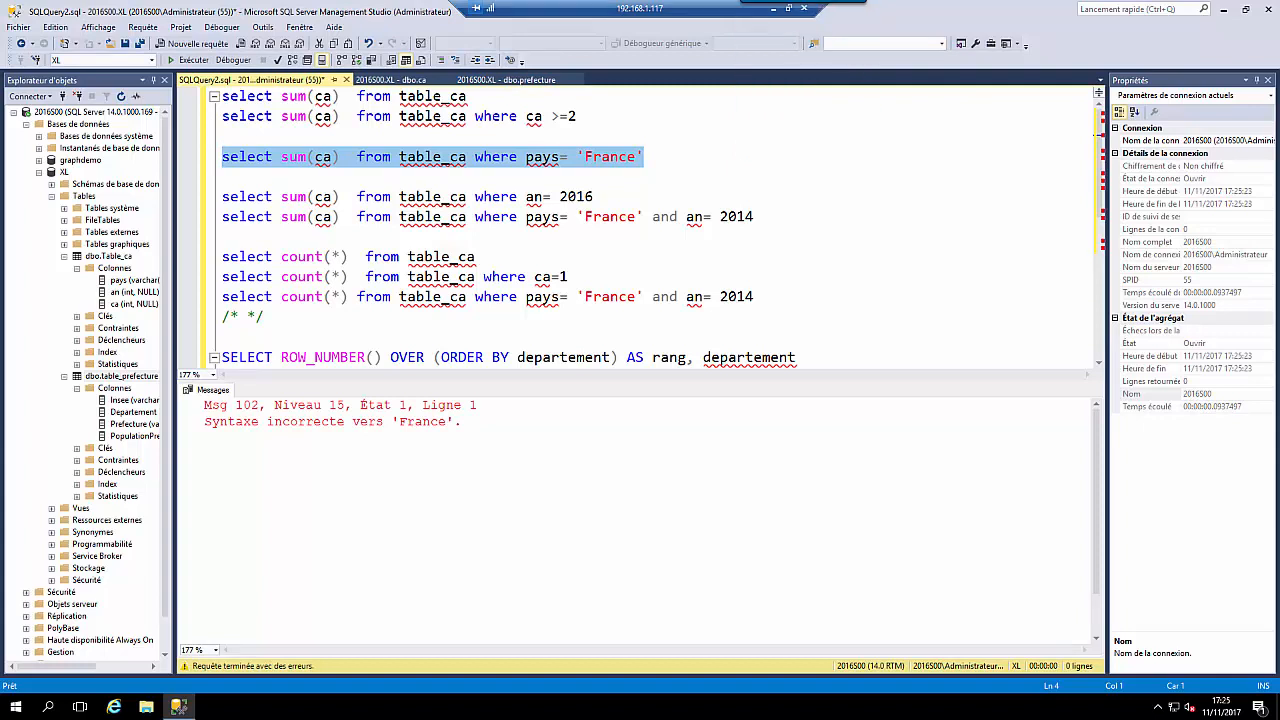
{"action": "left_click", "coordinate": [789, 8]}
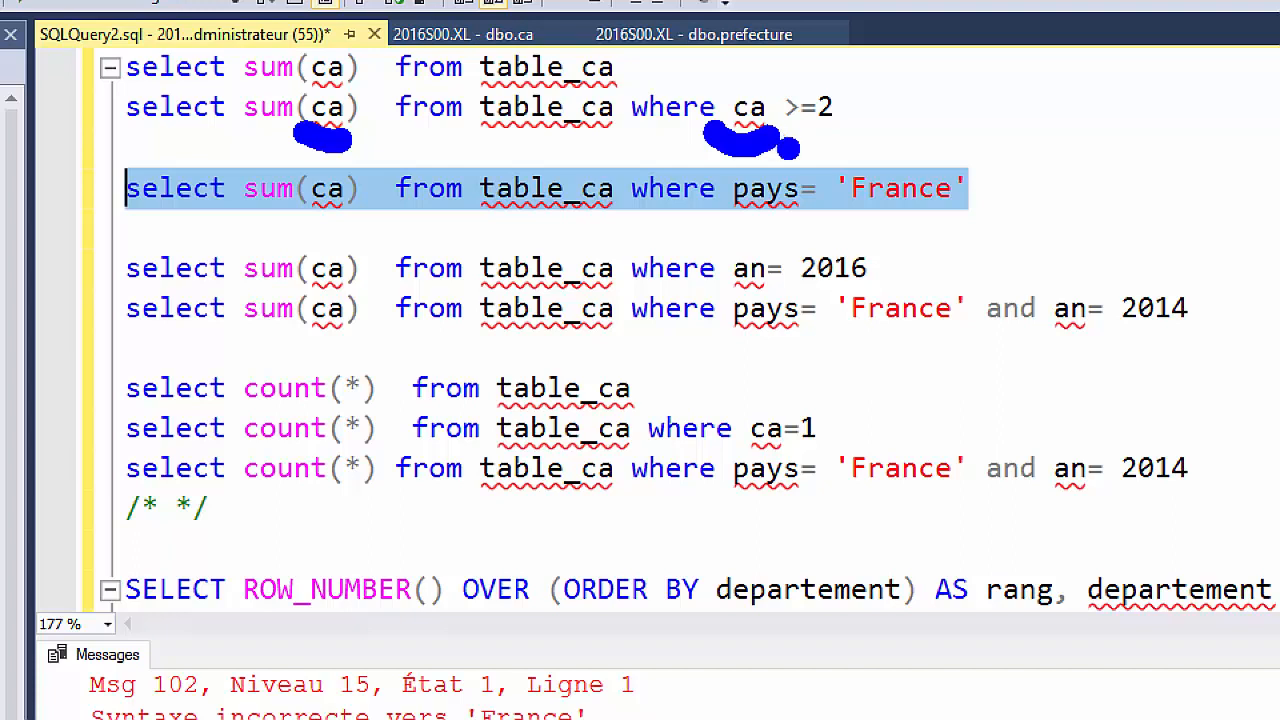
{"action": "key", "text": "r"}
{"action": "mouse_move", "coordinate": [790, 79]}
{"action": "left_mouse_down"}
{"action": "mouse_move", "coordinate": [835, 69]}
{"action": "mouse_move", "coordinate": [848, 88]}
{"action": "left_mouse_up"}
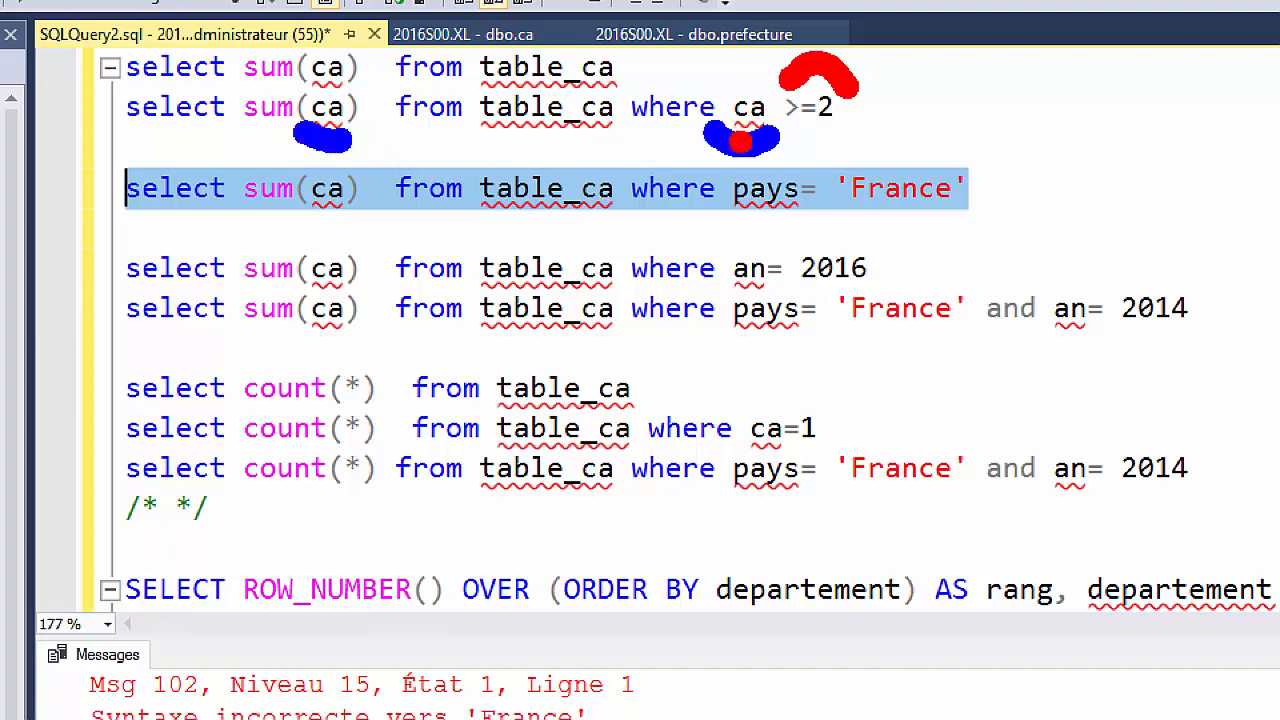
{"action": "key", "text": "Escape"}
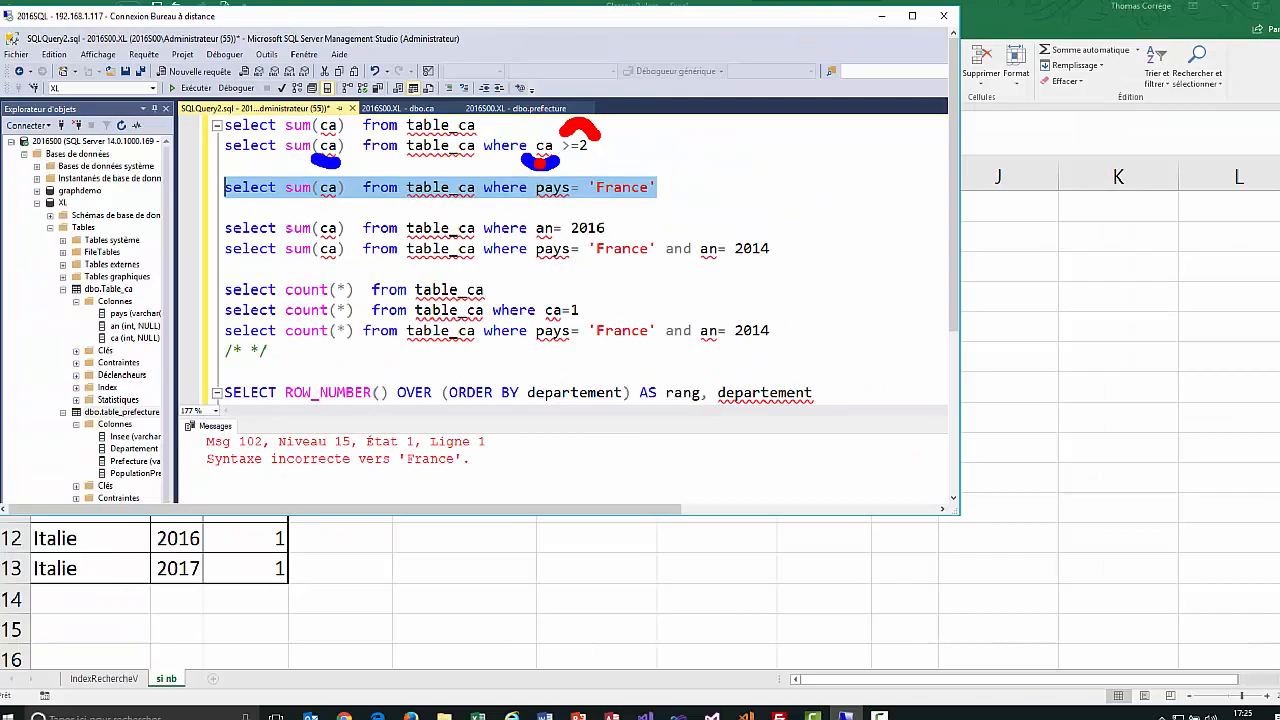
Zoom in on the 'France' sum query and mark ca, pays and the 'France' criterion in red
{"action": "key", "text": "ctrl+1"}
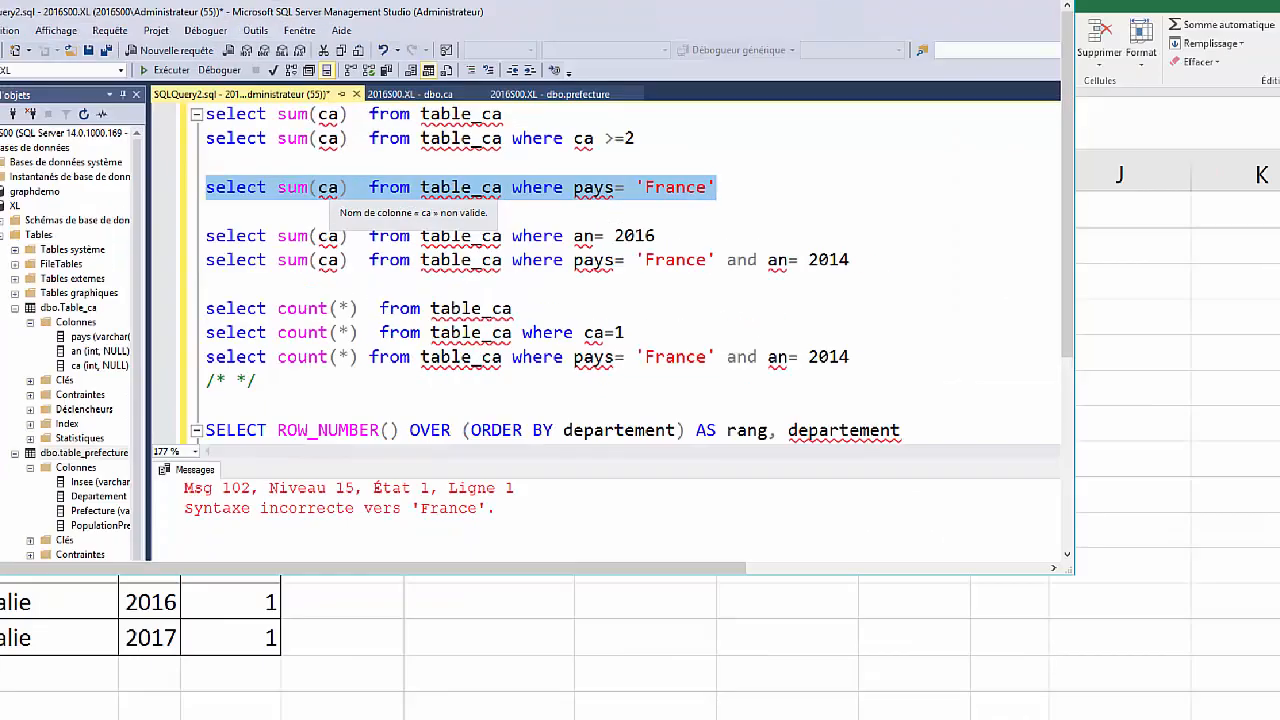
{"action": "left_click", "coordinate": [279, 194]}
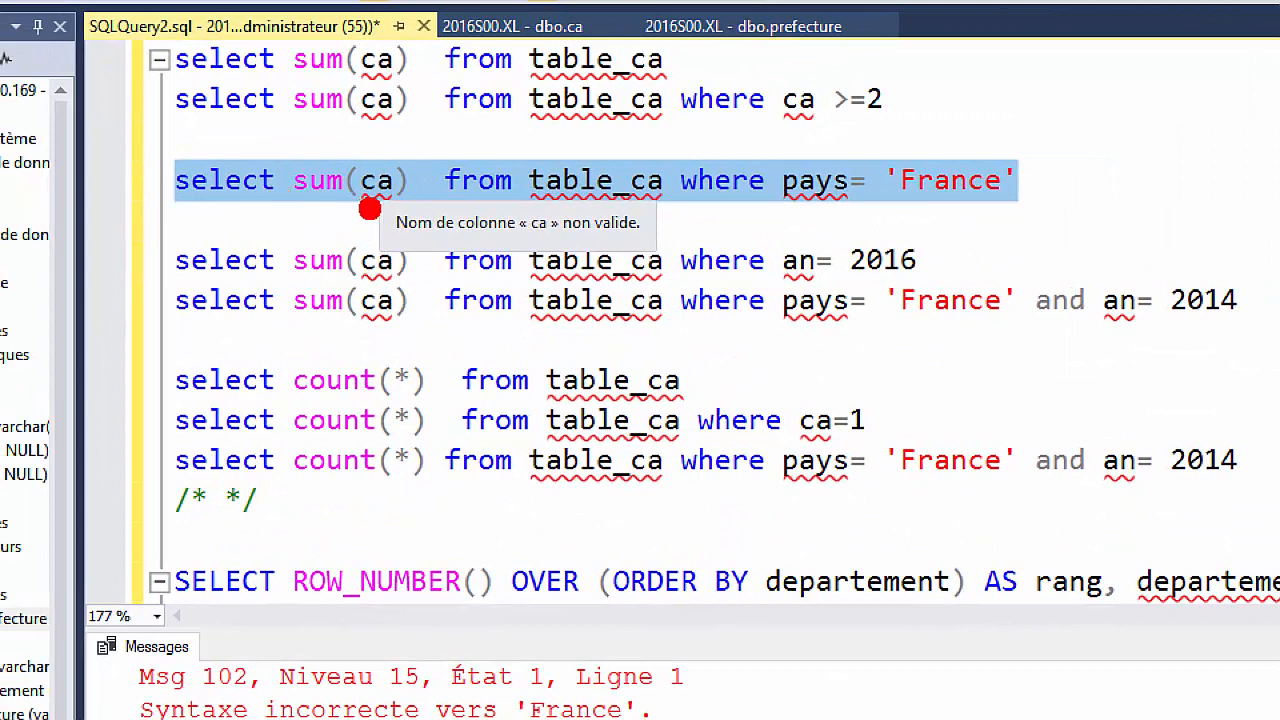
{"action": "left_click_drag", "start_coordinate": [346, 205], "coordinate": [400, 215]}
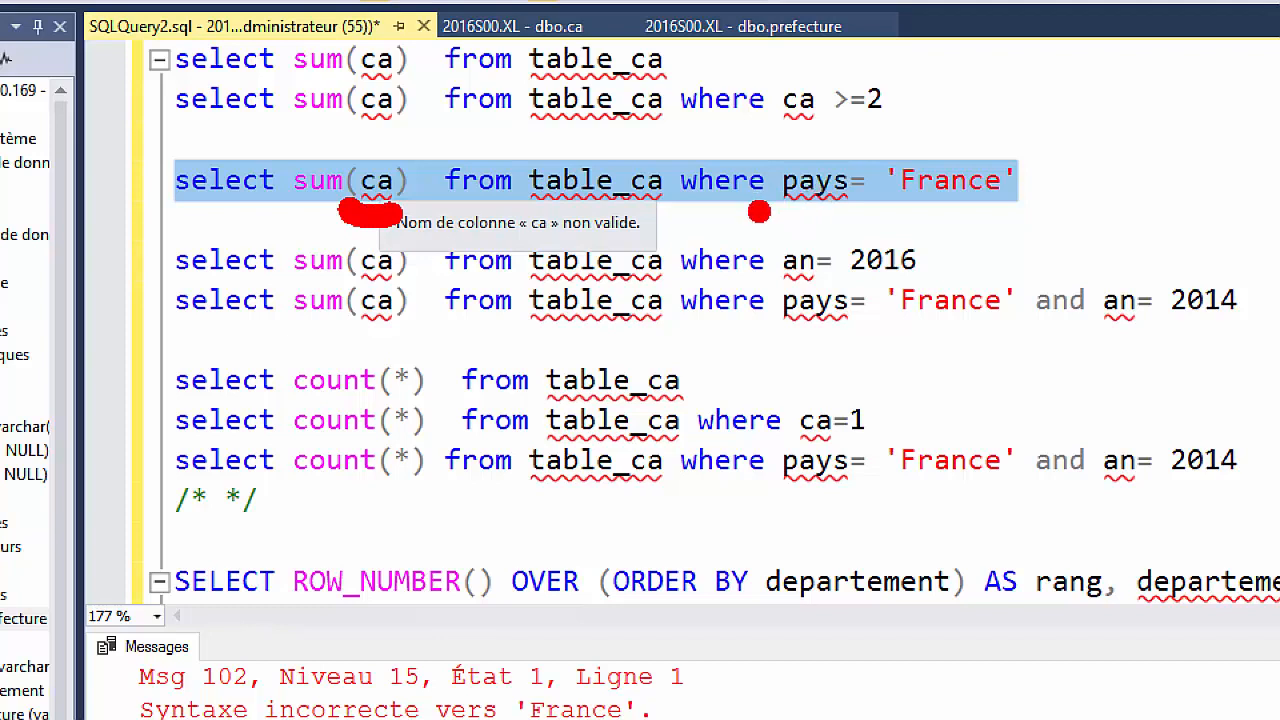
{"action": "left_click_drag", "start_coordinate": [742, 212], "coordinate": [815, 216]}
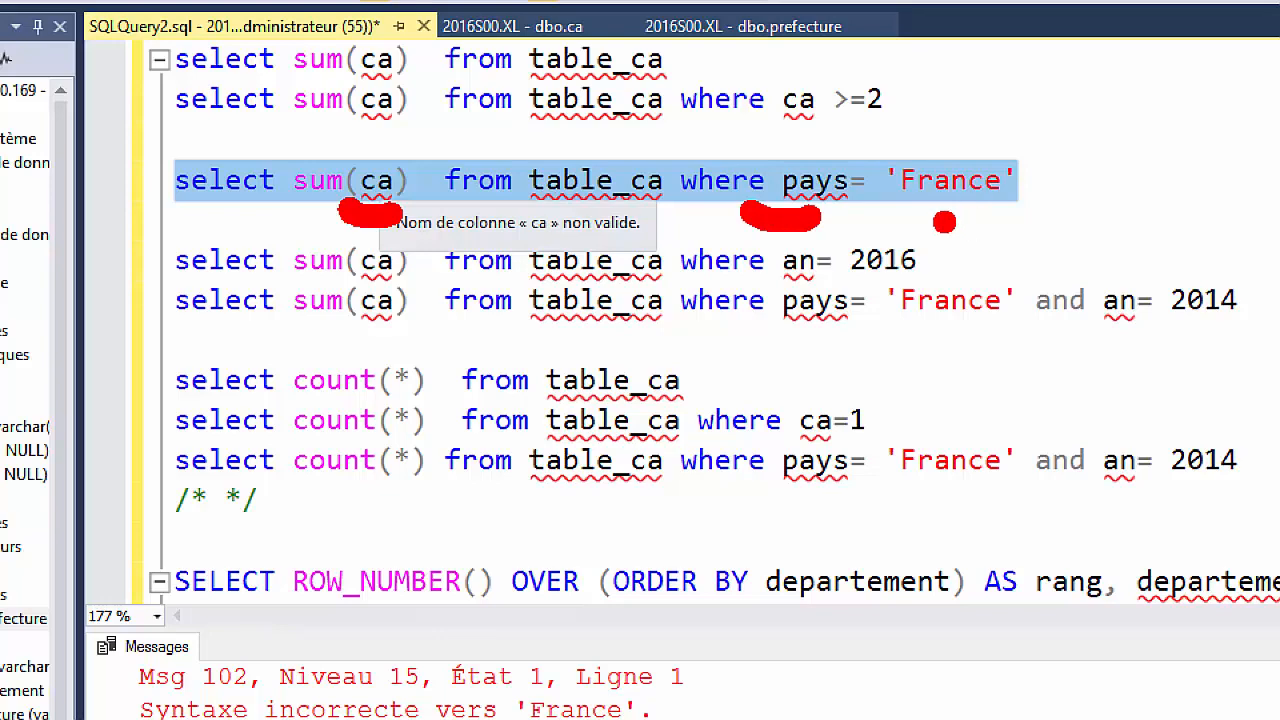
{"action": "left_click_drag", "start_coordinate": [898, 212], "coordinate": [988, 207]}
{"action": "key", "text": "Escape"}
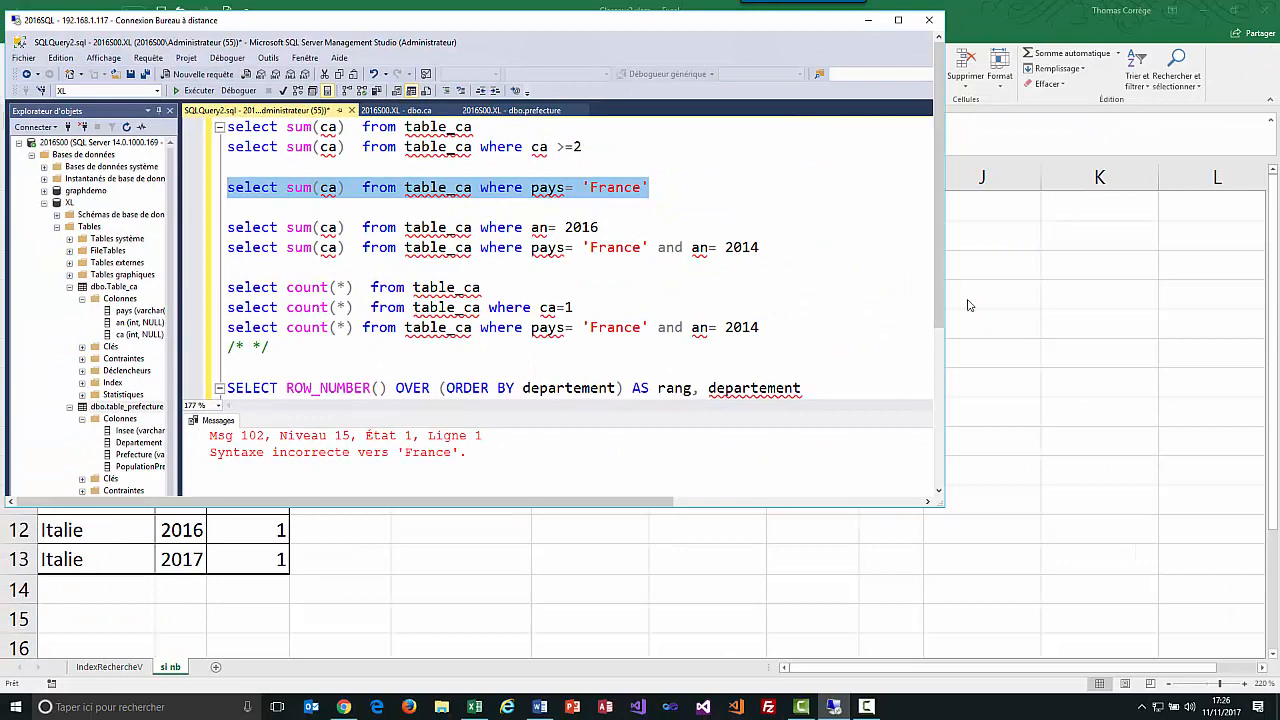
Switch to Excel, open the SOMME.SI formula in F5 and consult the function's online help page
{"action": "key", "text": "alt+Tab"}
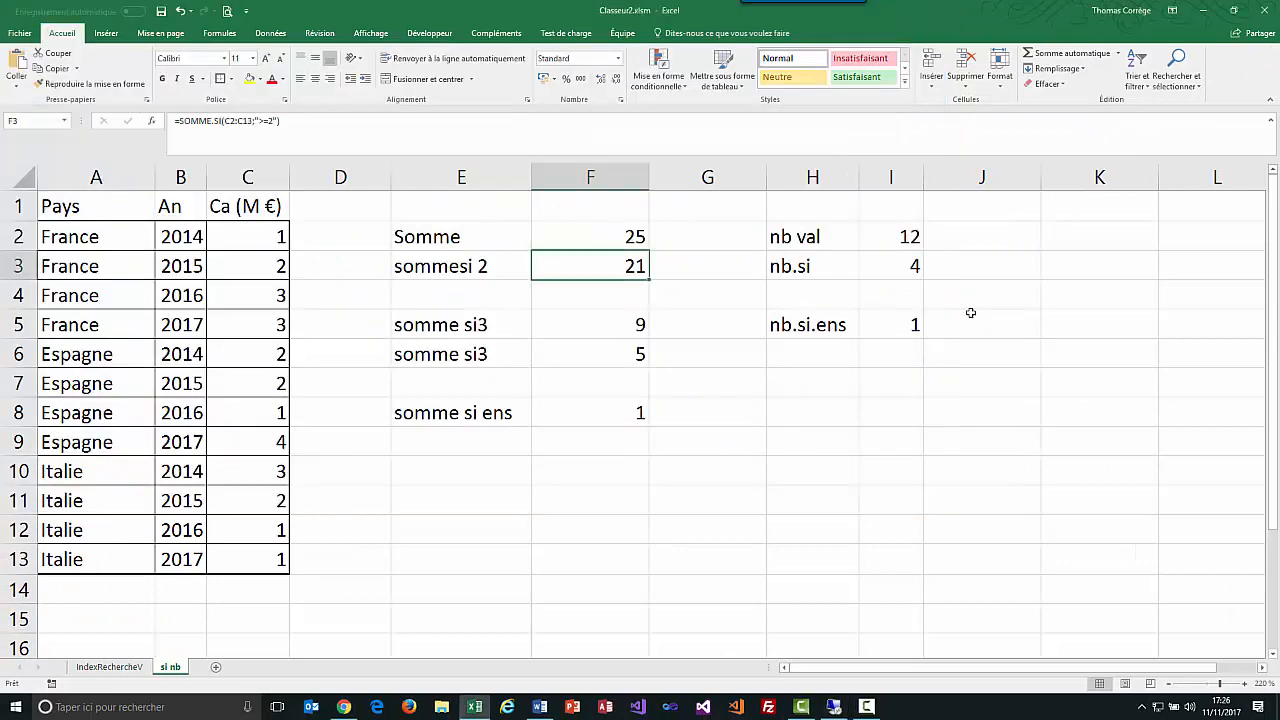
{"action": "double_click", "coordinate": [566, 324]}
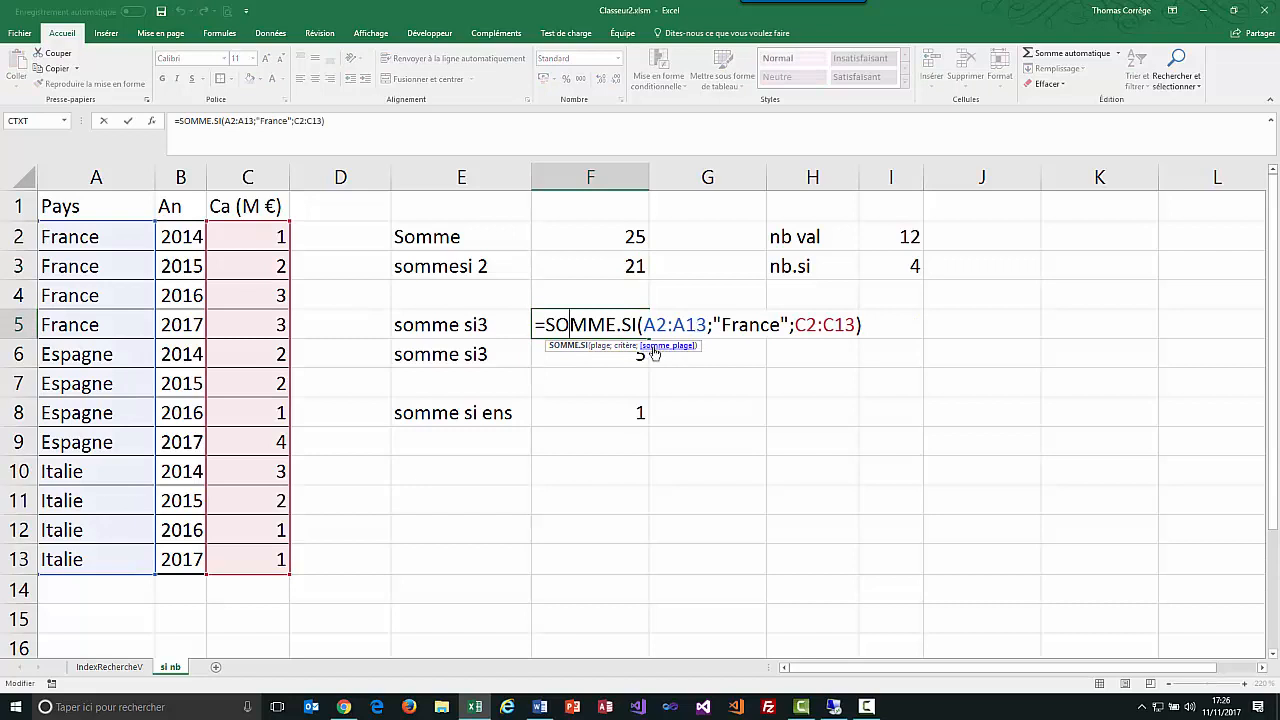
{"action": "left_click", "coordinate": [574, 347]}
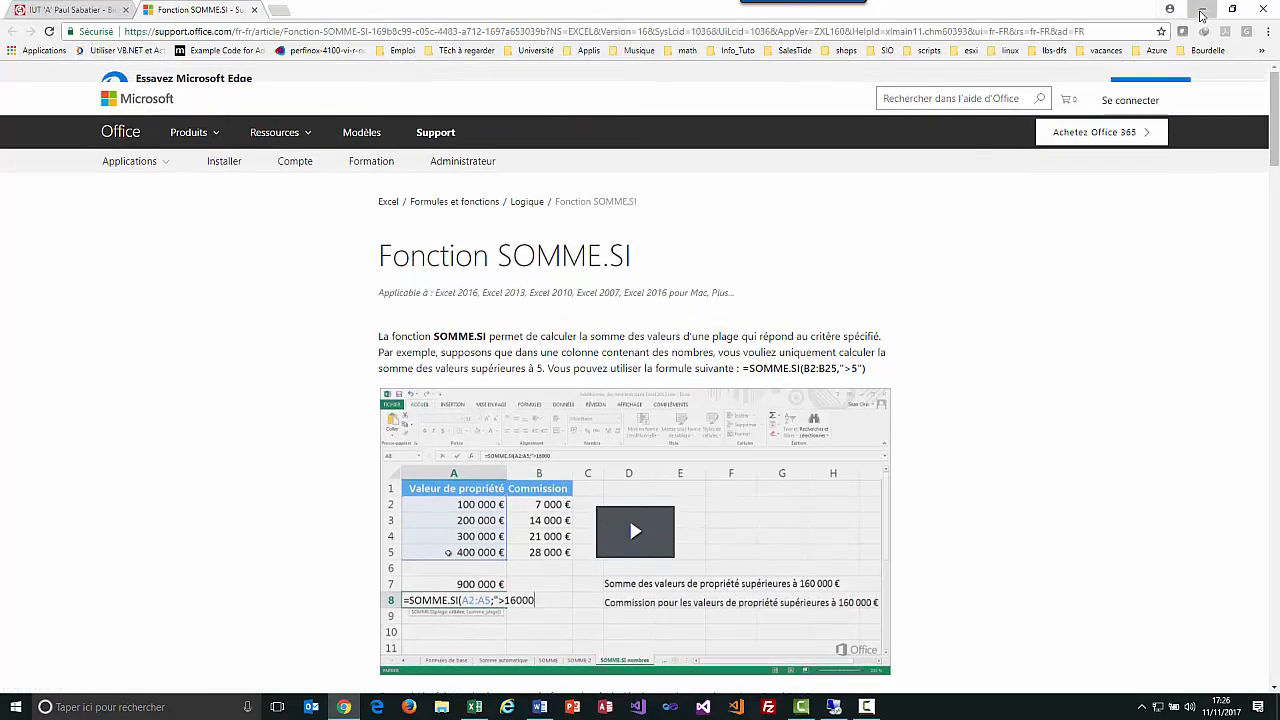
{"action": "left_click", "coordinate": [1201, 12]}
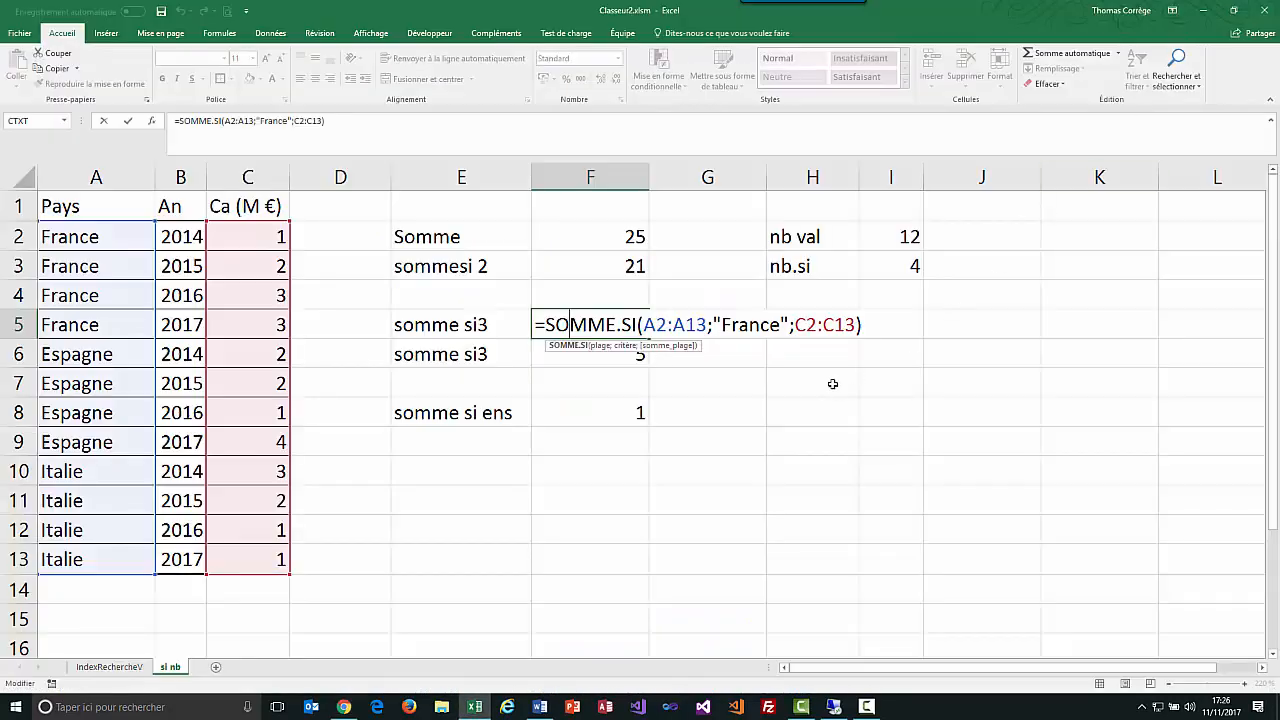
{"action": "key", "text": "ctrl+Return"}
Check the 2016 SOMME.SI formula in F6 and run the equivalent SQL sum query where an= 2016
{"action": "double_click", "coordinate": [618, 358]}
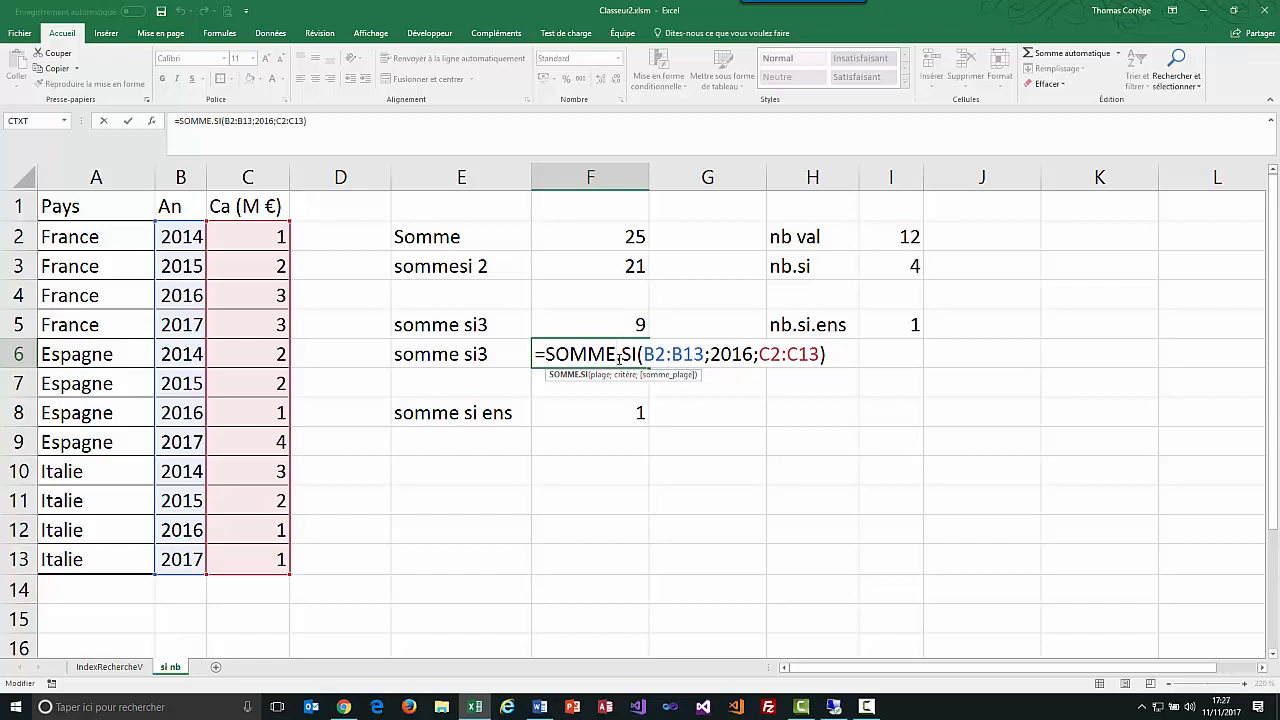
{"action": "key", "text": "ctrl+Return"}
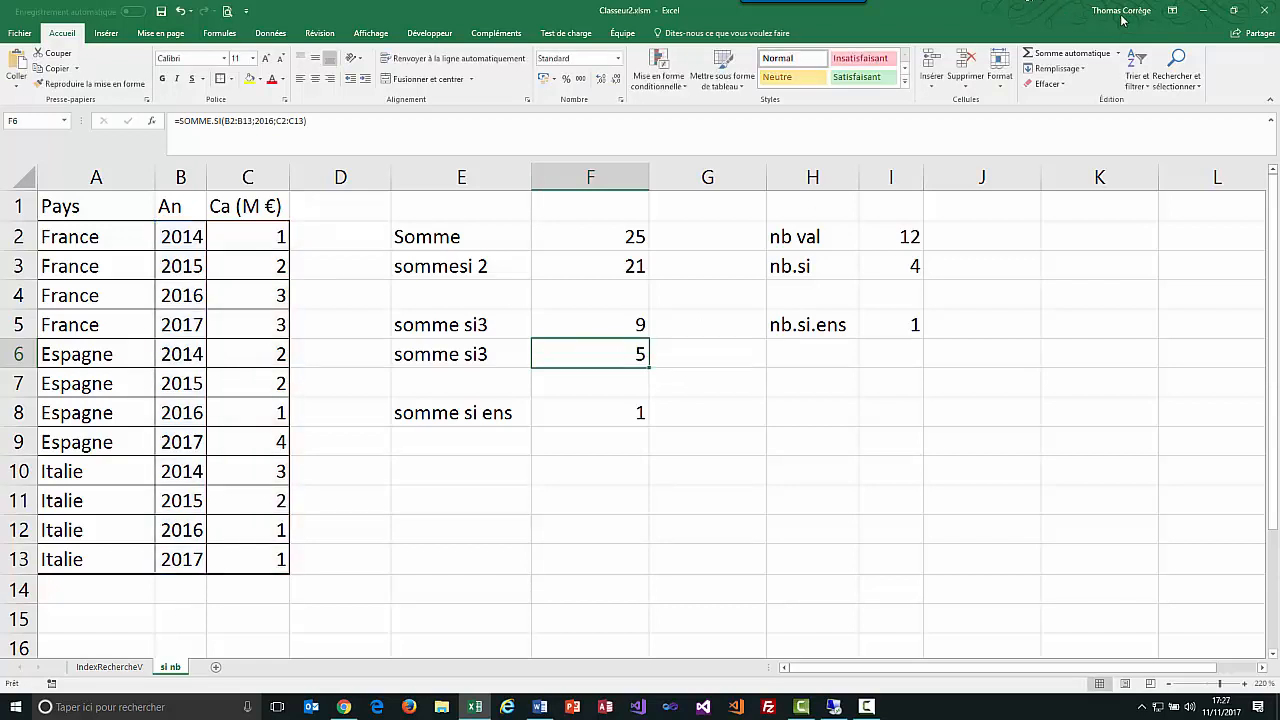
{"action": "left_click", "coordinate": [1203, 16]}
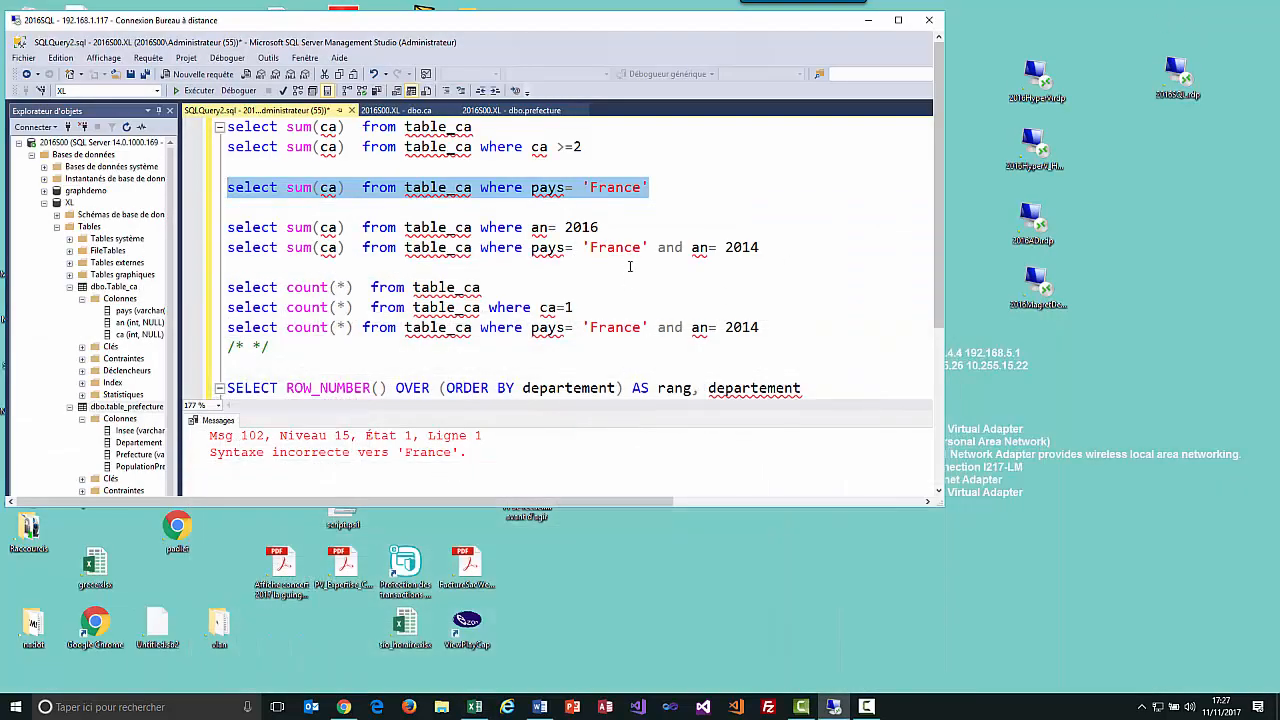
{"action": "left_click_drag", "start_coordinate": [622, 232], "coordinate": [227, 227]}
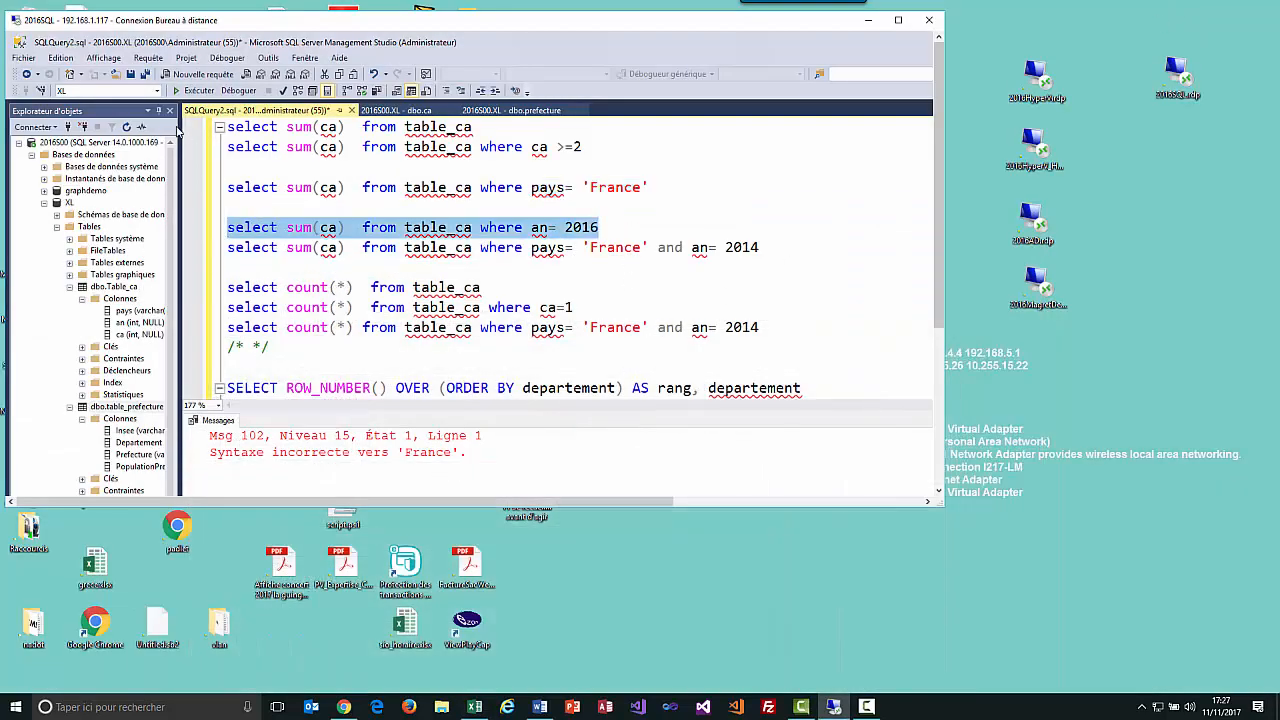
{"action": "left_click", "coordinate": [195, 91]}
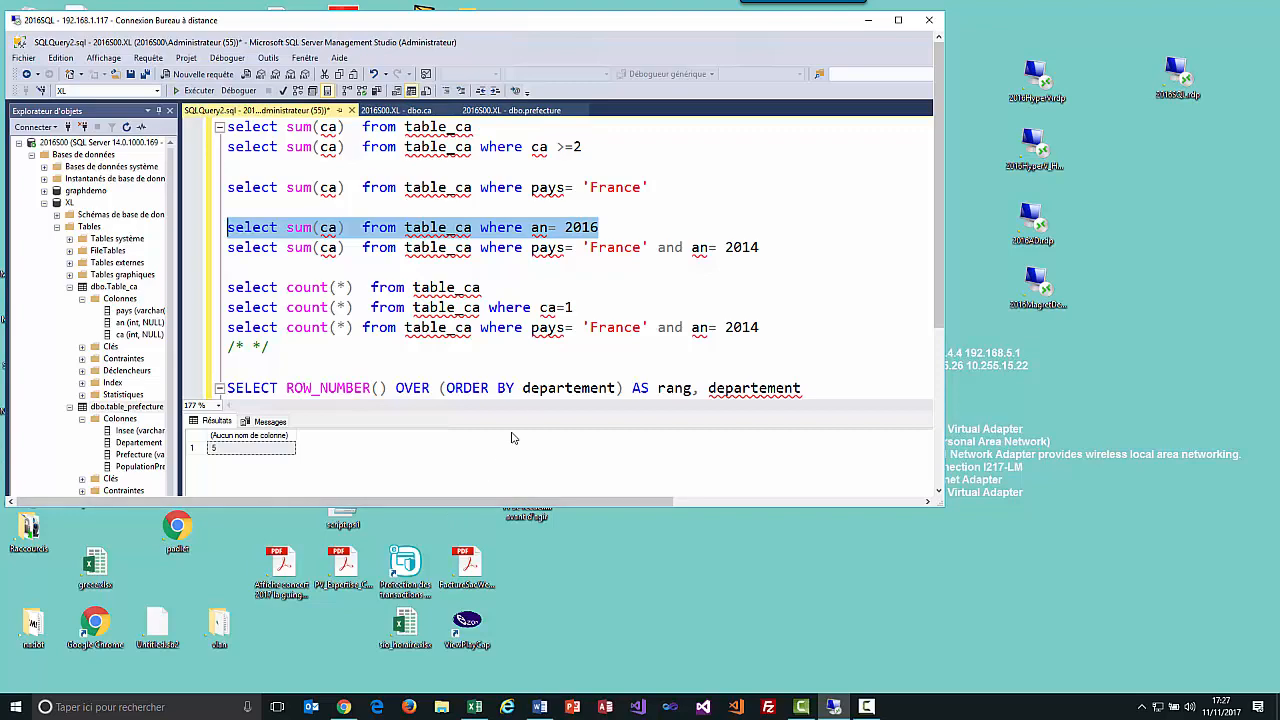
Return to Excel and open the SOMME.SI.ENS formula in cell F8
{"action": "left_click", "coordinate": [476, 704]}
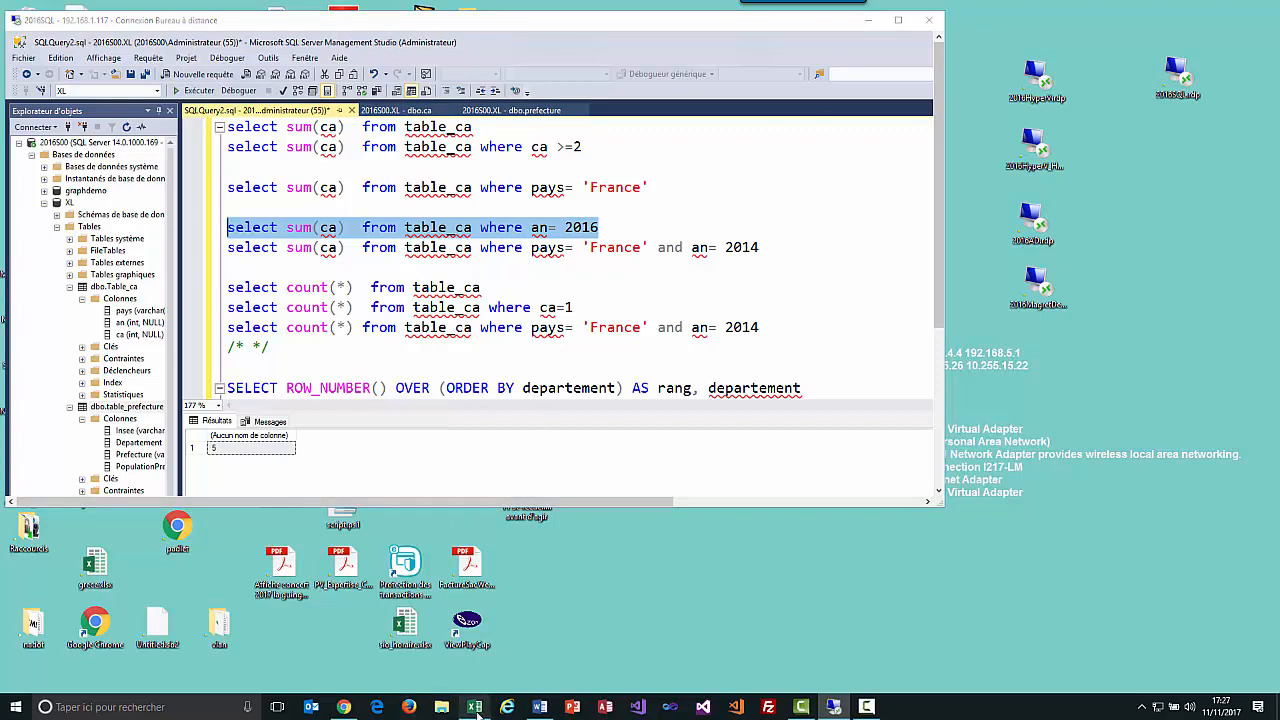
{"action": "left_click", "coordinate": [601, 492]}
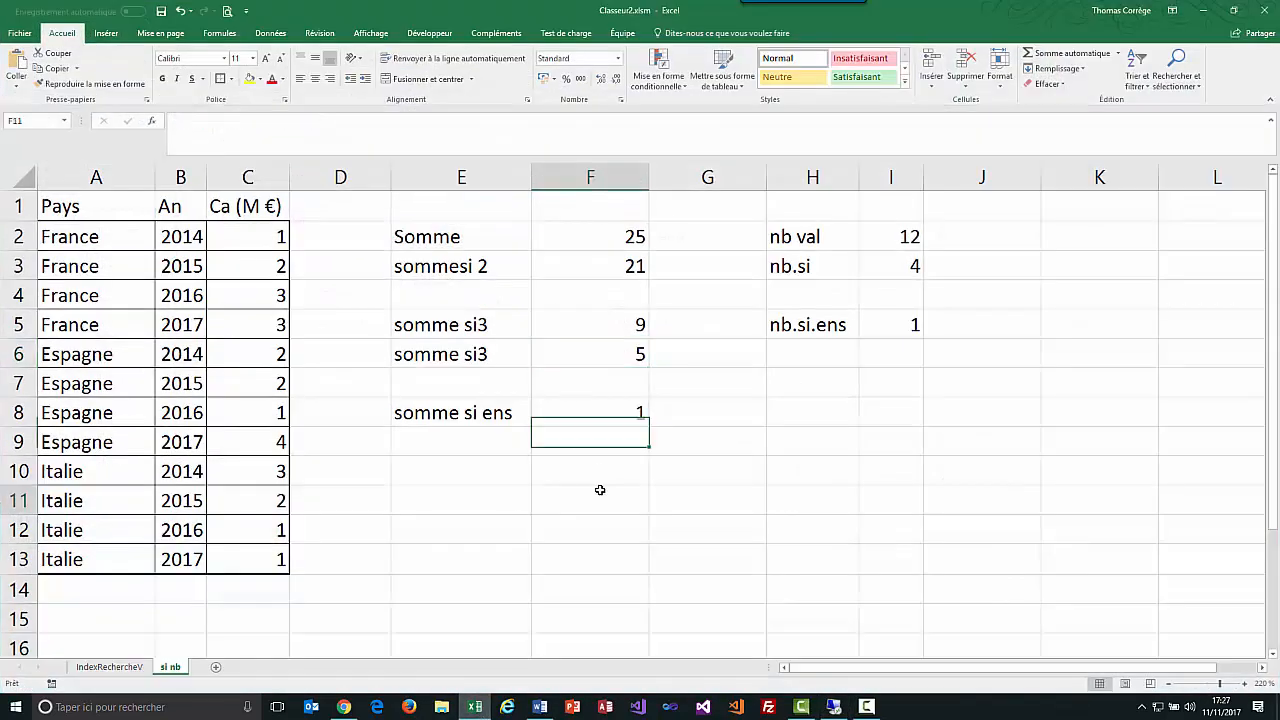
{"action": "left_click", "coordinate": [476, 413]}
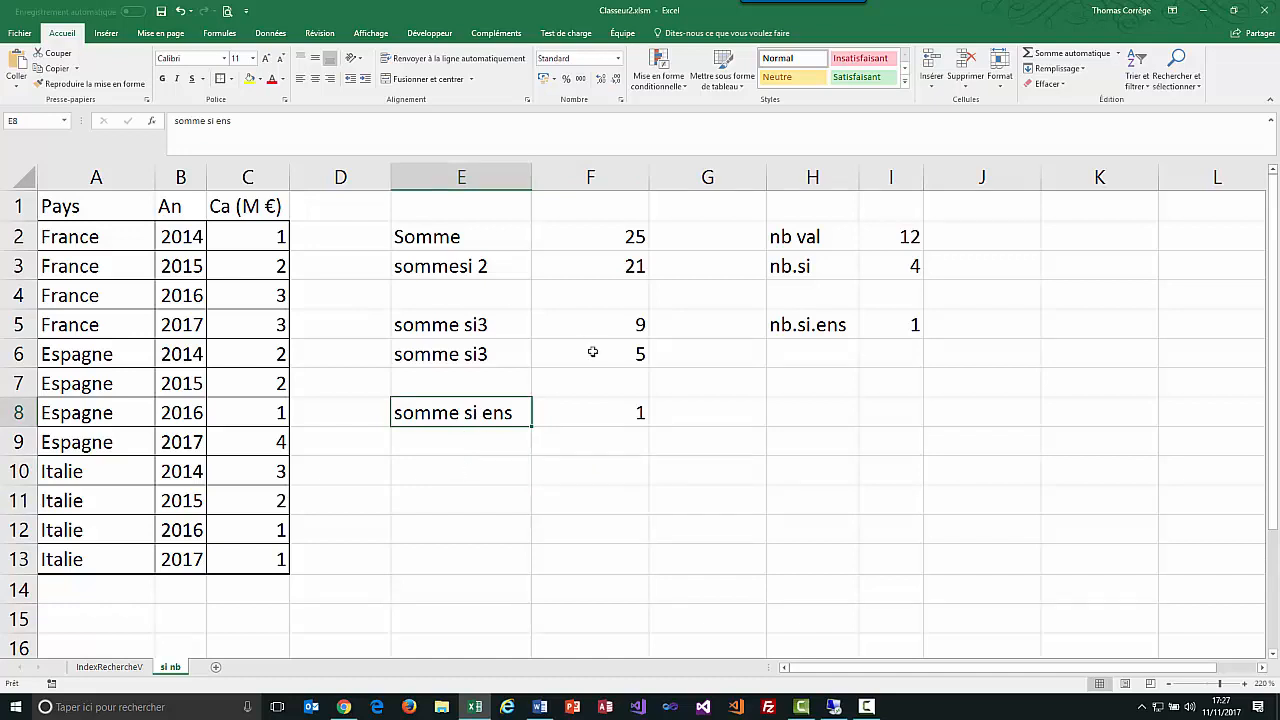
{"action": "left_click", "coordinate": [586, 412]}
{"action": "double_click", "coordinate": [589, 410]}
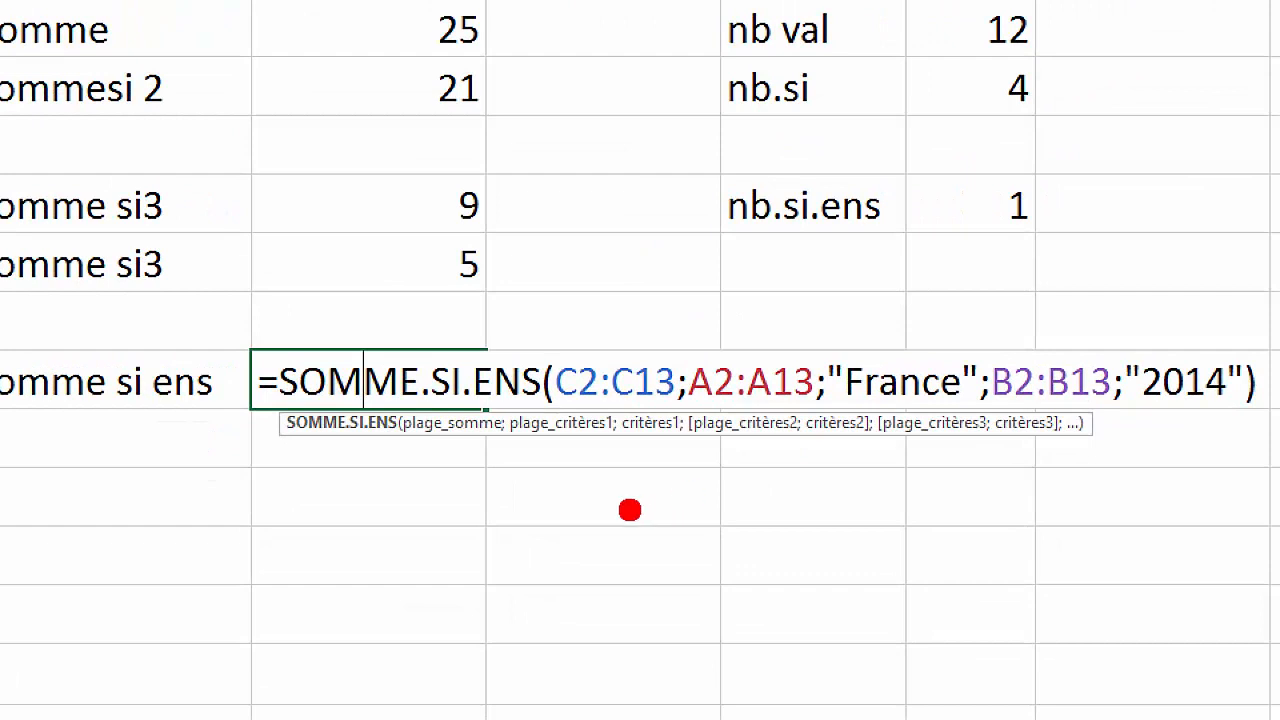
Underline plage_somme in red and the criteria arguments in blue in the SOMME.SI.ENS syntax hint, and circle the optional criteria pairs
{"action": "mouse_move", "coordinate": [400, 445]}
{"action": "left_mouse_down"}
{"action": "mouse_move", "coordinate": [446, 462]}
{"action": "mouse_move", "coordinate": [490, 448]}
{"action": "left_mouse_up"}
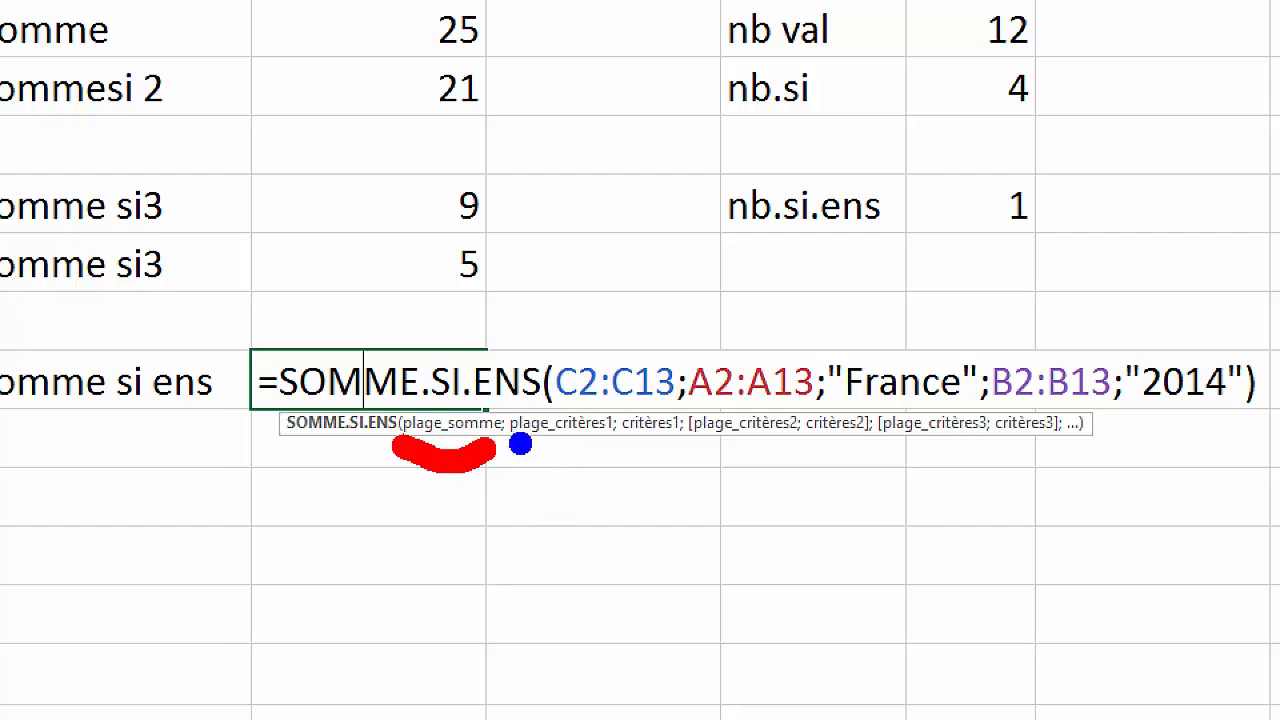
{"action": "left_click_drag", "start_coordinate": [520, 444], "coordinate": [584, 449]}
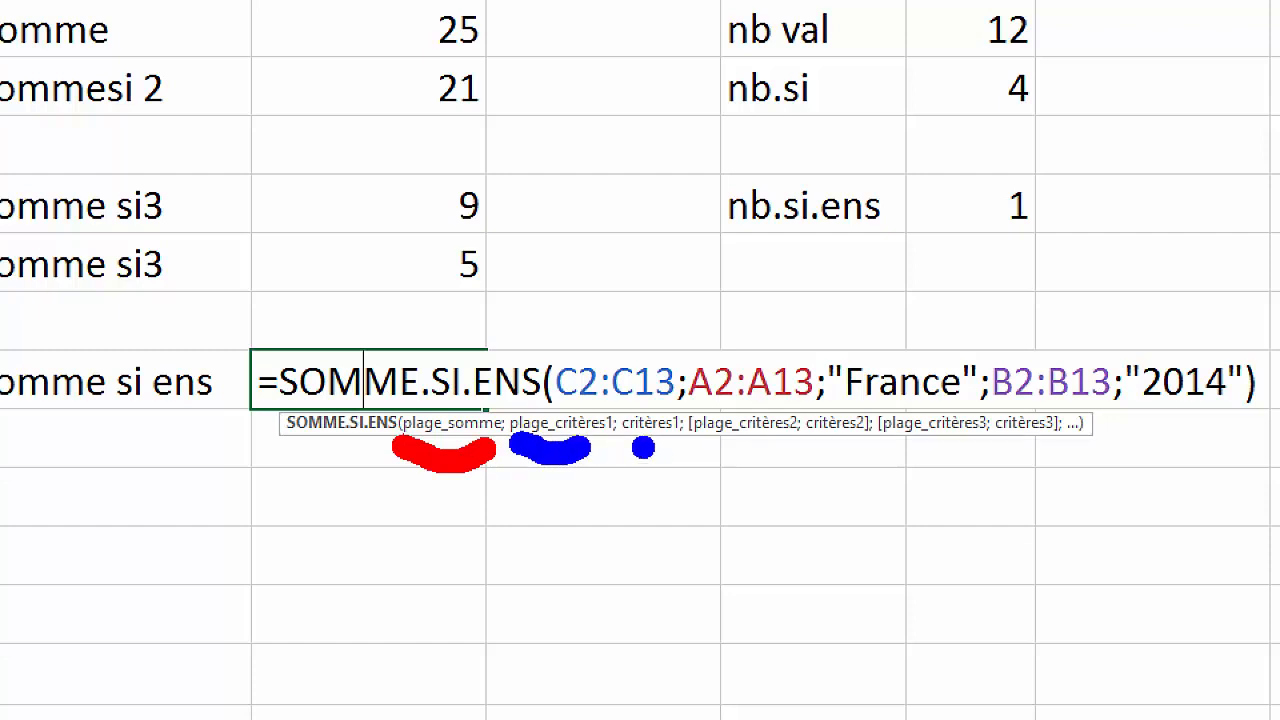
{"action": "left_click_drag", "start_coordinate": [647, 447], "coordinate": [666, 446]}
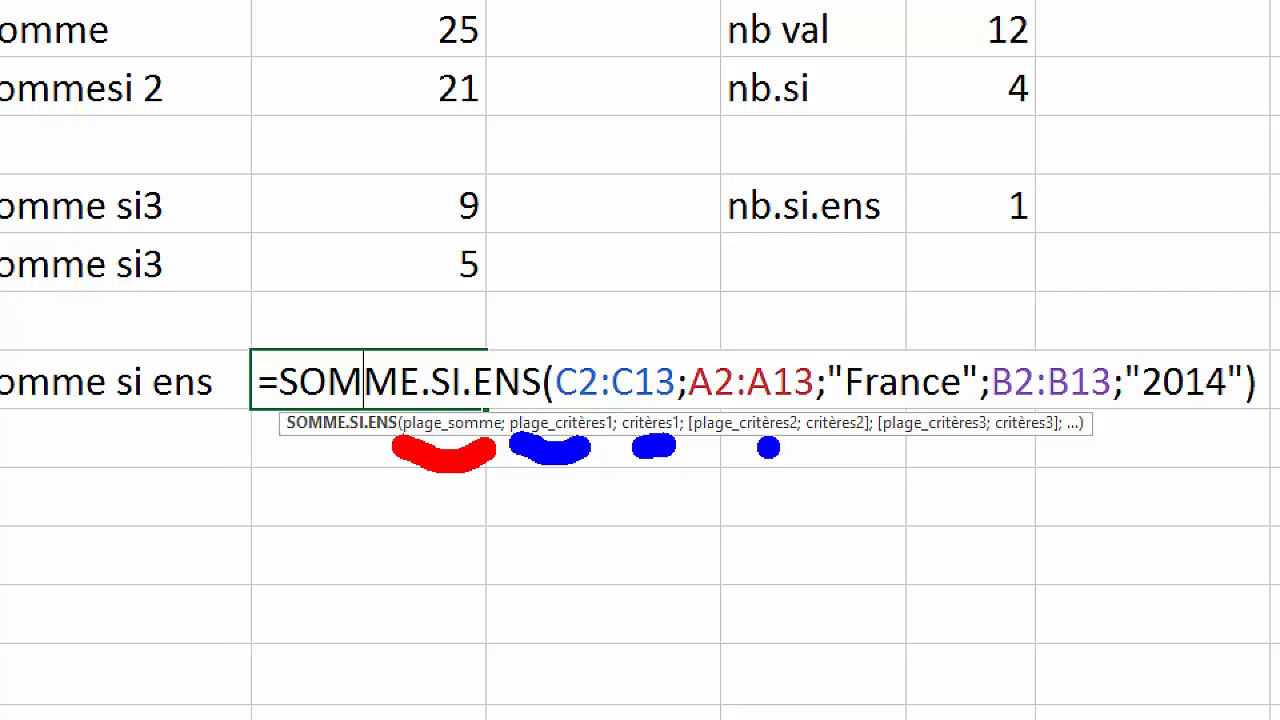
{"action": "left_click_drag", "start_coordinate": [729, 447], "coordinate": [858, 449]}
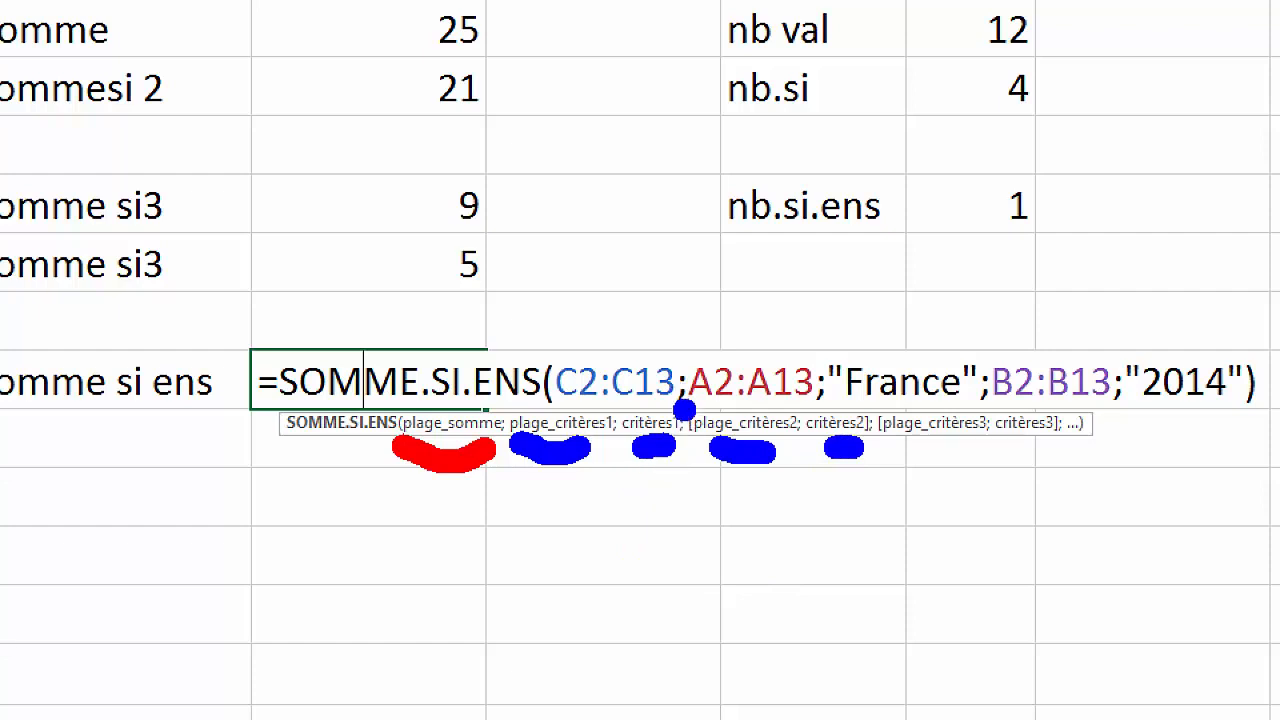
{"action": "mouse_move", "coordinate": [690, 400]}
{"action": "left_mouse_down"}
{"action": "mouse_move", "coordinate": [870, 356]}
{"action": "mouse_move", "coordinate": [1060, 358]}
{"action": "mouse_move", "coordinate": [1065, 472]}
{"action": "mouse_move", "coordinate": [725, 492]}
{"action": "mouse_move", "coordinate": [670, 455]}
{"action": "mouse_move", "coordinate": [680, 416]}
{"action": "left_mouse_up"}
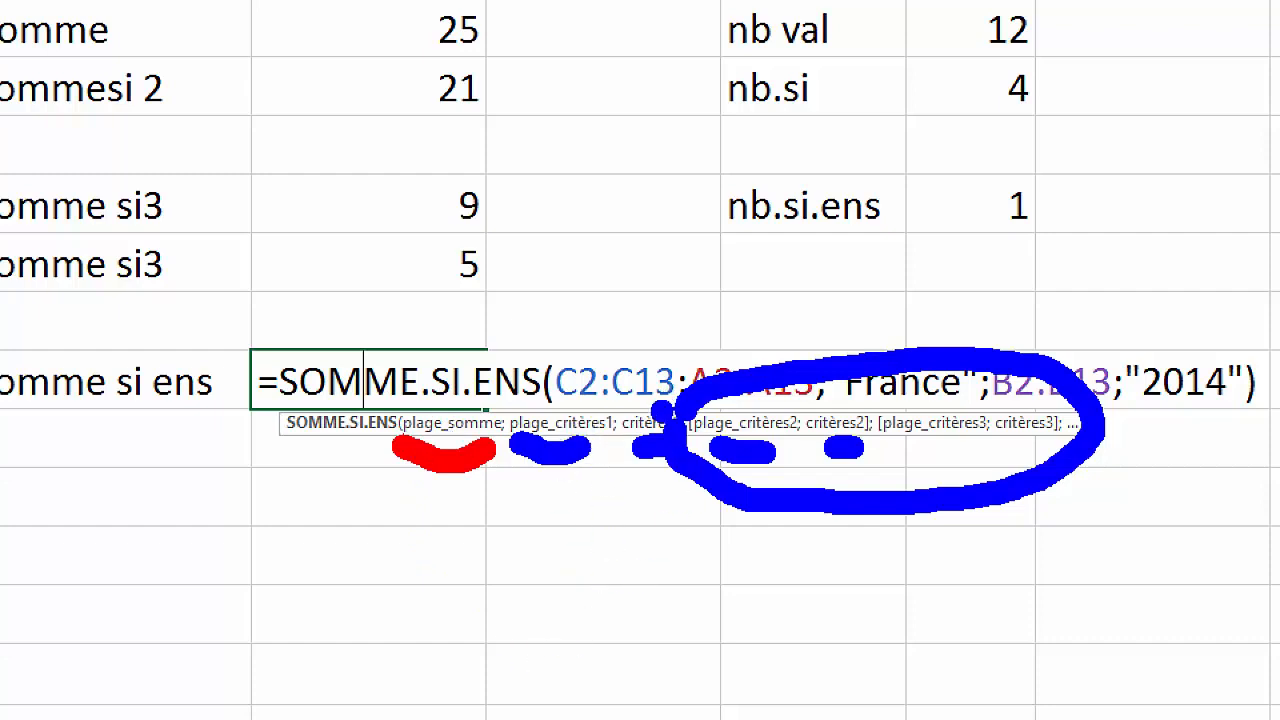
{"action": "key", "text": "Escape"}
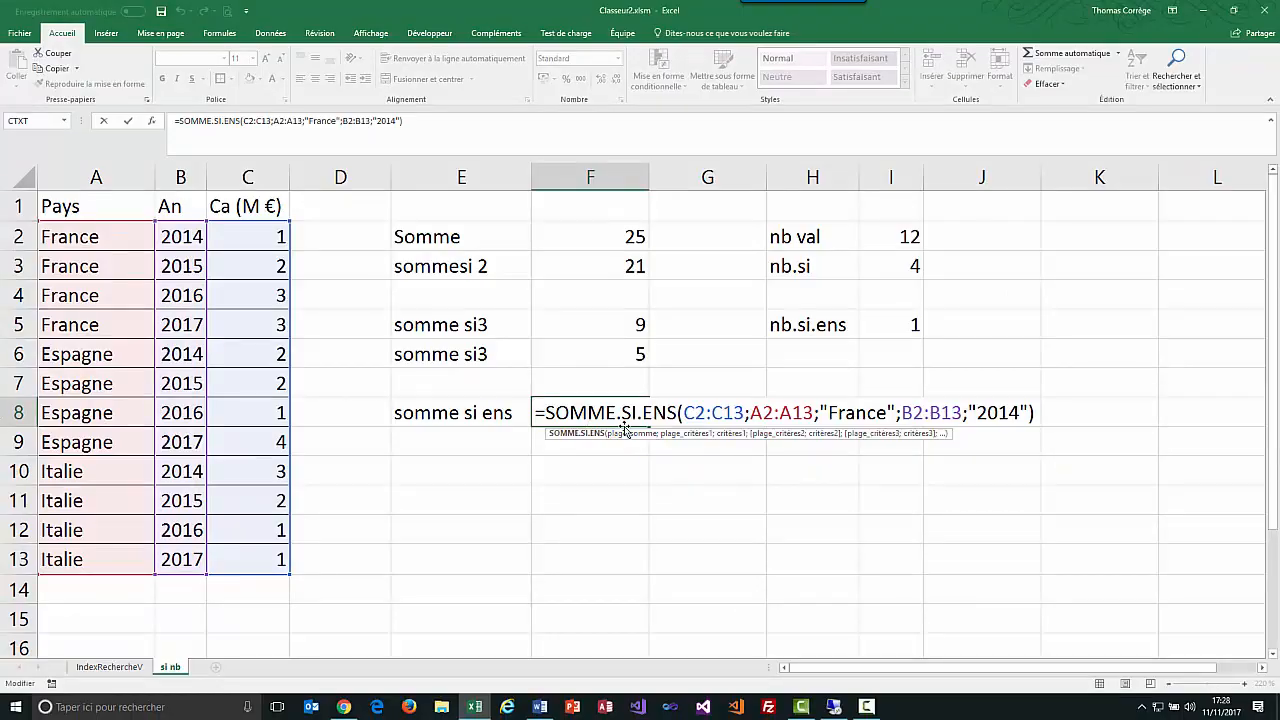
Zoom in on the F8 formula and mark C2:C13 in blue, A2:A13 and "France" in red, B2:B13 and "2014" in green
{"action": "key", "text": "ctrl+1"}
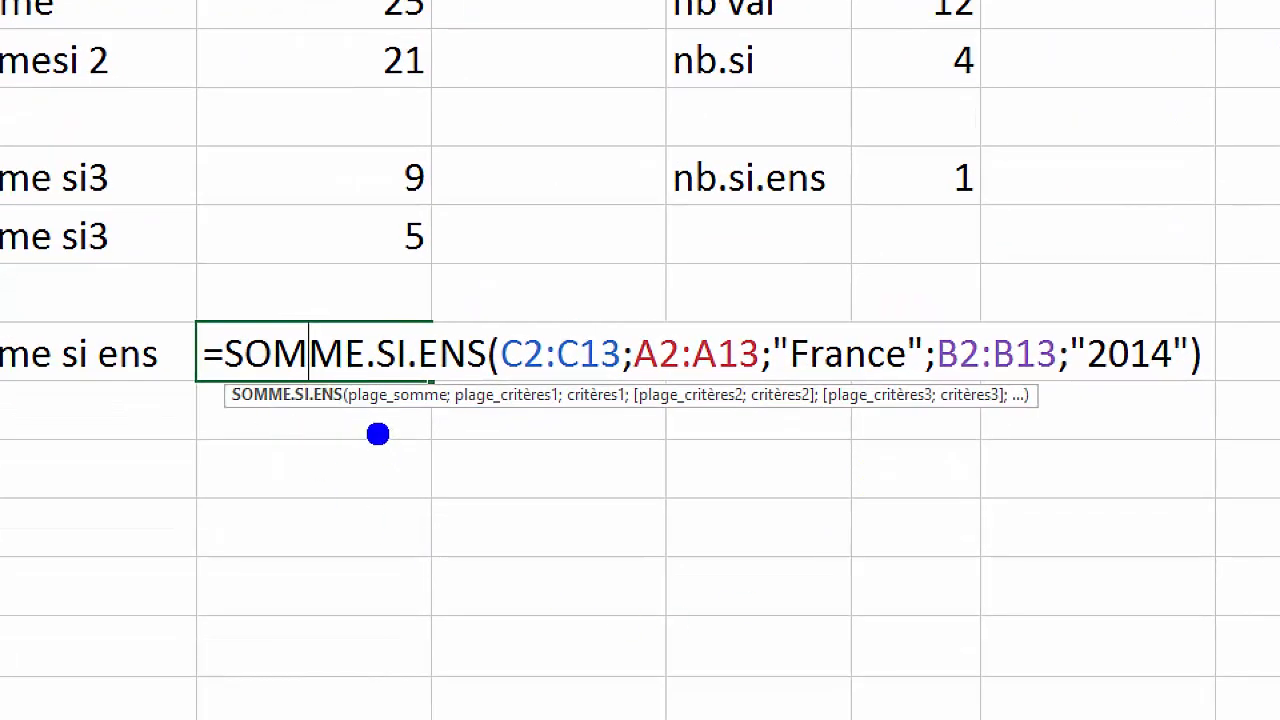
{"action": "left_click_drag", "start_coordinate": [360, 420], "coordinate": [398, 423]}
{"action": "mouse_move", "coordinate": [500, 325]}
{"action": "left_mouse_down"}
{"action": "mouse_move", "coordinate": [540, 292]}
{"action": "mouse_move", "coordinate": [612, 300]}
{"action": "mouse_move", "coordinate": [630, 316]}
{"action": "left_mouse_up"}
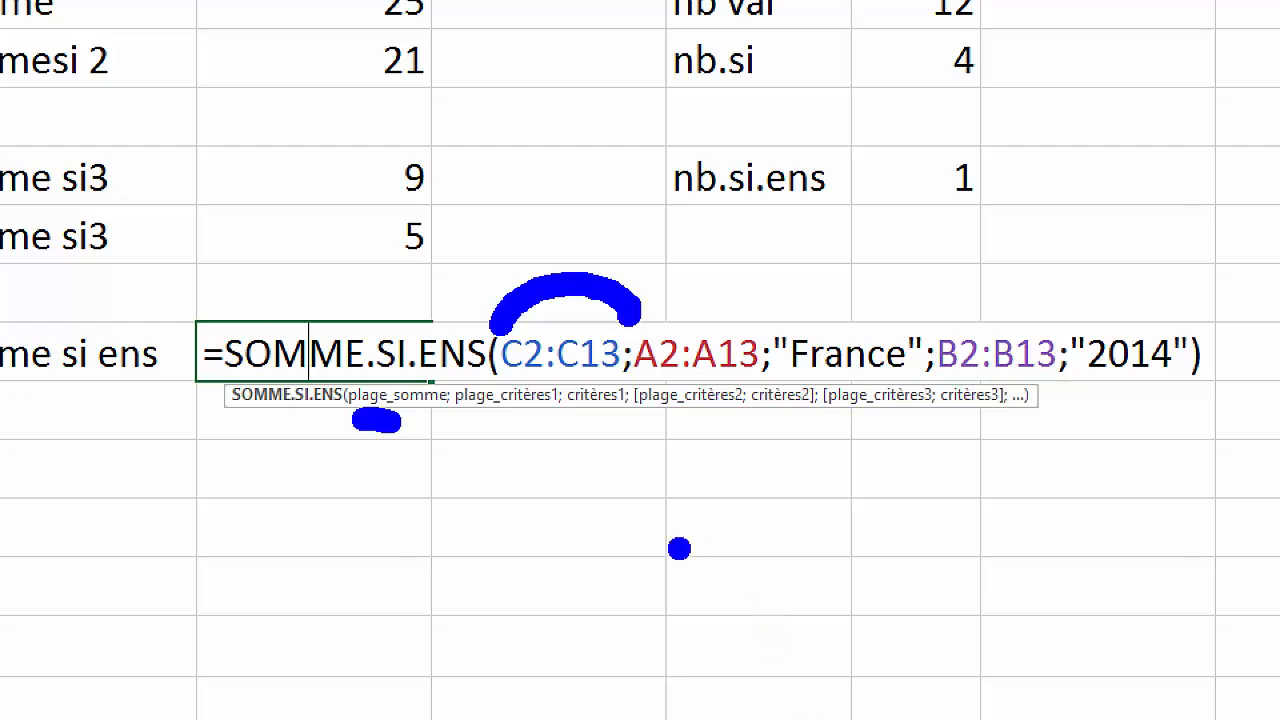
{"action": "key", "text": "r"}
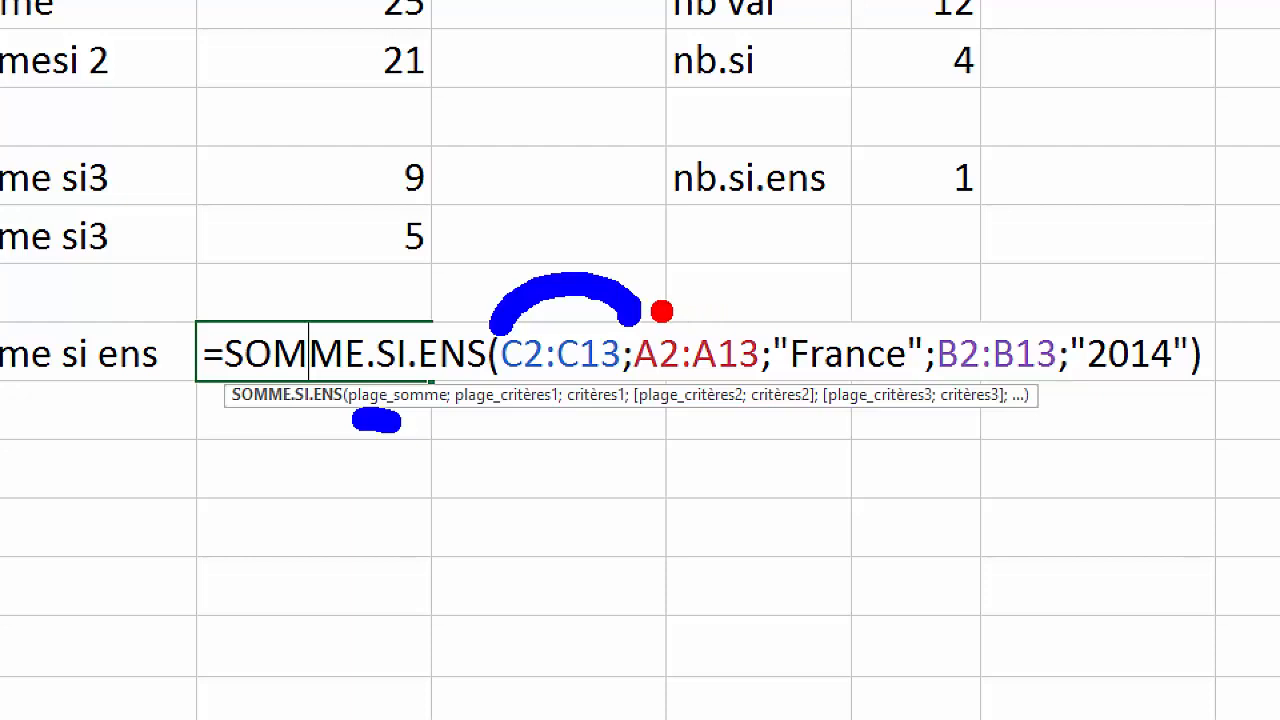
{"action": "mouse_move", "coordinate": [662, 310]}
{"action": "left_mouse_down"}
{"action": "mouse_move", "coordinate": [755, 309]}
{"action": "mouse_move", "coordinate": [830, 284]}
{"action": "mouse_move", "coordinate": [897, 298]}
{"action": "mouse_move", "coordinate": [902, 312]}
{"action": "left_mouse_up"}
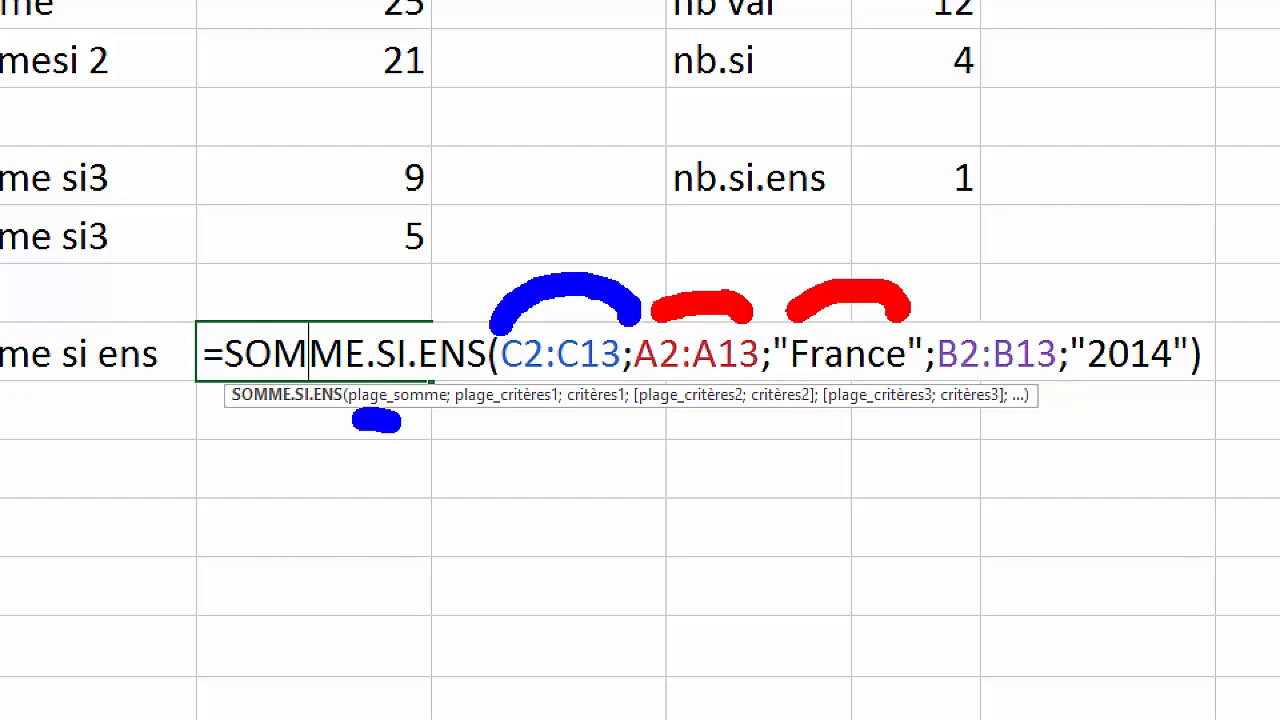
{"action": "key", "text": "g"}
{"action": "mouse_move", "coordinate": [955, 314]}
{"action": "left_mouse_down"}
{"action": "mouse_move", "coordinate": [1043, 297]}
{"action": "mouse_move", "coordinate": [1160, 312]}
{"action": "left_mouse_up"}
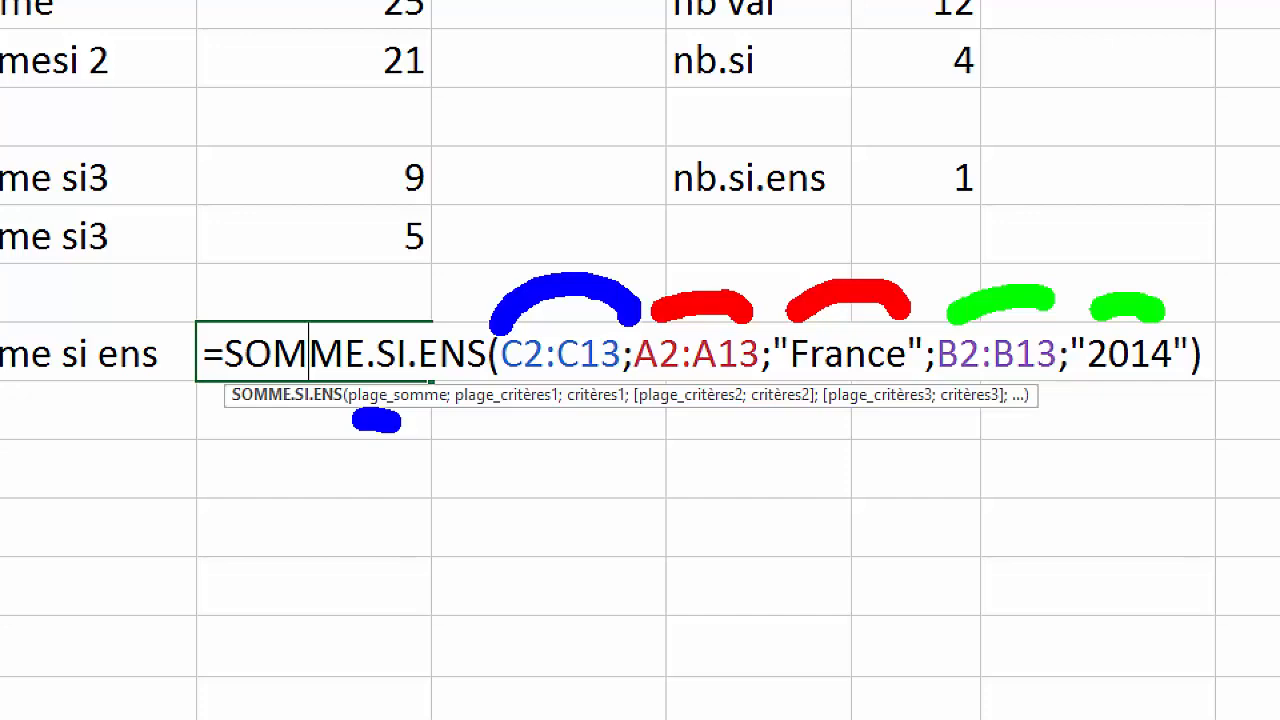
{"action": "key", "text": "Escape"}
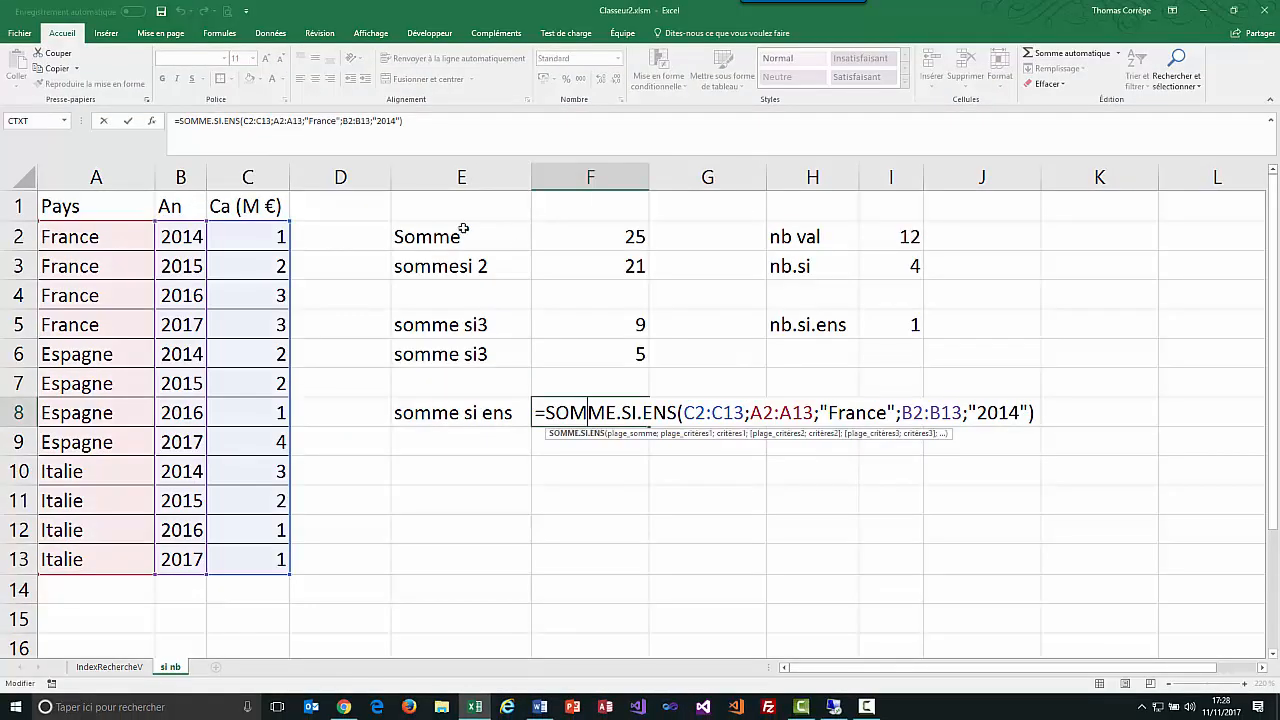
Close the SOMME.SI.ENS formula in F8 and select the matching France 2014 row, A2:C2
{"action": "key", "text": "Return"}
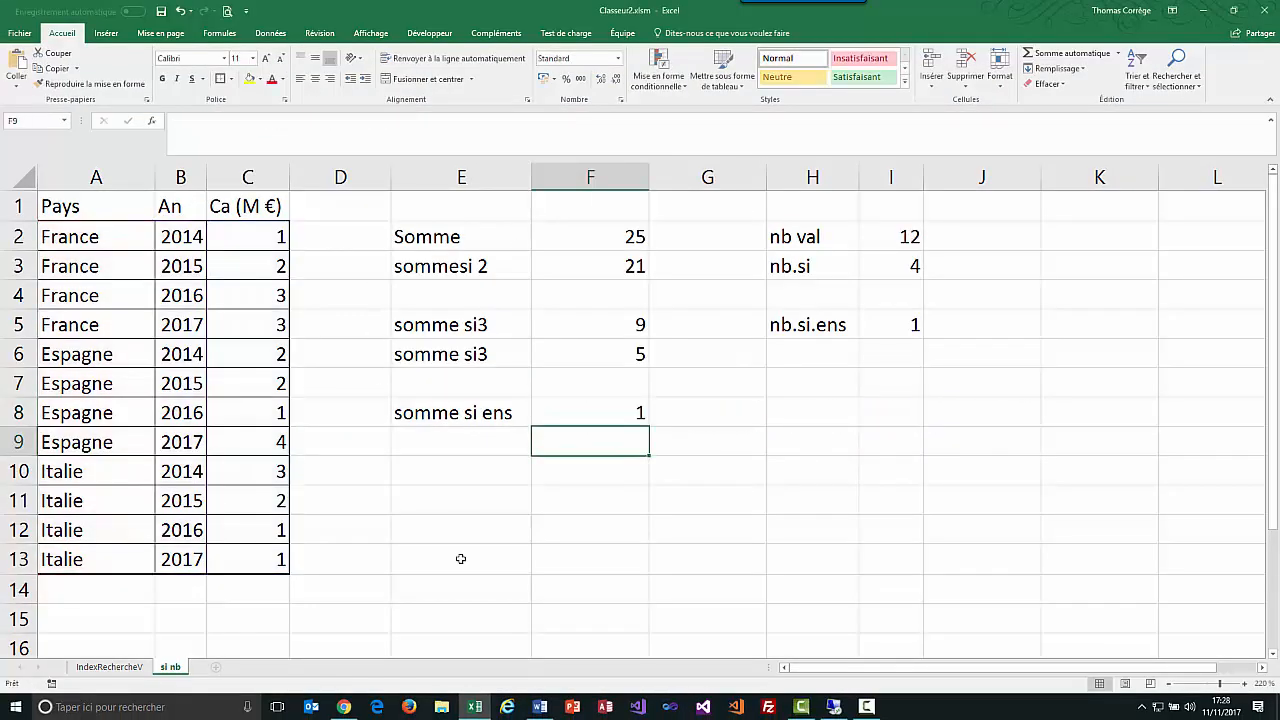
{"action": "left_click", "coordinate": [608, 413]}
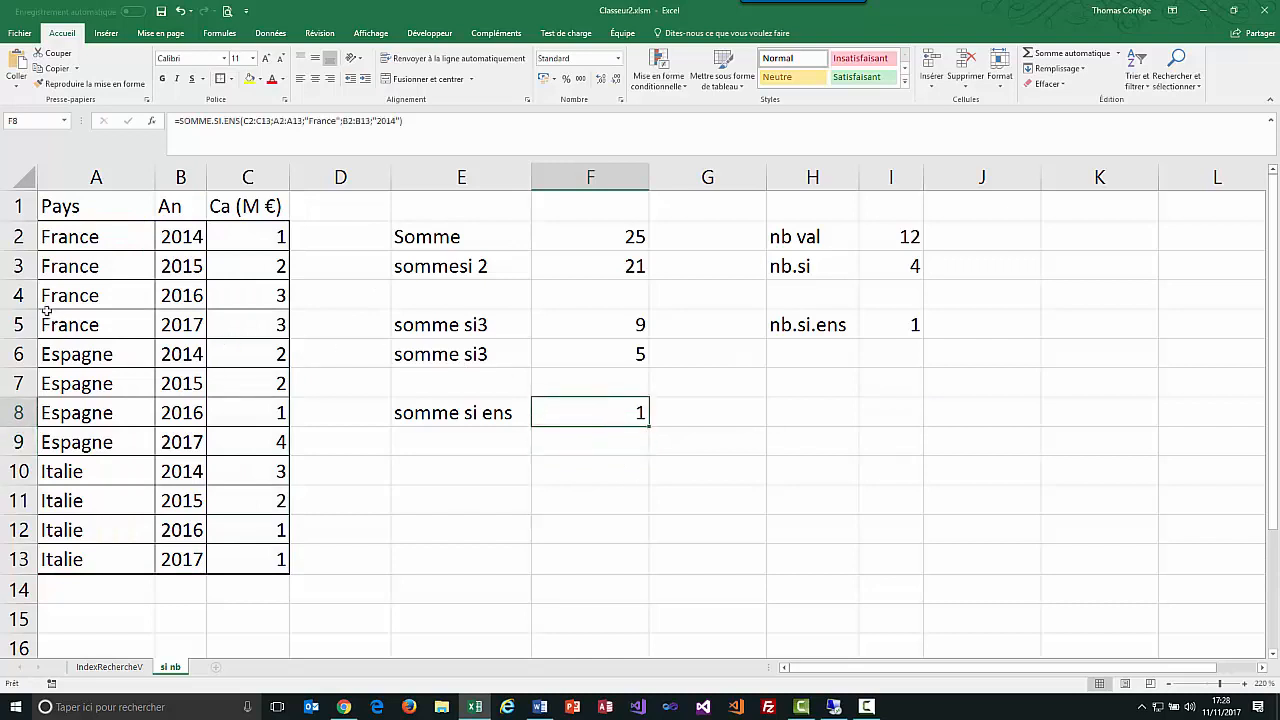
{"action": "left_click_drag", "start_coordinate": [42, 236], "coordinate": [258, 232]}
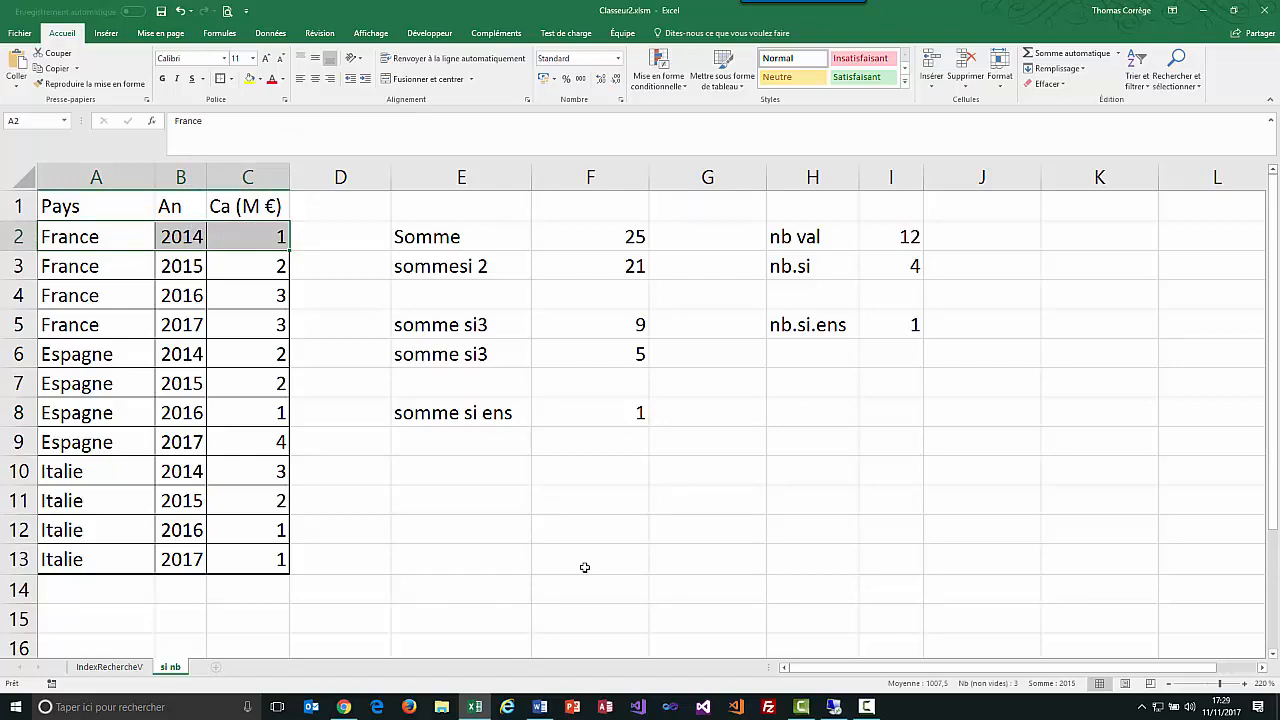
Switch to SQL Server Management Studio, run the sum query where pays= 'France' and an= 2014, and highlight its and operator in the maximized window
{"action": "left_click", "coordinate": [1203, 12]}
{"action": "left_click", "coordinate": [774, 287]}
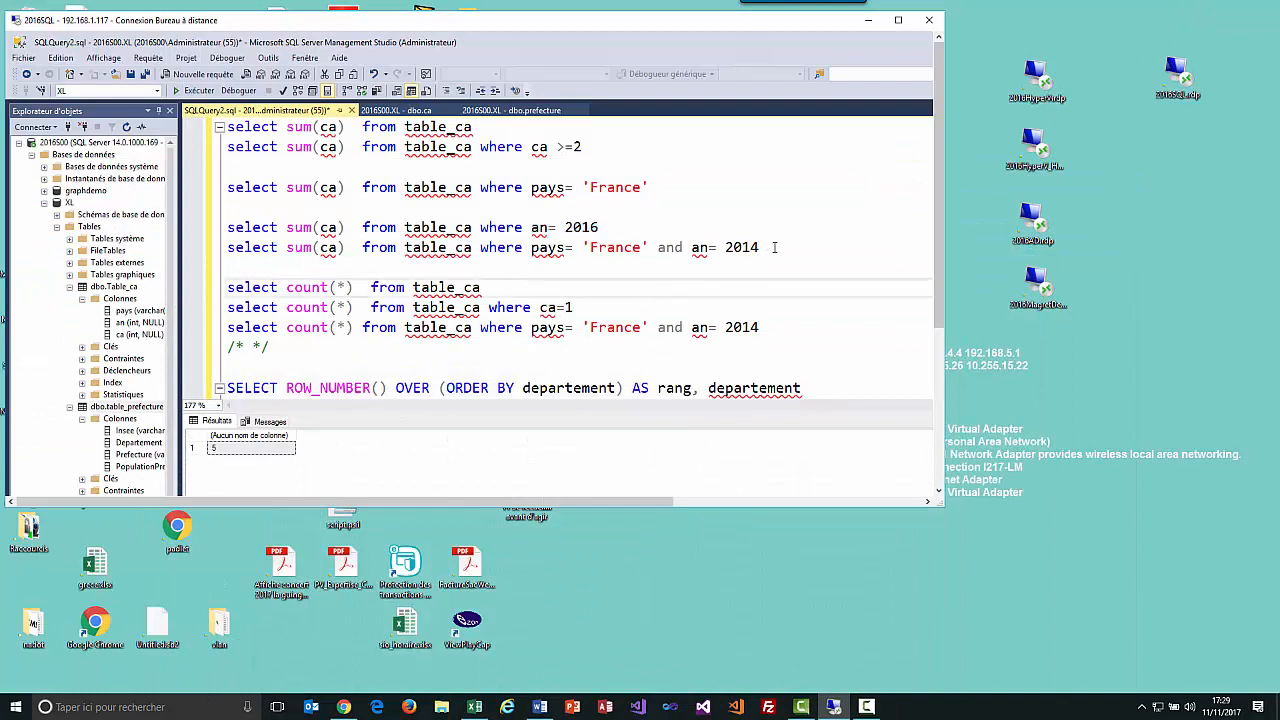
{"action": "left_click", "coordinate": [214, 251]}
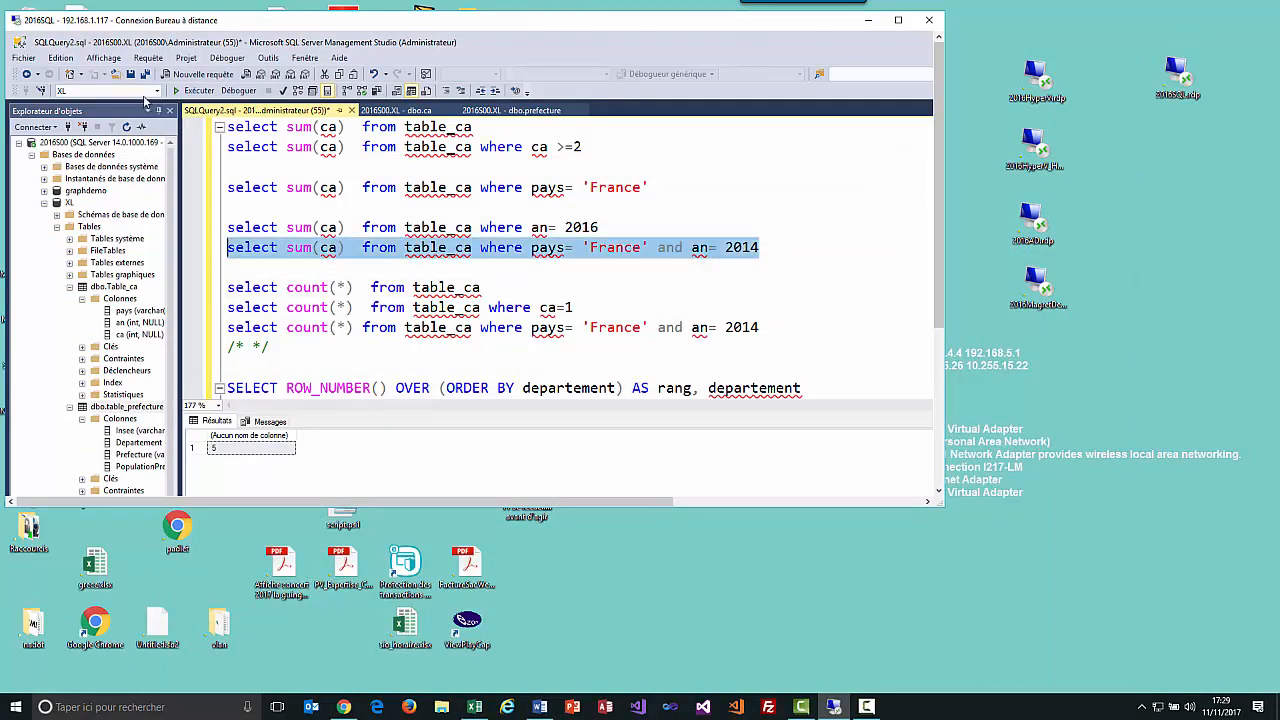
{"action": "left_click", "coordinate": [182, 91]}
{"action": "left_click", "coordinate": [898, 20]}
{"action": "left_click", "coordinate": [751, 264]}
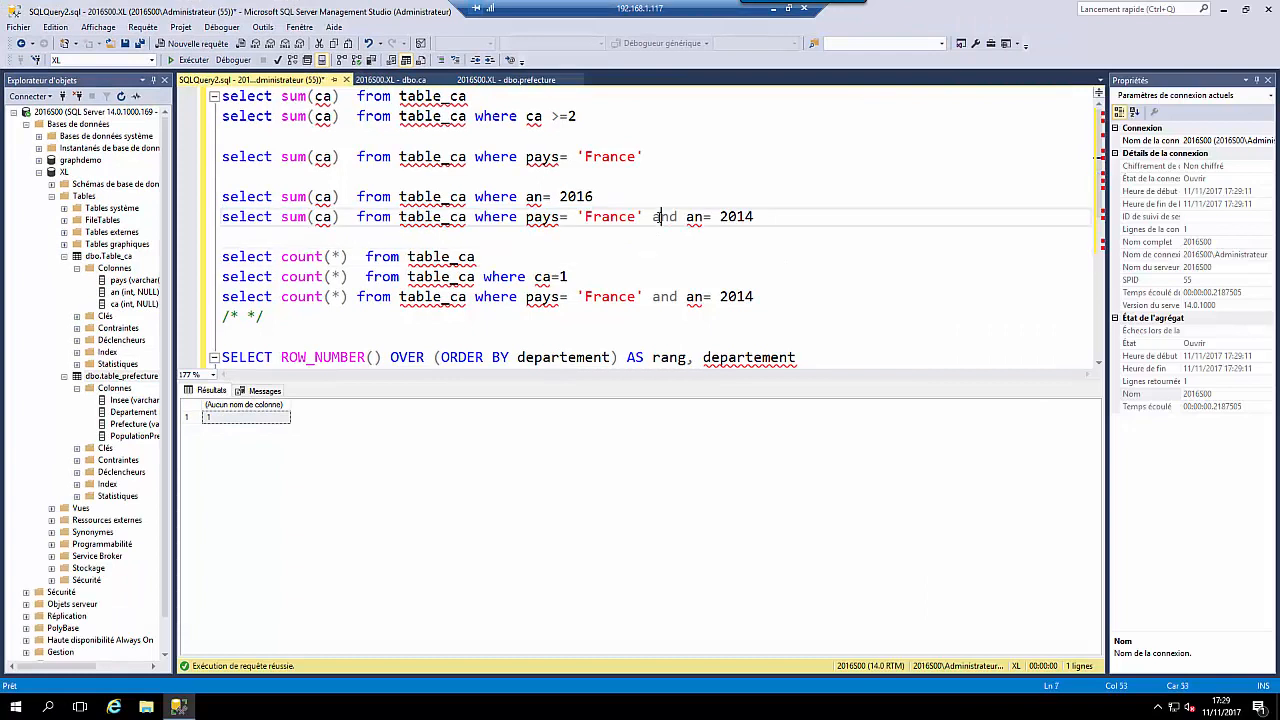
{"action": "double_click", "coordinate": [665, 217]}
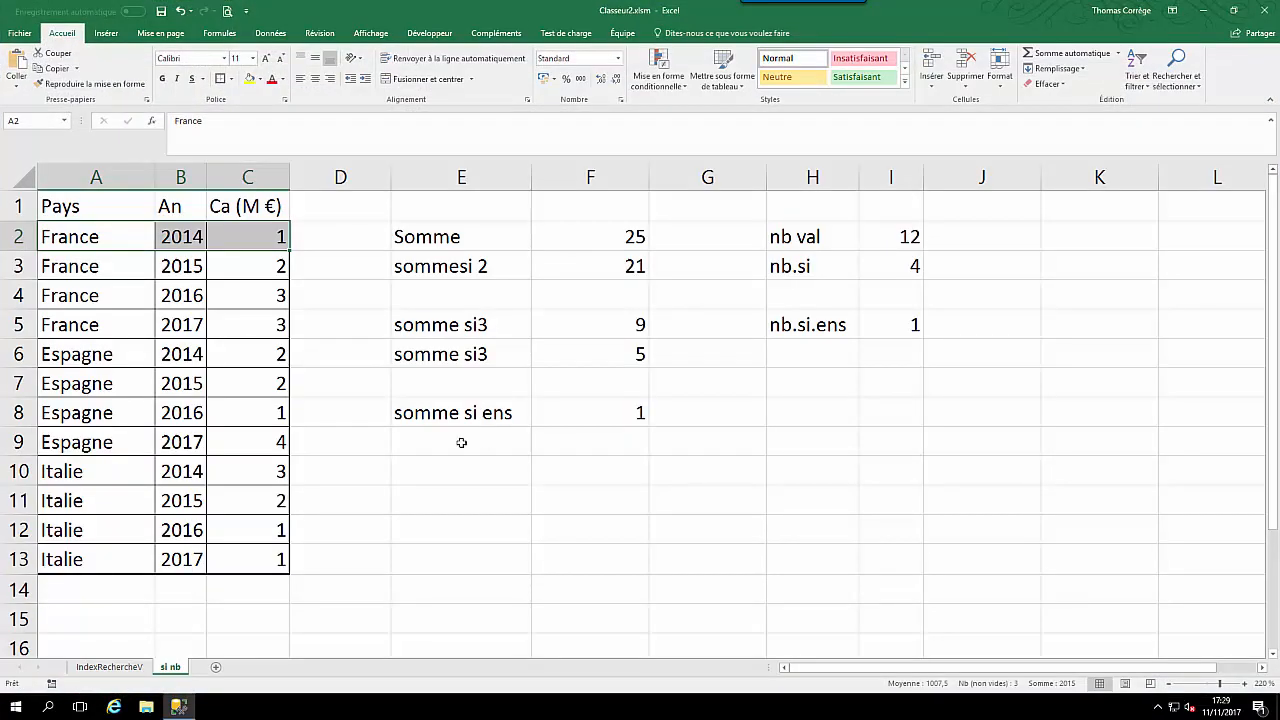
Return to Excel and change the second criteria range of the SOMME.SI.ENS formula in F8 to A2:A13
{"action": "left_click", "coordinate": [554, 417]}
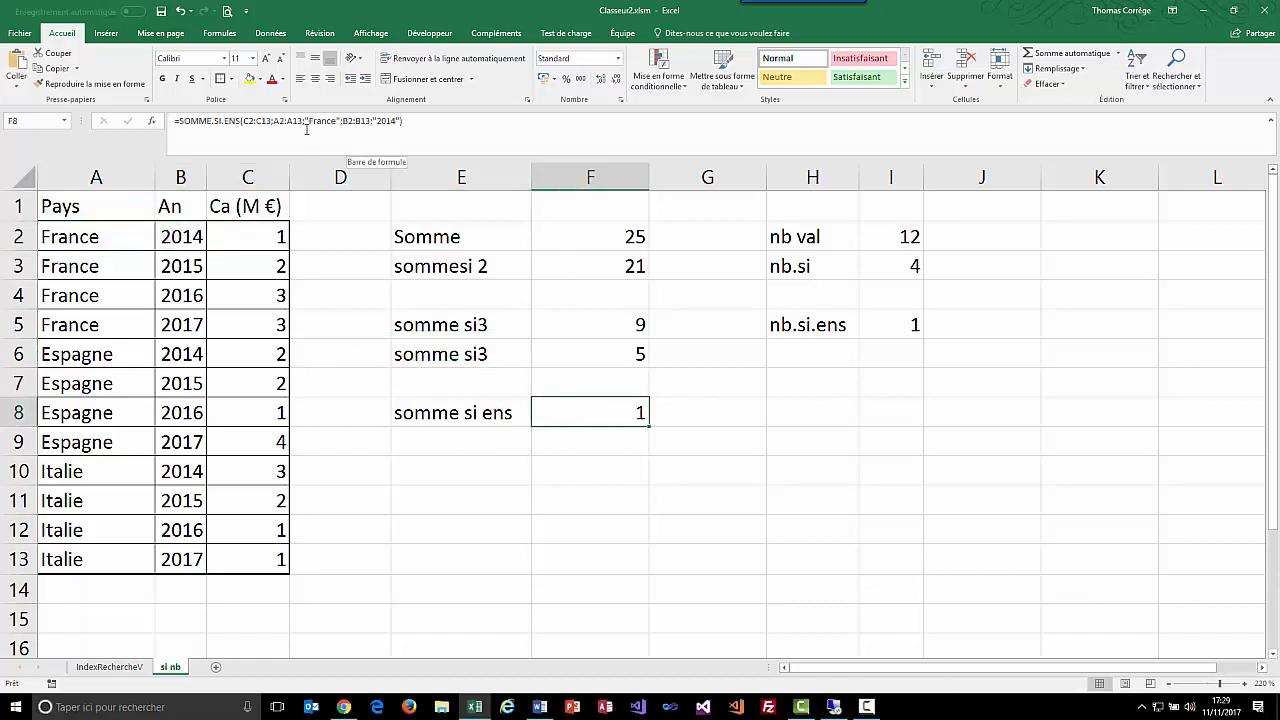
{"action": "left_click", "coordinate": [341, 121]}
{"action": "key", "text": "Delete"}
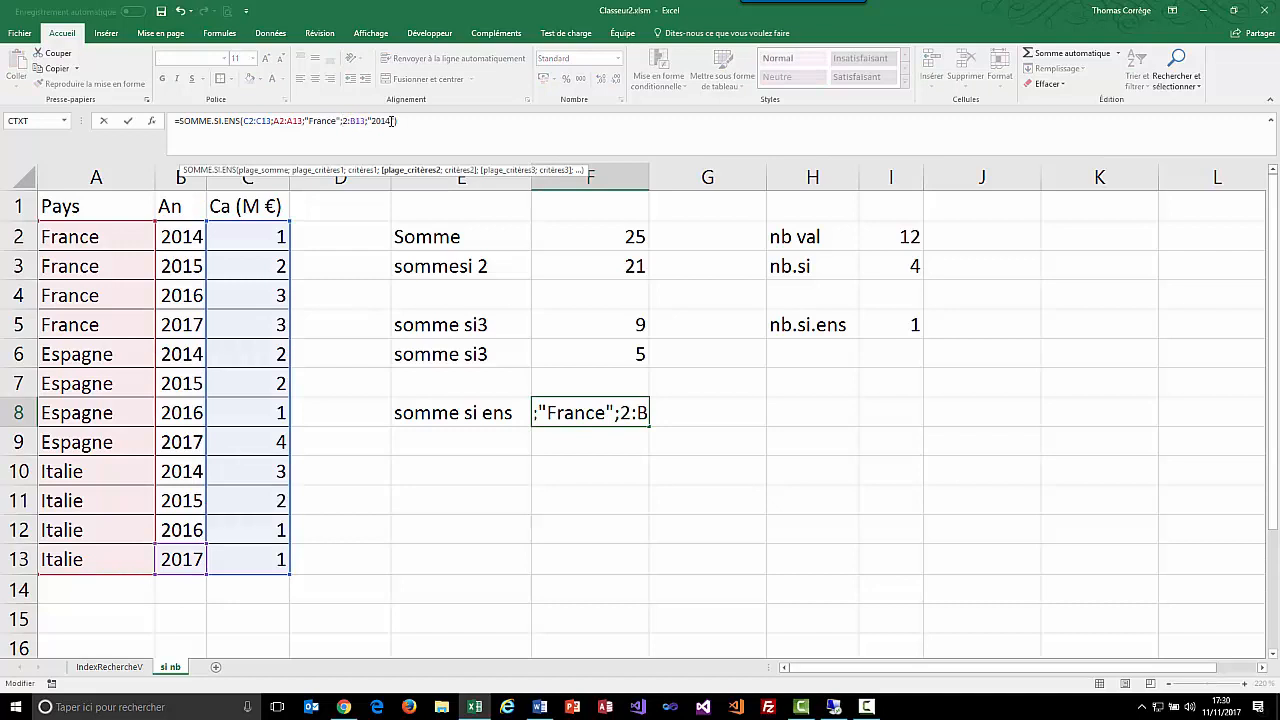
{"action": "type", "text": "a"}
{"action": "key", "text": "Right"}
{"action": "key", "text": "Right"}
{"action": "key", "text": "Right"}
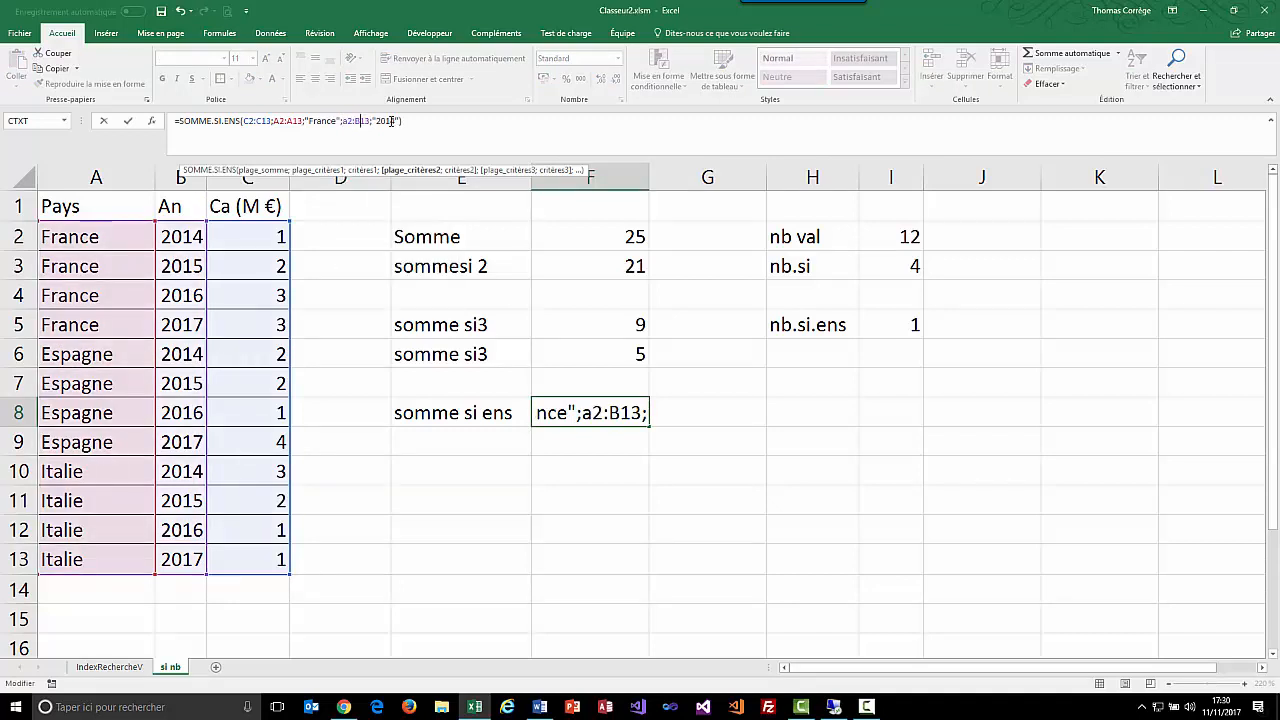
{"action": "key", "text": "BackSpace"}
{"action": "type", "text": "A"}
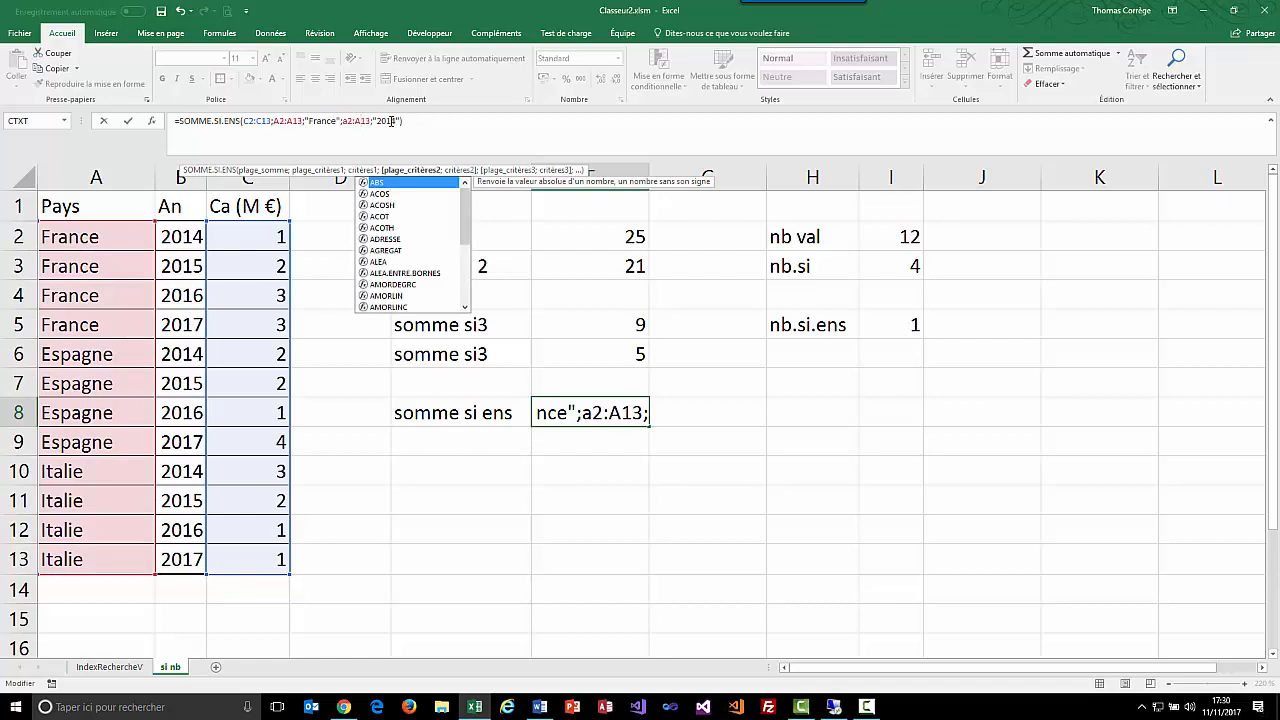
Set the second criterion of the F8 formula to "France" and review the full formula
{"action": "double_click", "coordinate": [390, 121]}
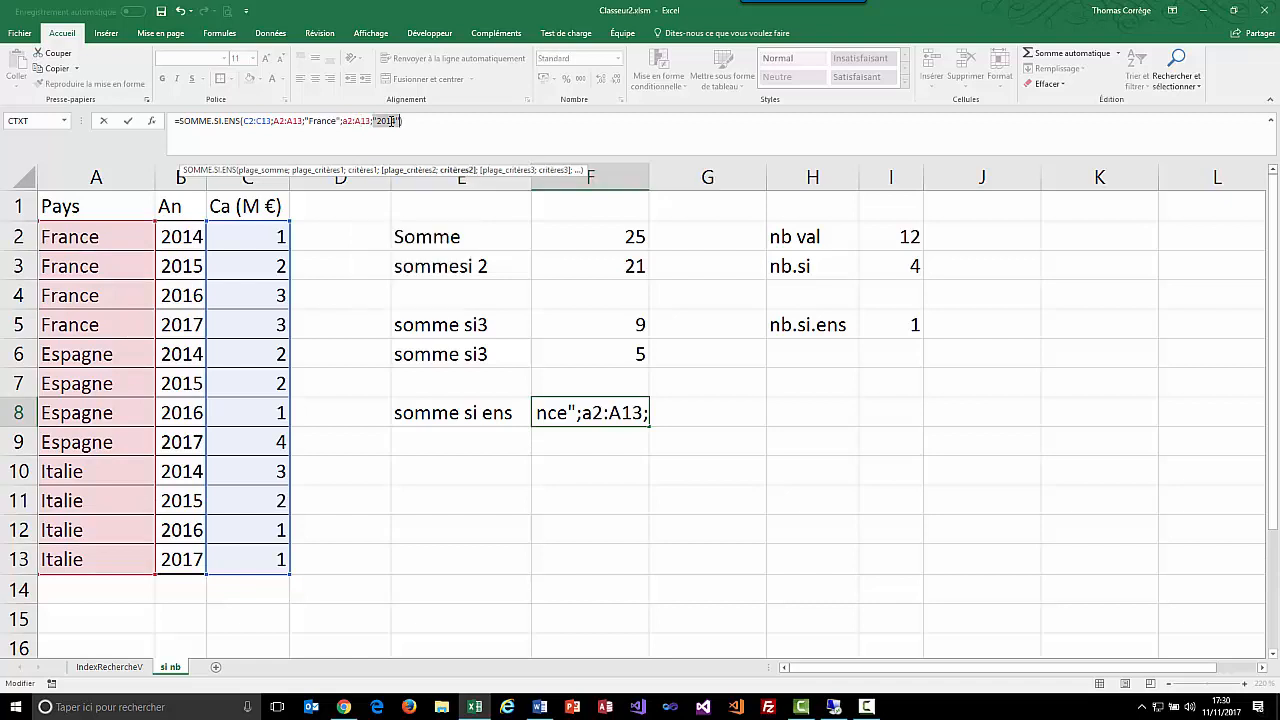
{"action": "type", "text": "2014"}
{"action": "key", "text": "BackSpace"}
{"action": "key", "text": "BackSpace"}
{"action": "key", "text": "BackSpace"}
{"action": "key", "text": "BackSpace"}
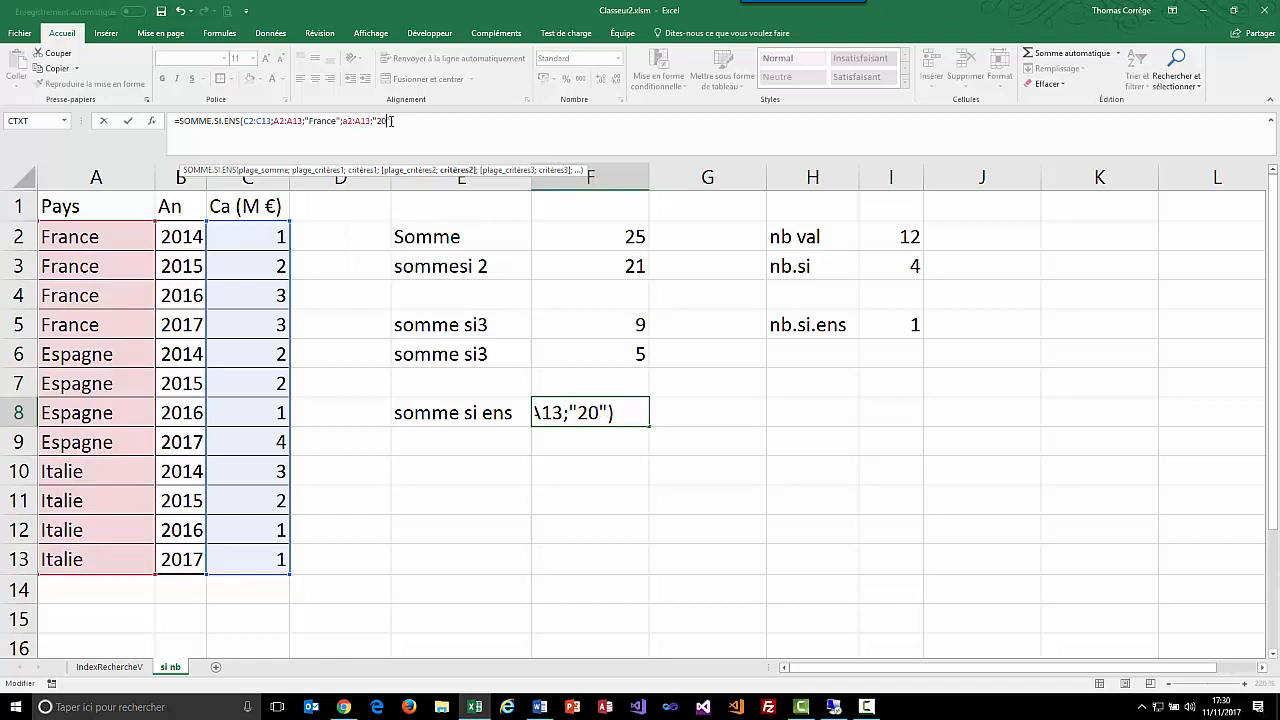
{"action": "type", "text": "France"}
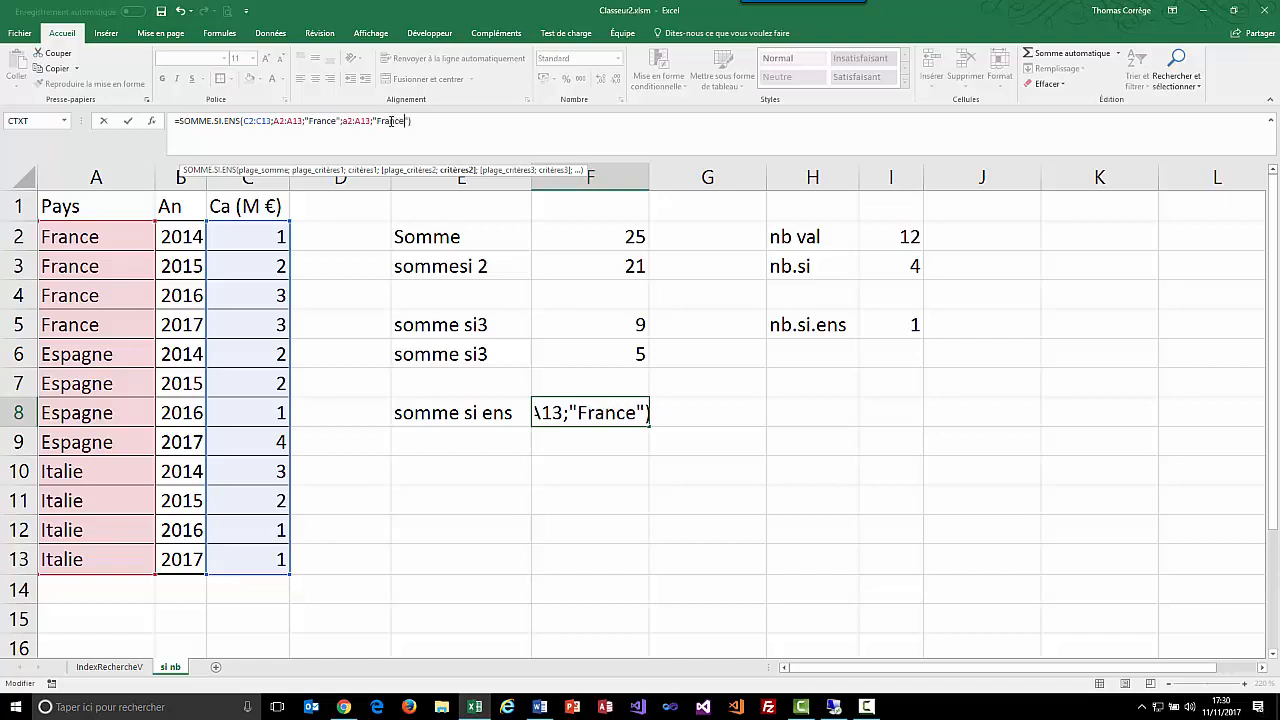
{"action": "key", "text": "Return"}
{"action": "left_click", "coordinate": [610, 420]}
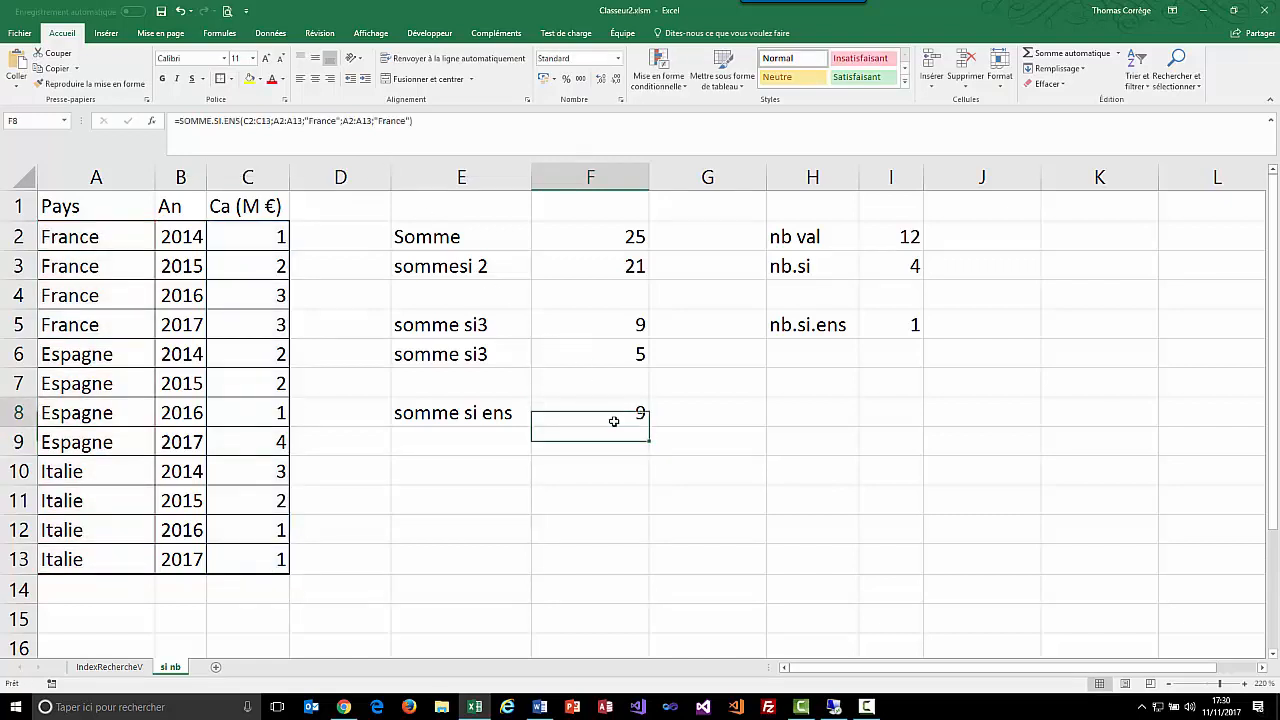
{"action": "double_click", "coordinate": [606, 418]}
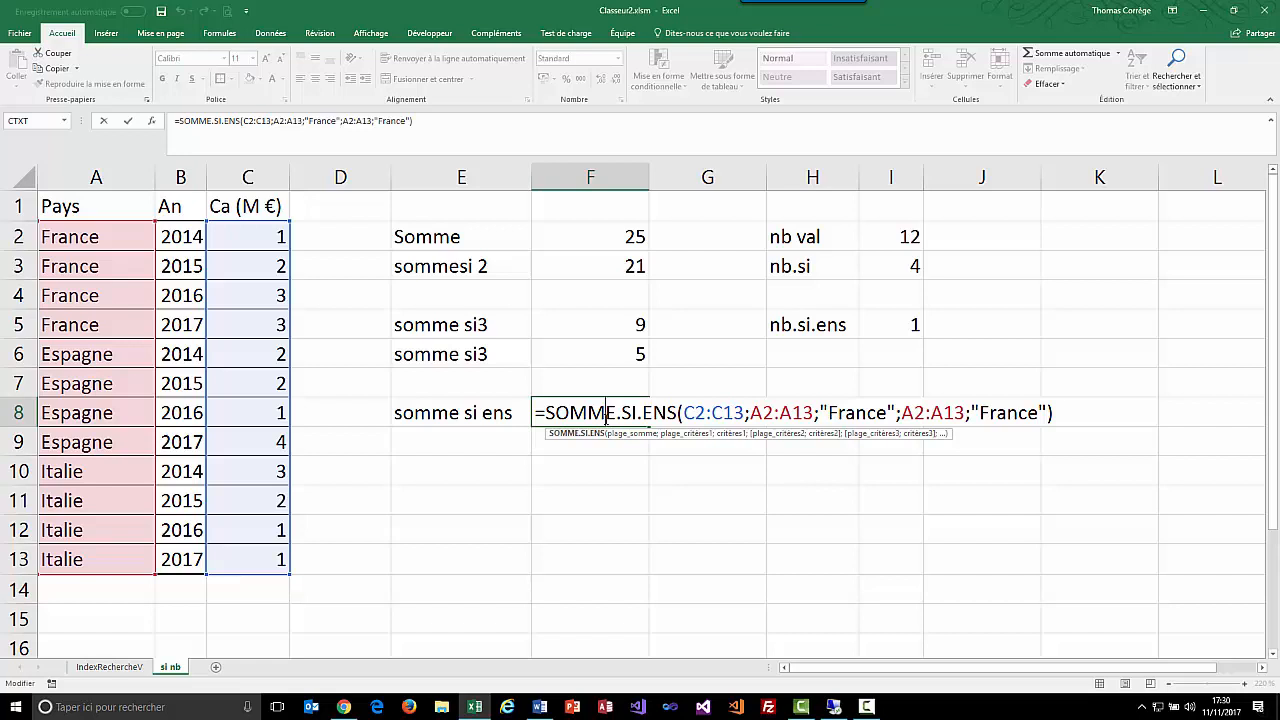
{"action": "key", "text": "Escape"}
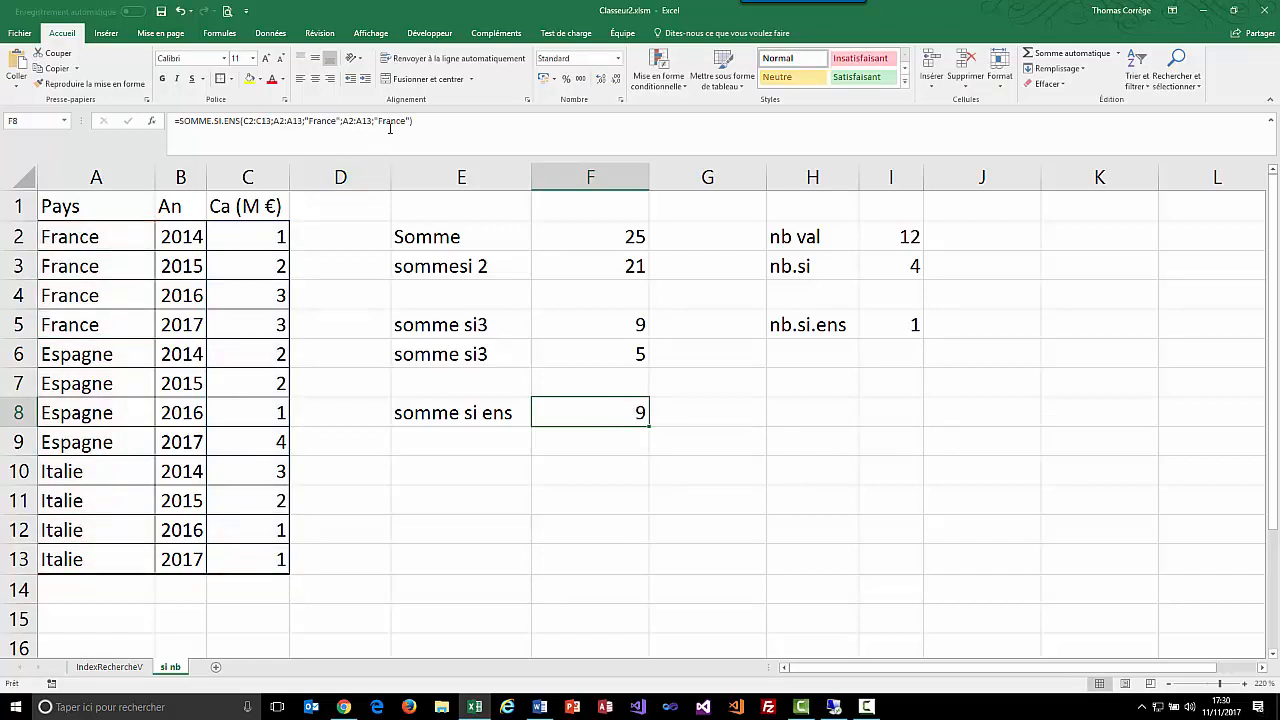
Set the second criterion of the F8 formula to "Italie", review the formula and return to SQL Server Management Studio
{"action": "double_click", "coordinate": [390, 121]}
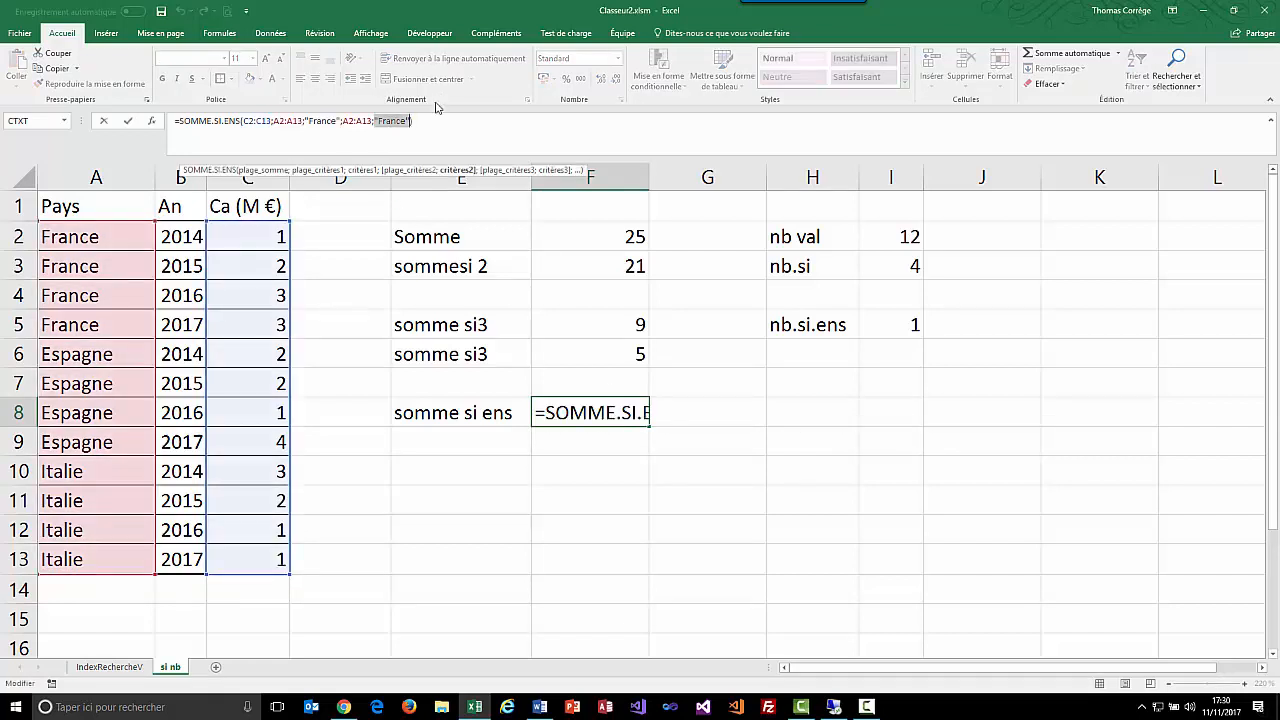
{"action": "left_click_drag", "start_coordinate": [408, 121], "coordinate": [375, 120]}
{"action": "type", "text": "\"Italie"}
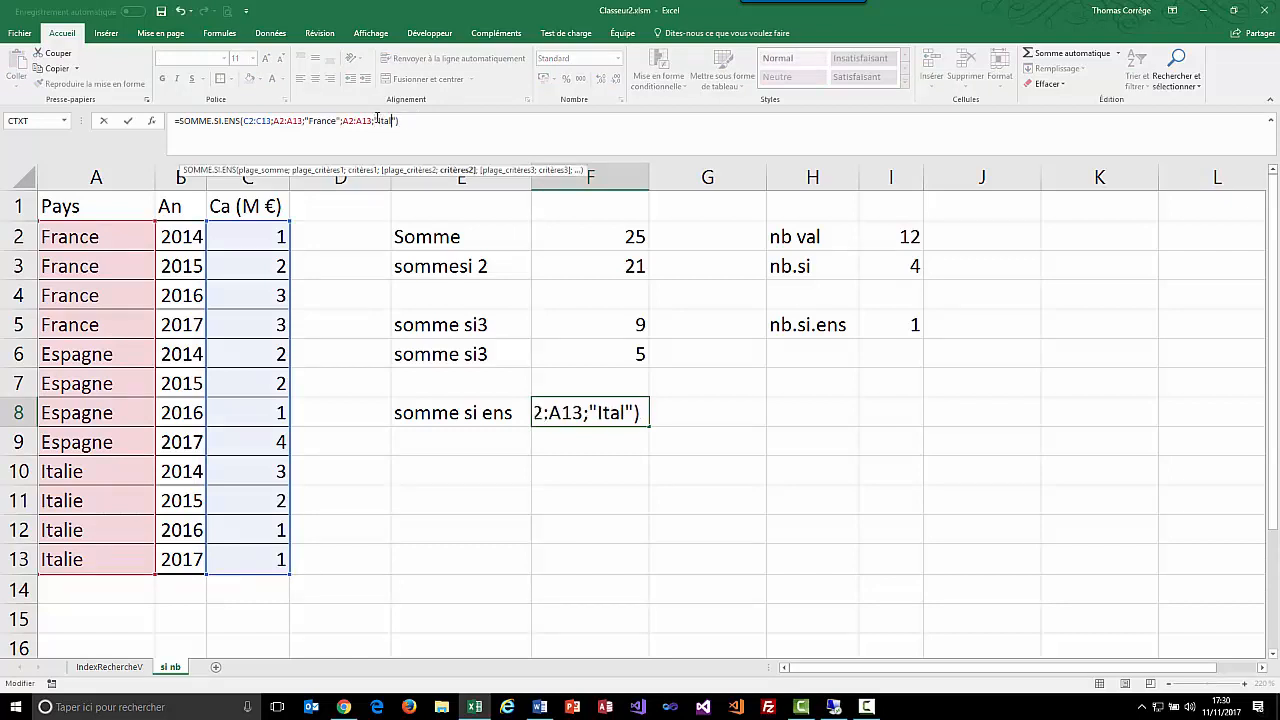
{"action": "key", "text": "Return"}
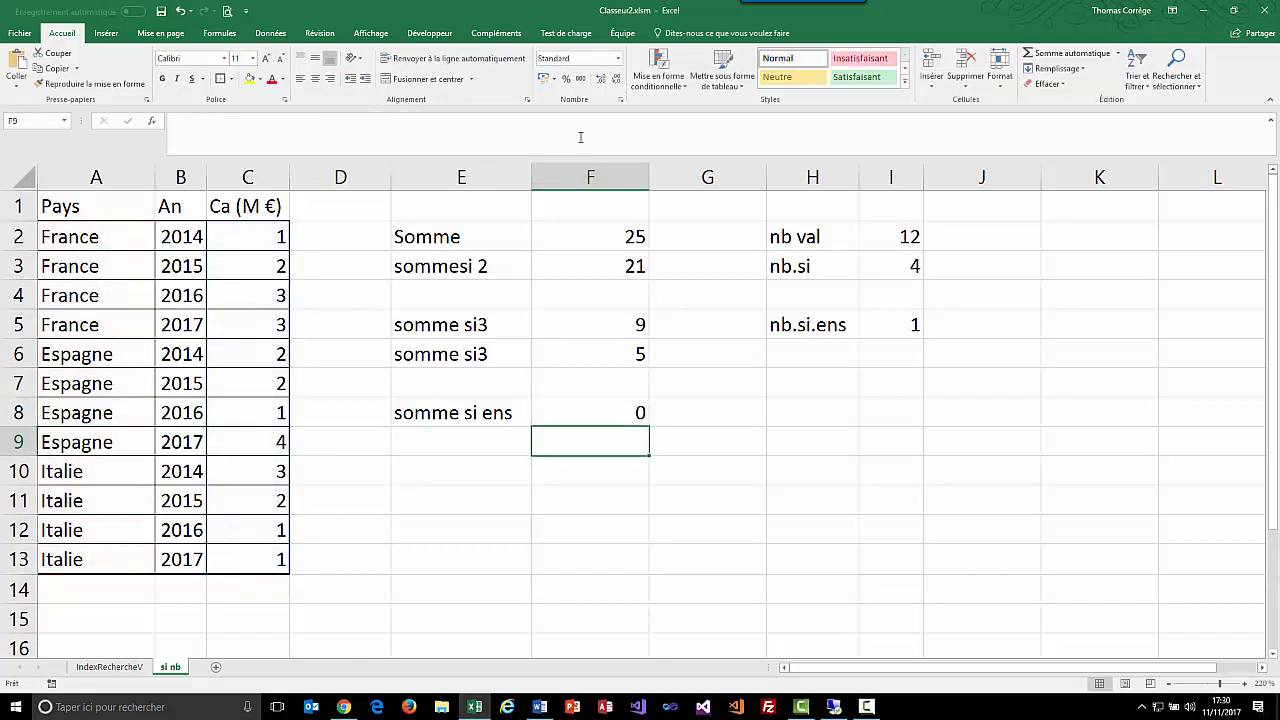
{"action": "double_click", "coordinate": [617, 413]}
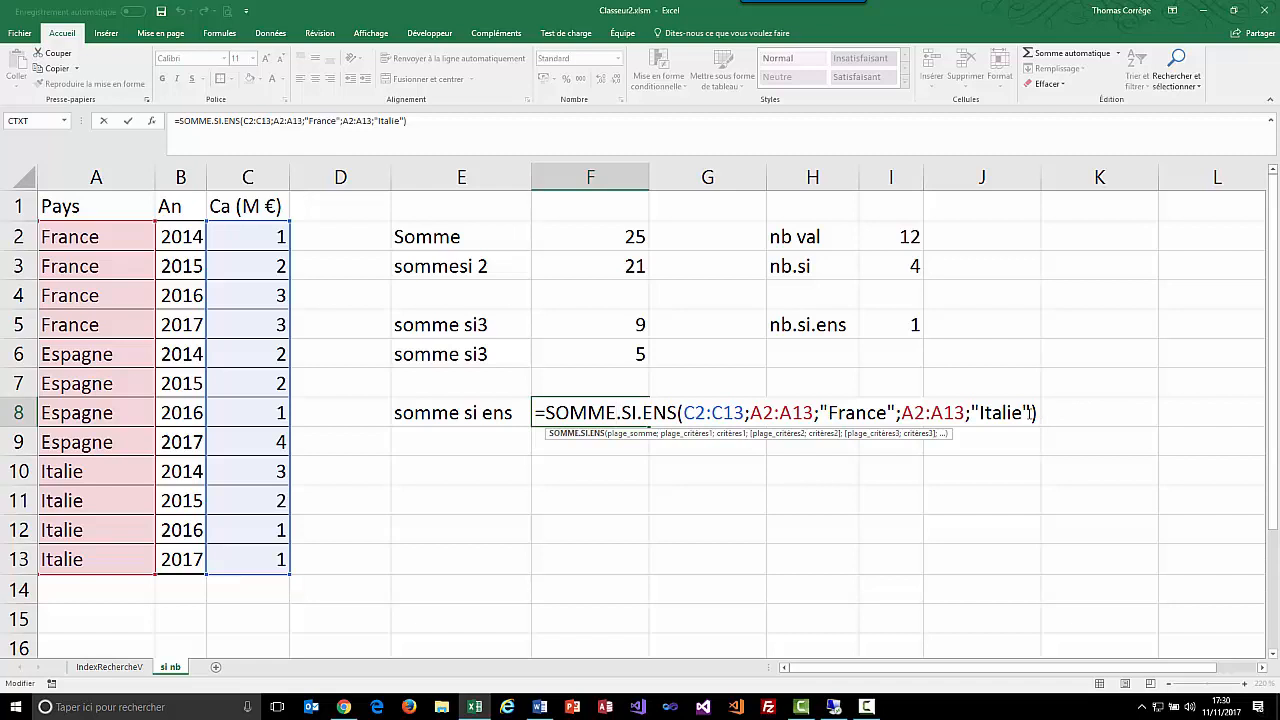
{"action": "key", "text": "Return"}
{"action": "key", "text": "Up"}
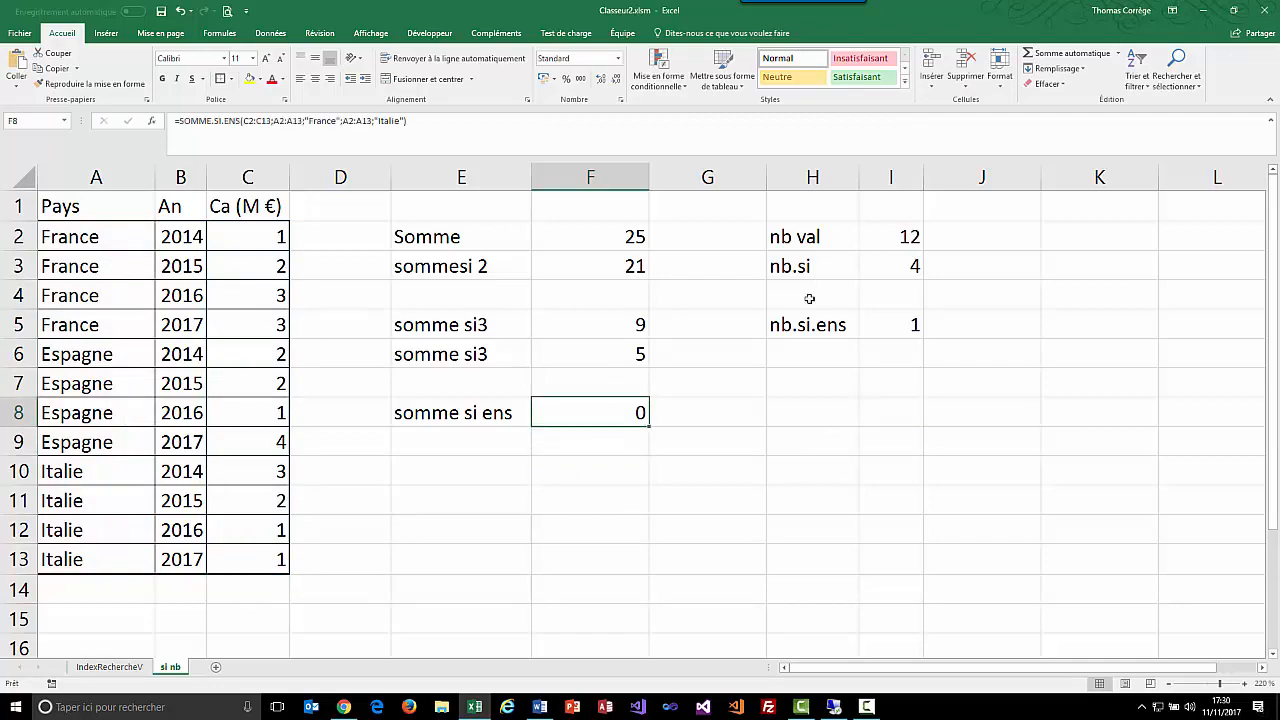
{"action": "left_click", "coordinate": [1203, 11]}
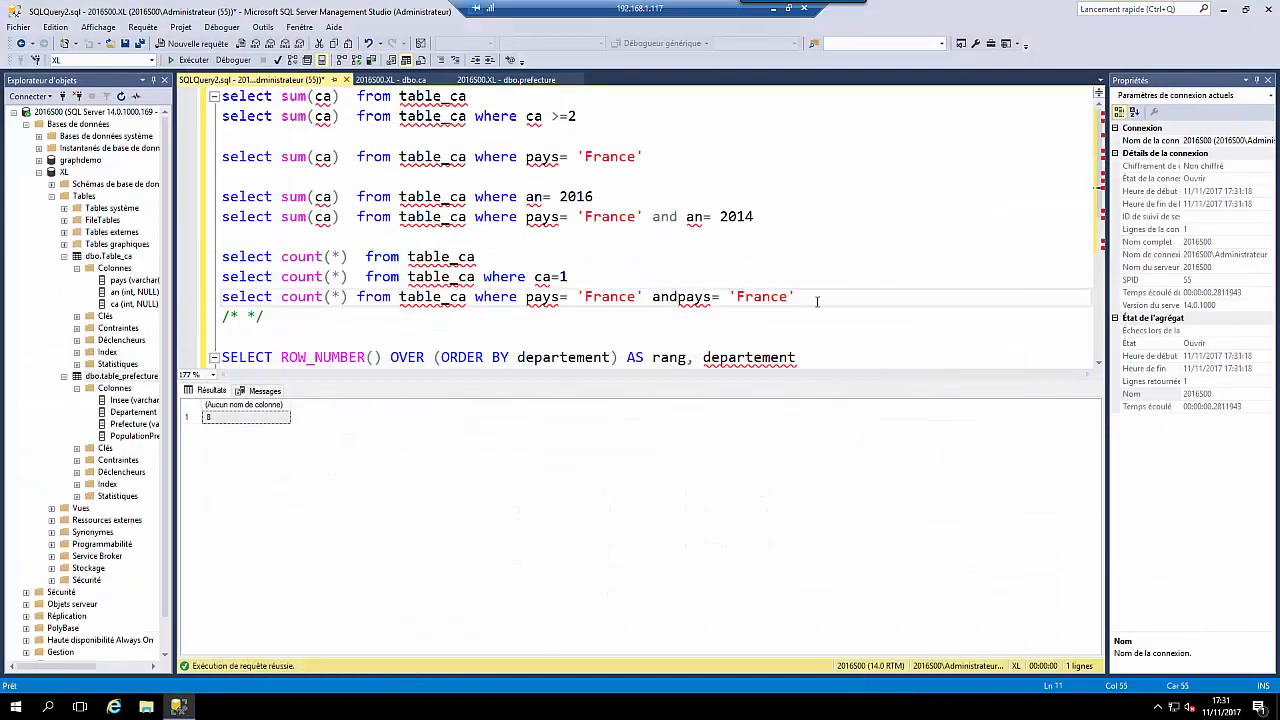
Undo the condition edits in the last count query and the blank lines added between the sum queries
{"action": "key", "text": "ctrl+z"}
{"action": "key", "text": "ctrl+z"}
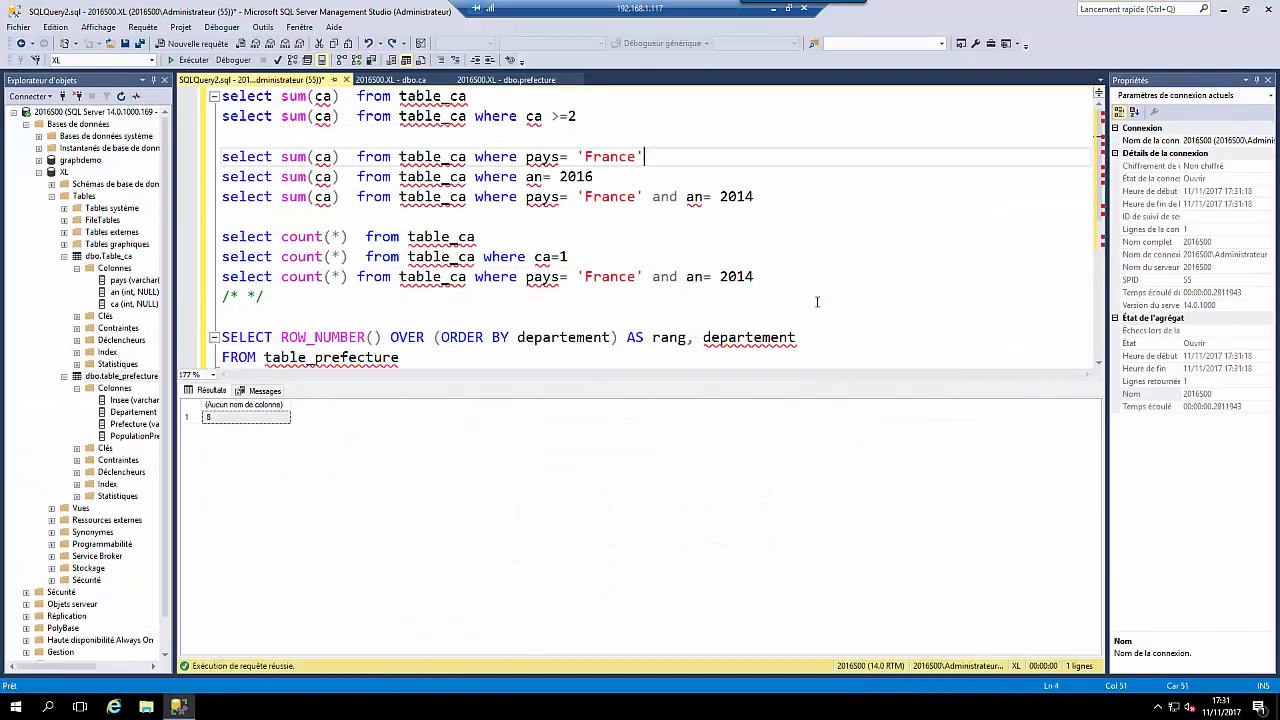
{"action": "key", "text": "ctrl+z"}
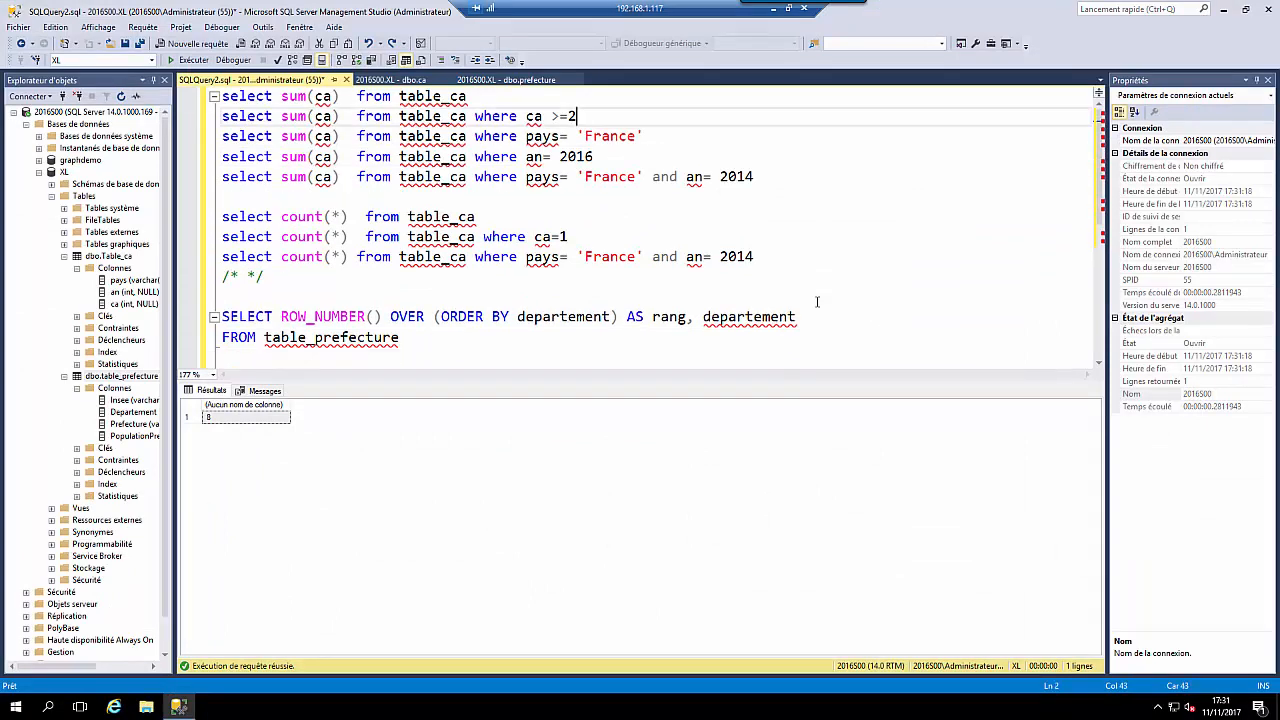
{"action": "left_click", "coordinate": [580, 236]}
Replace an= 2014 in the last sum query with a copy of its country condition set to 'Itale', and run that query
{"action": "left_click", "coordinate": [782, 176]}
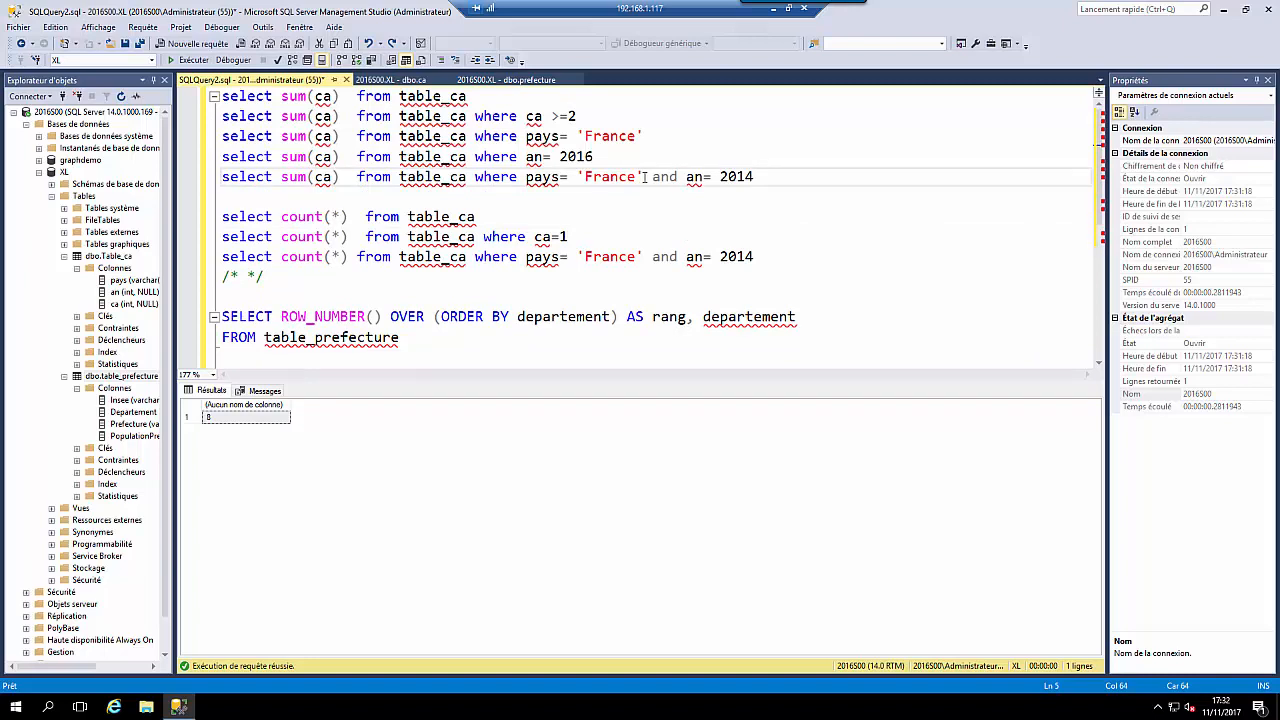
{"action": "left_click_drag", "start_coordinate": [644, 177], "coordinate": [521, 183]}
{"action": "key", "text": "ctrl+c"}
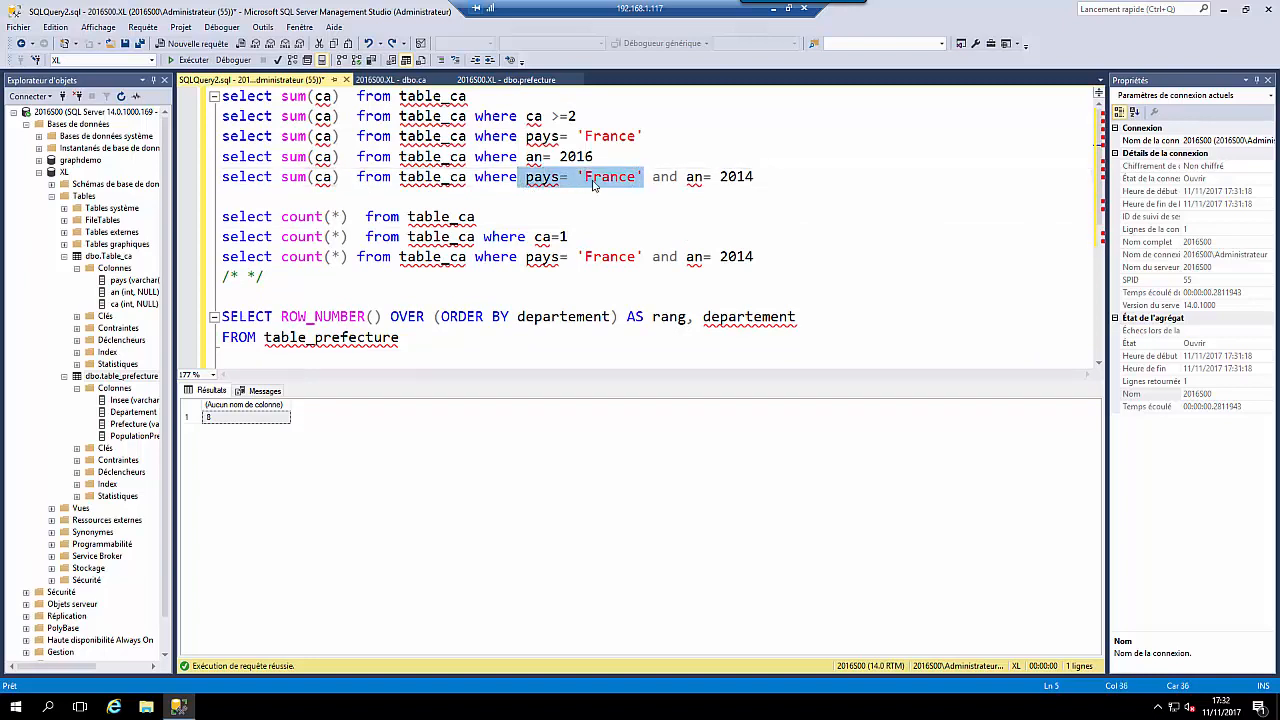
{"action": "left_click_drag", "start_coordinate": [685, 177], "coordinate": [770, 178]}
{"action": "key", "text": "ctrl+v"}
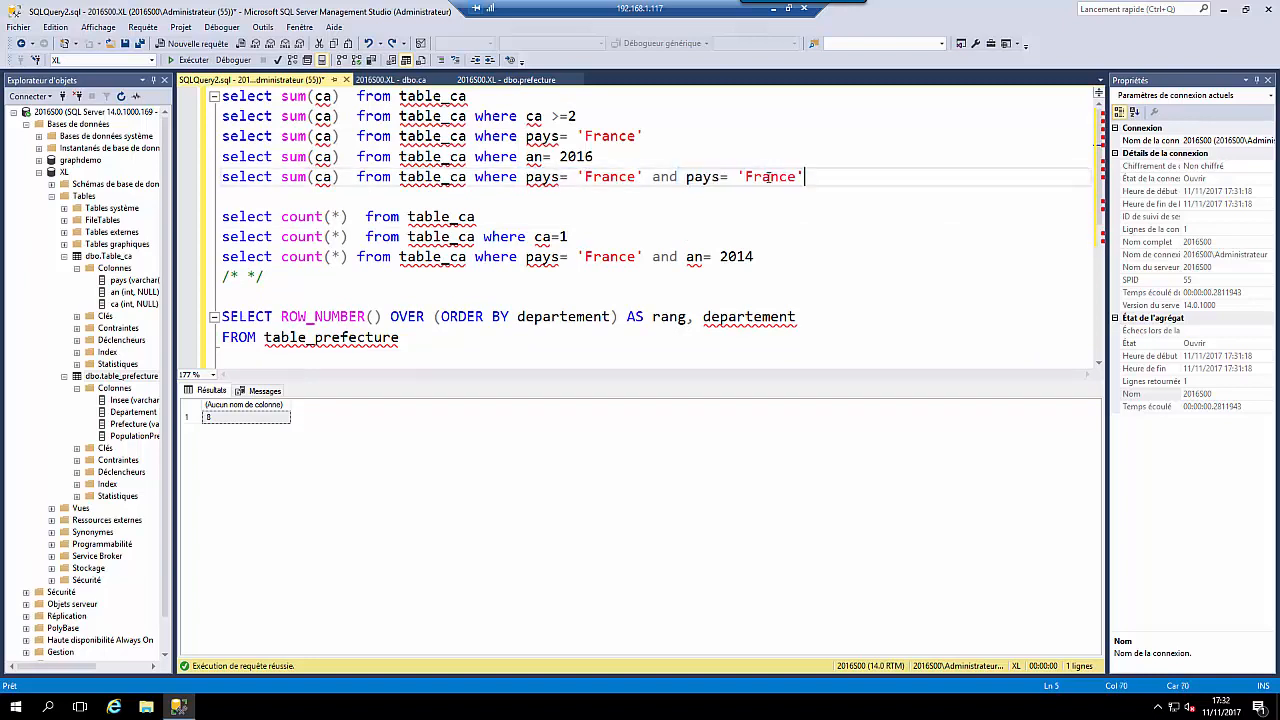
{"action": "double_click", "coordinate": [757, 178]}
{"action": "type", "text": "Itale"}
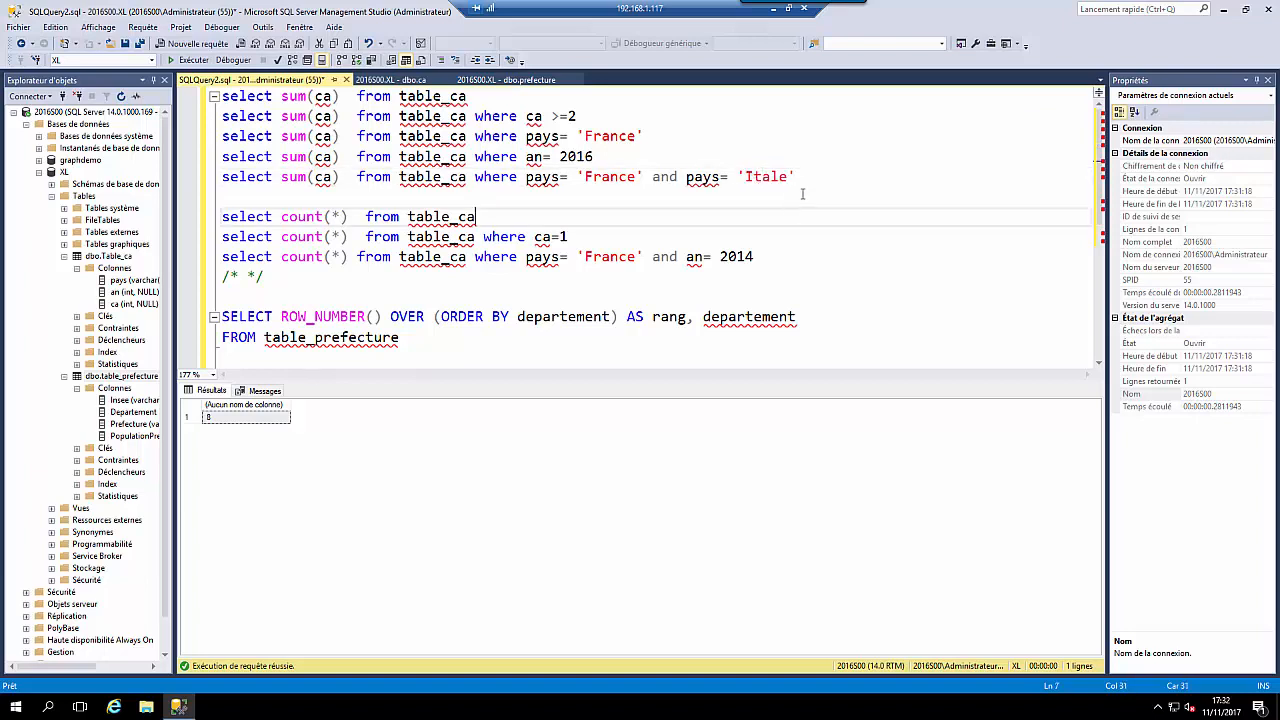
{"action": "left_click_drag", "start_coordinate": [796, 177], "coordinate": [195, 177]}
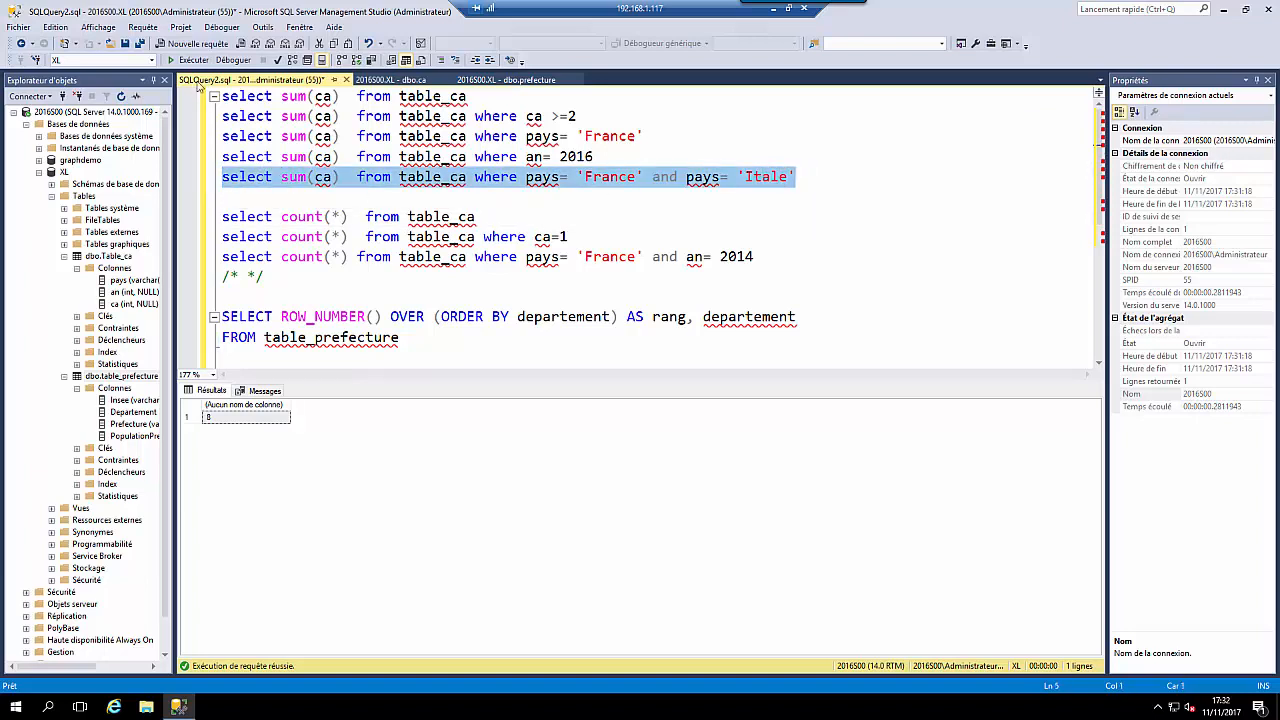
{"action": "left_click", "coordinate": [188, 60]}
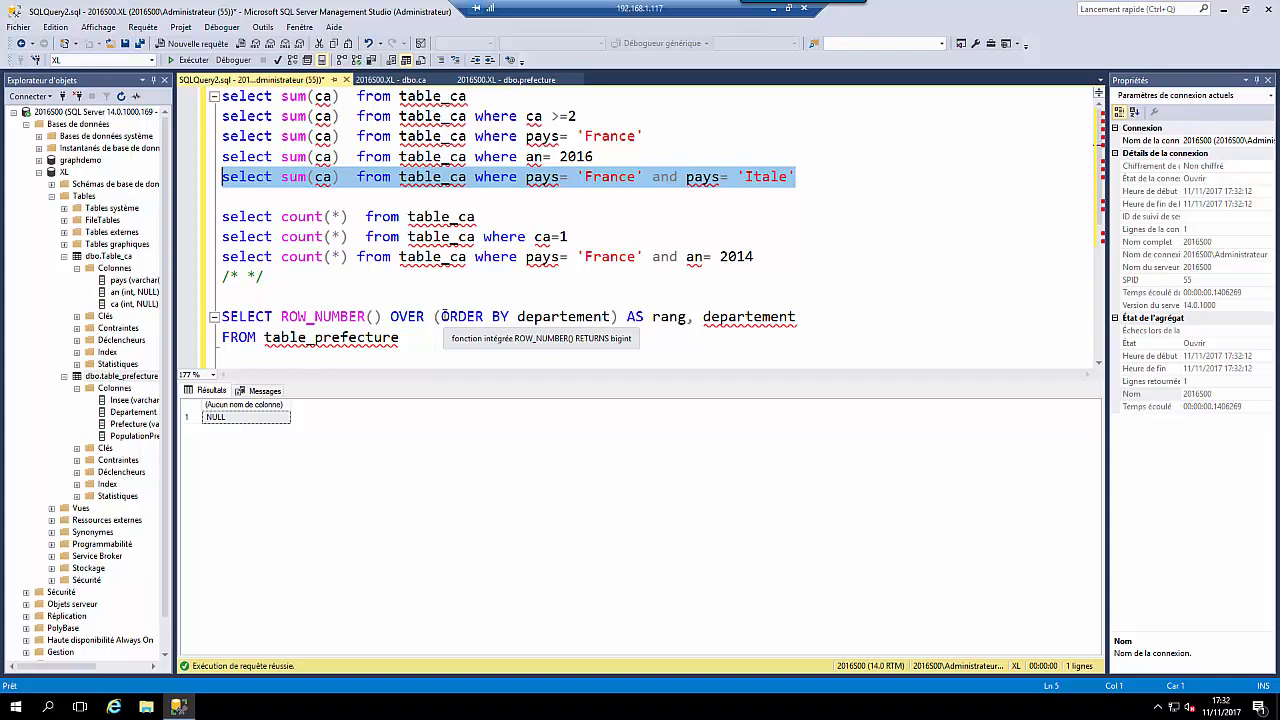
Correct the second country value in the last sum query to 'Italie' and rerun the query
{"action": "left_click", "coordinate": [784, 177]}
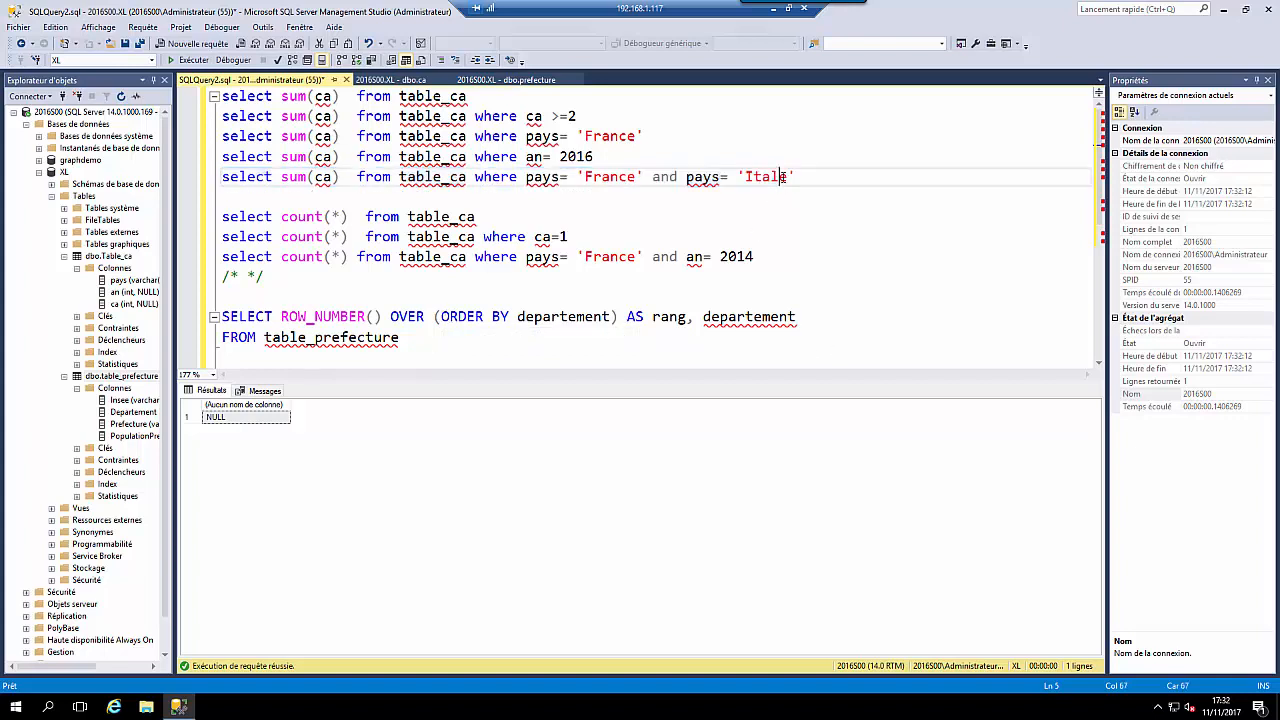
{"action": "type", "text": "ie"}
{"action": "left_click_drag", "start_coordinate": [818, 176], "coordinate": [222, 178]}
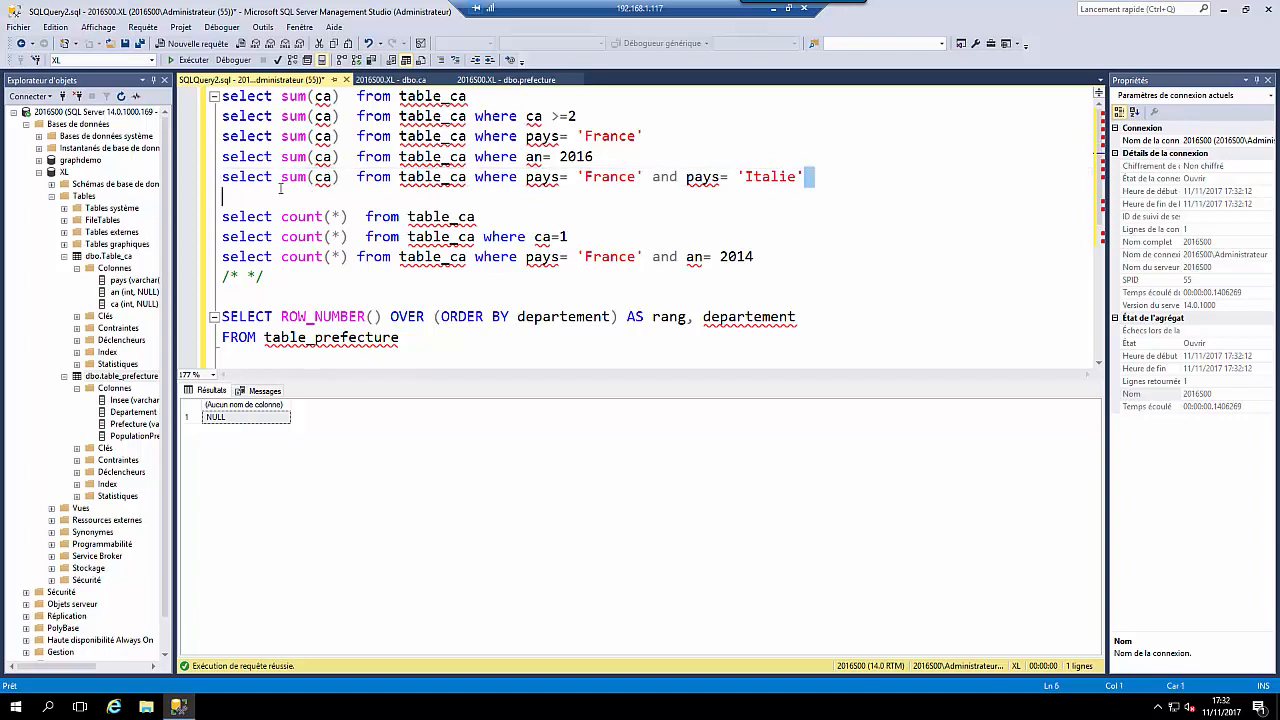
{"action": "left_click", "coordinate": [194, 62]}
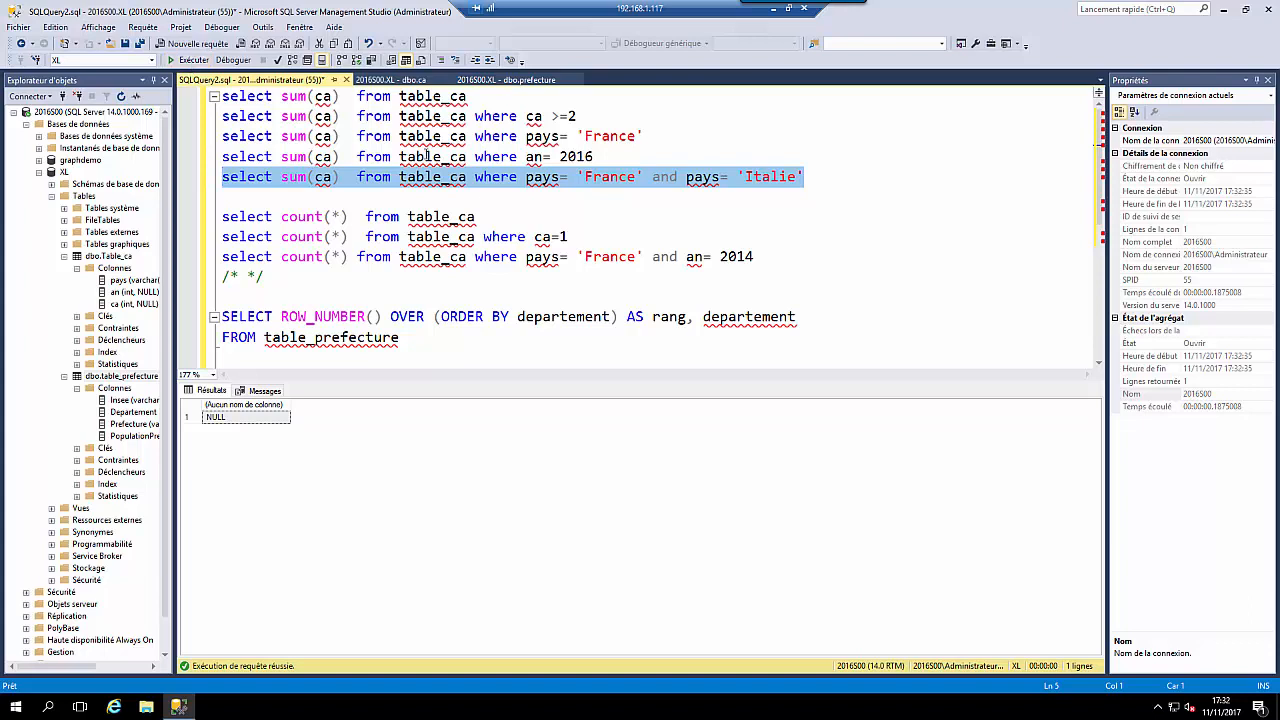
Replace the and operator with or between the two pays conditions of the last sum query and run it
{"action": "double_click", "coordinate": [661, 178]}
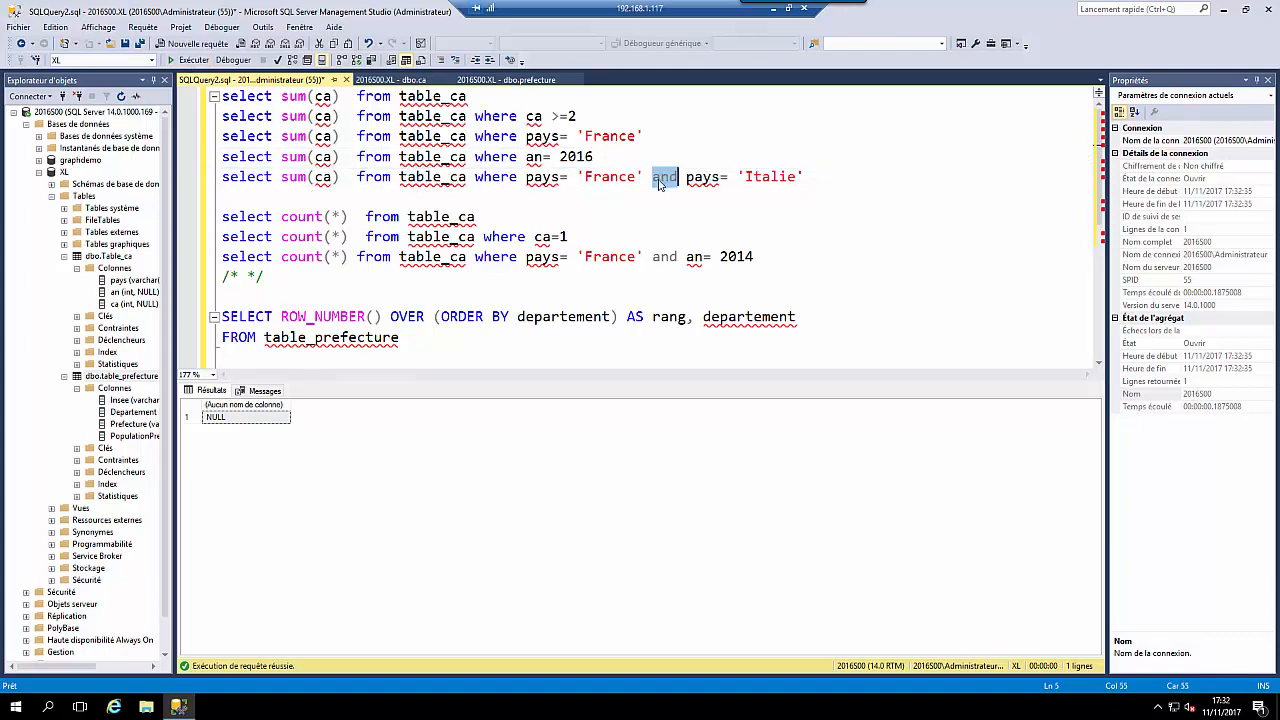
{"action": "type", "text": "or"}
{"action": "left_click_drag", "start_coordinate": [800, 178], "coordinate": [157, 184]}
{"action": "left_click", "coordinate": [190, 60]}
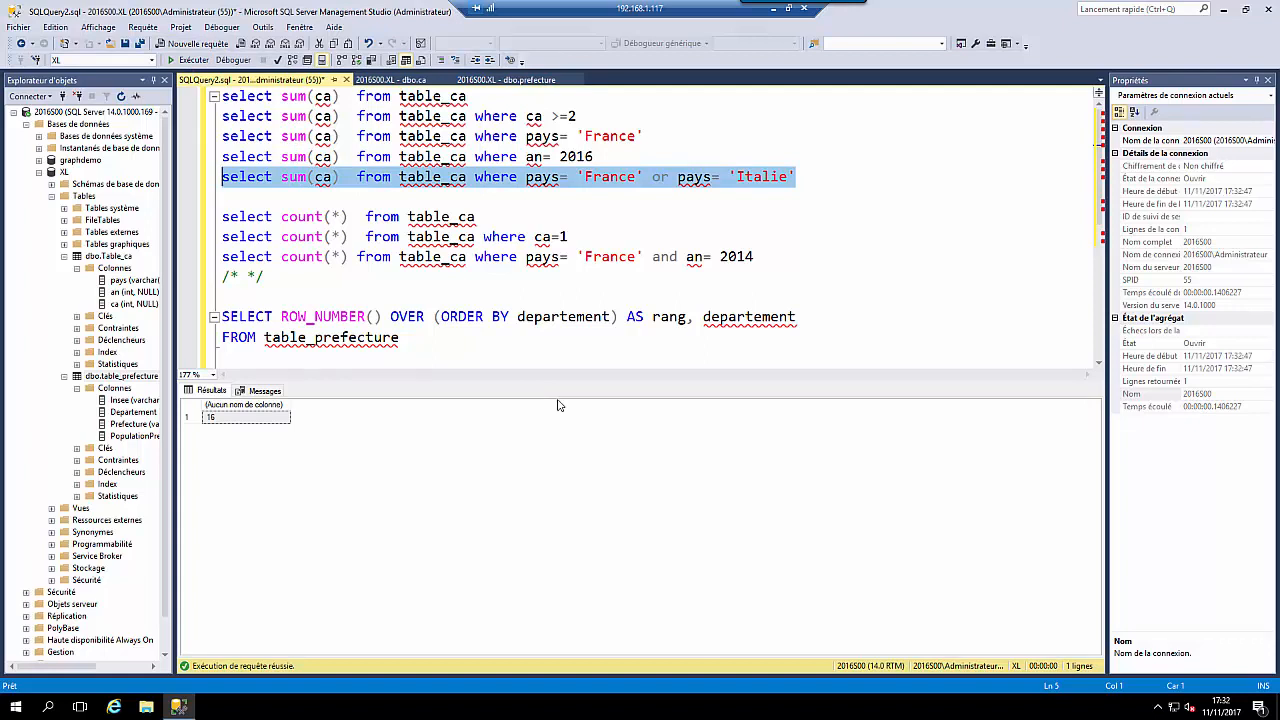
Return to Excel, highlight the sum results in E1:F10 and review the NBVAL formula in I2
{"action": "left_click", "coordinate": [773, 9]}
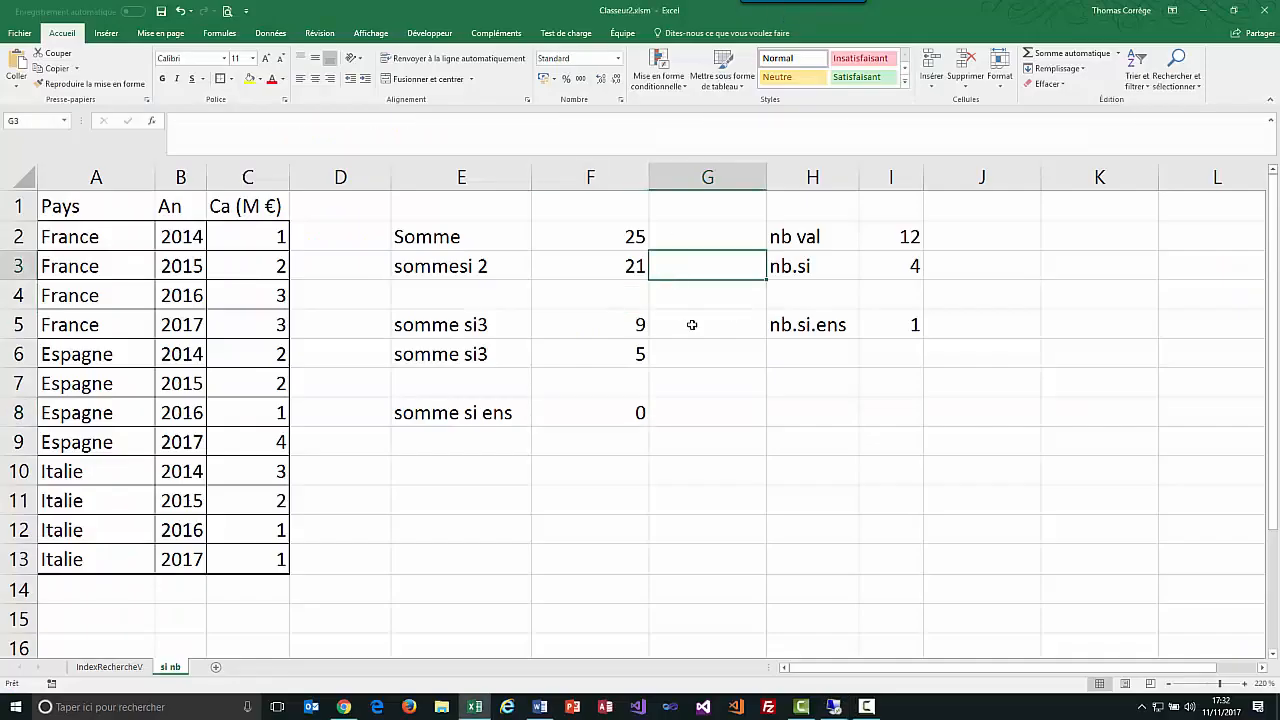
{"action": "left_click_drag", "start_coordinate": [645, 474], "coordinate": [434, 198]}
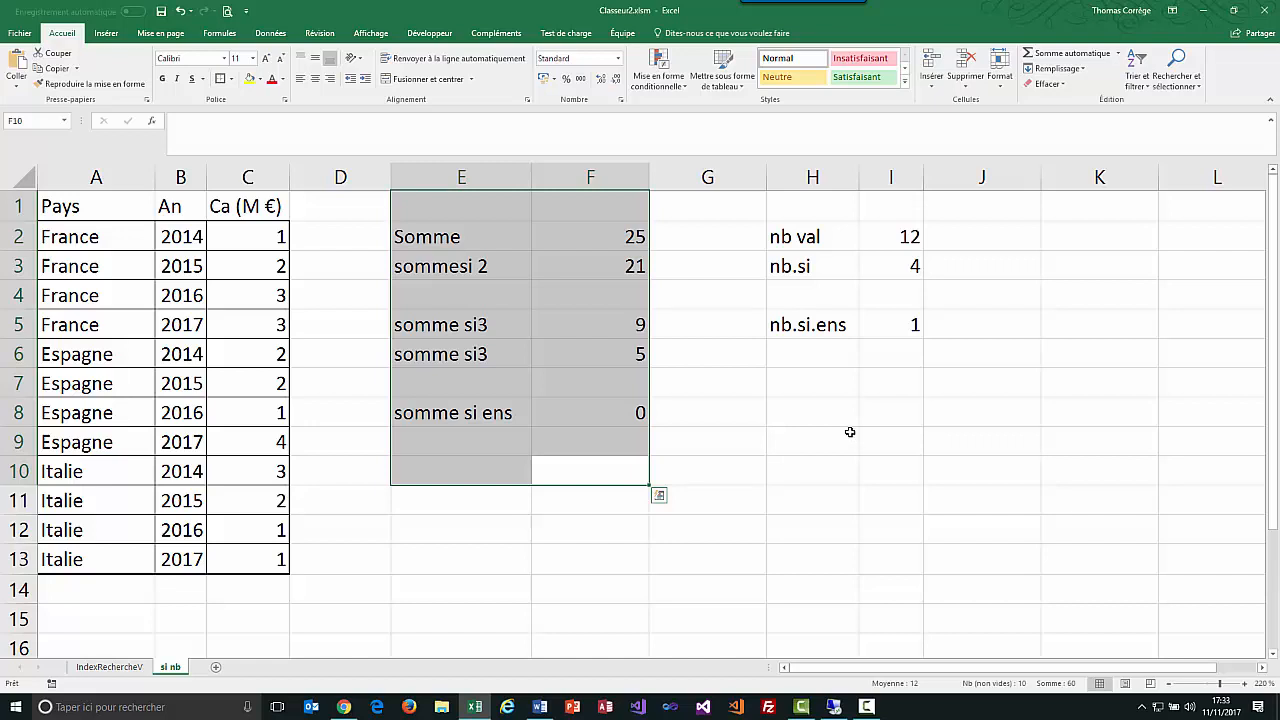
{"action": "left_click", "coordinate": [900, 237]}
{"action": "double_click", "coordinate": [900, 237]}
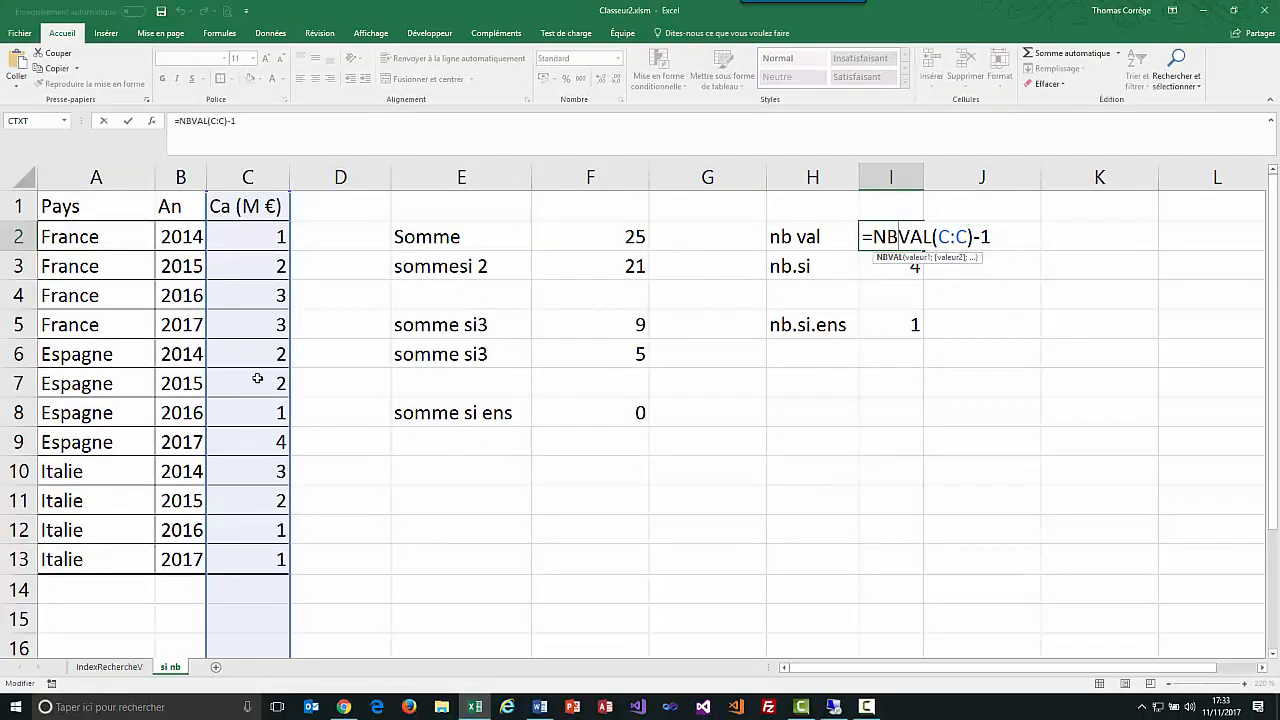
{"action": "left_click", "coordinate": [252, 358]}
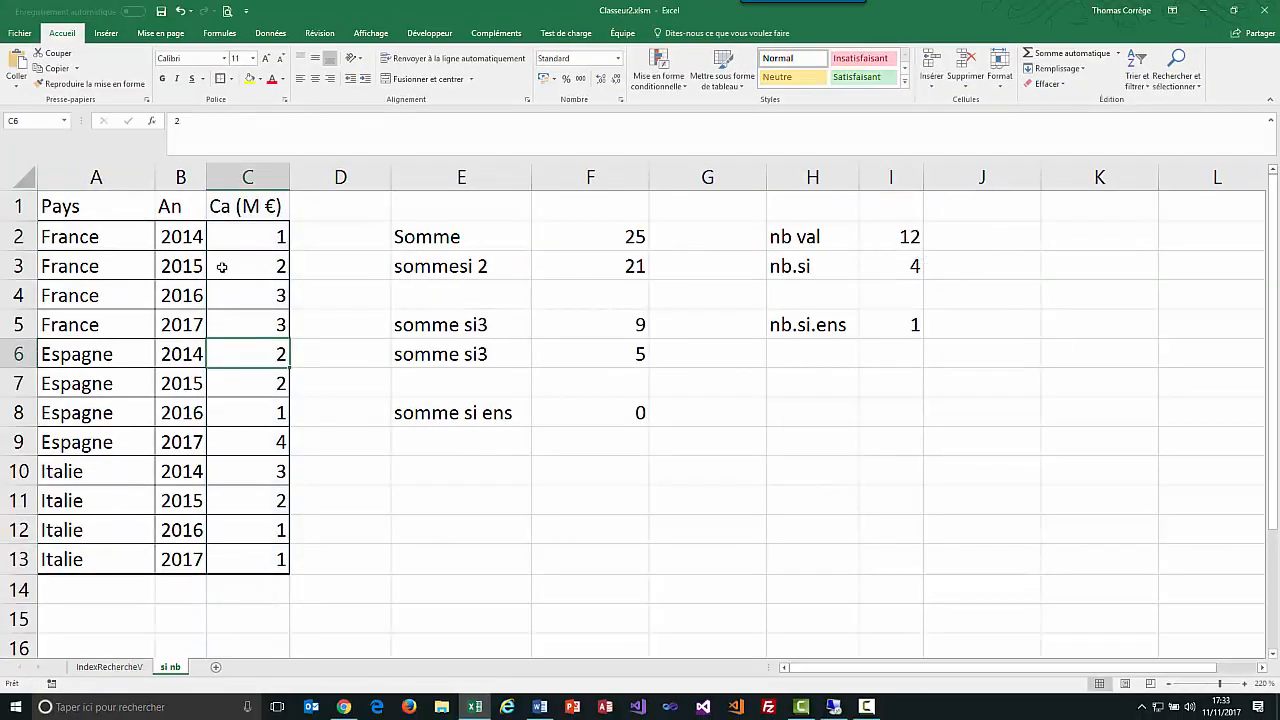
Examine column C and its header cell C1 against the NBVAL formula in I2
{"action": "left_click", "coordinate": [247, 177]}
{"action": "left_click", "coordinate": [241, 205]}
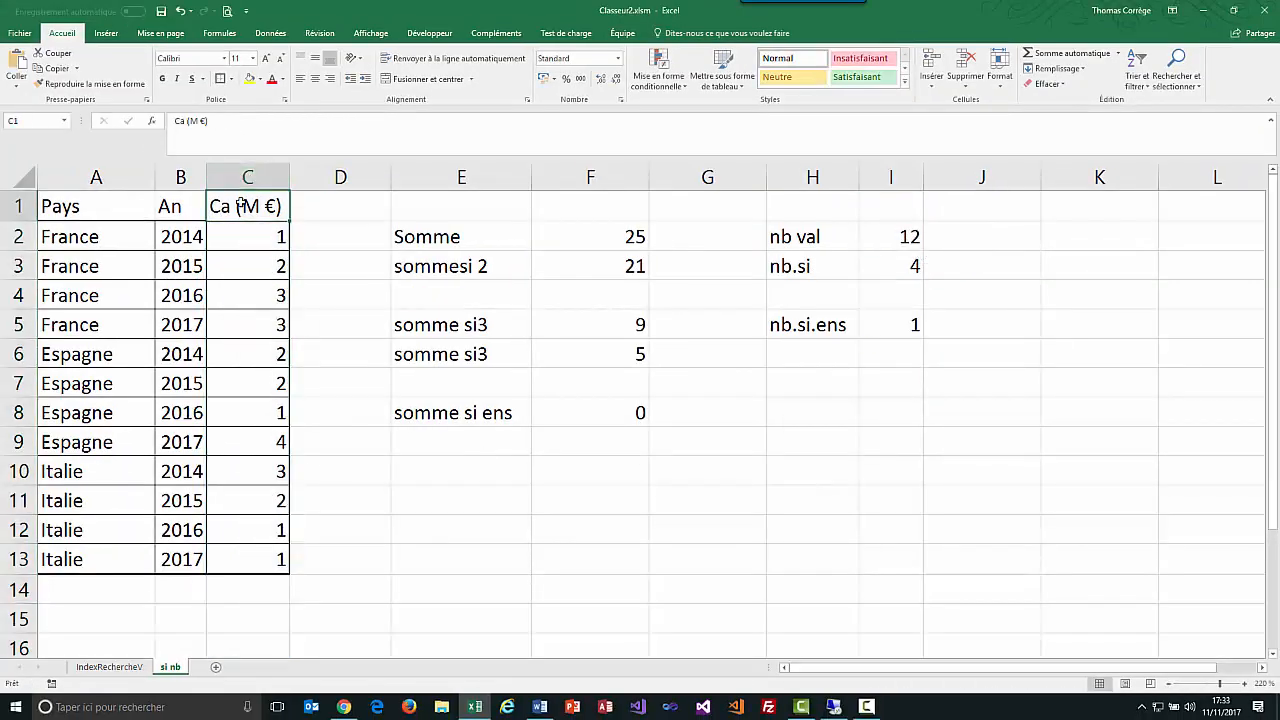
{"action": "left_click", "coordinate": [905, 236]}
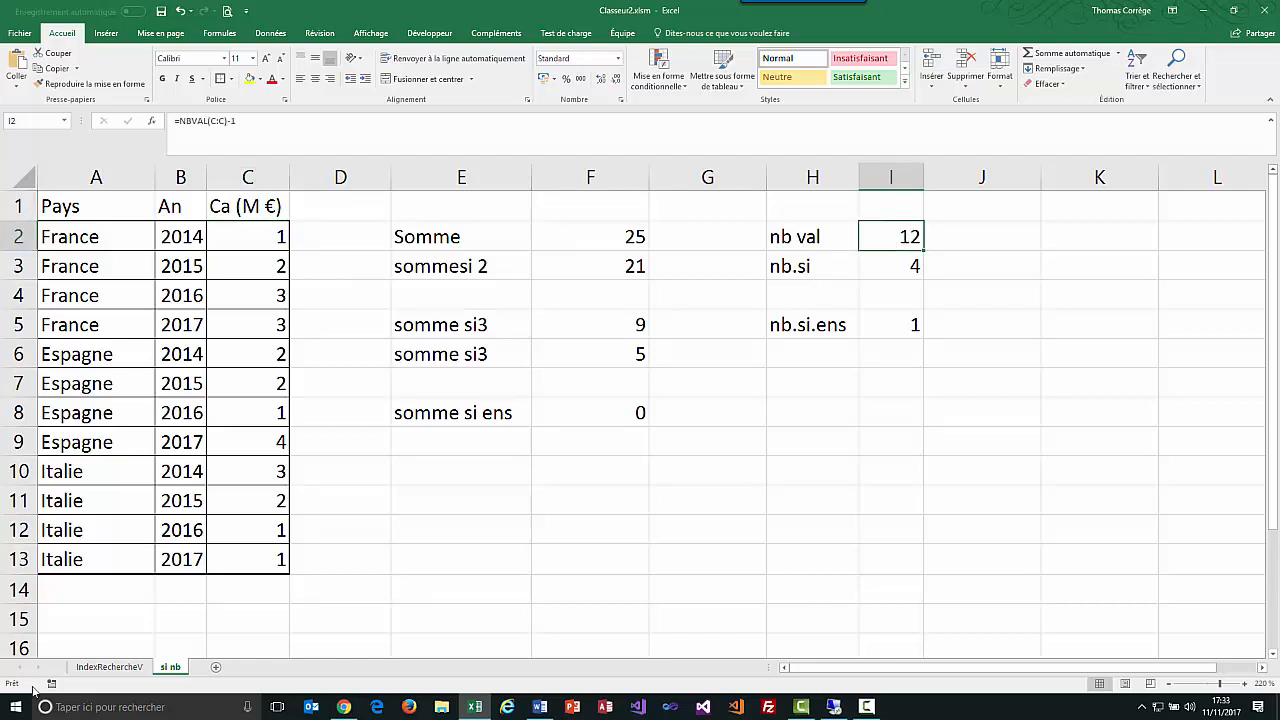
{"action": "left_click", "coordinate": [250, 174]}
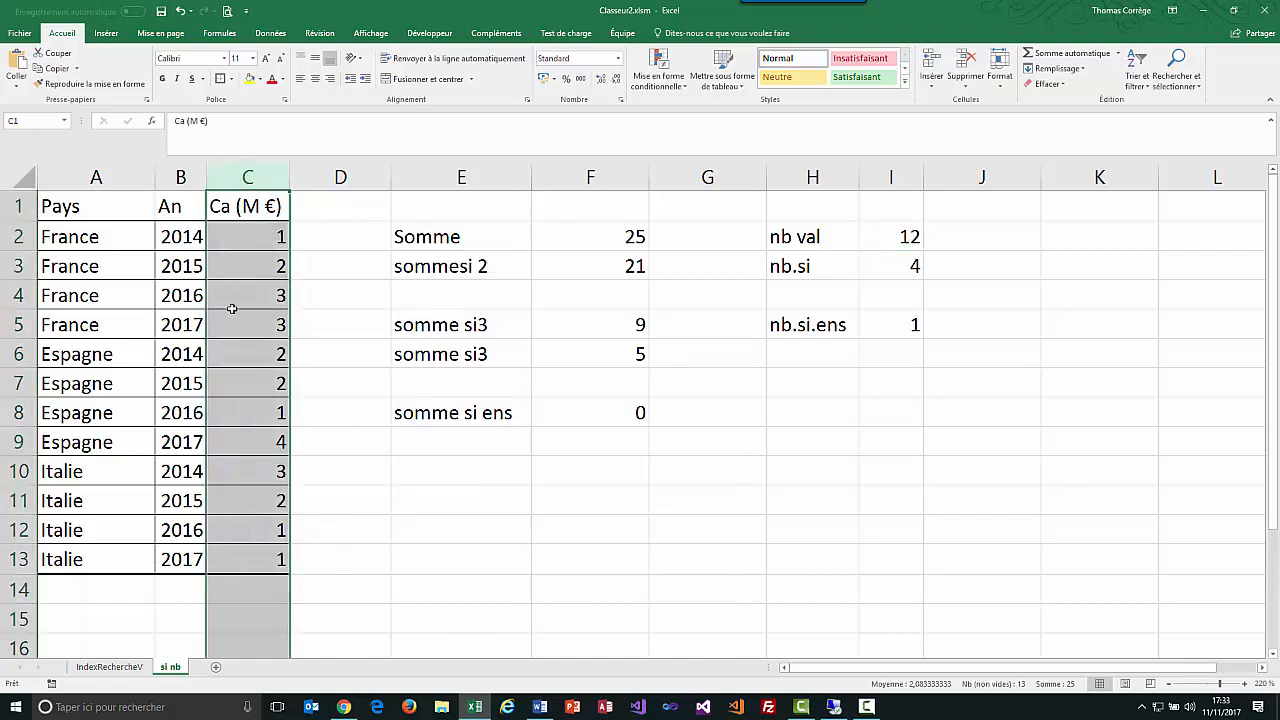
{"action": "left_click", "coordinate": [253, 208]}
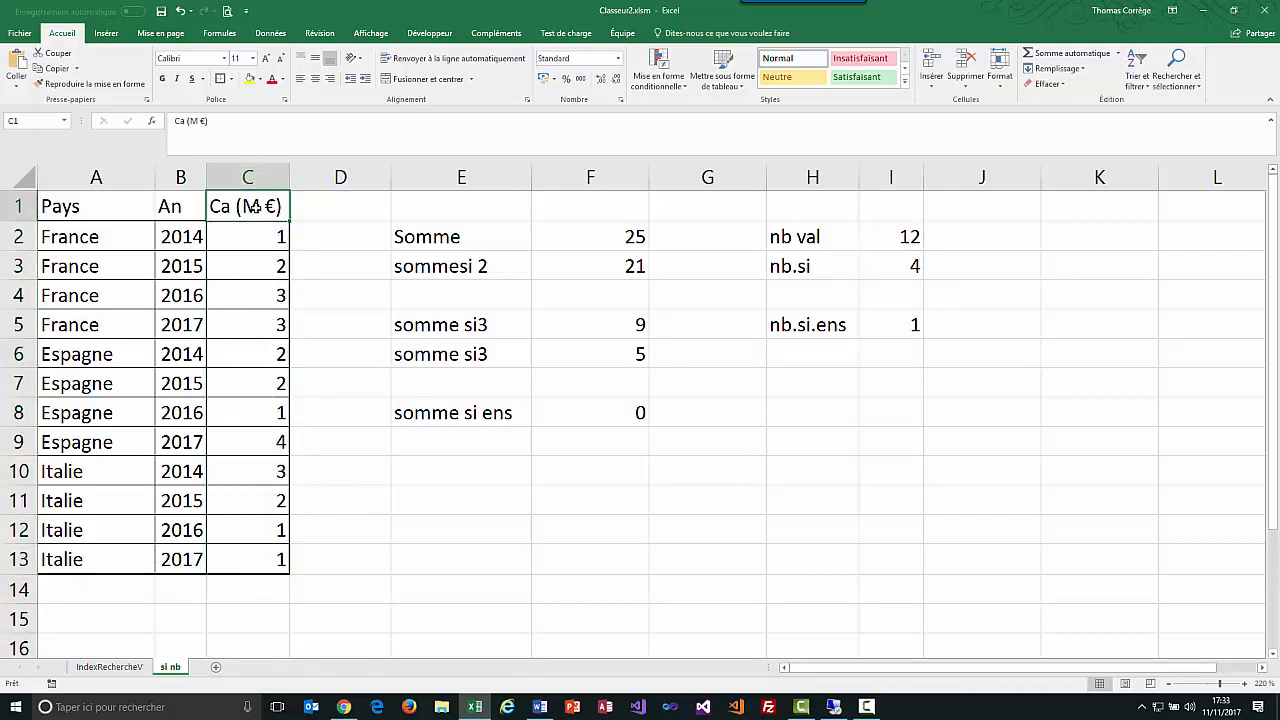
Switch to SQL Server Management Studio and run only the query select count(*) from table_ca
{"action": "left_click", "coordinate": [1205, 13]}
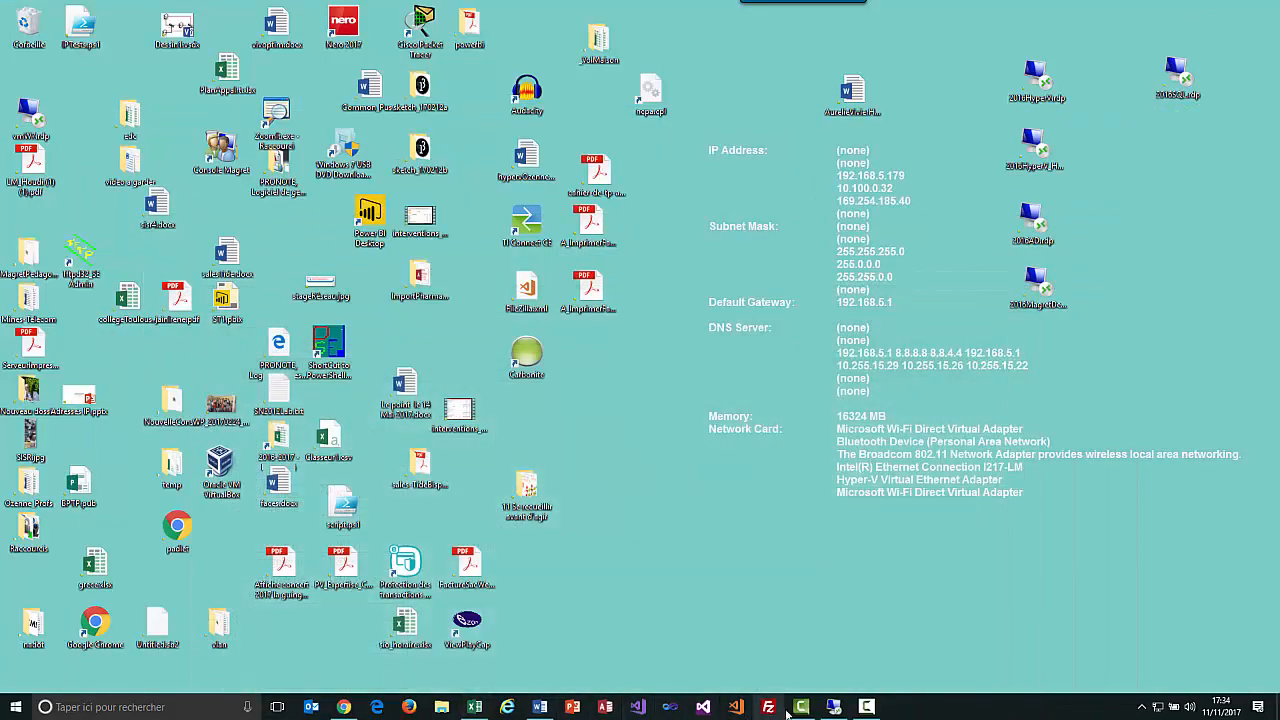
{"action": "left_click", "coordinate": [834, 707]}
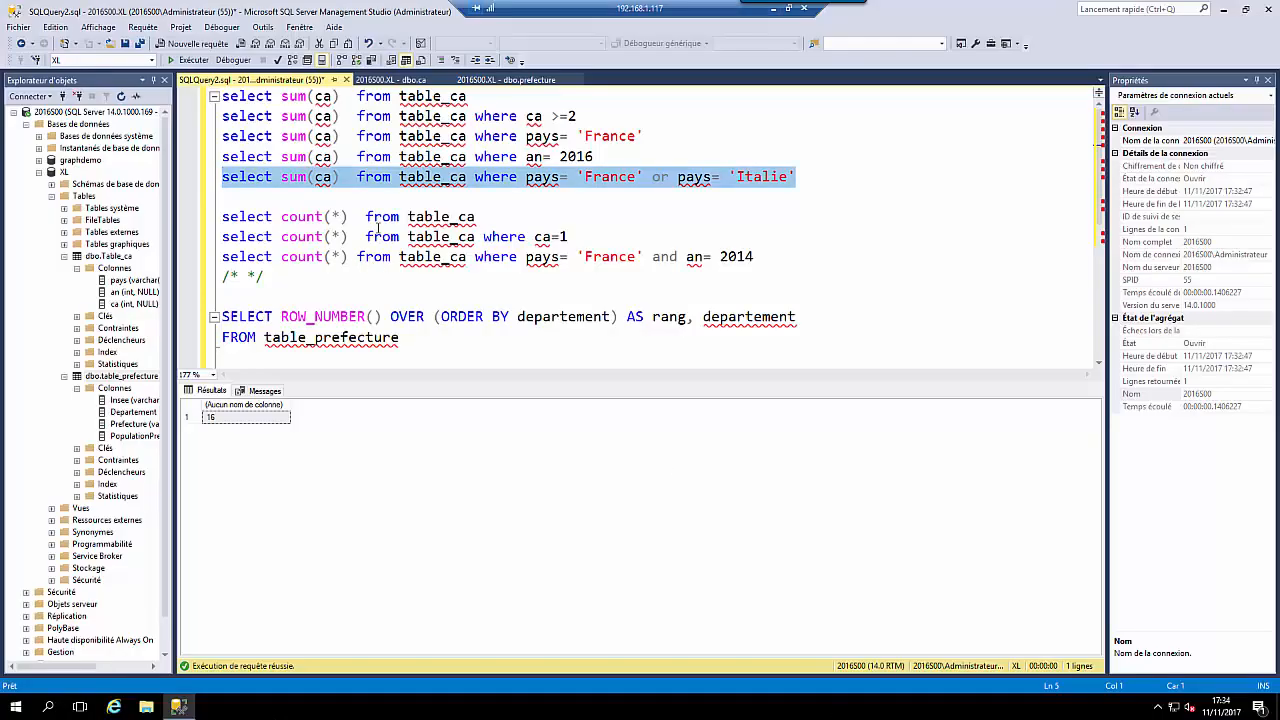
{"action": "left_click", "coordinate": [410, 200]}
{"action": "double_click", "coordinate": [303, 216]}
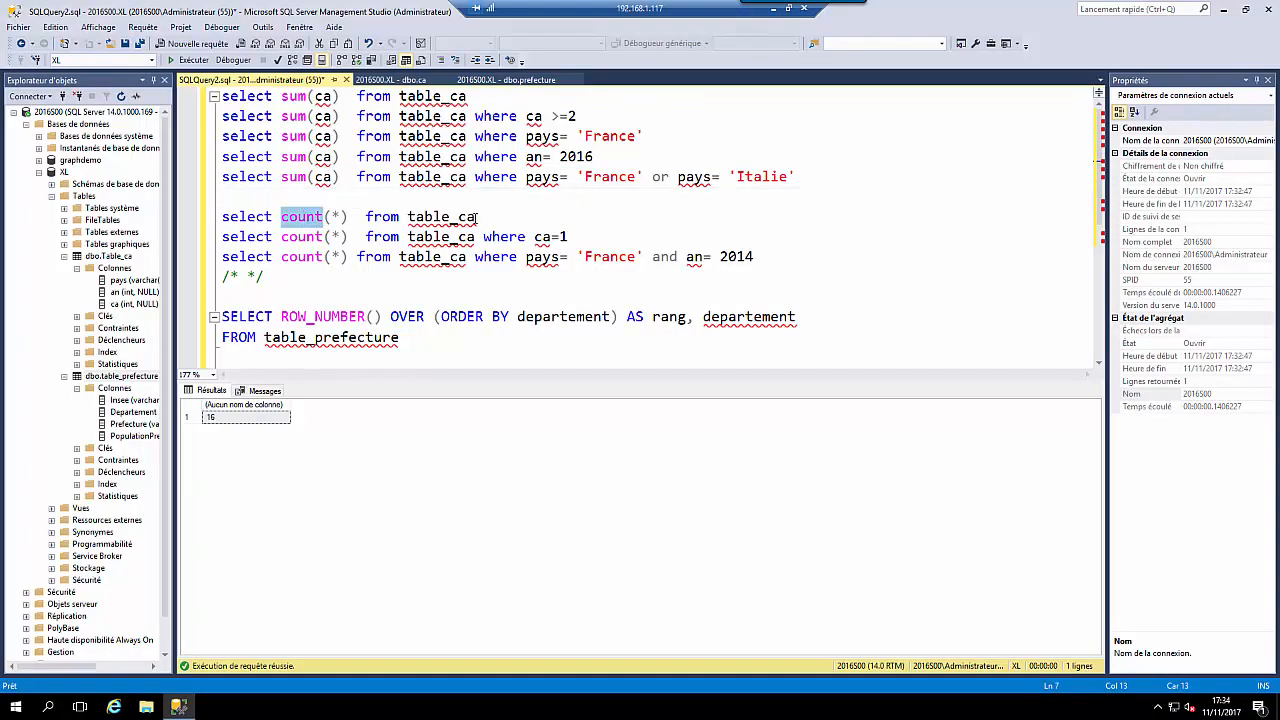
{"action": "left_click_drag", "start_coordinate": [476, 216], "coordinate": [210, 216]}
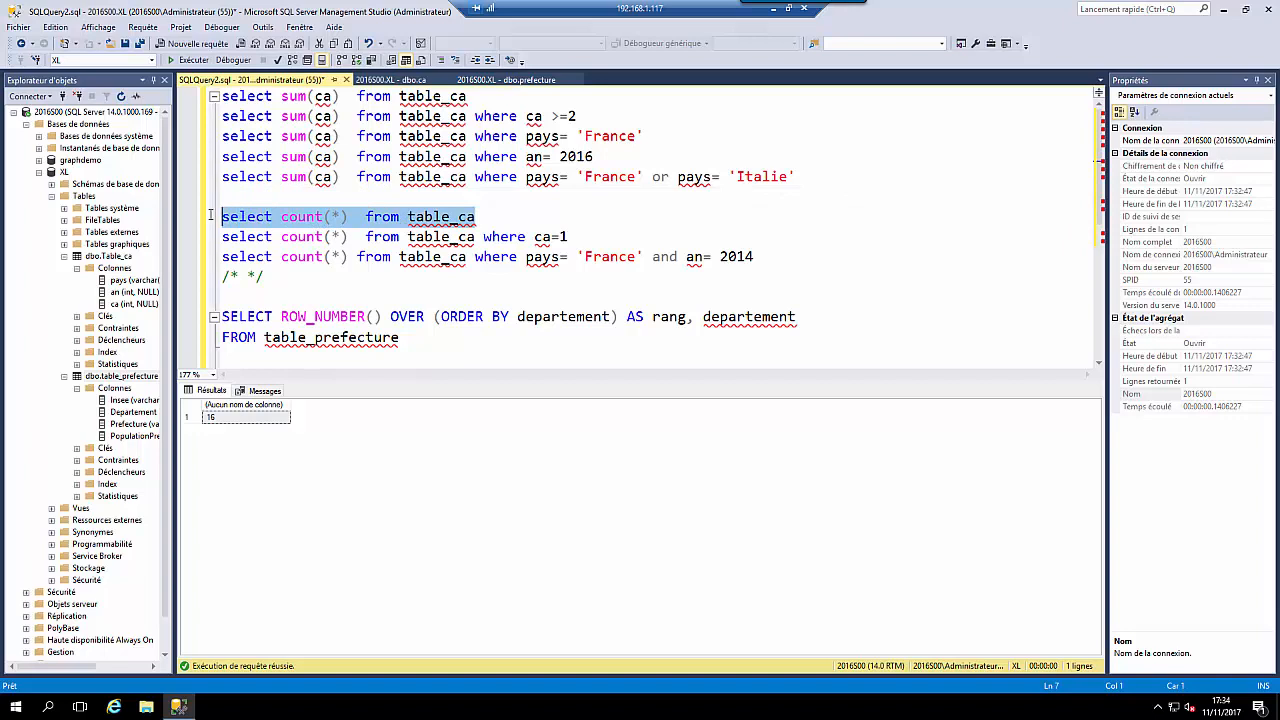
{"action": "left_click", "coordinate": [190, 60]}
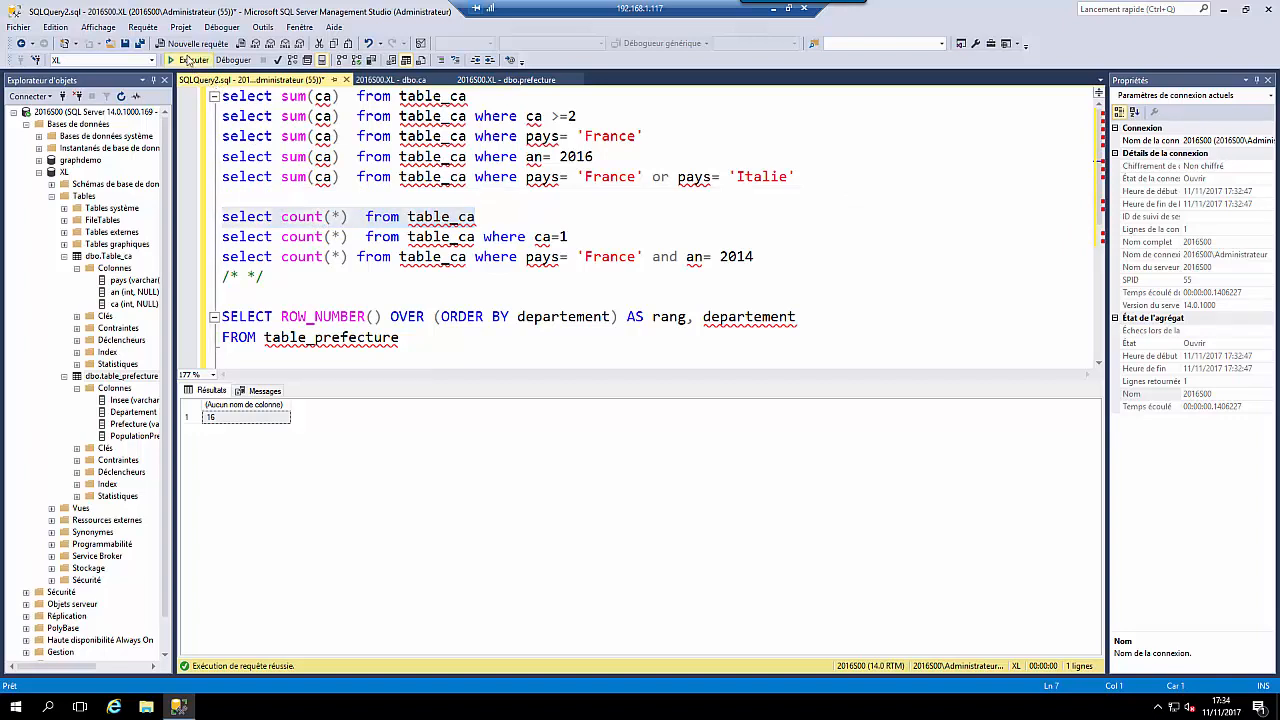
Return to Excel and review the range and criterion of the NB.SI formula in I3 against column C
{"action": "left_click", "coordinate": [773, 9]}
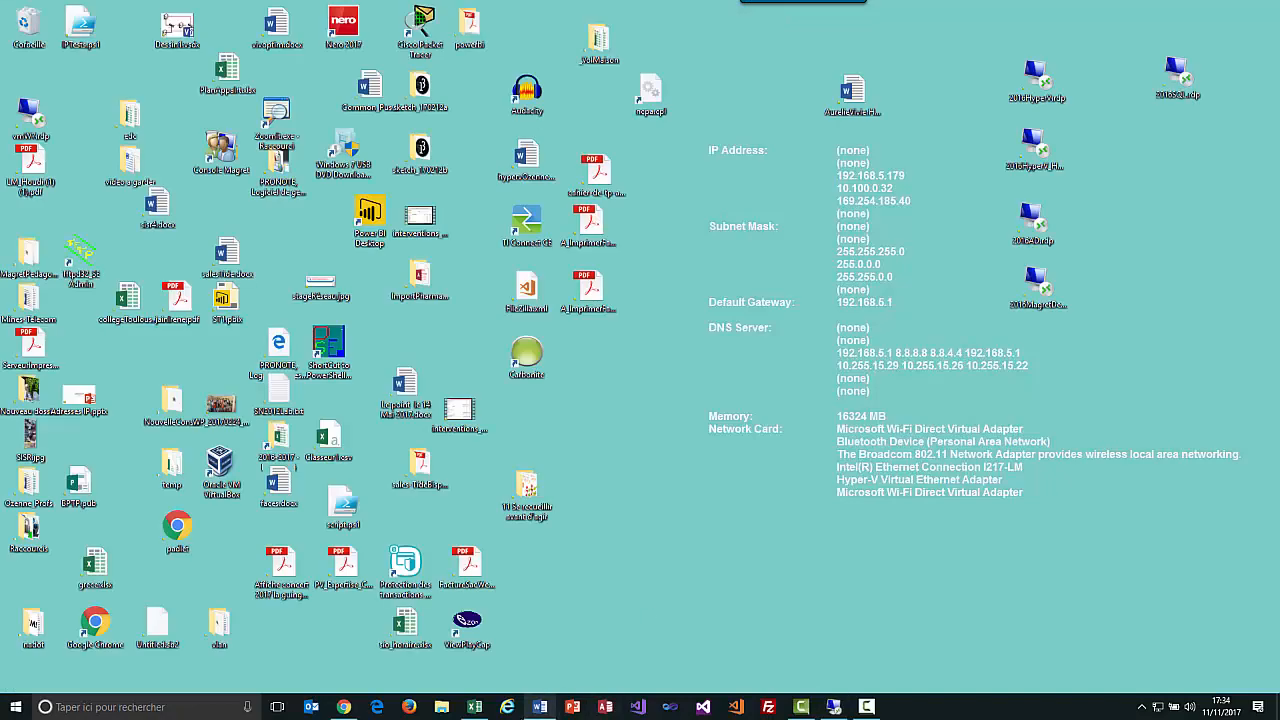
{"action": "left_click", "coordinate": [474, 707]}
{"action": "left_click", "coordinate": [752, 294]}
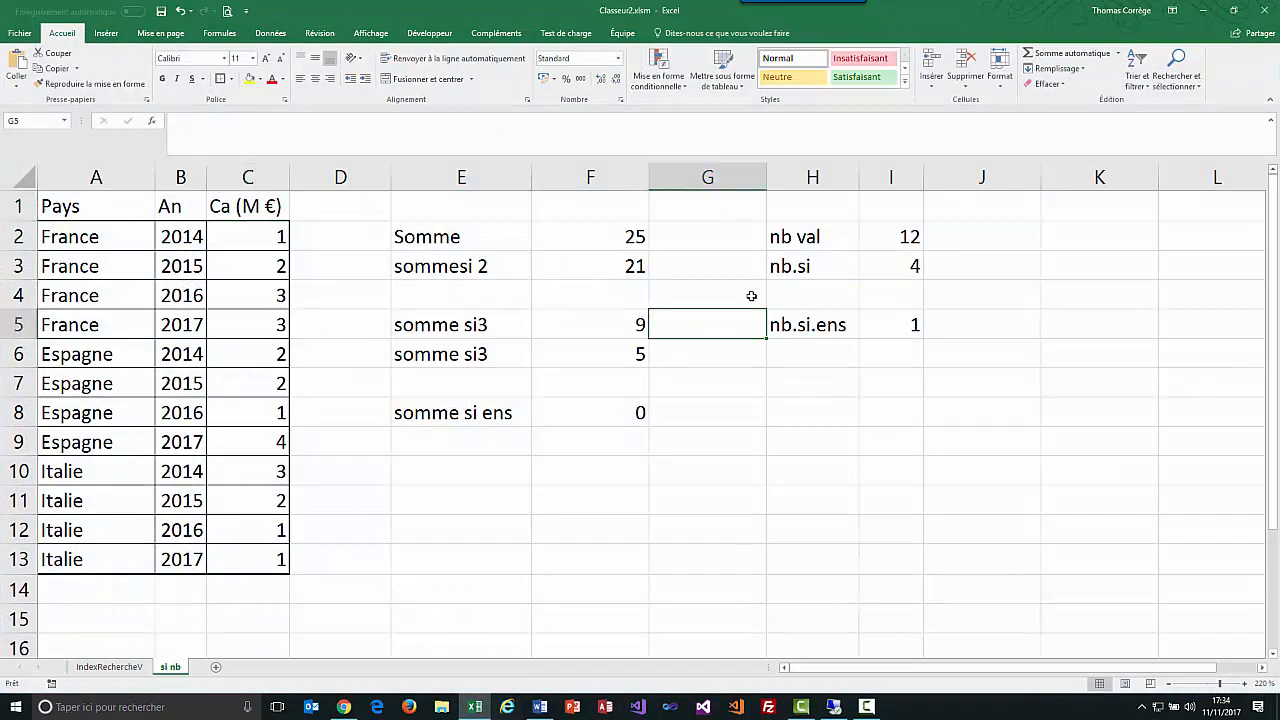
{"action": "left_click", "coordinate": [785, 276]}
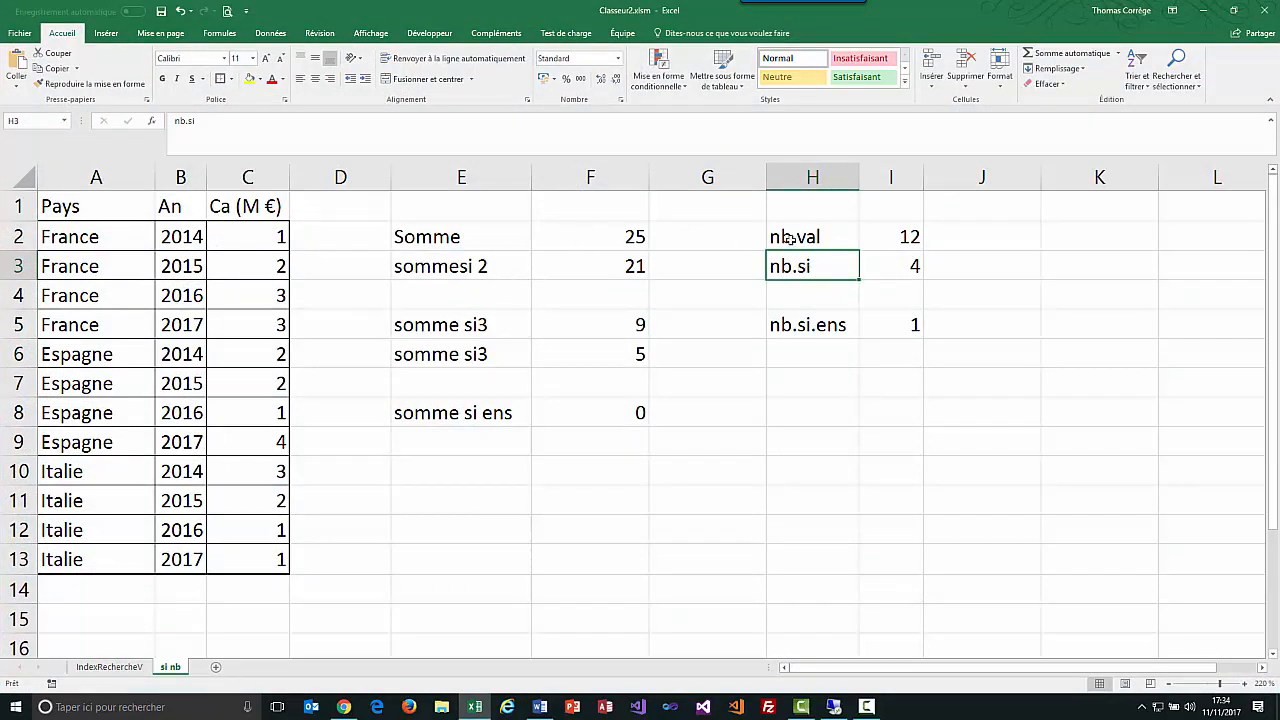
{"action": "double_click", "coordinate": [890, 265]}
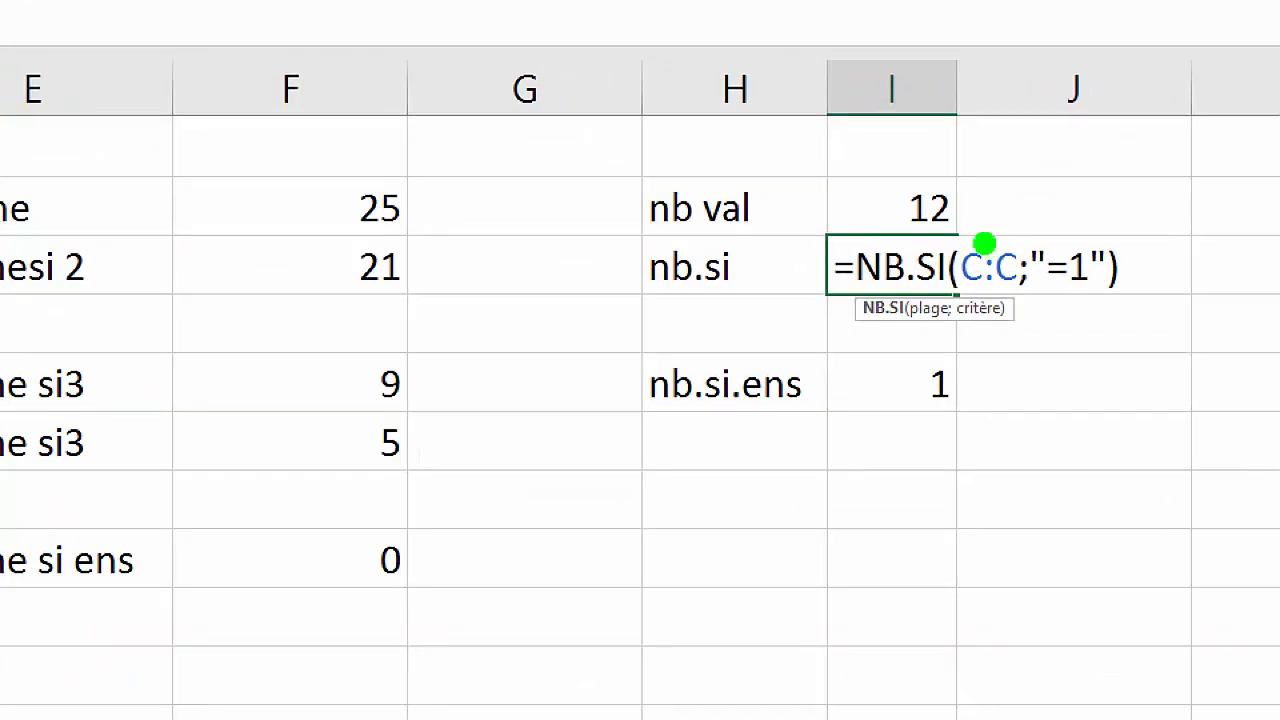
{"action": "mouse_move", "coordinate": [972, 234]}
{"action": "left_mouse_down"}
{"action": "mouse_move", "coordinate": [1015, 215]}
{"action": "mouse_move", "coordinate": [1025, 240]}
{"action": "left_mouse_up"}
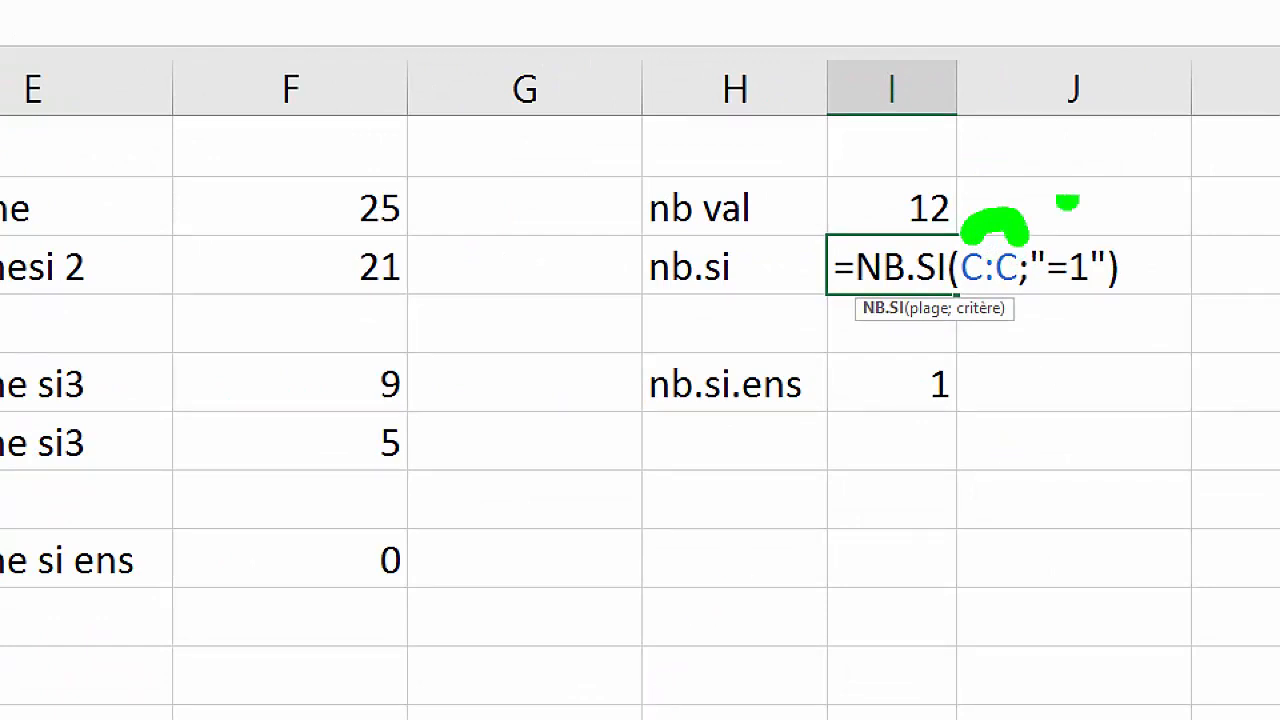
{"action": "mouse_move", "coordinate": [1051, 225]}
{"action": "left_mouse_down"}
{"action": "mouse_move", "coordinate": [1046, 210]}
{"action": "mouse_move", "coordinate": [1100, 216]}
{"action": "left_mouse_up"}
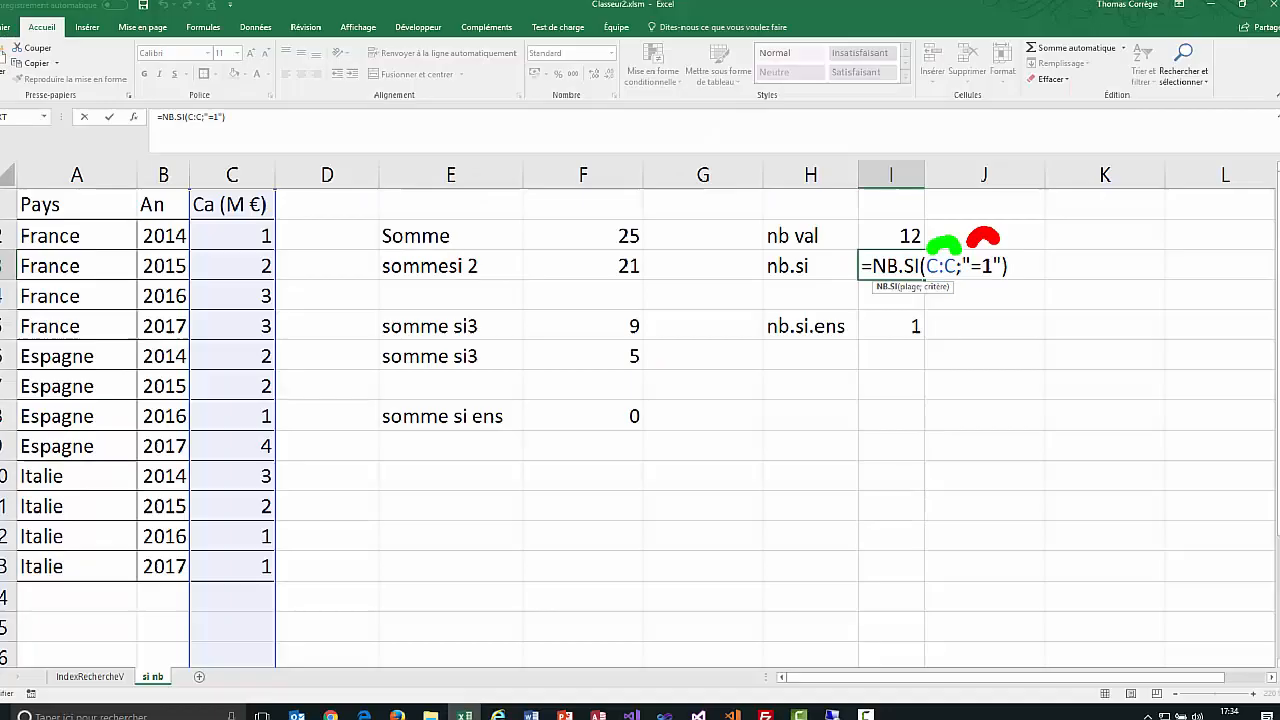
{"action": "key", "text": "Return"}
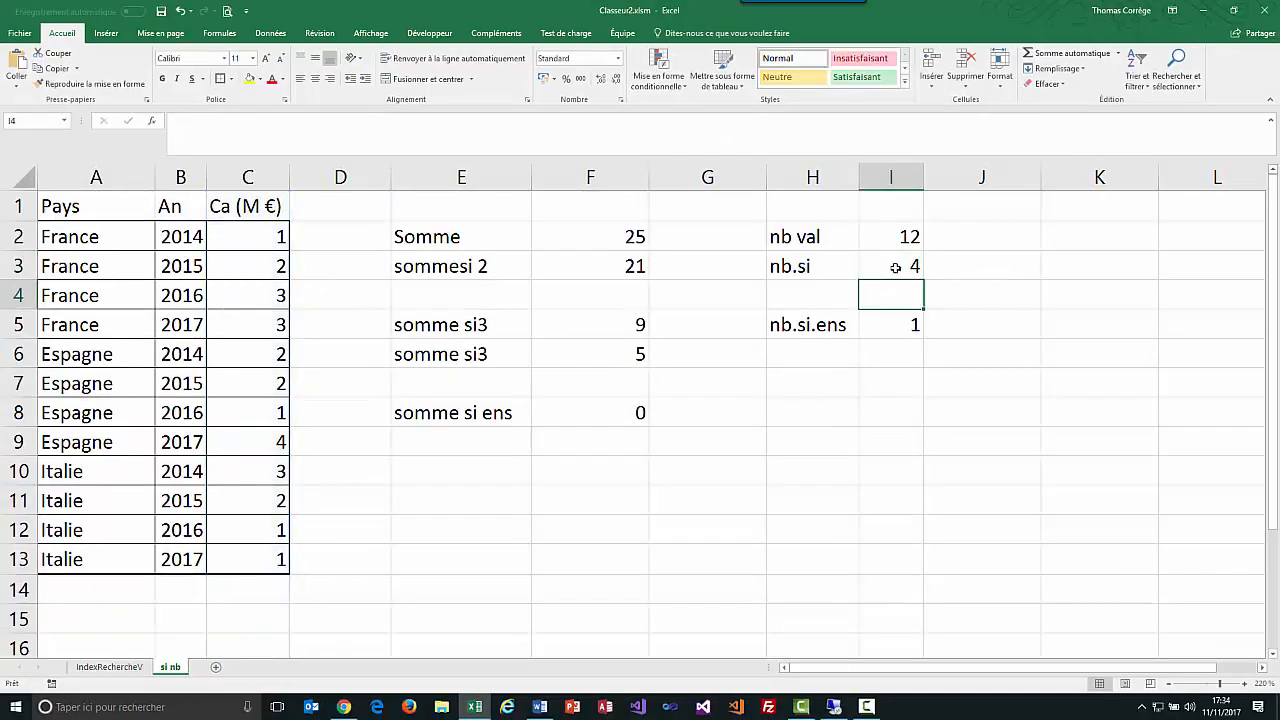
{"action": "left_click", "coordinate": [895, 265]}
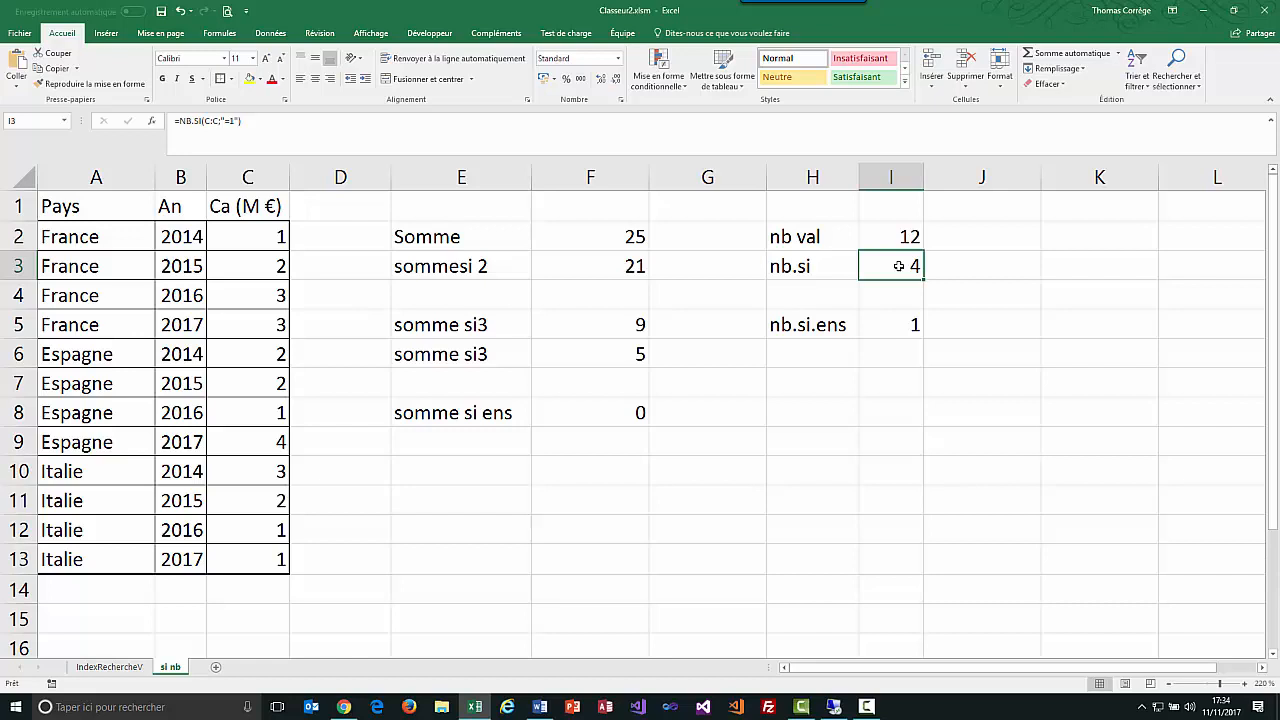
{"action": "left_click", "coordinate": [260, 168]}
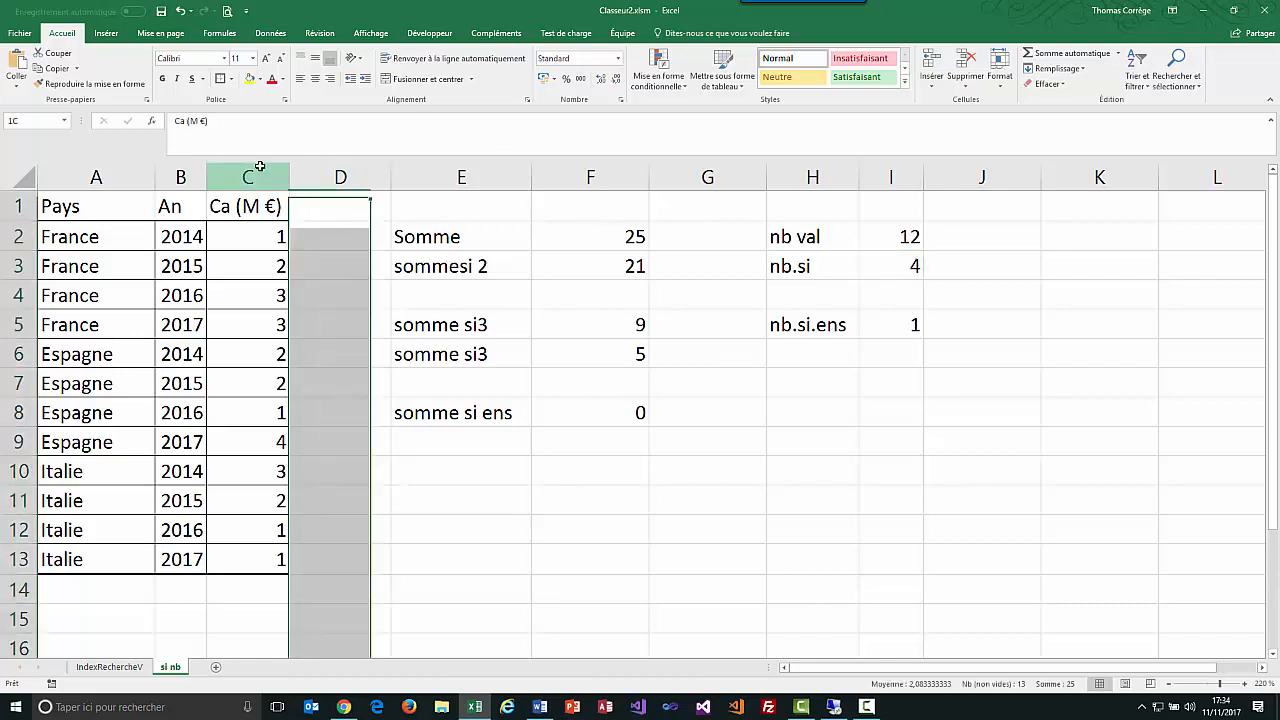
Compare the NB.SI formula in I3 with the SOMME formula in F2 and the SOMME.SI formula in F3
{"action": "left_click", "coordinate": [916, 265]}
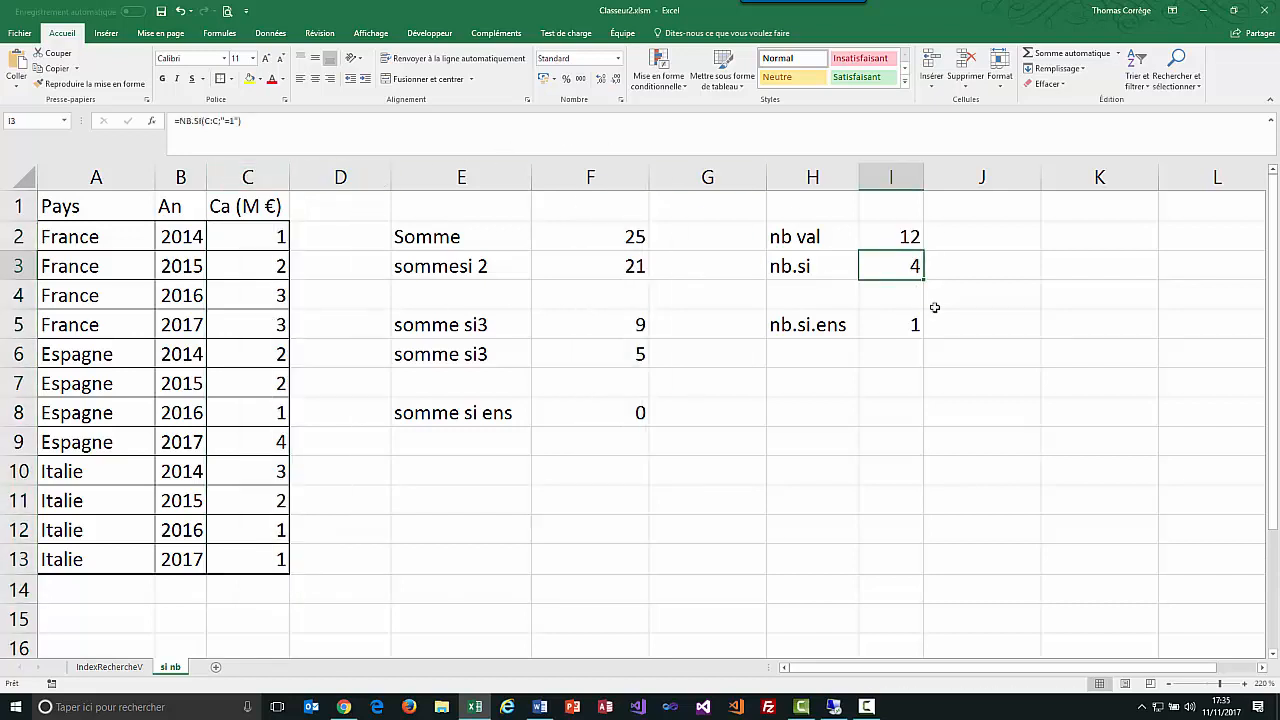
{"action": "left_click", "coordinate": [624, 246]}
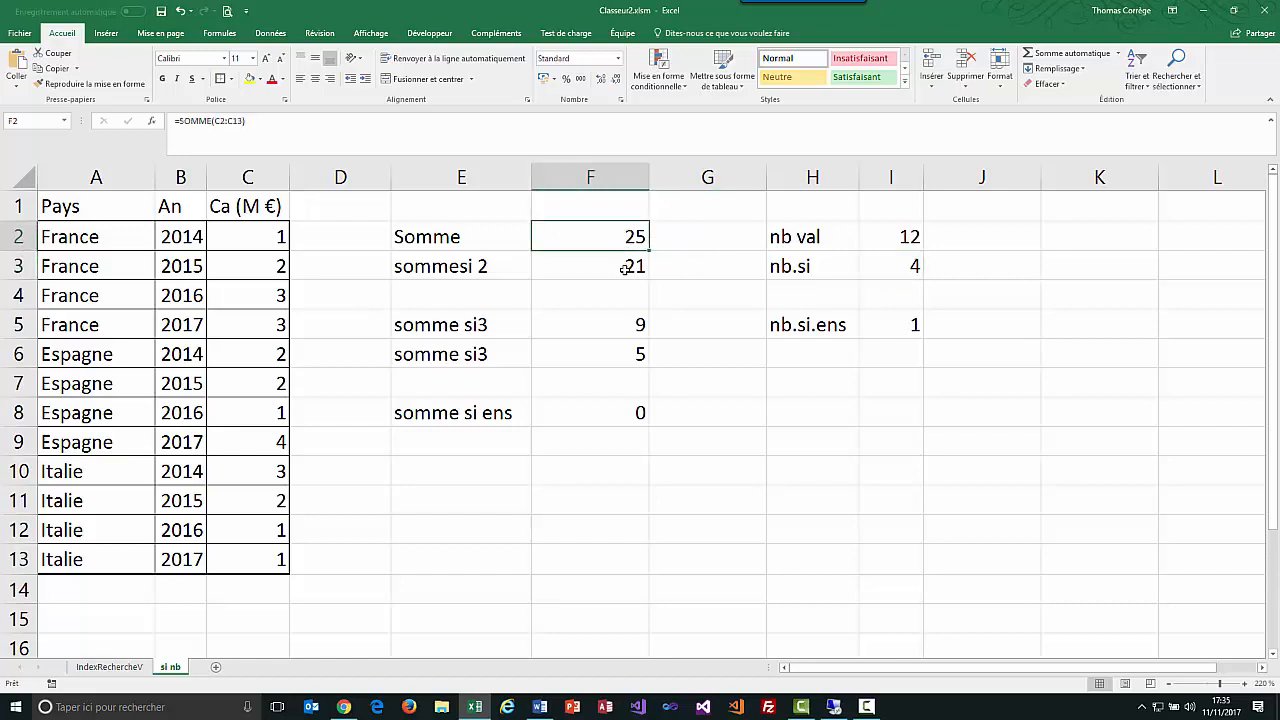
{"action": "left_click", "coordinate": [626, 271]}
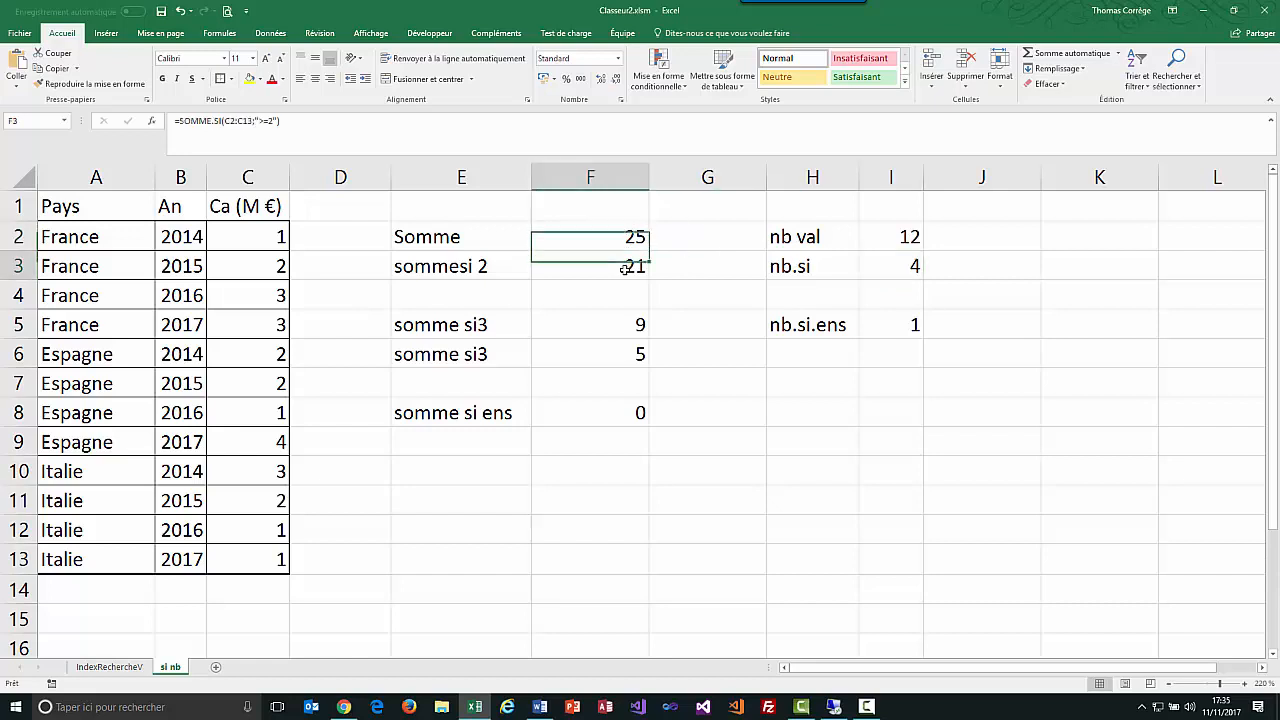
{"action": "left_click", "coordinate": [902, 268]}
{"action": "double_click", "coordinate": [575, 265]}
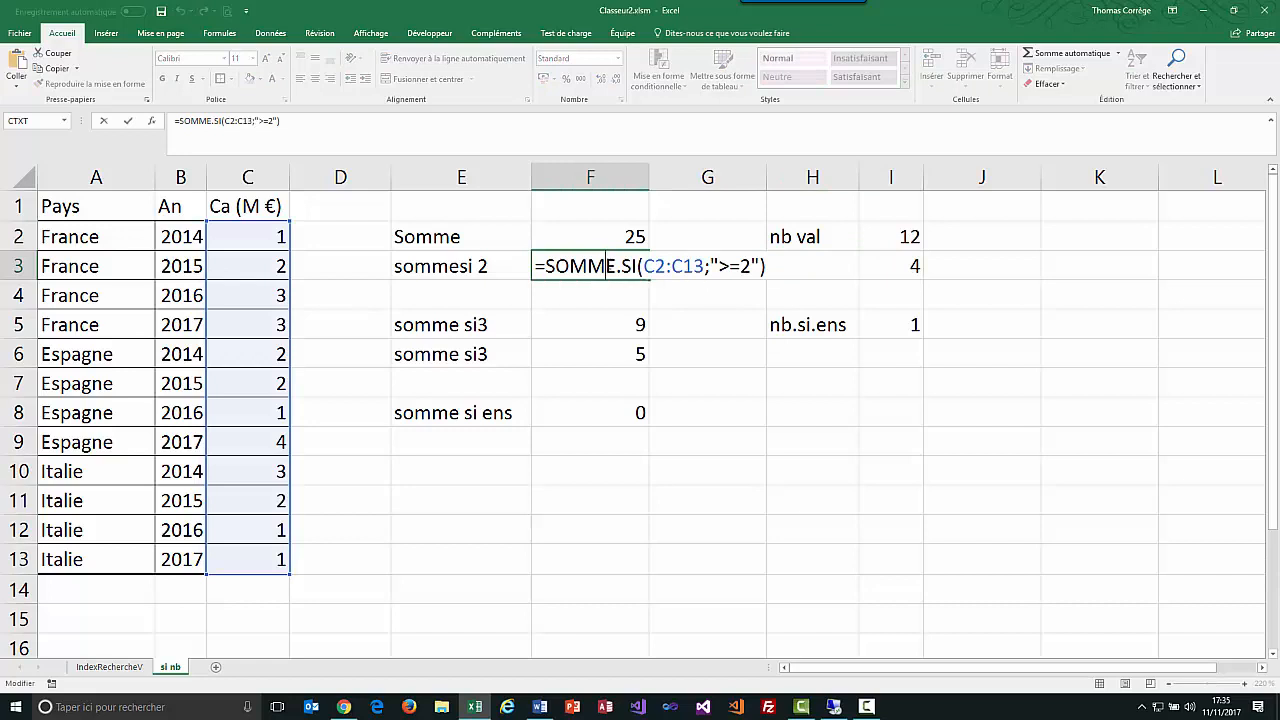
{"action": "key", "text": "Escape"}
{"action": "left_click", "coordinate": [910, 263]}
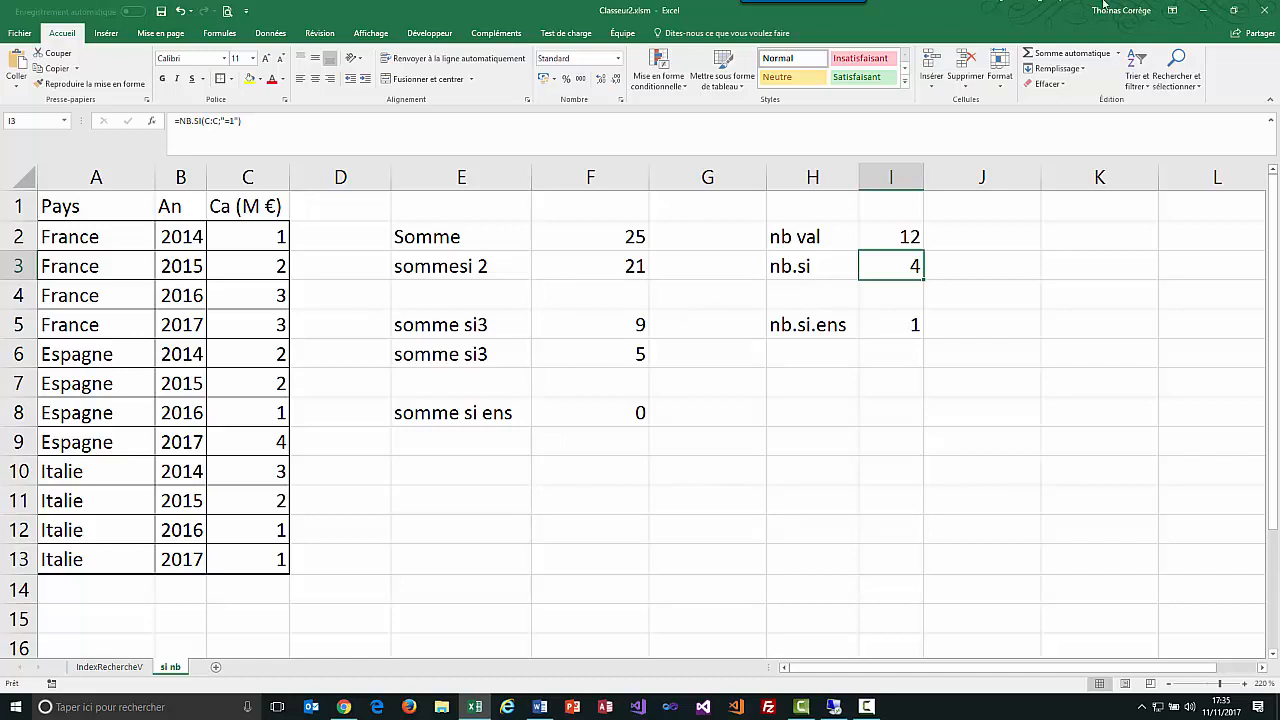
Switch to SQL Server Management Studio and run only the query select count(*) from table_ca where ca=1
{"action": "left_click", "coordinate": [1206, 17]}
{"action": "left_click", "coordinate": [833, 707]}
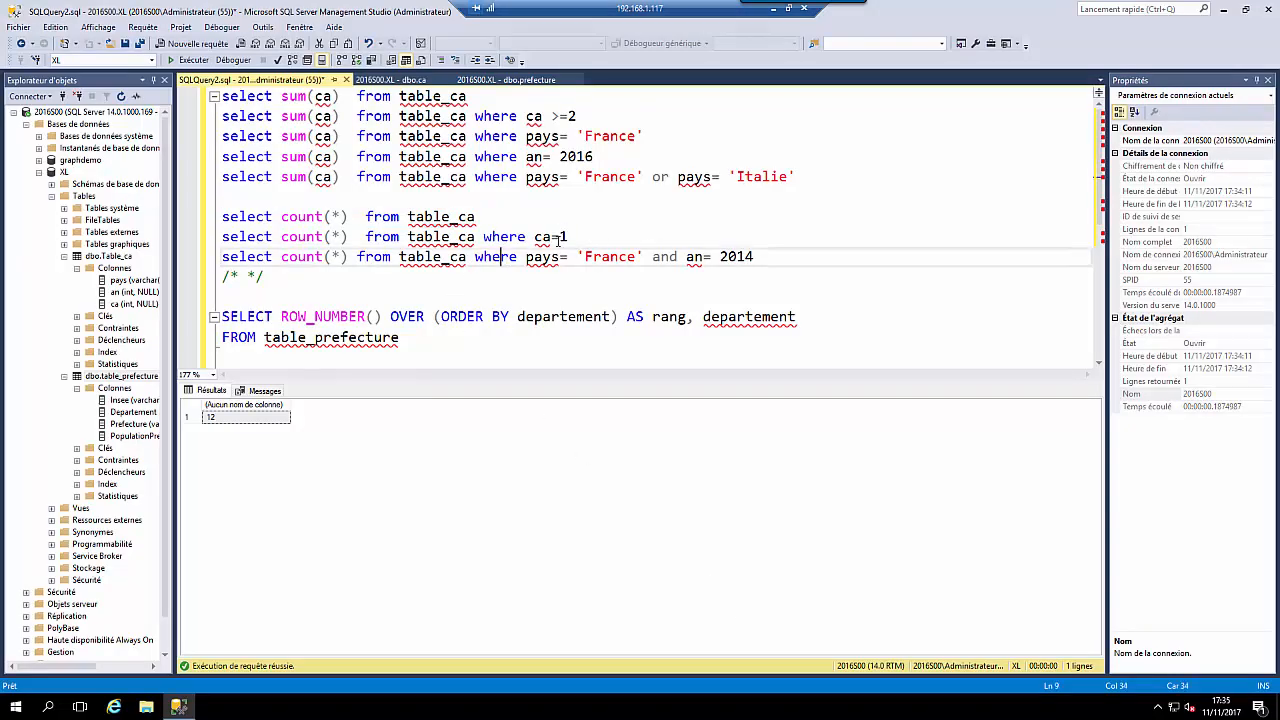
{"action": "left_click_drag", "start_coordinate": [568, 237], "coordinate": [222, 237]}
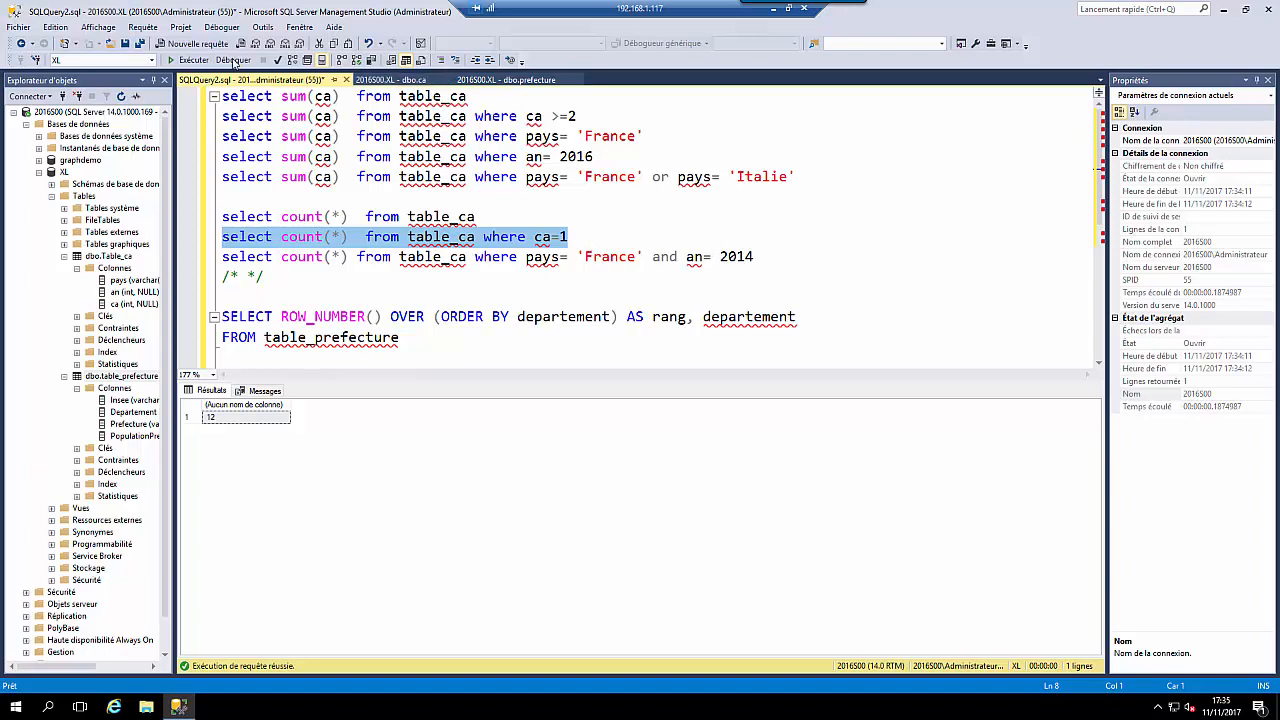
{"action": "left_click", "coordinate": [190, 59]}
Return to Excel and review the ranges and criteria of the NB.SI.ENS formula in I5
{"action": "left_click", "coordinate": [776, 10]}
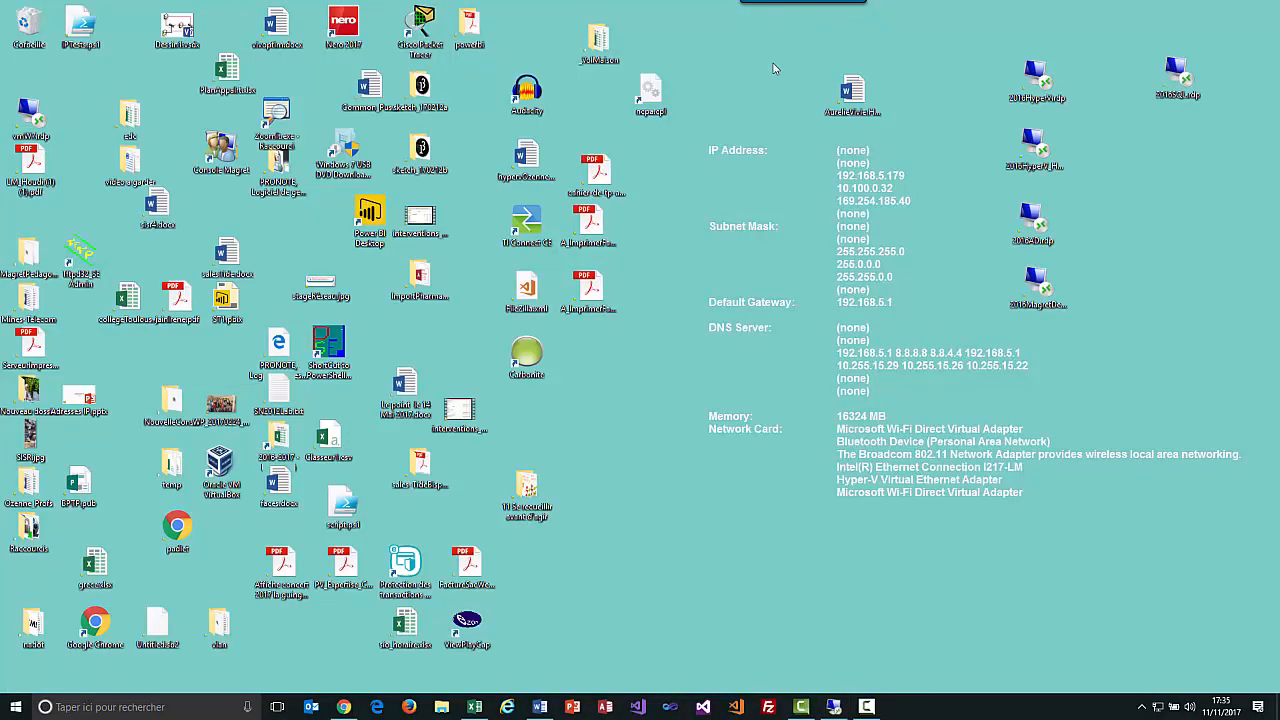
{"action": "left_click", "coordinate": [474, 707]}
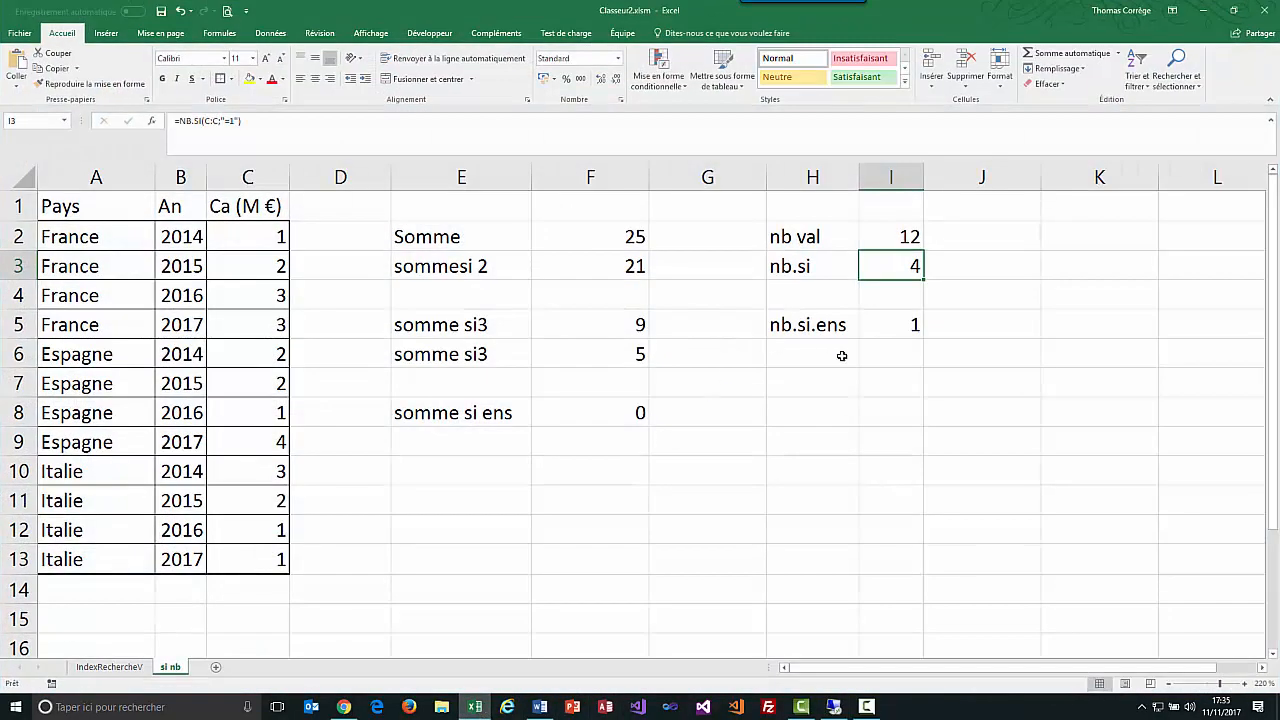
{"action": "left_click", "coordinate": [845, 383]}
{"action": "left_click", "coordinate": [885, 328]}
{"action": "double_click", "coordinate": [885, 328]}
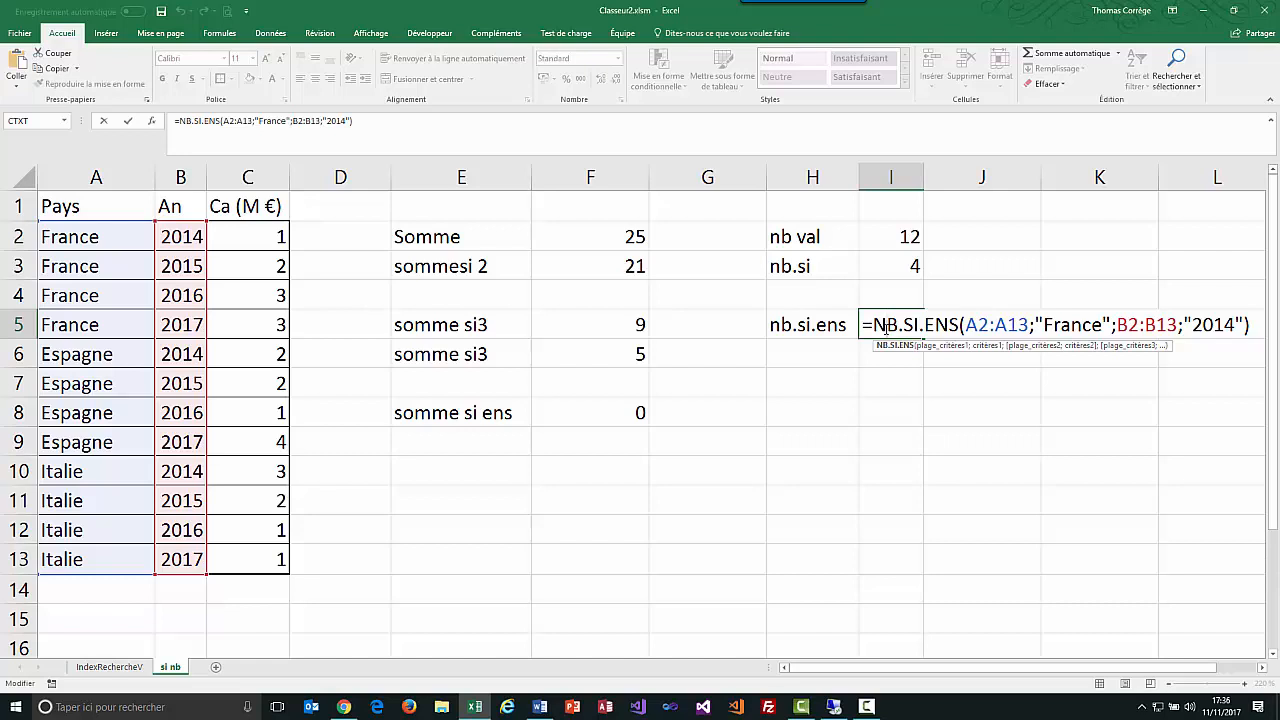
{"action": "key", "text": "Return"}
{"action": "left_click", "coordinate": [890, 328]}
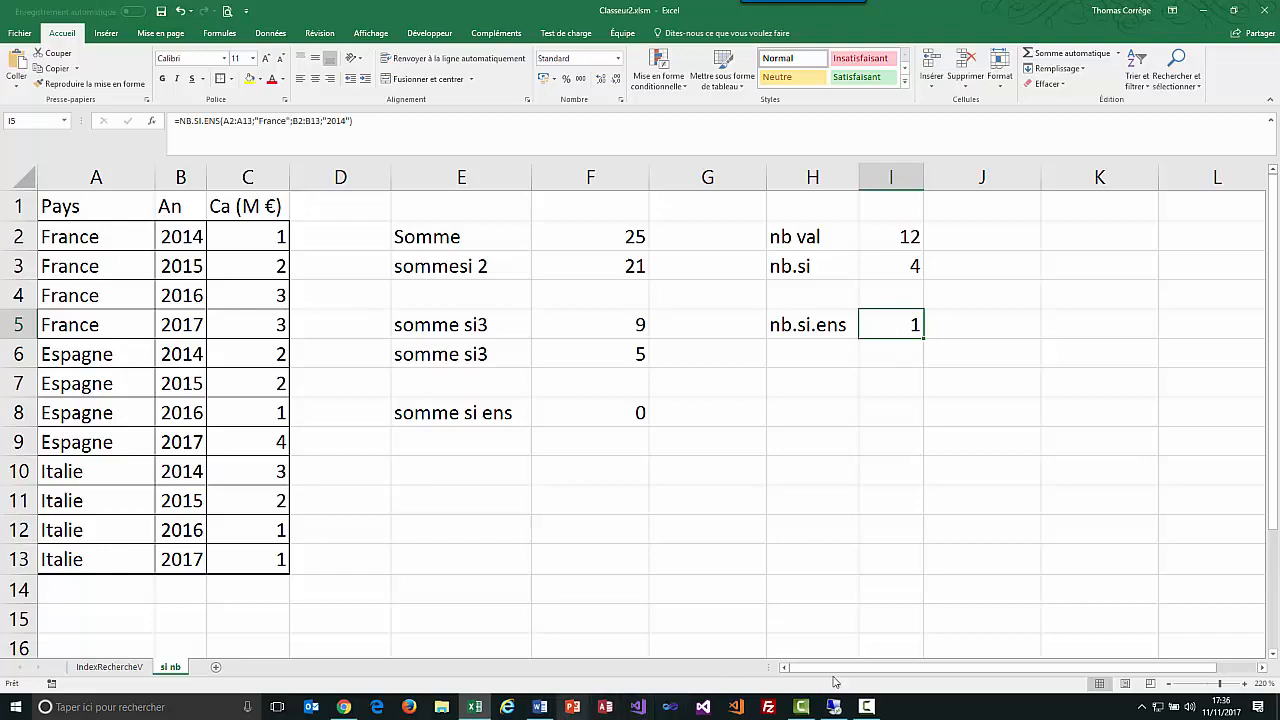
Switch to SQL Server Management Studio and run only the query select count(*) from table_ca where pays= 'France' and an= 2014
{"action": "left_click", "coordinate": [835, 707]}
{"action": "left_click", "coordinate": [643, 259]}
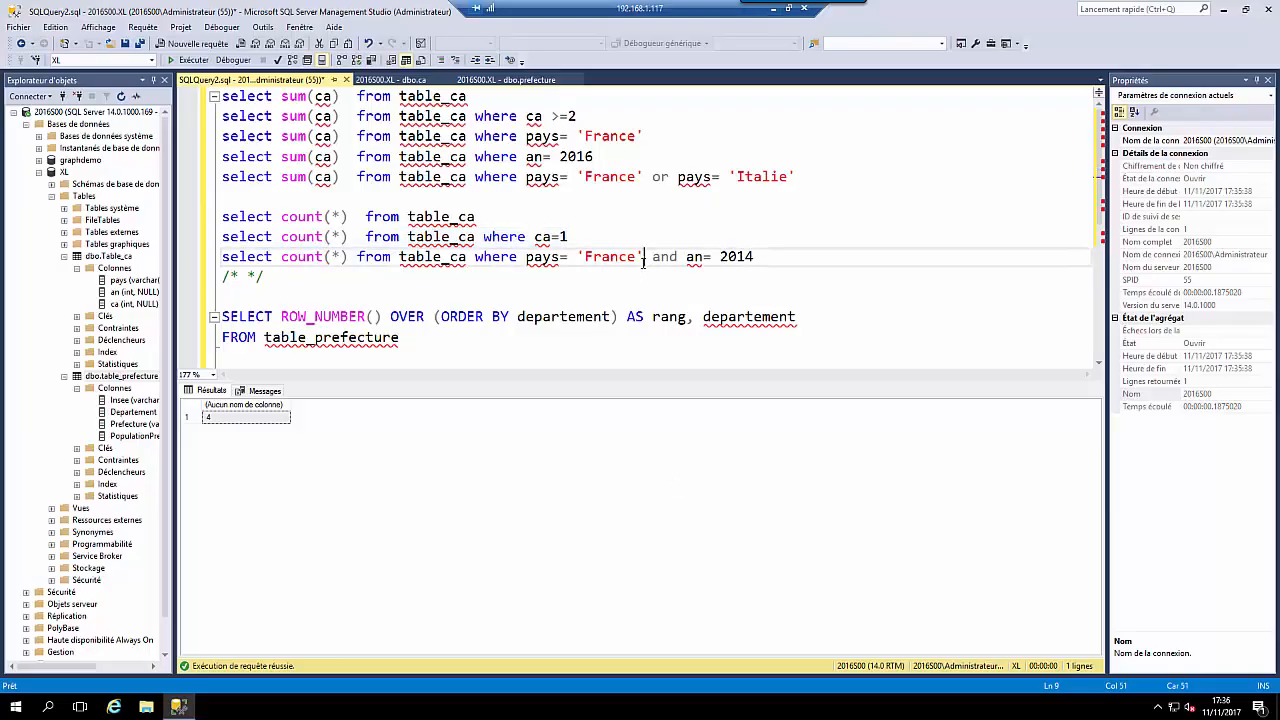
{"action": "left_click_drag", "start_coordinate": [757, 260], "coordinate": [210, 265]}
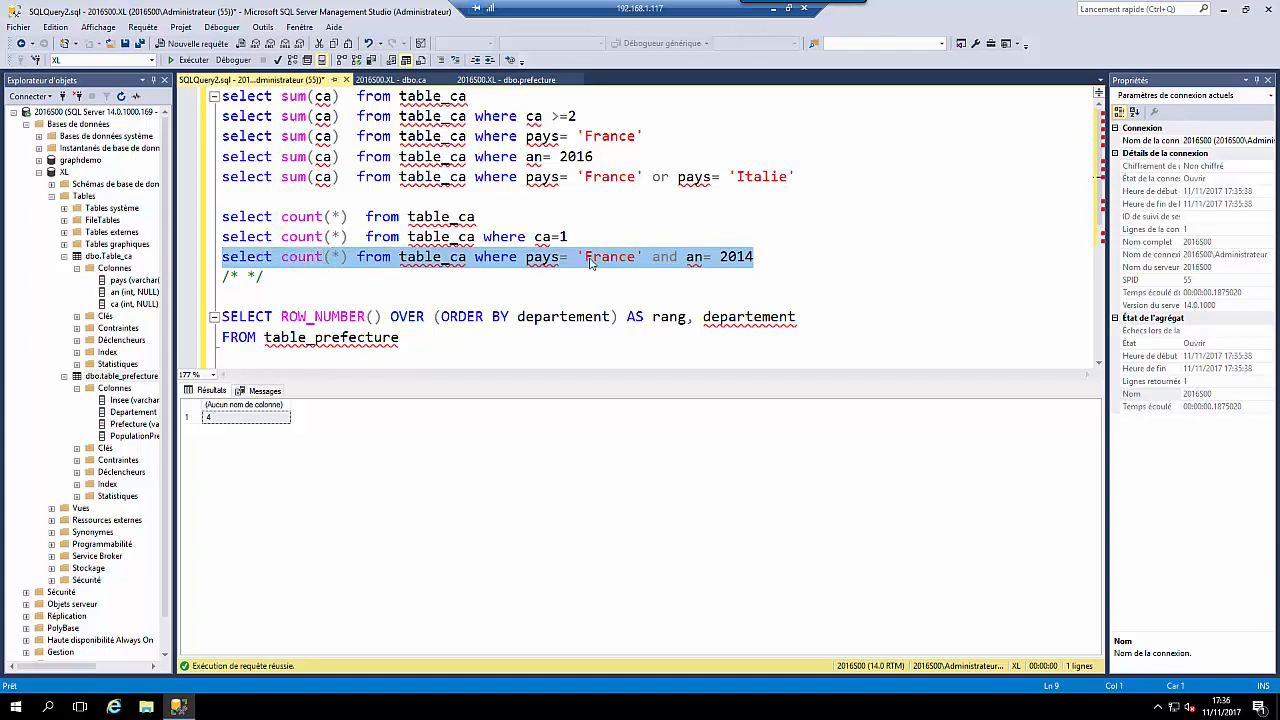
{"action": "left_click", "coordinate": [195, 61]}
Return to Excel and display the IndexRechercheV sheet
{"action": "left_click", "coordinate": [775, 10]}
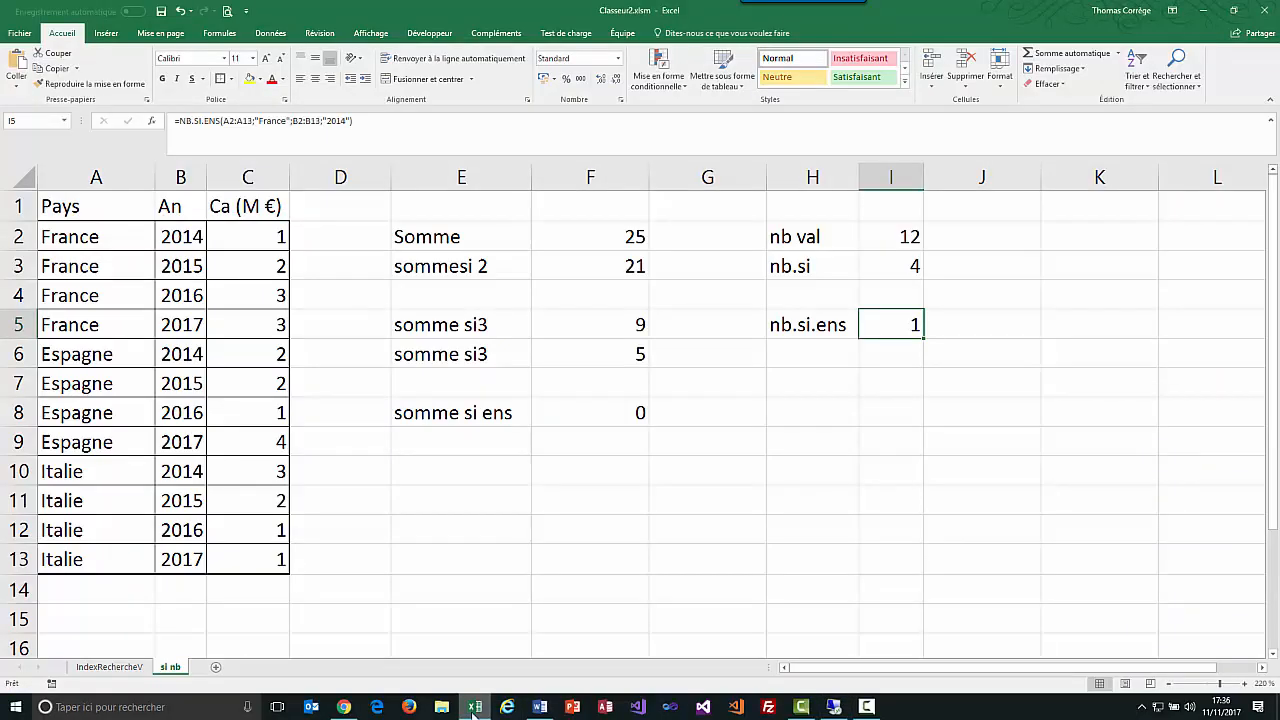
{"action": "left_click", "coordinate": [474, 706]}
{"action": "left_click", "coordinate": [474, 706]}
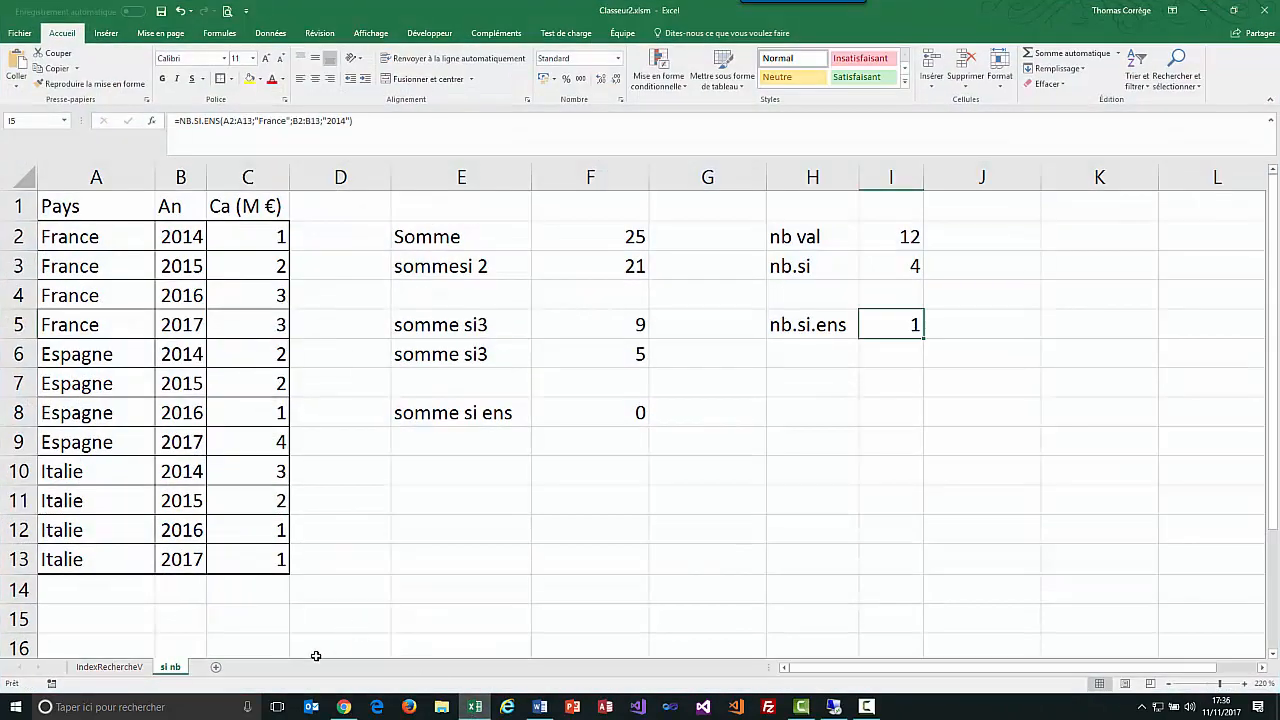
{"action": "left_click", "coordinate": [109, 667]}
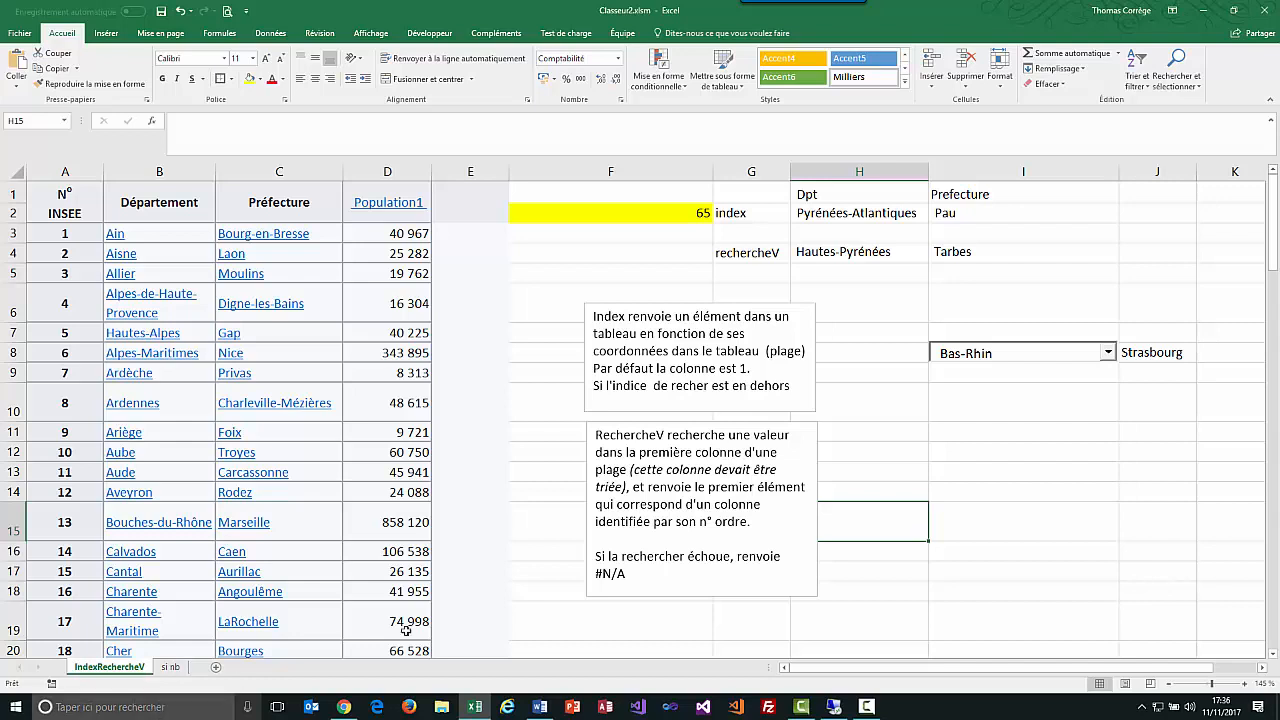
Enlarge the text box explaining the Index function upward to fit its full text
{"action": "left_click", "coordinate": [747, 370]}
{"action": "left_click_drag", "start_coordinate": [699, 302], "coordinate": [699, 285]}
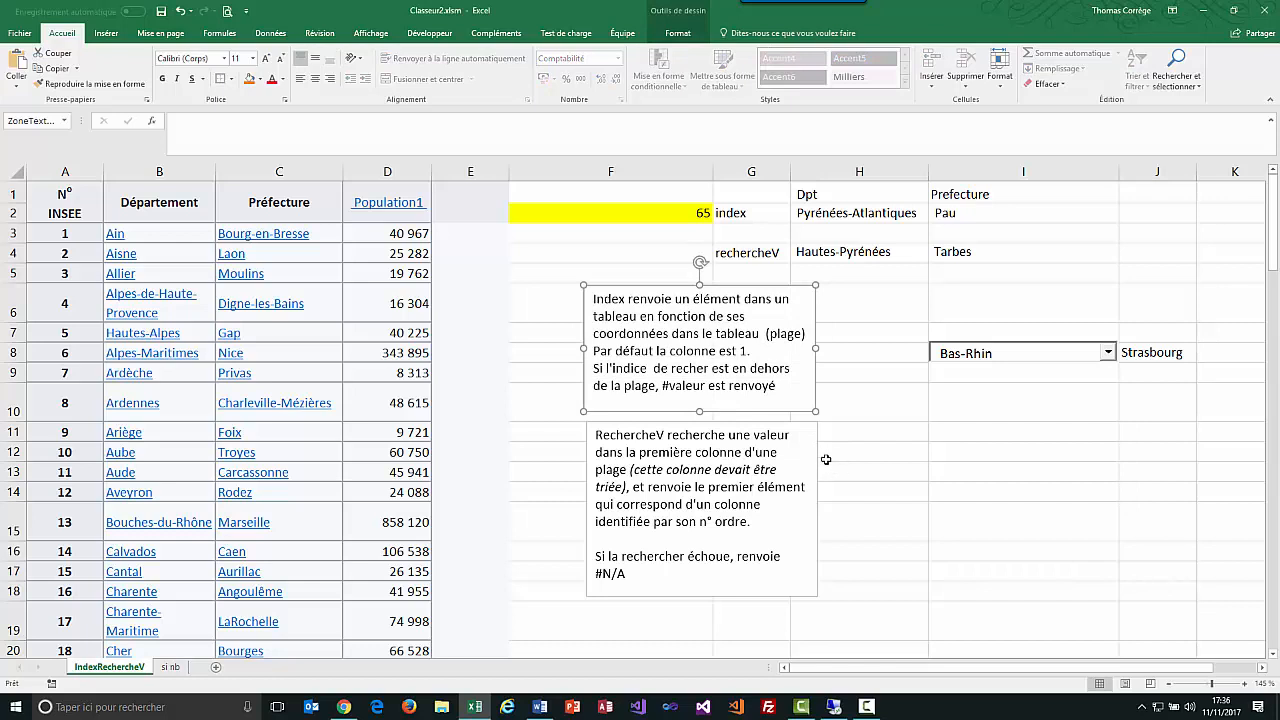
{"action": "left_click", "coordinate": [841, 349]}
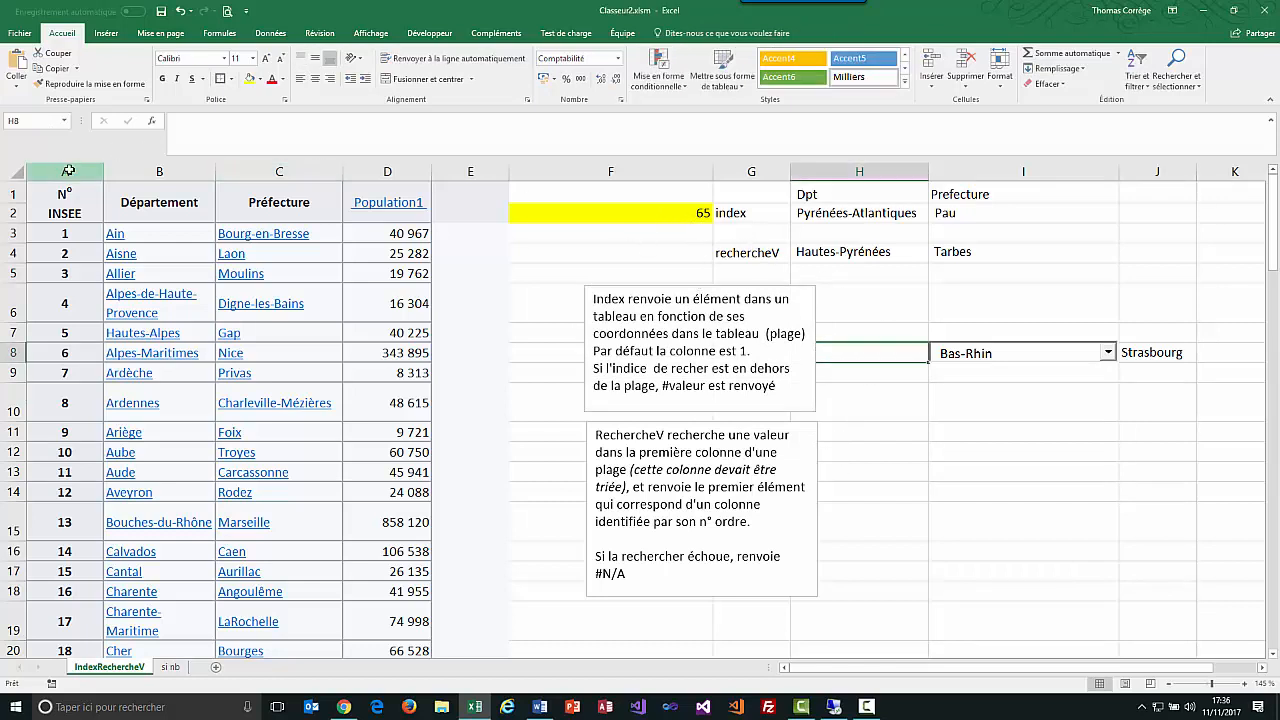
Highlight the department table in columns A to D and set the yellow lookup number in F2 to 1
{"action": "left_click_drag", "start_coordinate": [62, 171], "coordinate": [376, 147]}
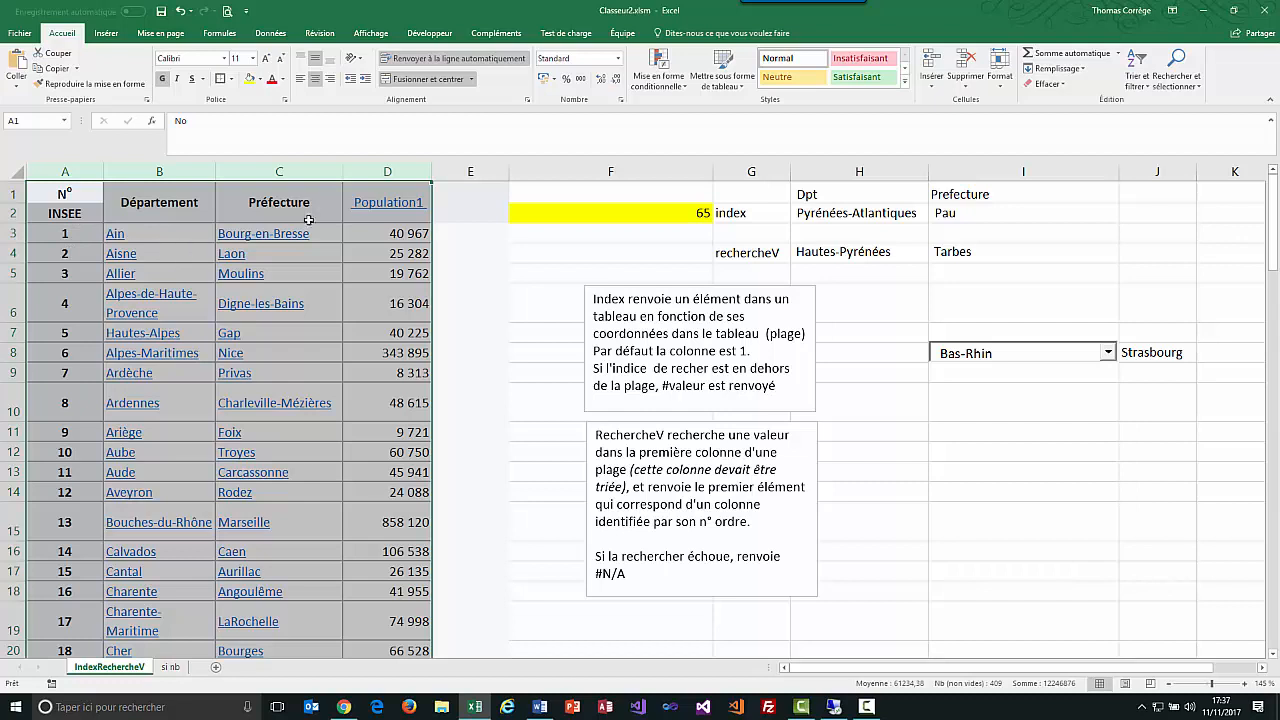
{"action": "left_click", "coordinate": [652, 217]}
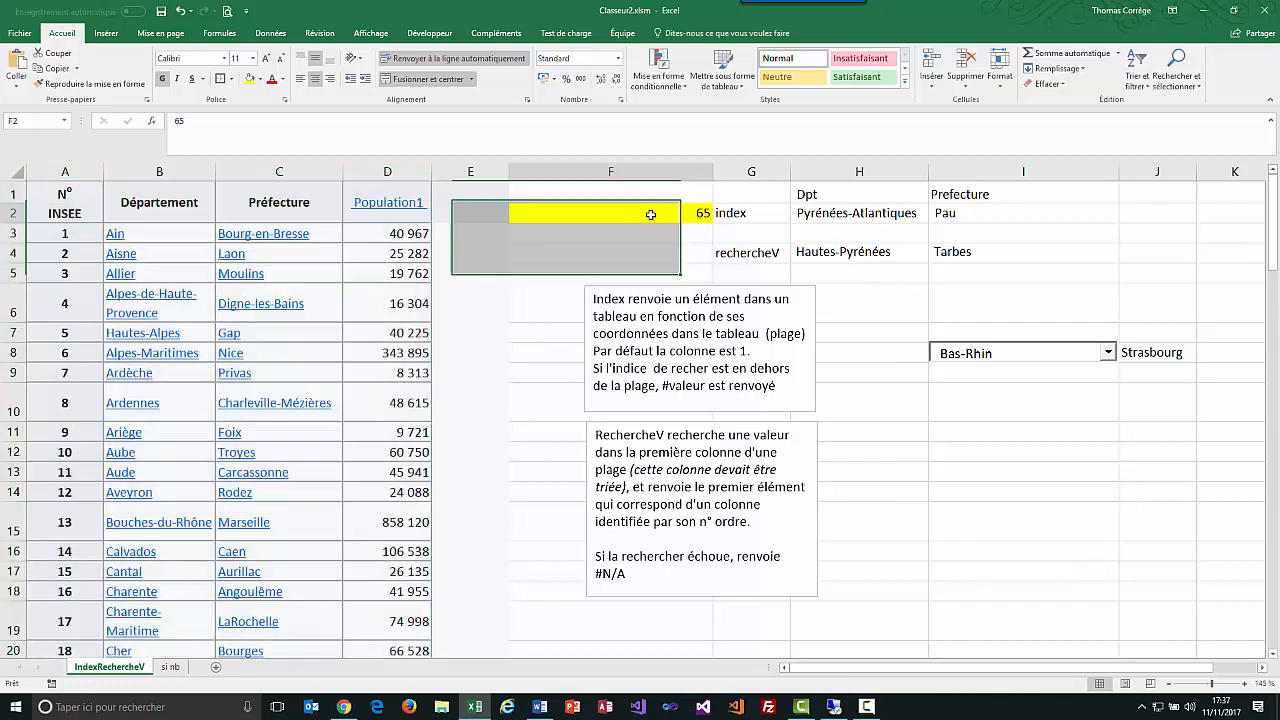
{"action": "double_click", "coordinate": [650, 215]}
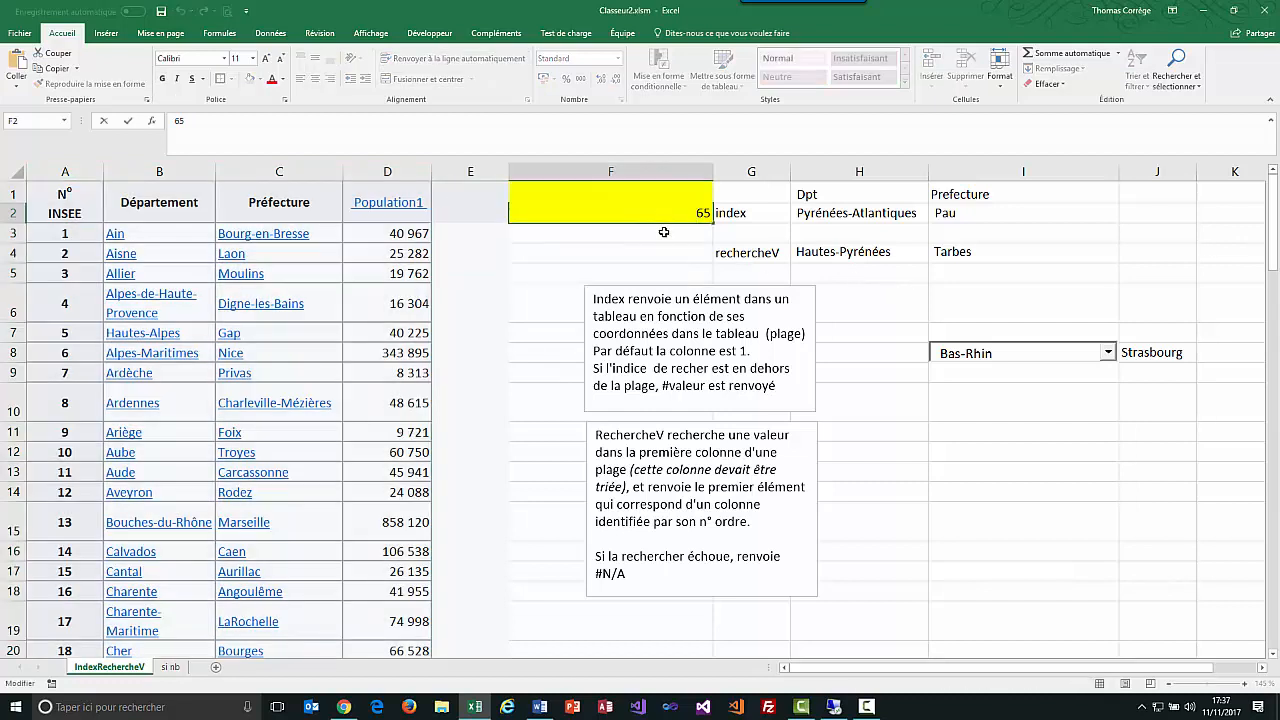
{"action": "key", "text": "BackSpace"}
{"action": "key", "text": "BackSpace"}
{"action": "key", "text": "Return"}
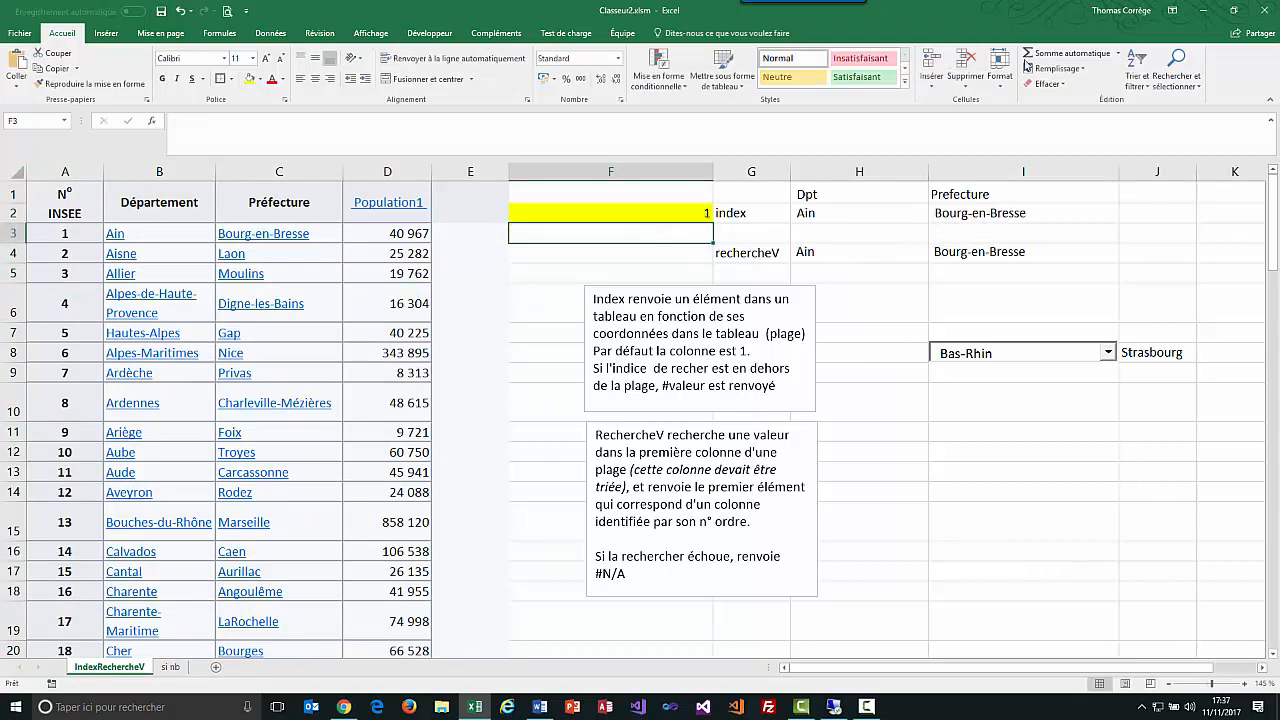
Review the matrix, row and column arguments of the INDEX formula in H2
{"action": "left_click", "coordinate": [862, 216]}
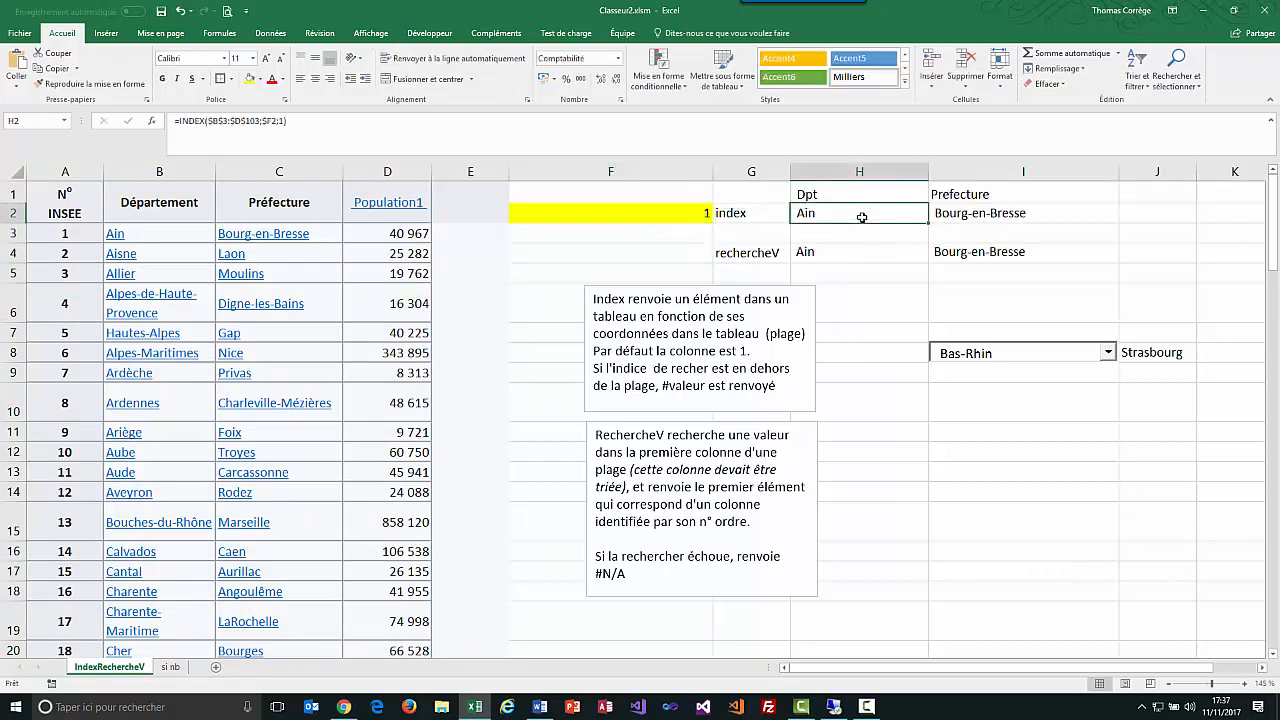
{"action": "double_click", "coordinate": [862, 216]}
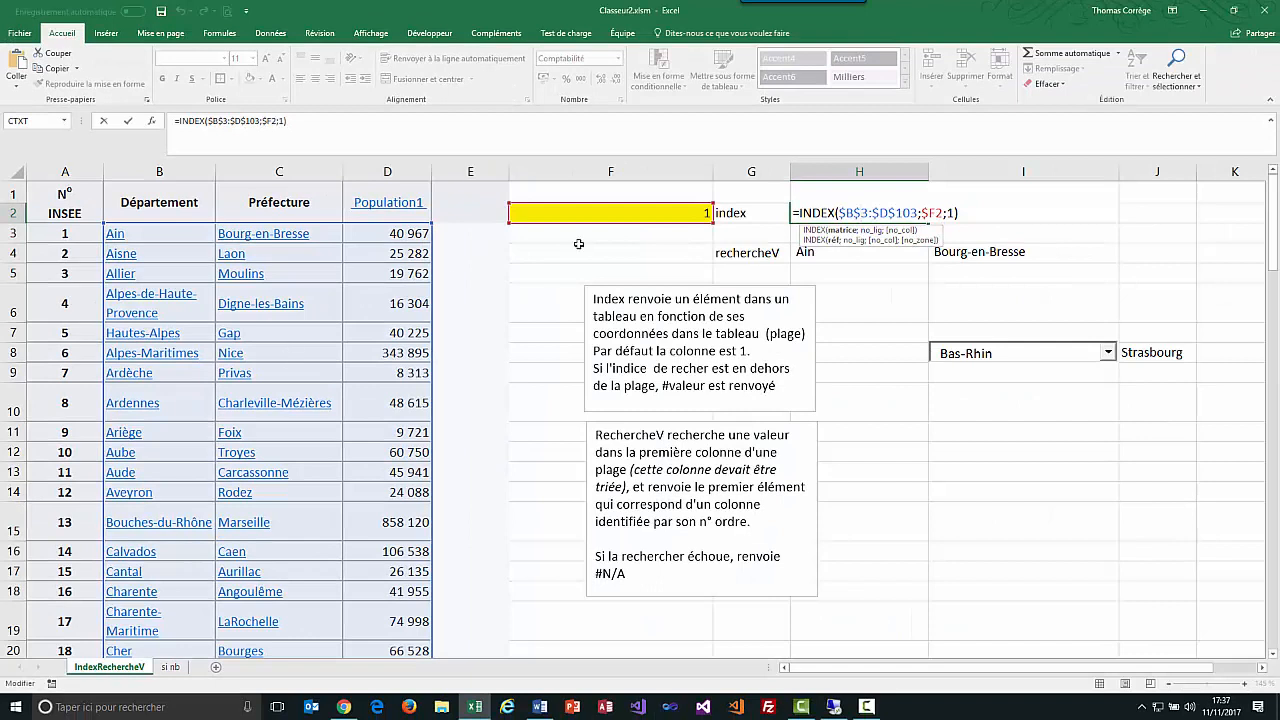
{"action": "left_click", "coordinate": [1256, 232]}
Enter 1 and then 8 as the lookup number in F2, and highlight the table's first eight department rows
{"action": "left_click", "coordinate": [617, 212]}
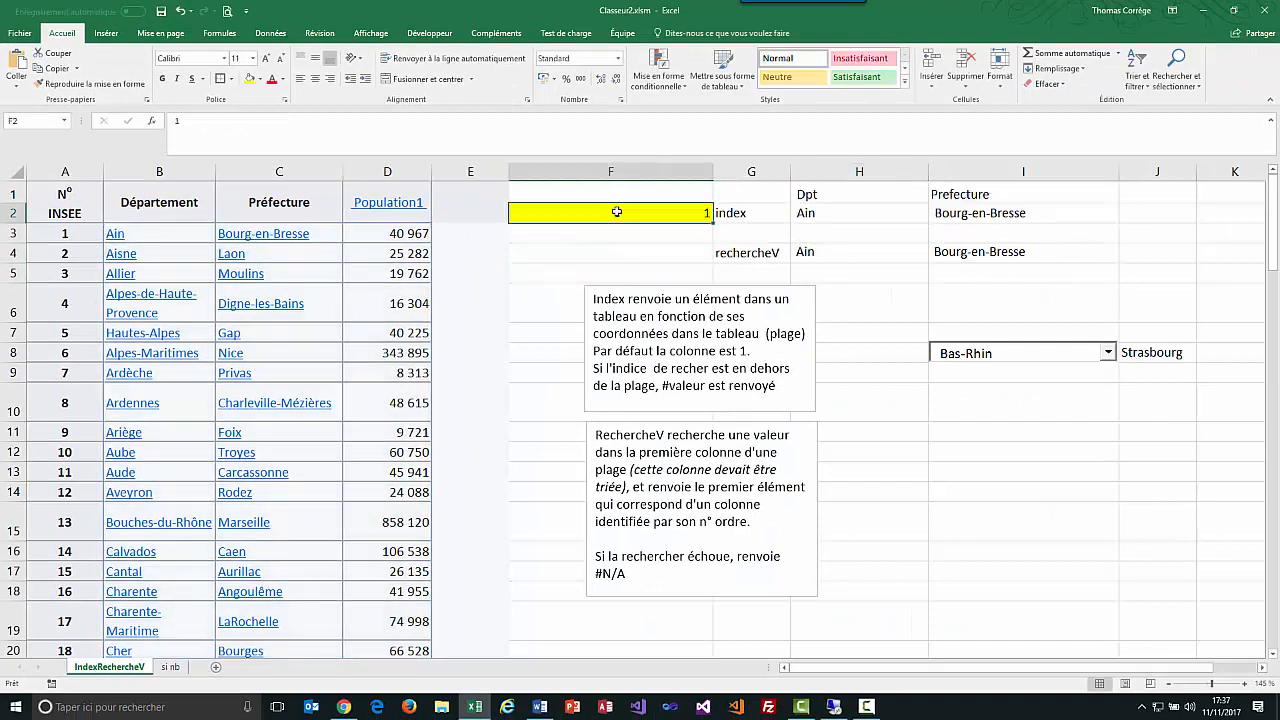
{"action": "type", "text": "1"}
{"action": "key", "text": "Return"}
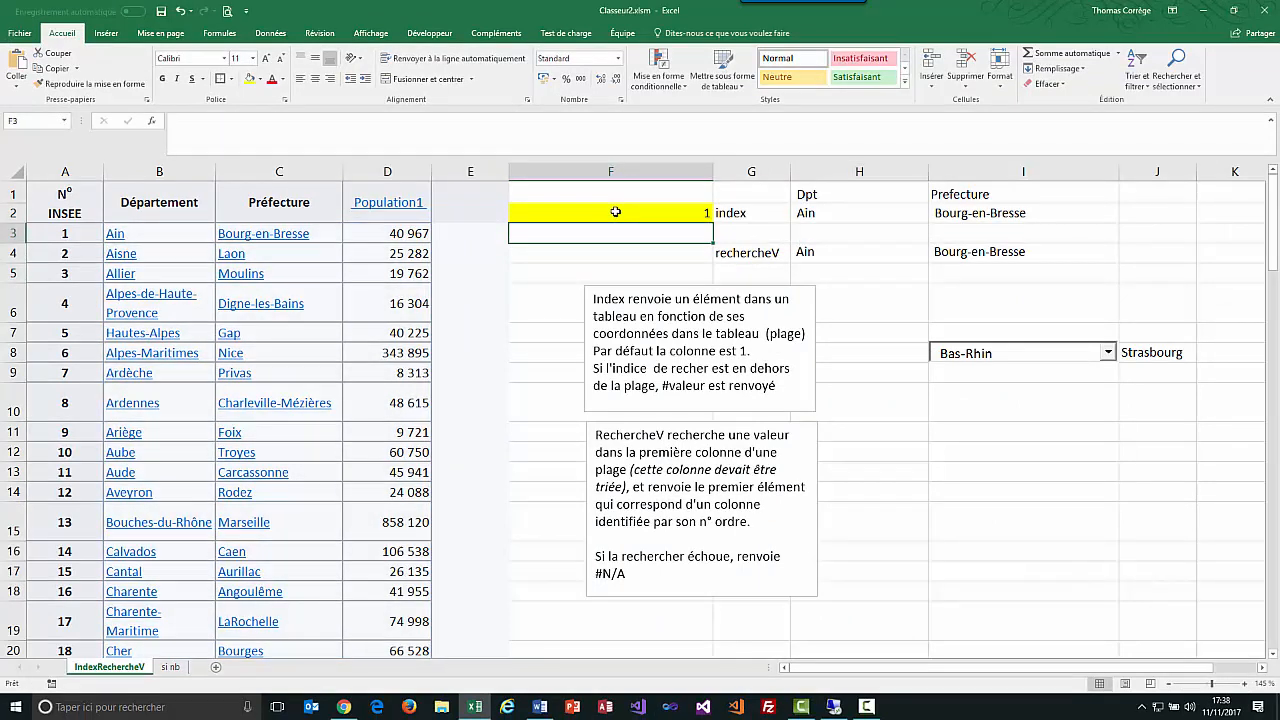
{"action": "left_click", "coordinate": [587, 206]}
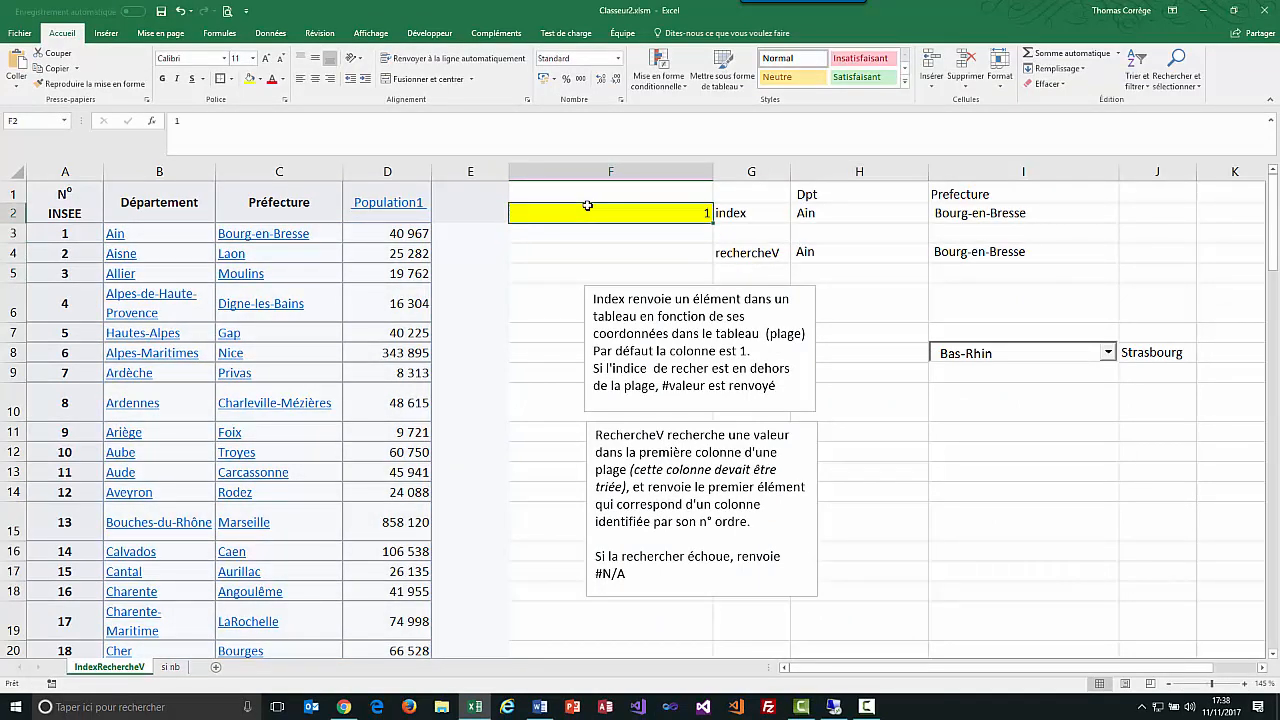
{"action": "type", "text": "8"}
{"action": "key", "text": "Return"}
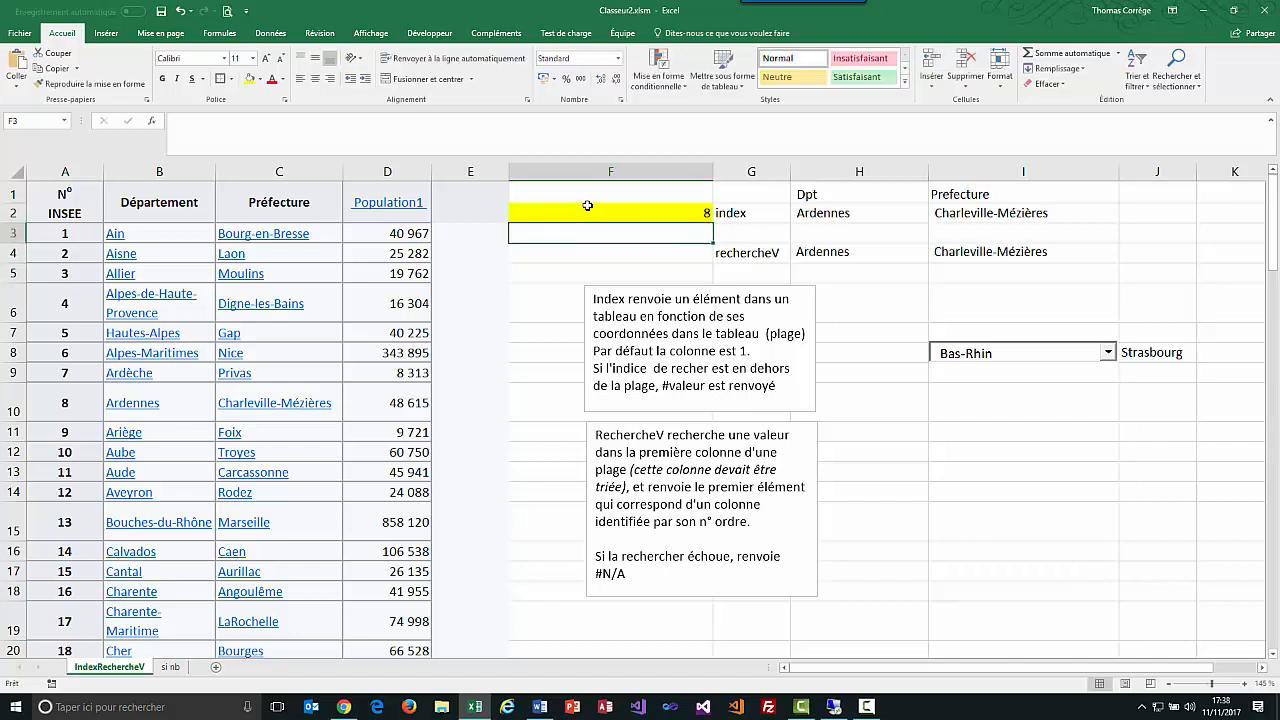
{"action": "left_click_drag", "start_coordinate": [50, 238], "coordinate": [97, 412]}
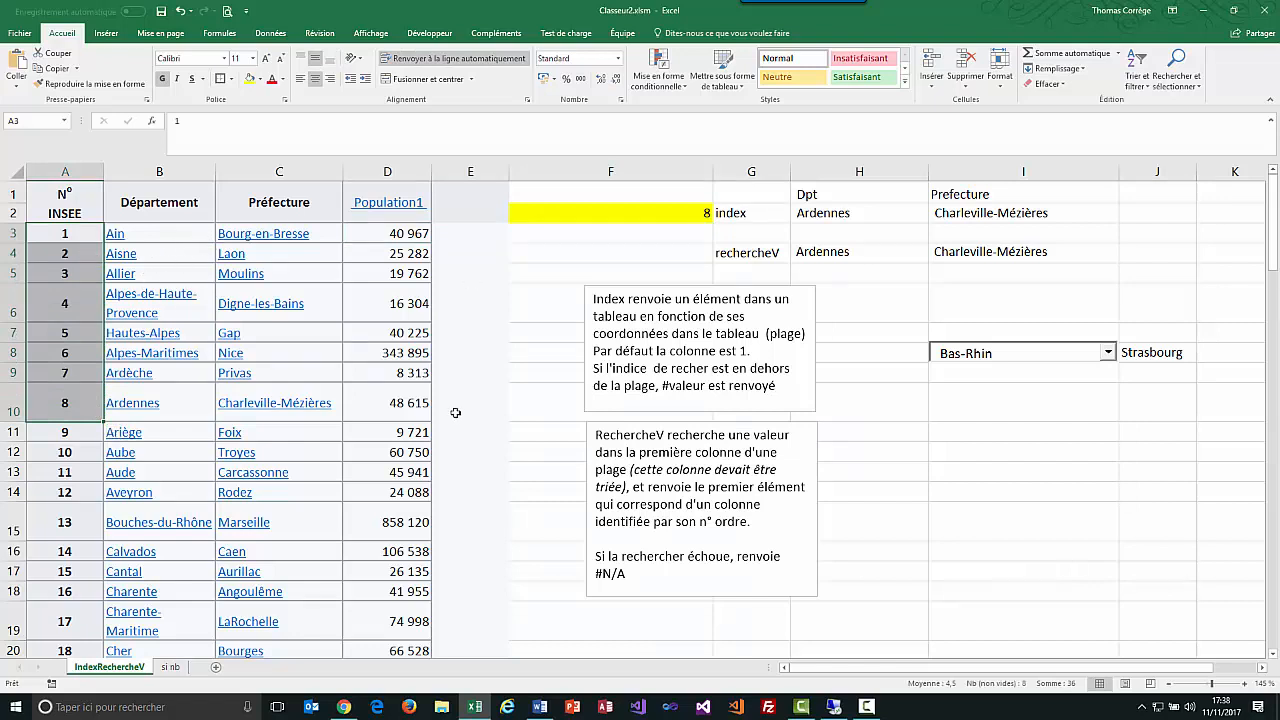
{"action": "left_click_drag", "start_coordinate": [455, 412], "coordinate": [158, 233]}
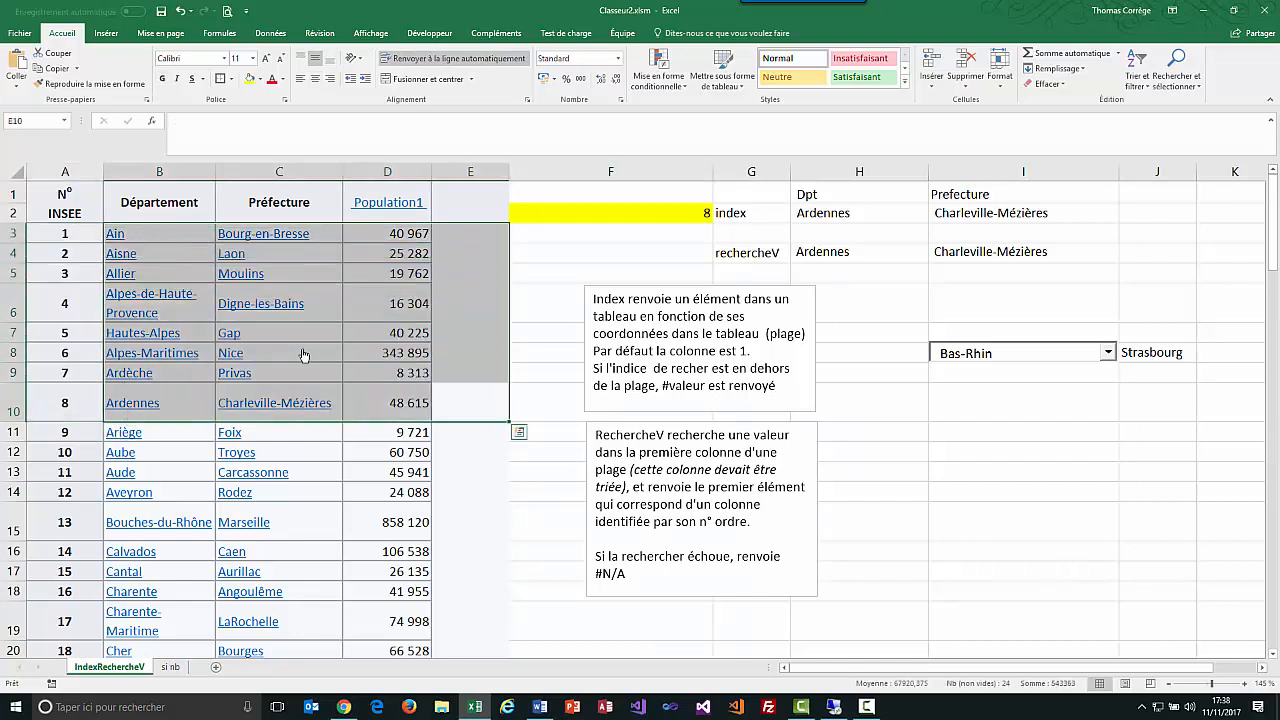
Review the INDEX formula in I2, in particular its column argument, against the Prefecture heading in I1
{"action": "left_click", "coordinate": [1007, 213]}
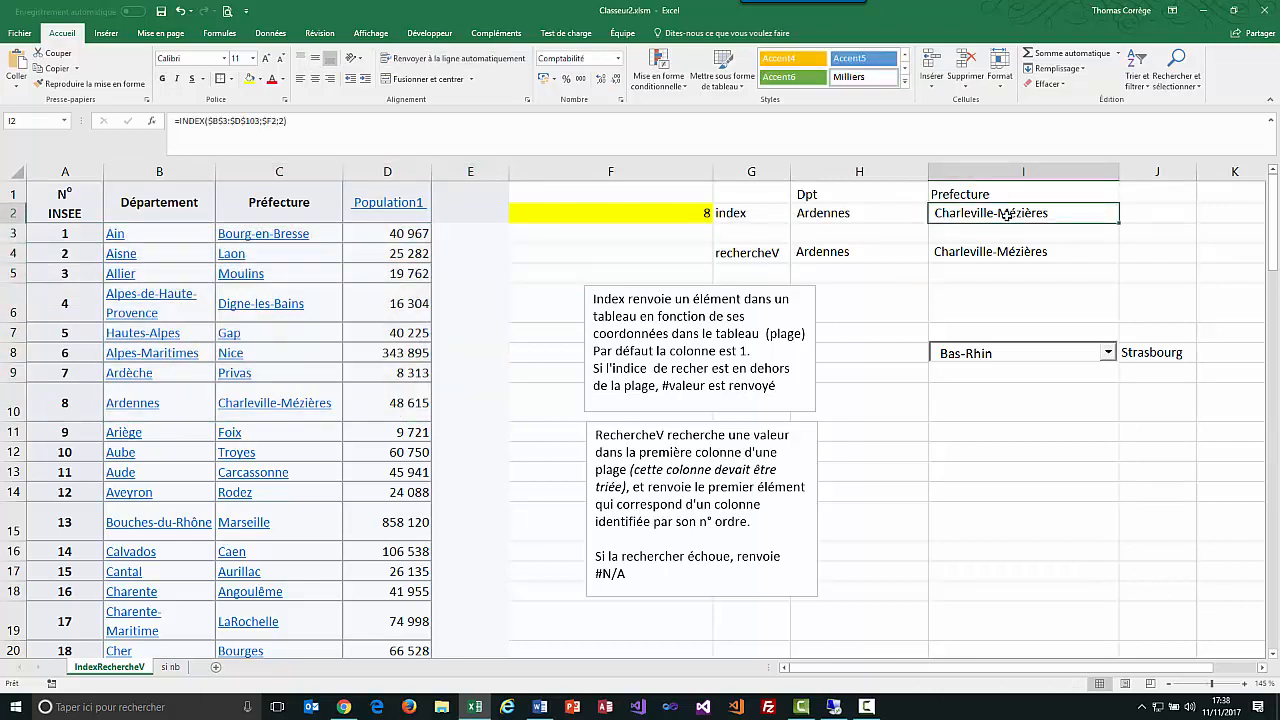
{"action": "double_click", "coordinate": [1007, 213]}
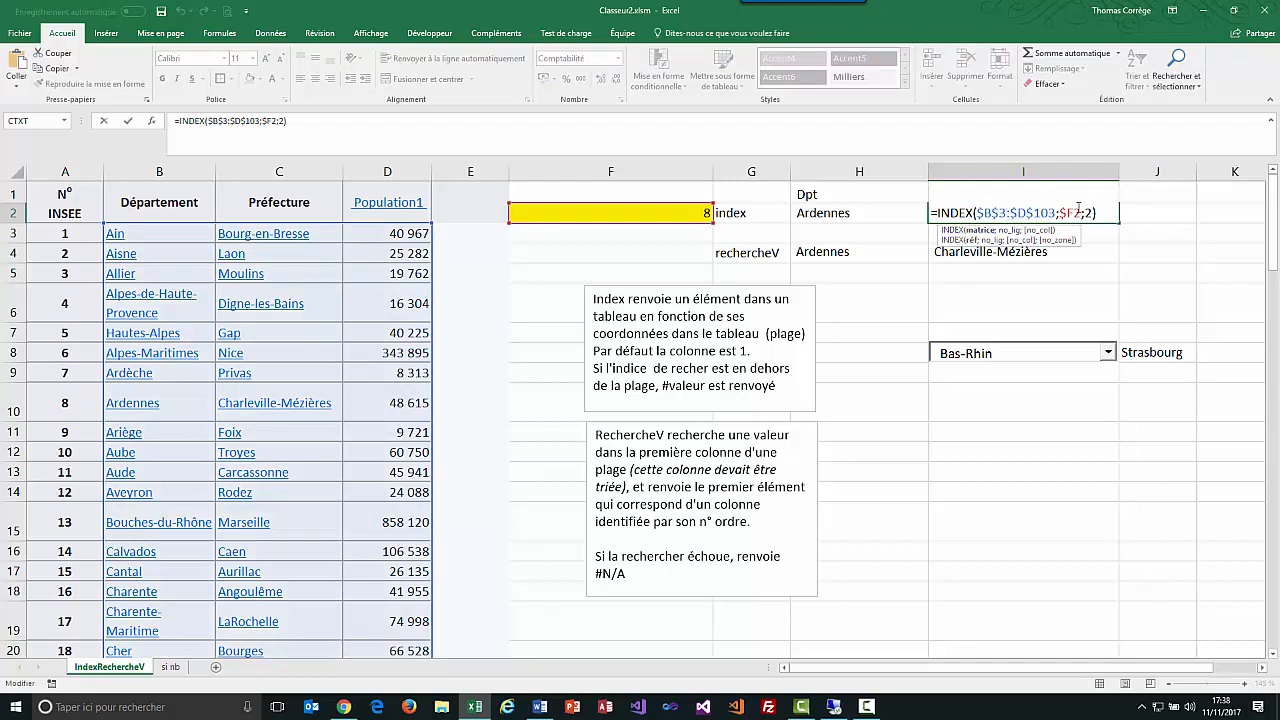
{"action": "left_click", "coordinate": [1105, 218]}
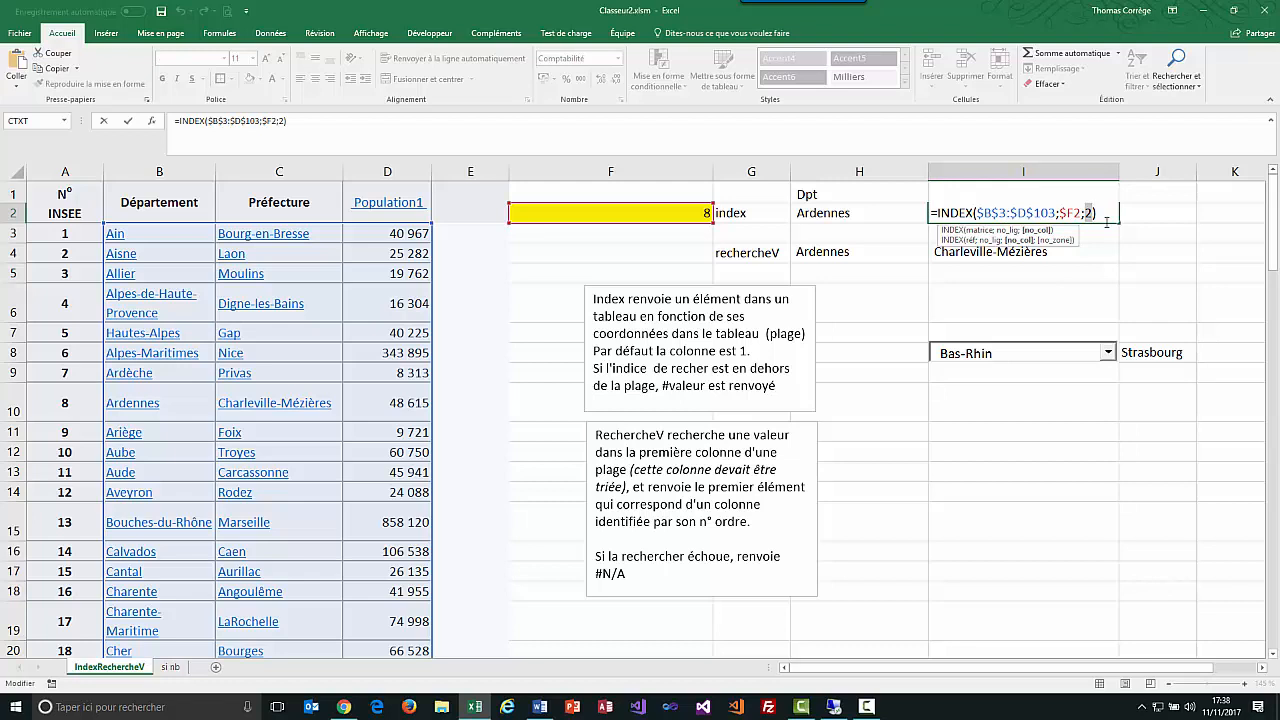
{"action": "key", "text": "ctrl+Return"}
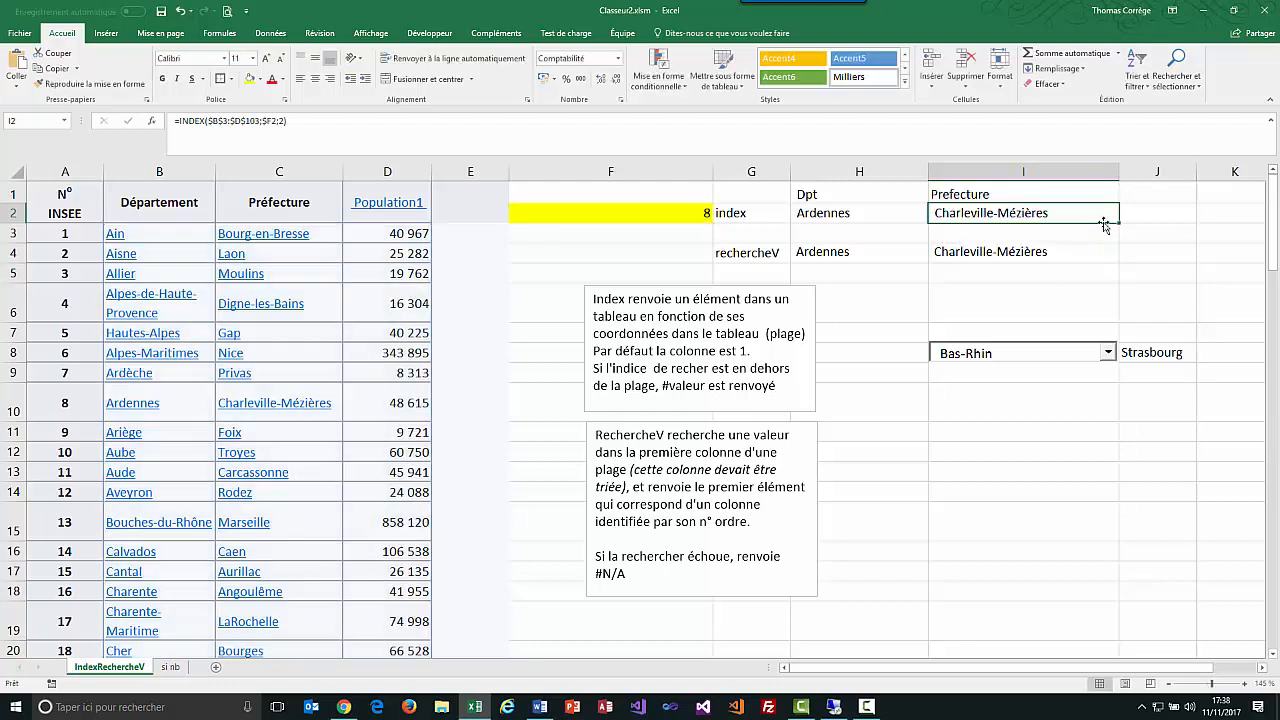
{"action": "left_click", "coordinate": [1019, 196]}
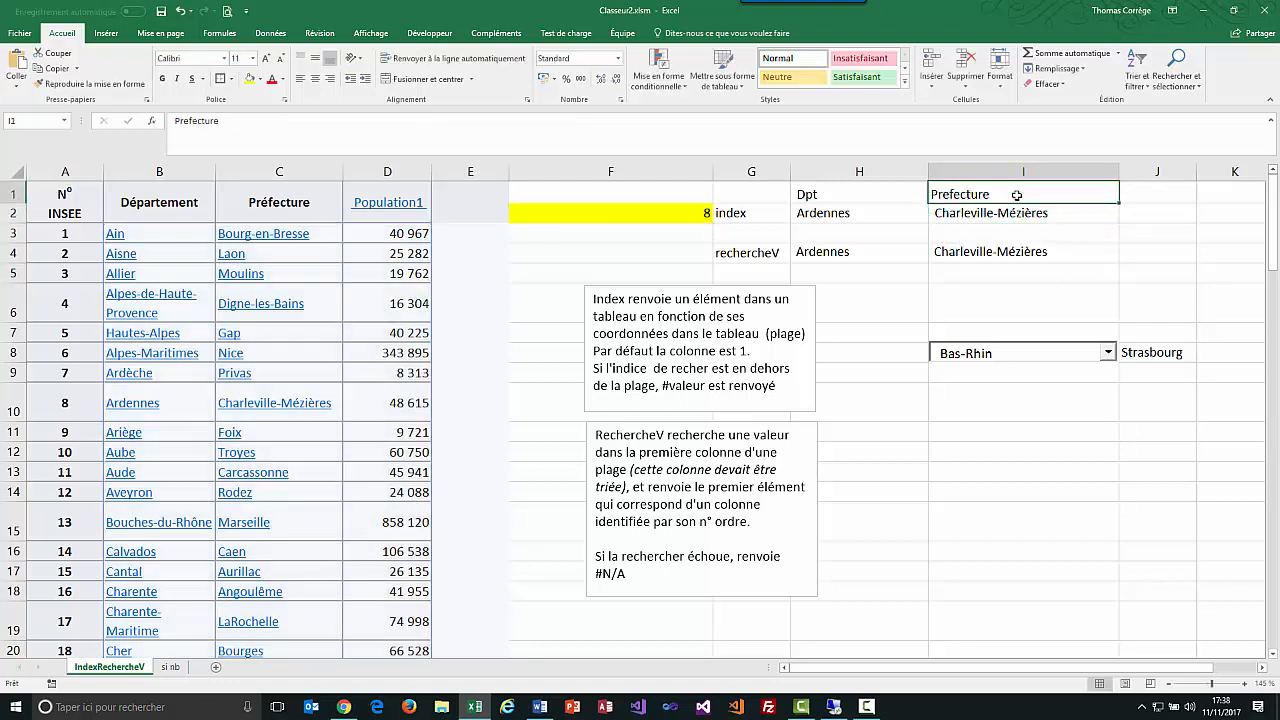
Set the lookup number in F2 to 2 and inspect the INDEX results in H2 and I2
{"action": "left_click", "coordinate": [685, 217]}
{"action": "type", "text": "27"}
{"action": "key", "text": "BackSpace"}
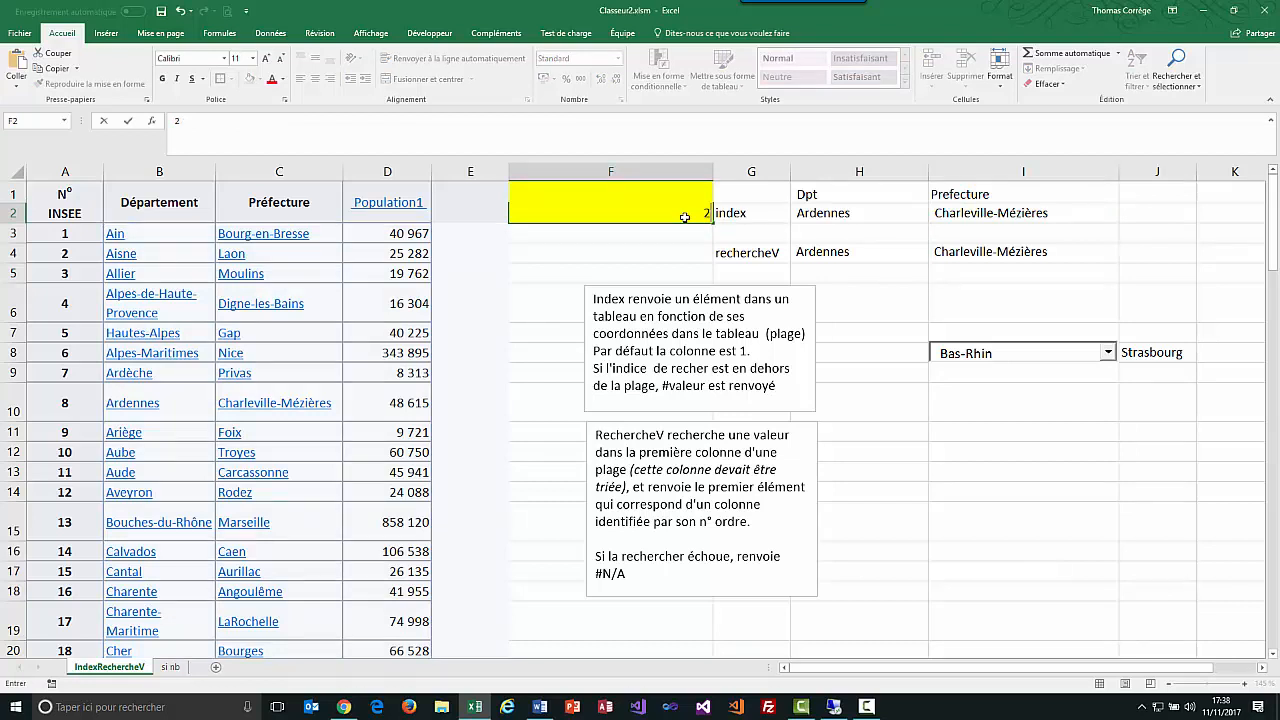
{"action": "key", "text": "Return"}
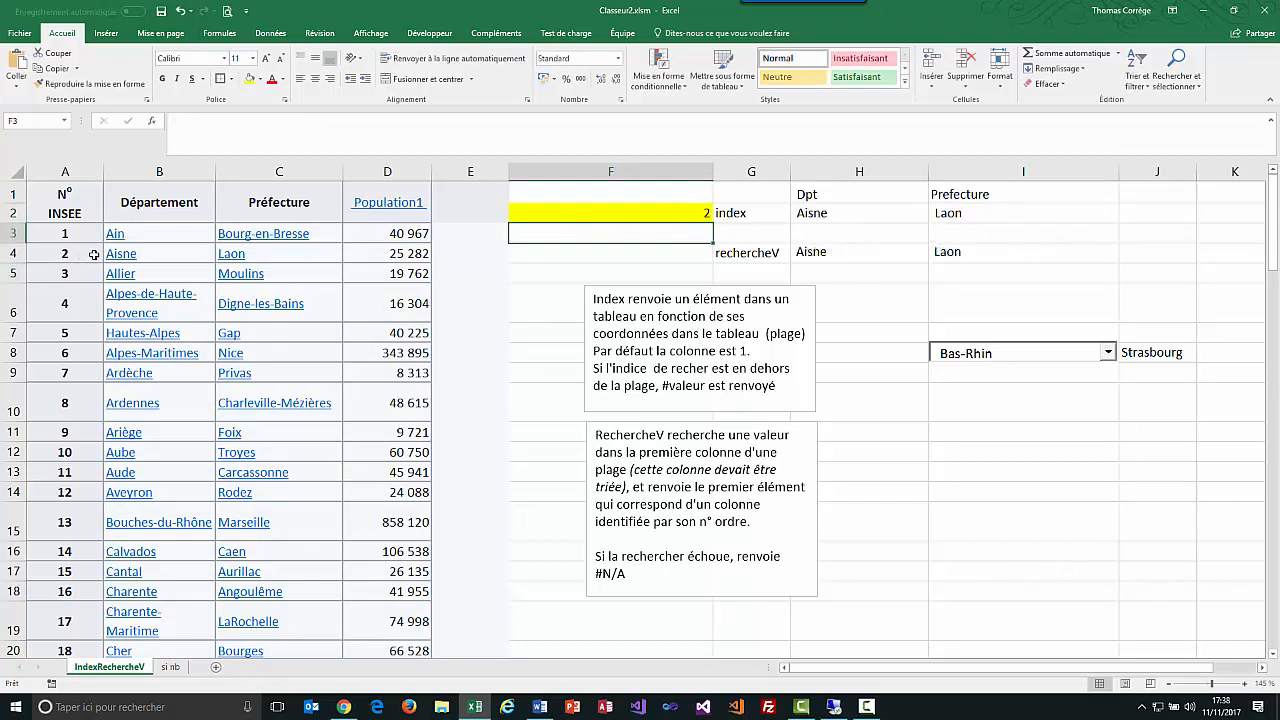
{"action": "left_click", "coordinate": [850, 216]}
{"action": "left_click", "coordinate": [980, 213]}
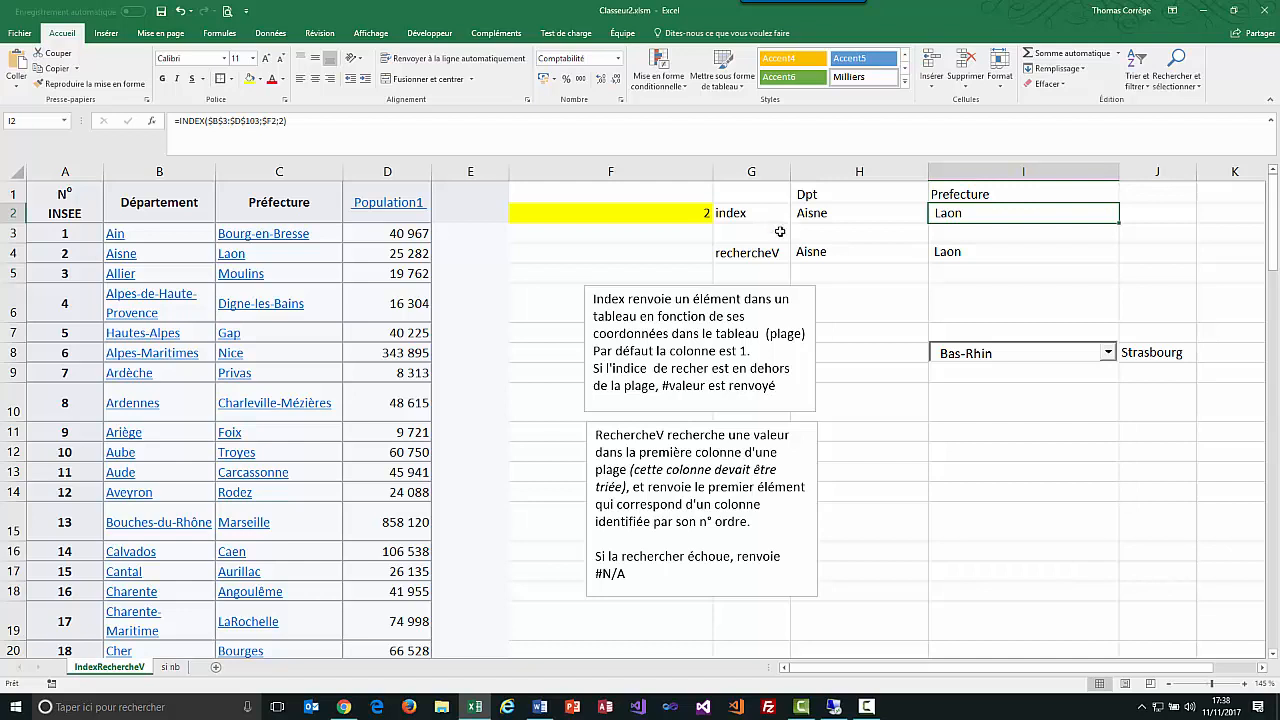
Review the rechercheV label in G4, the formula in H4 and the full RechercheV explanation in the text box
{"action": "left_click", "coordinate": [766, 255]}
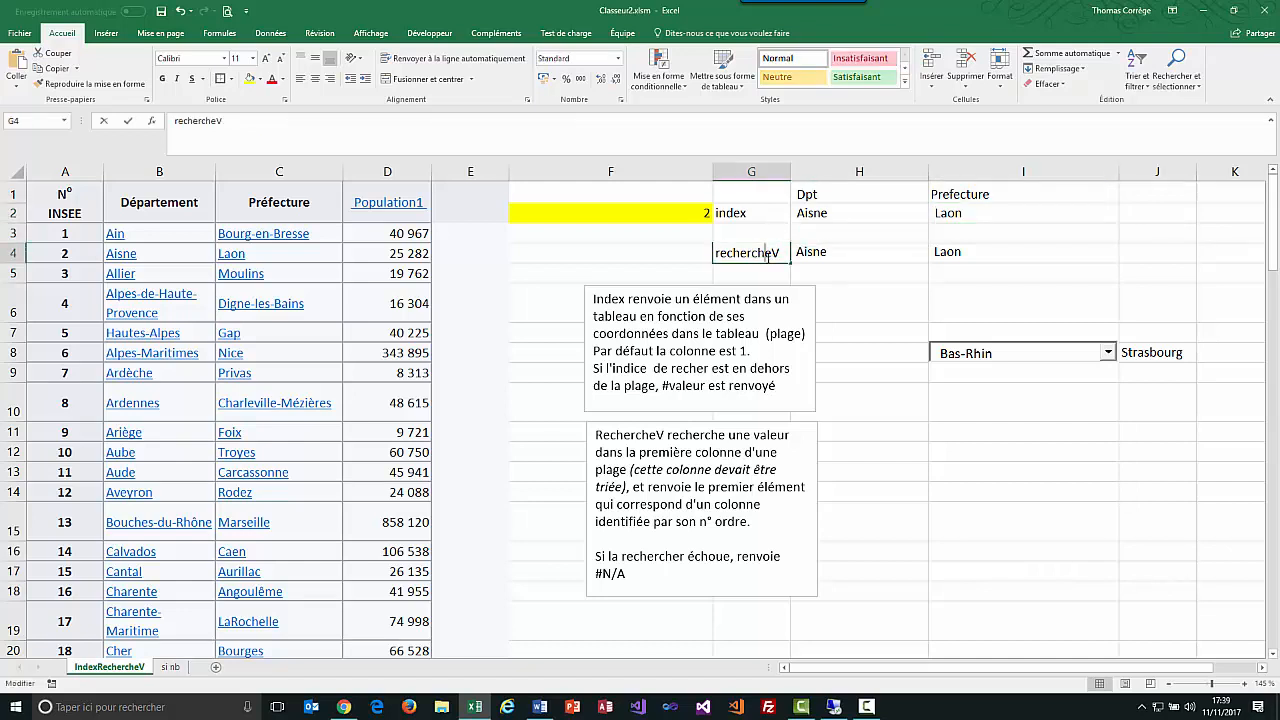
{"action": "left_click", "coordinate": [836, 254]}
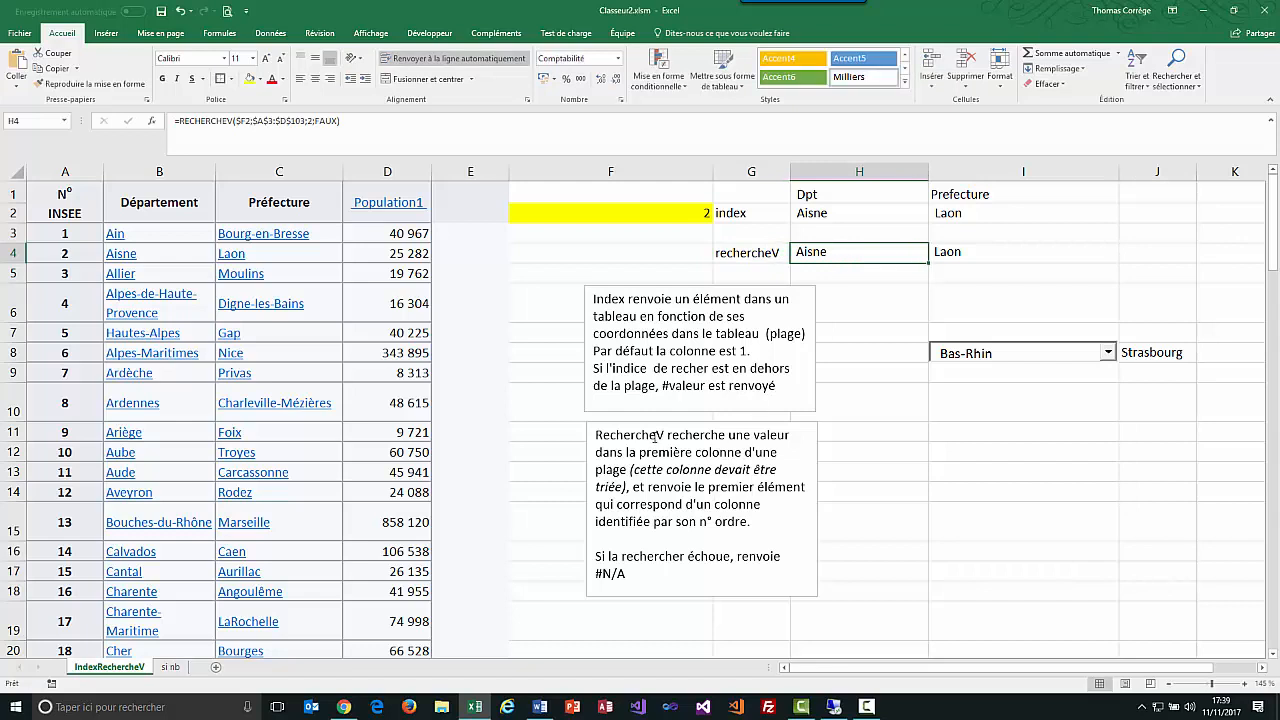
{"action": "left_click_drag", "start_coordinate": [656, 436], "coordinate": [664, 436]}
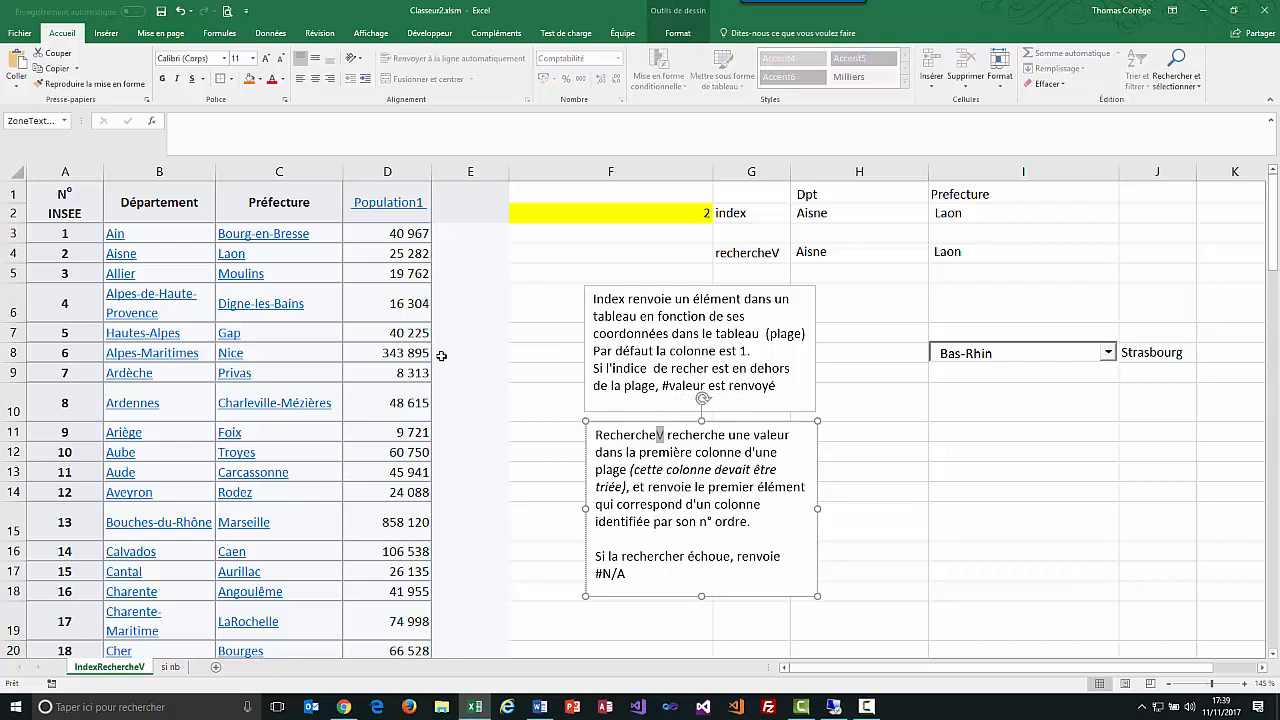
{"action": "key", "text": "ctrl+a"}
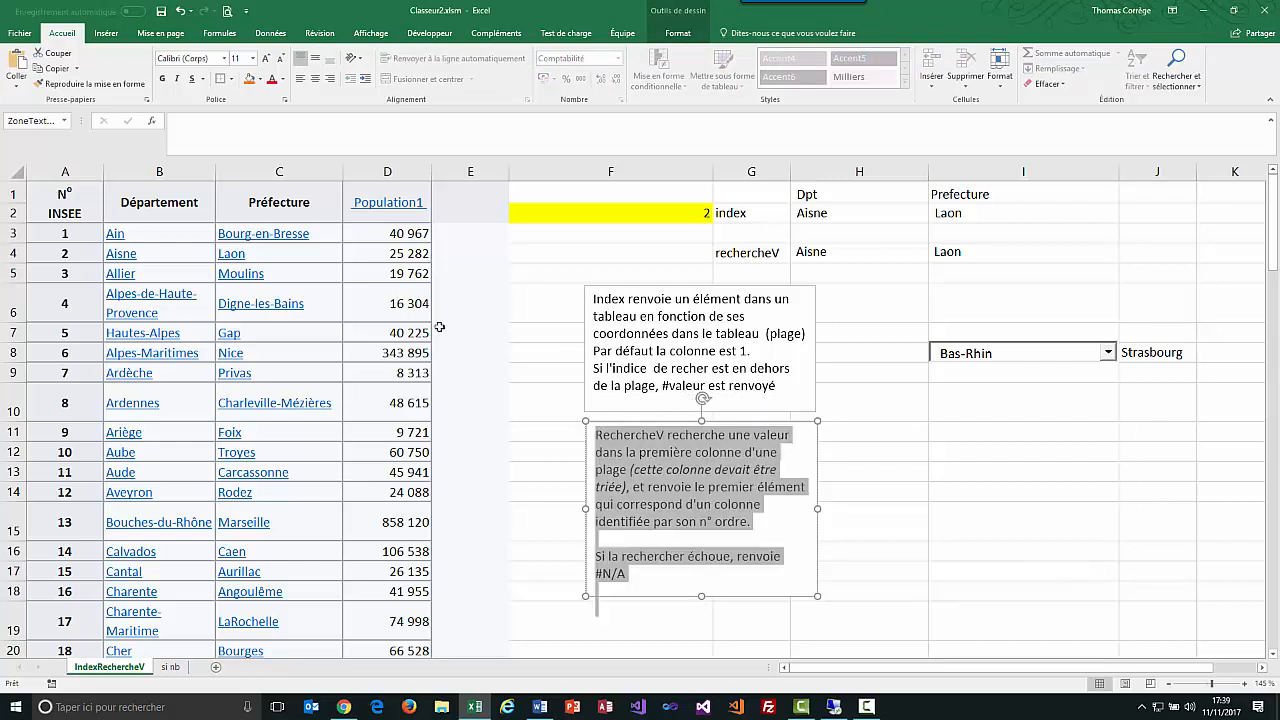
{"action": "left_click", "coordinate": [518, 316]}
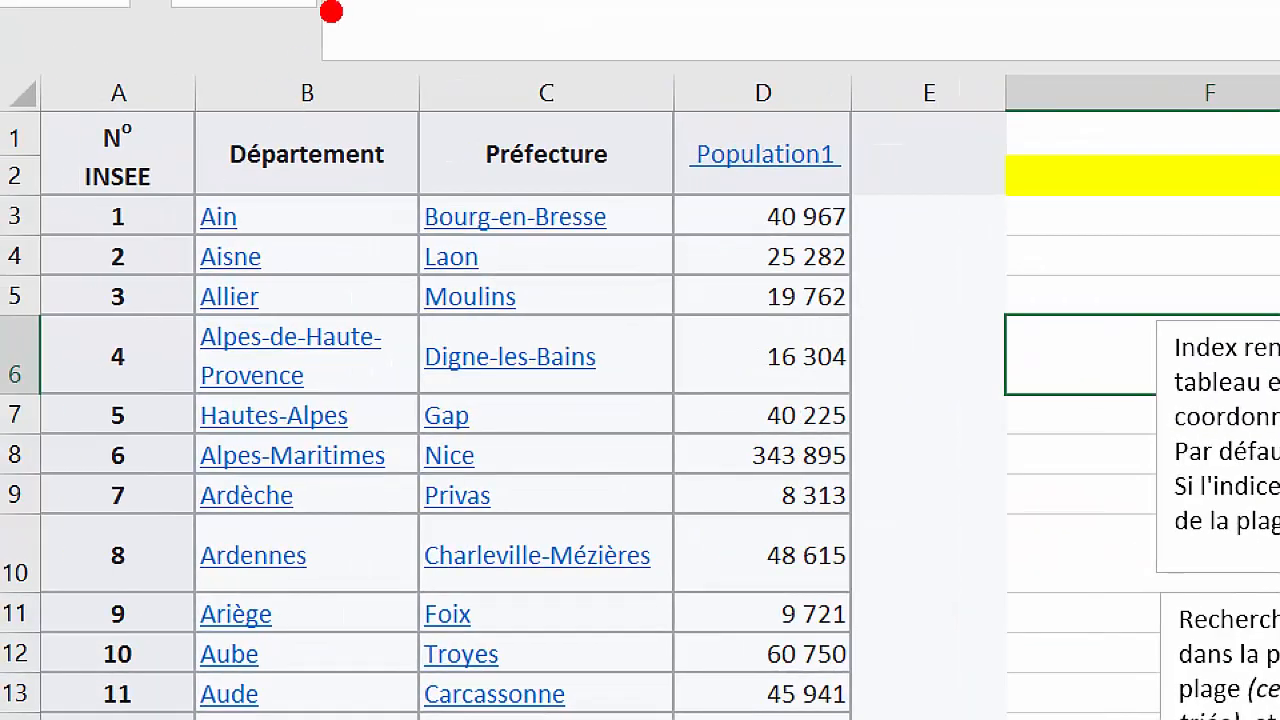
Annotate the magnified table with an arrow over Département, a circle around INSEE number 1 and dots beside the other headings
{"action": "mouse_move", "coordinate": [258, 35]}
{"action": "left_mouse_down"}
{"action": "mouse_move", "coordinate": [246, 170]}
{"action": "mouse_move", "coordinate": [212, 124]}
{"action": "mouse_move", "coordinate": [275, 194]}
{"action": "mouse_move", "coordinate": [270, 176]}
{"action": "mouse_move", "coordinate": [309, 143]}
{"action": "left_mouse_up"}
{"action": "left_click_drag", "start_coordinate": [277, 47], "coordinate": [269, 158]}
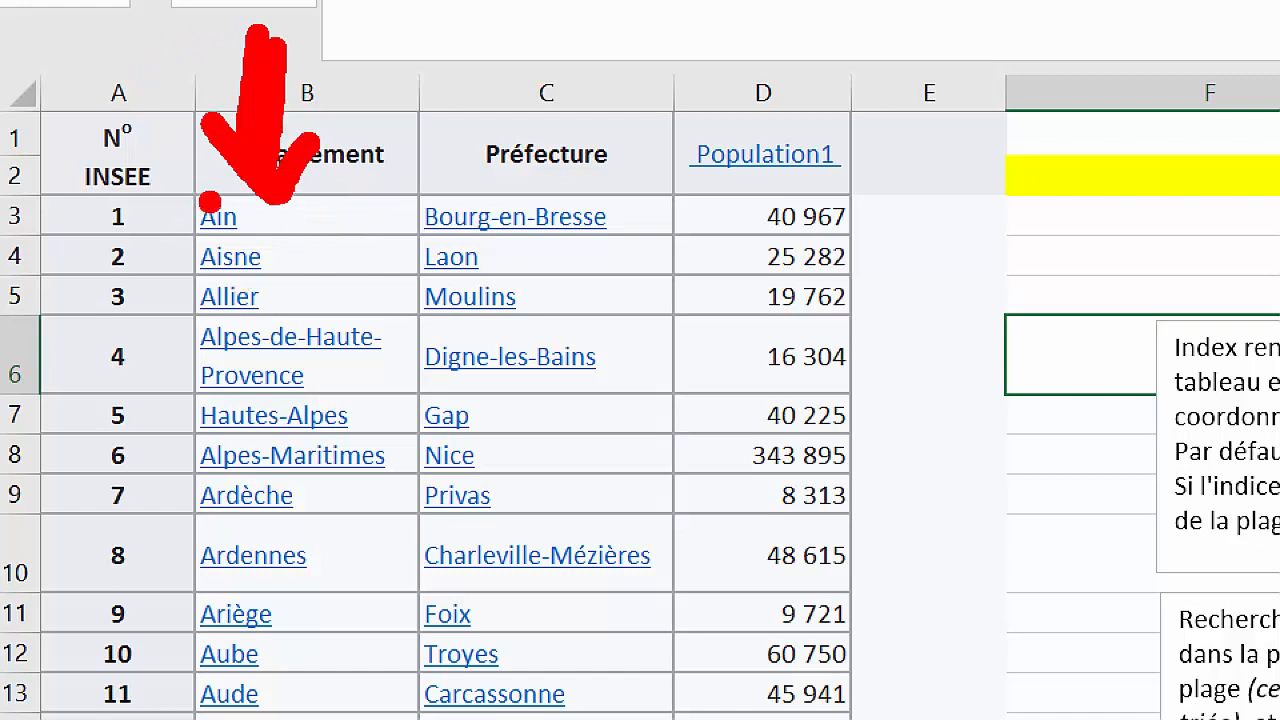
{"action": "mouse_move", "coordinate": [118, 189]}
{"action": "left_mouse_down"}
{"action": "mouse_move", "coordinate": [82, 226]}
{"action": "mouse_move", "coordinate": [158, 238]}
{"action": "mouse_move", "coordinate": [124, 182]}
{"action": "left_mouse_up"}
{"action": "left_click", "coordinate": [377, 183]}
{"action": "left_click", "coordinate": [476, 172]}
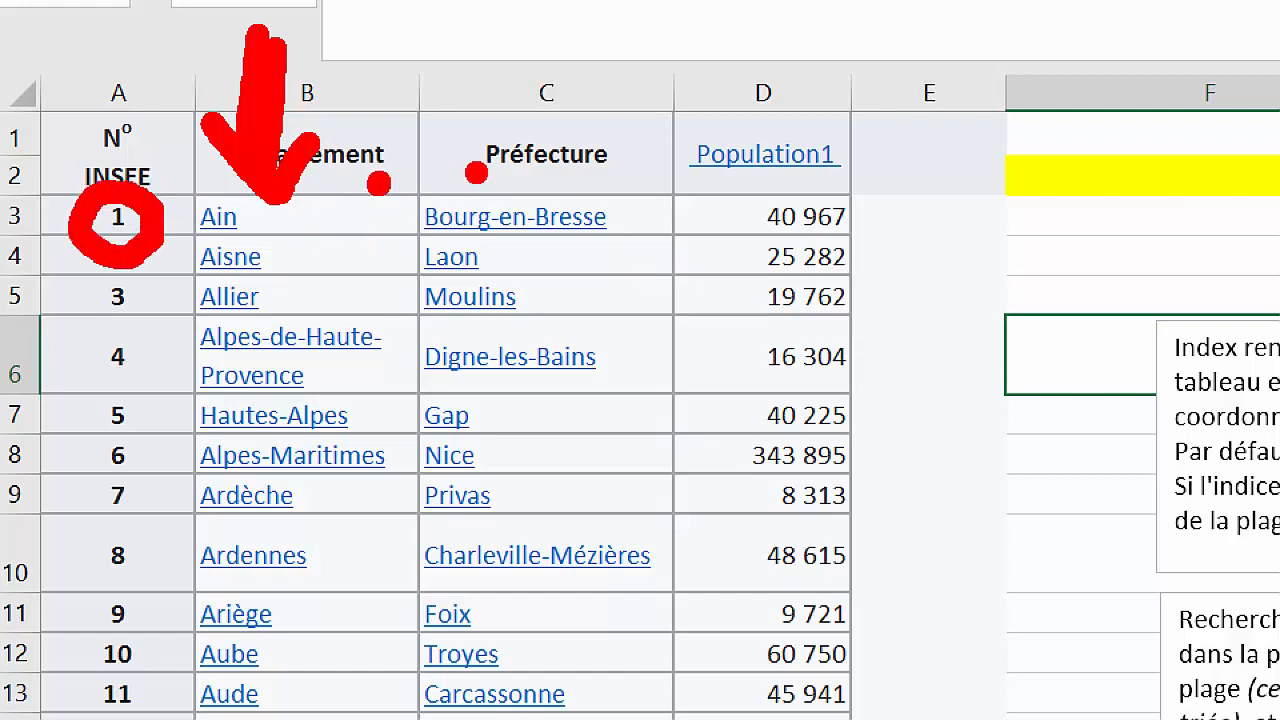
{"action": "left_click", "coordinate": [701, 164]}
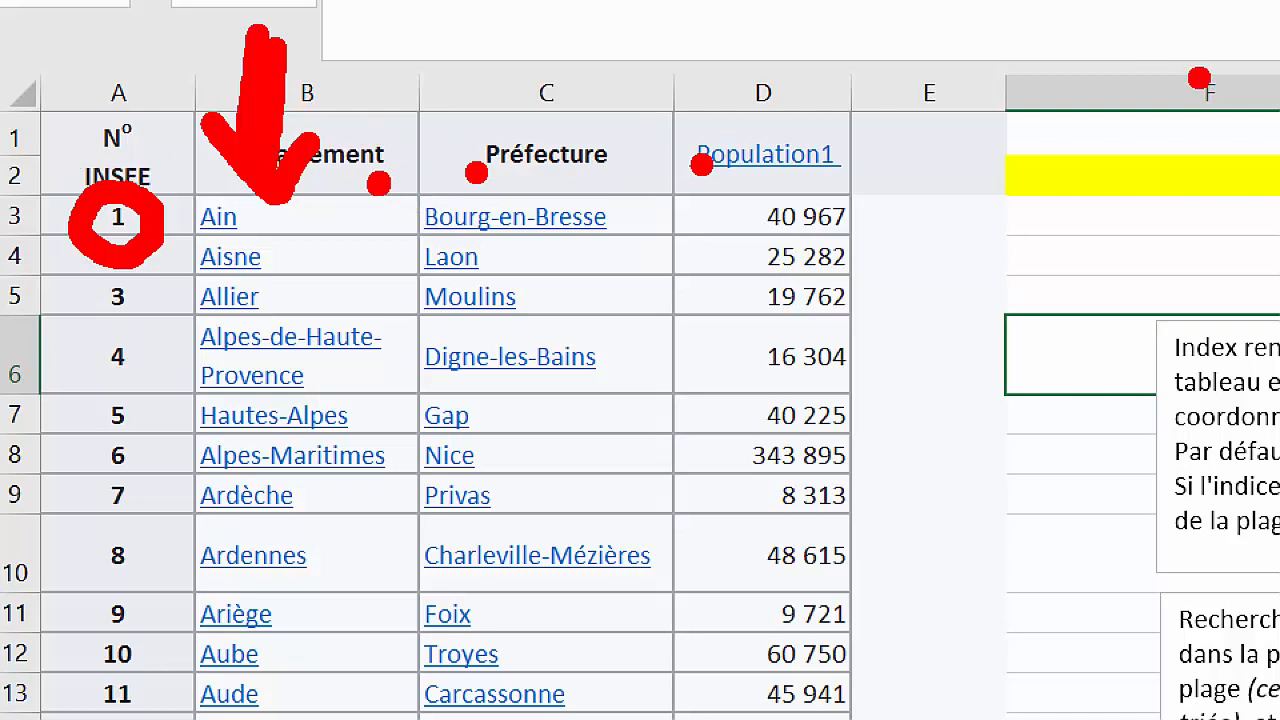
{"action": "key", "text": "Escape"}
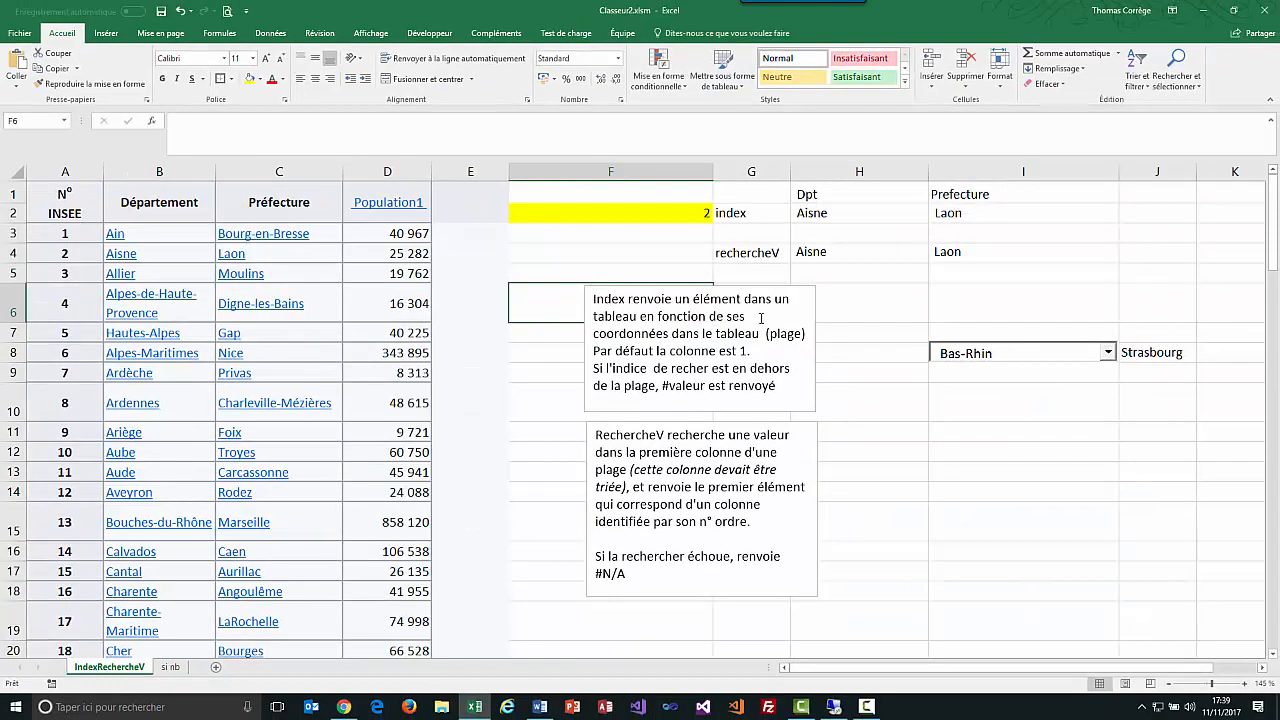
Open the RECHERCHEV formula in H4 and underline its lookup value, table, column index and approximate match arguments in red
{"action": "double_click", "coordinate": [818, 260]}
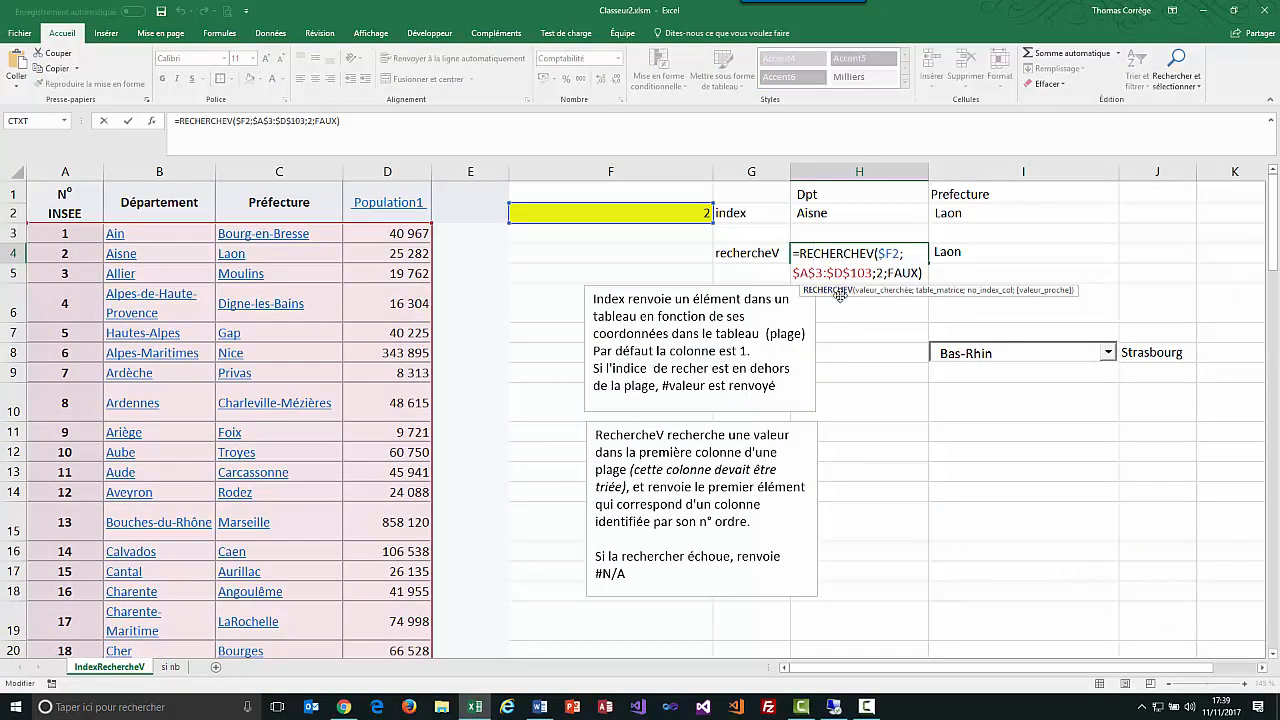
{"action": "key", "text": "ctrl+1"}
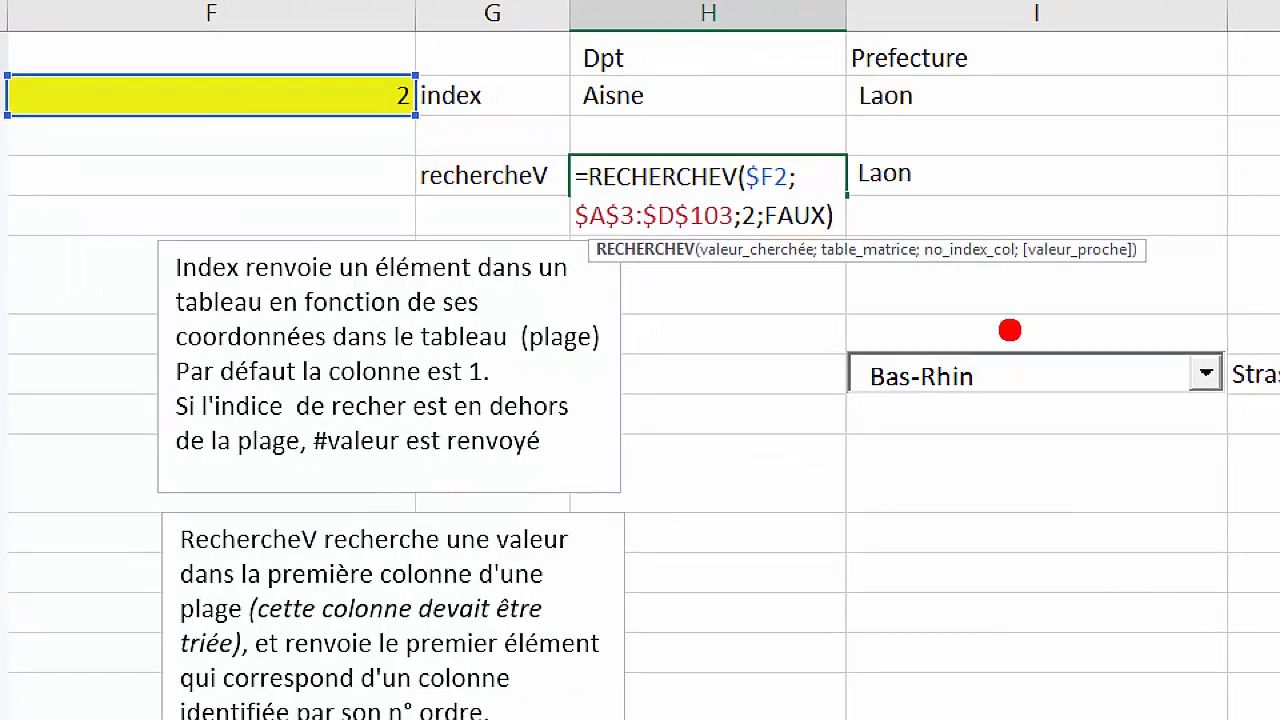
{"action": "mouse_move", "coordinate": [709, 268]}
{"action": "left_mouse_down"}
{"action": "mouse_move", "coordinate": [752, 292]}
{"action": "mouse_move", "coordinate": [790, 278]}
{"action": "left_mouse_up"}
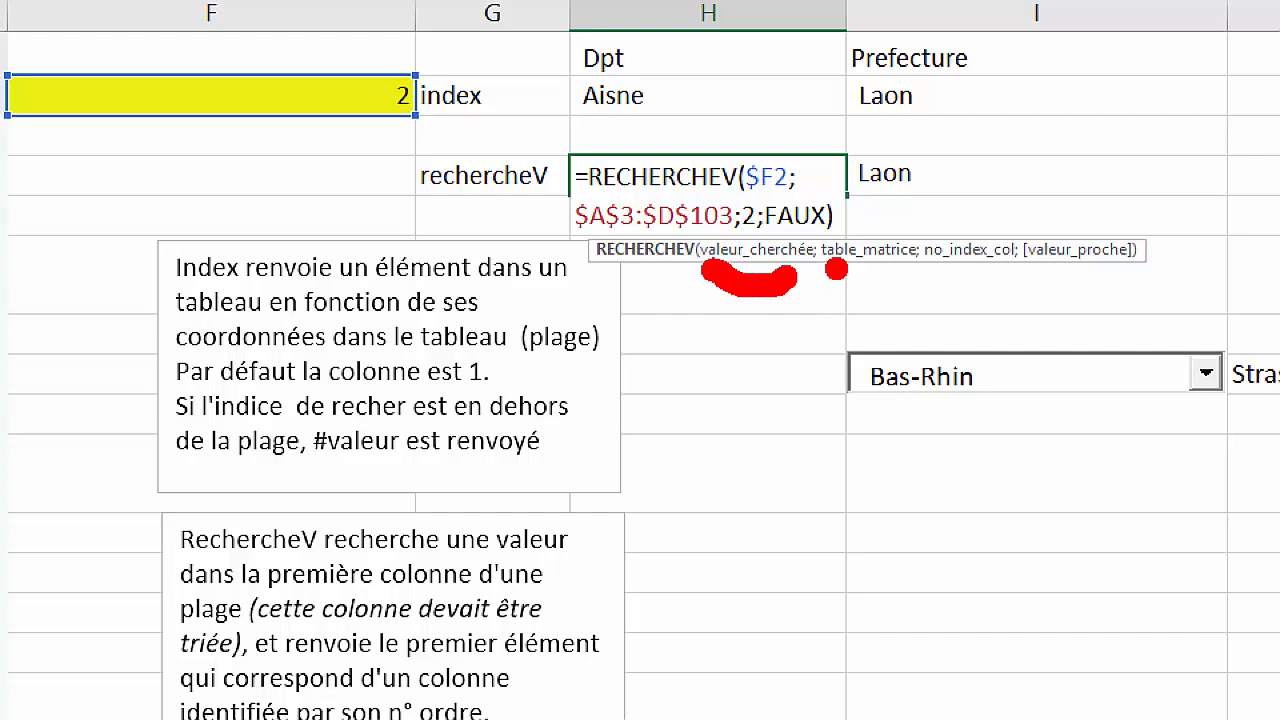
{"action": "left_click_drag", "start_coordinate": [833, 264], "coordinate": [899, 284]}
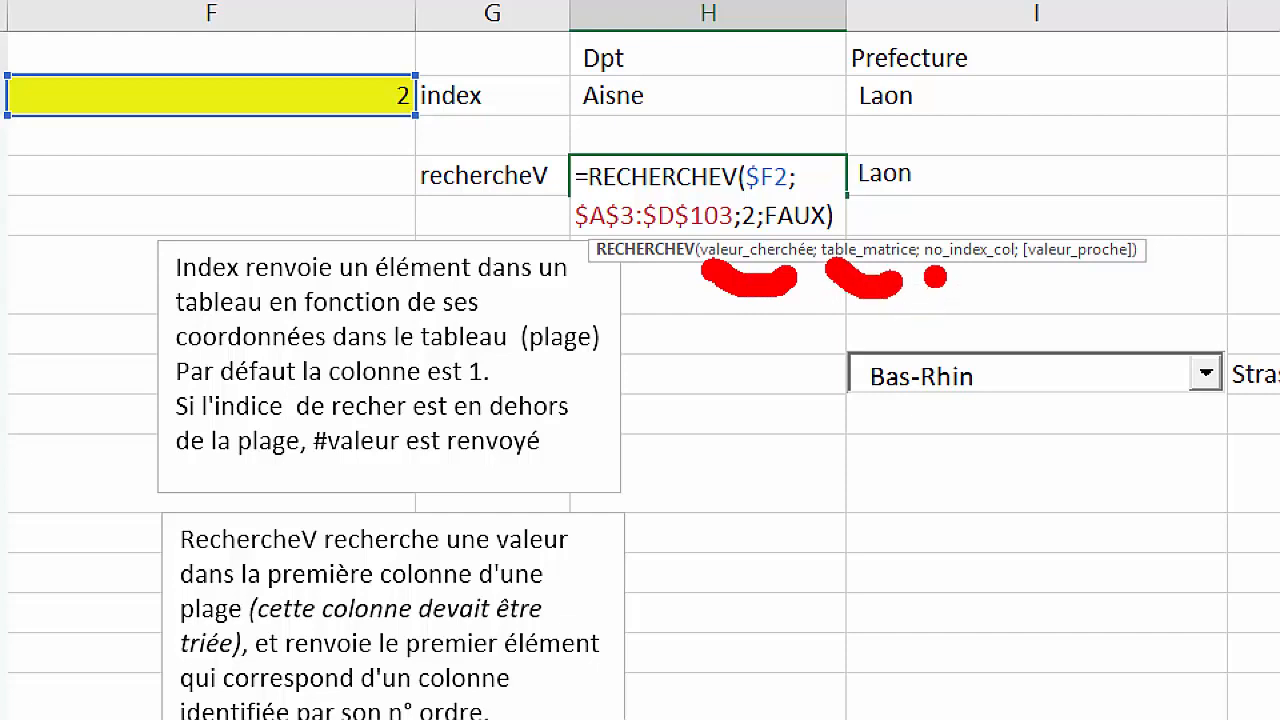
{"action": "mouse_move", "coordinate": [935, 272]}
{"action": "left_mouse_down"}
{"action": "mouse_move", "coordinate": [964, 290]}
{"action": "mouse_move", "coordinate": [1099, 278]}
{"action": "left_mouse_up"}
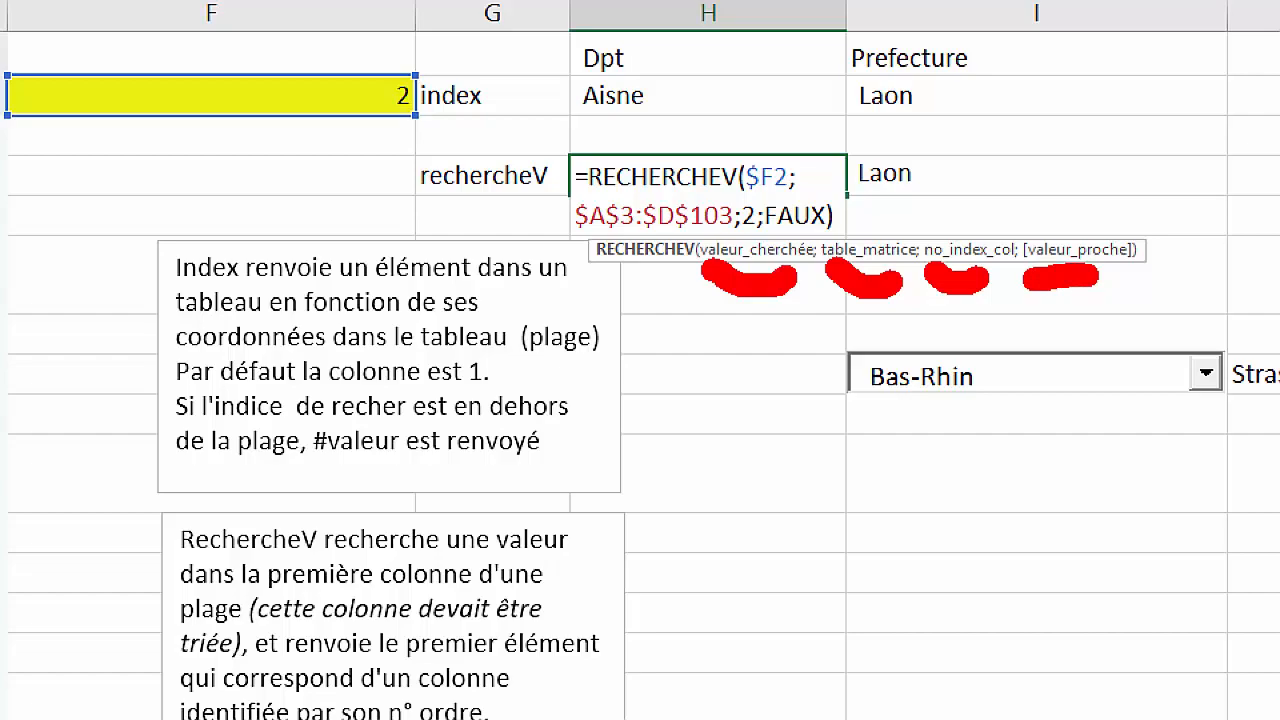
{"action": "key", "text": "Escape"}
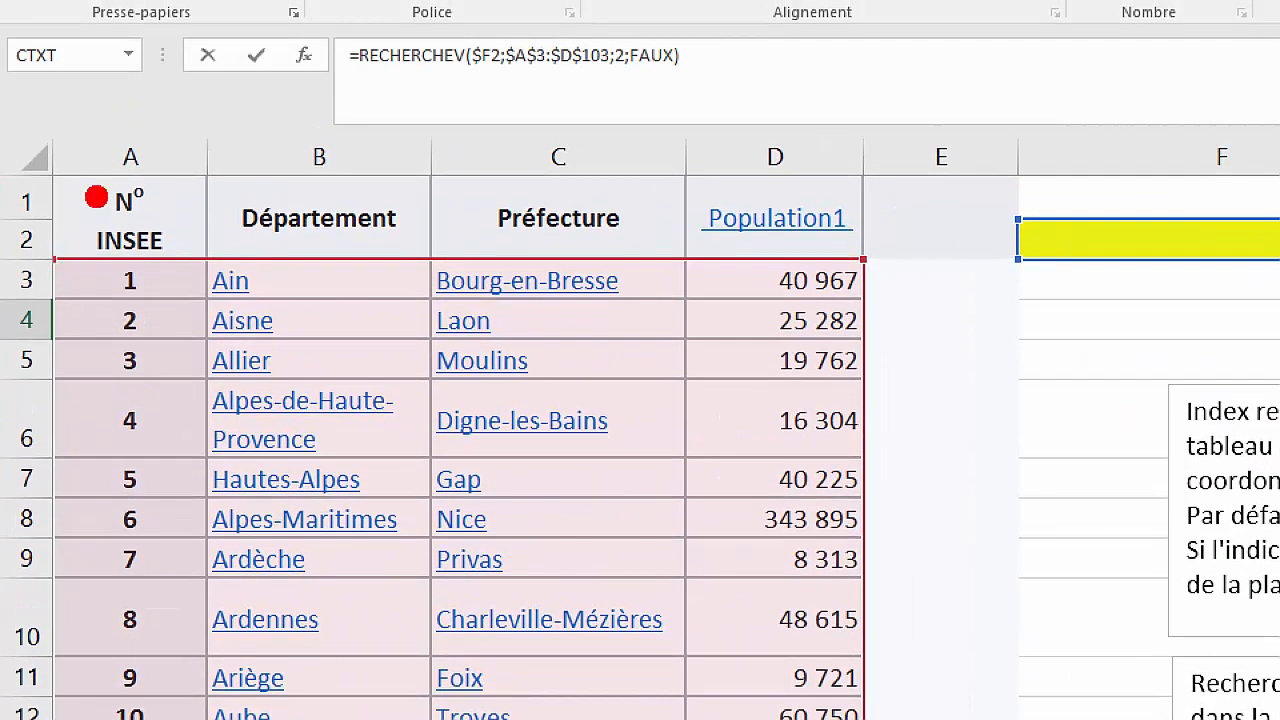
Number the first table columns on screen, and examine the FAUX argument of the RECHERCHEV formula in H4
{"action": "mouse_move", "coordinate": [96, 197]}
{"action": "left_mouse_down"}
{"action": "mouse_move", "coordinate": [120, 104]}
{"action": "mouse_move", "coordinate": [145, 180]}
{"action": "left_mouse_up"}
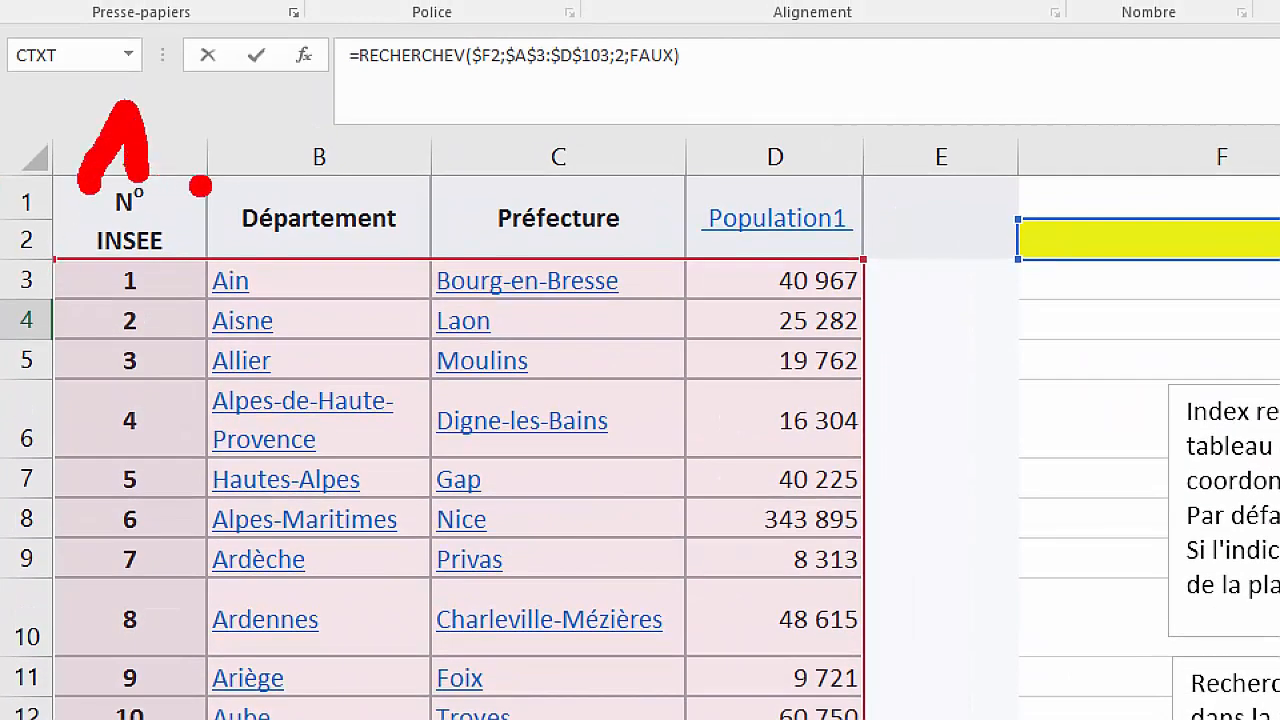
{"action": "mouse_move", "coordinate": [228, 148]}
{"action": "left_mouse_down"}
{"action": "mouse_move", "coordinate": [290, 135]}
{"action": "mouse_move", "coordinate": [350, 183]}
{"action": "left_mouse_up"}
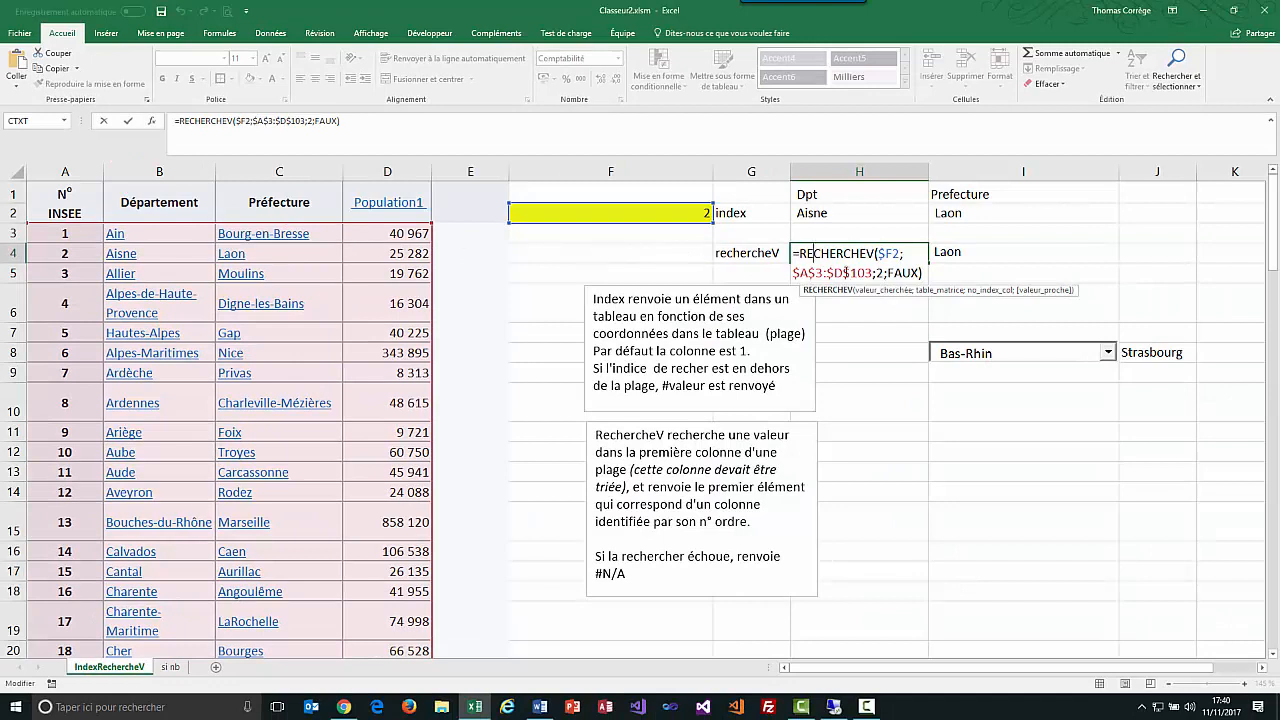
{"action": "double_click", "coordinate": [895, 272]}
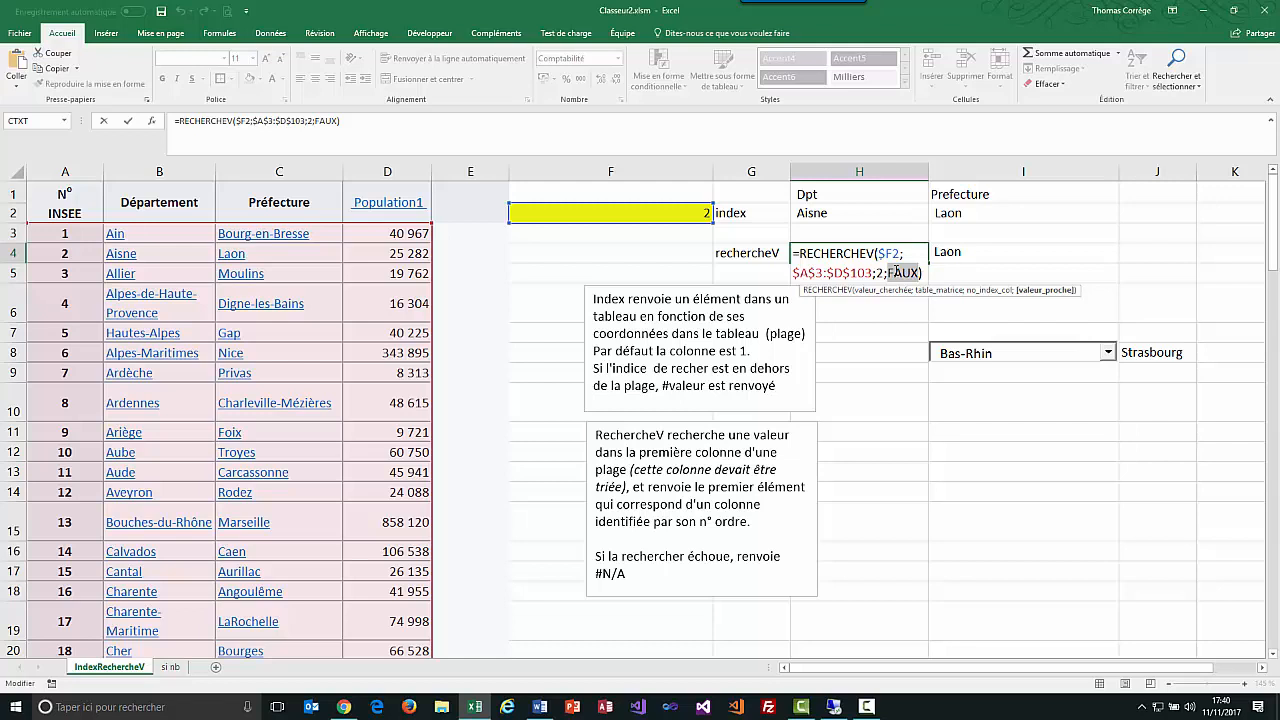
{"action": "key", "text": "Return"}
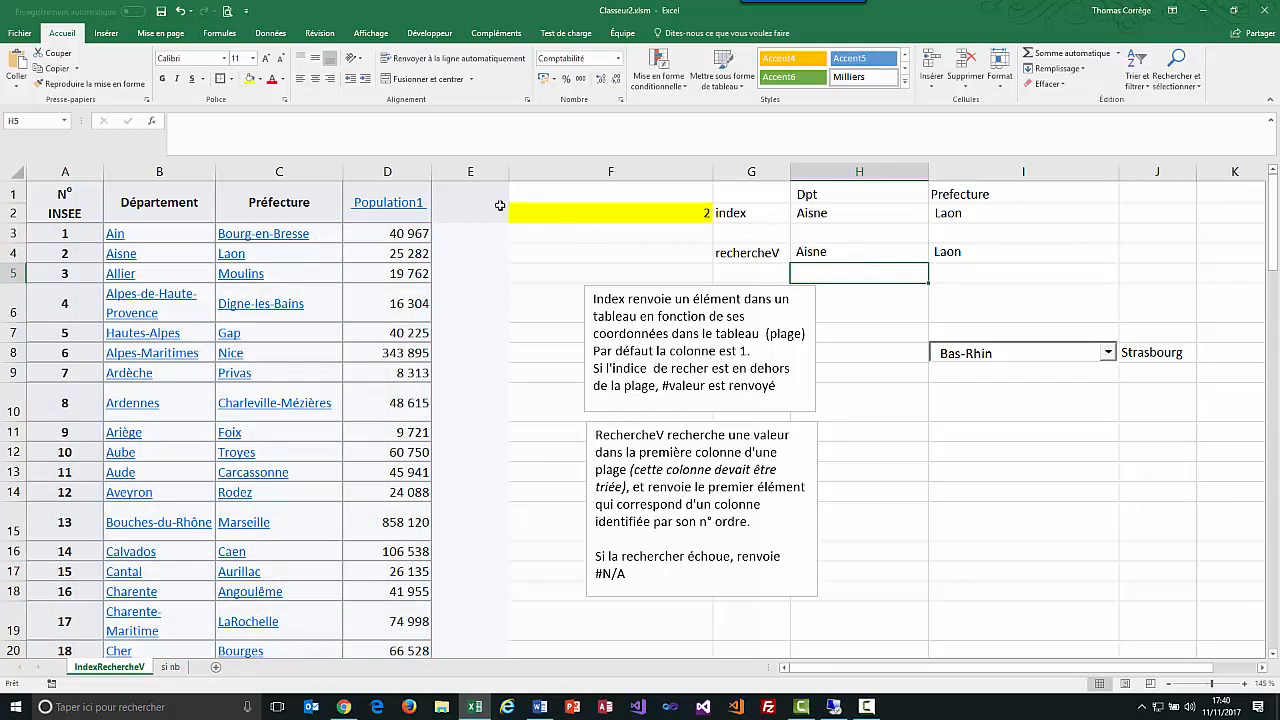
Set the lookup number in F2 to 31 and compare the RECHERCHEV result in H4 with the INDEX results in H2:I2
{"action": "left_click", "coordinate": [610, 213]}
{"action": "type", "text": "31"}
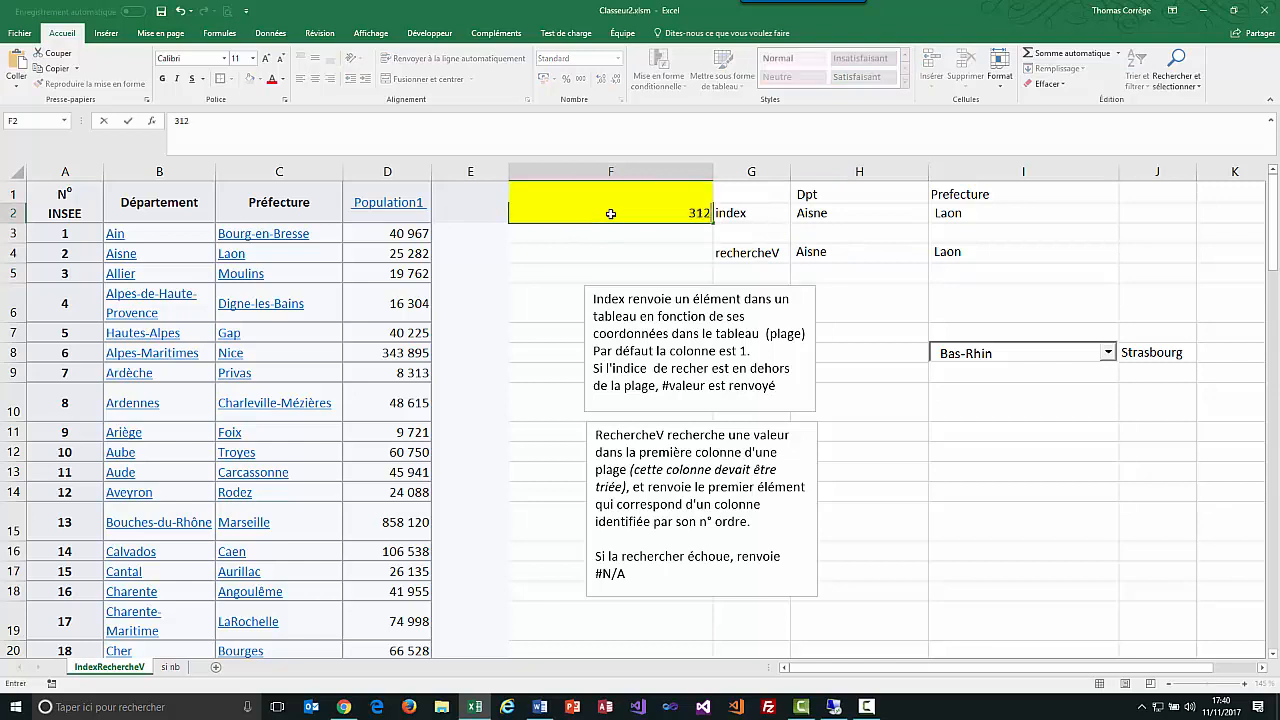
{"action": "key", "text": "Return"}
{"action": "left_click", "coordinate": [818, 253]}
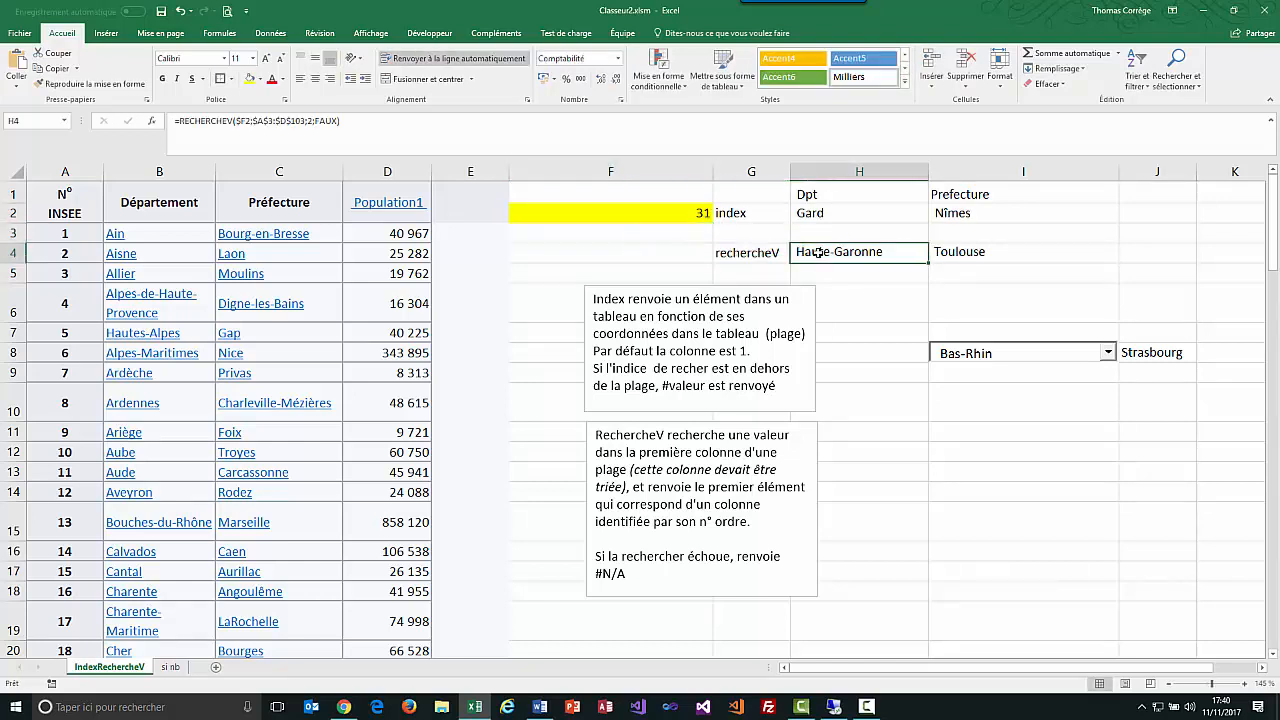
{"action": "left_click_drag", "start_coordinate": [805, 212], "coordinate": [955, 212]}
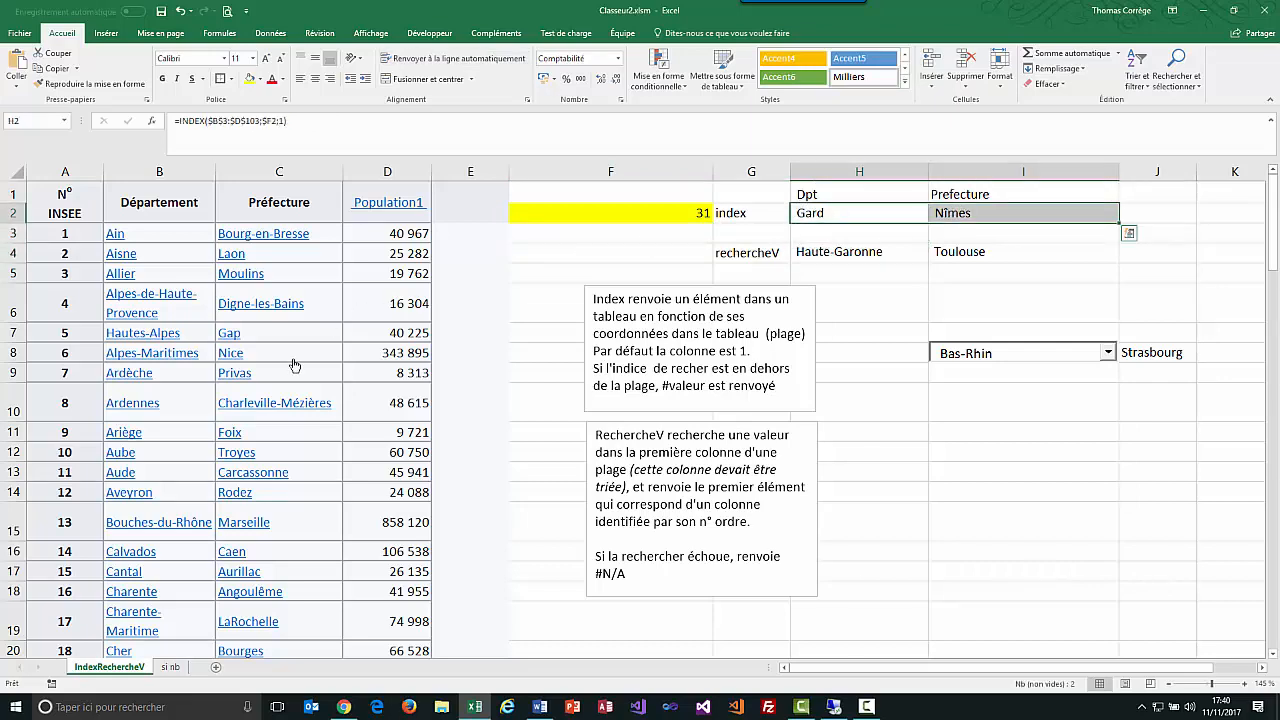
Browse the department table and highlight rows 22 and 23, containing INSEE codes 2A and 2B
{"action": "scroll", "coordinate": [290, 370], "scroll_direction": "down", "scroll_amount": 9}
{"action": "scroll", "coordinate": [290, 370], "scroll_direction": "down", "scroll_amount": 18}
{"action": "scroll", "coordinate": [245, 390], "scroll_direction": "up", "scroll_amount": 20}
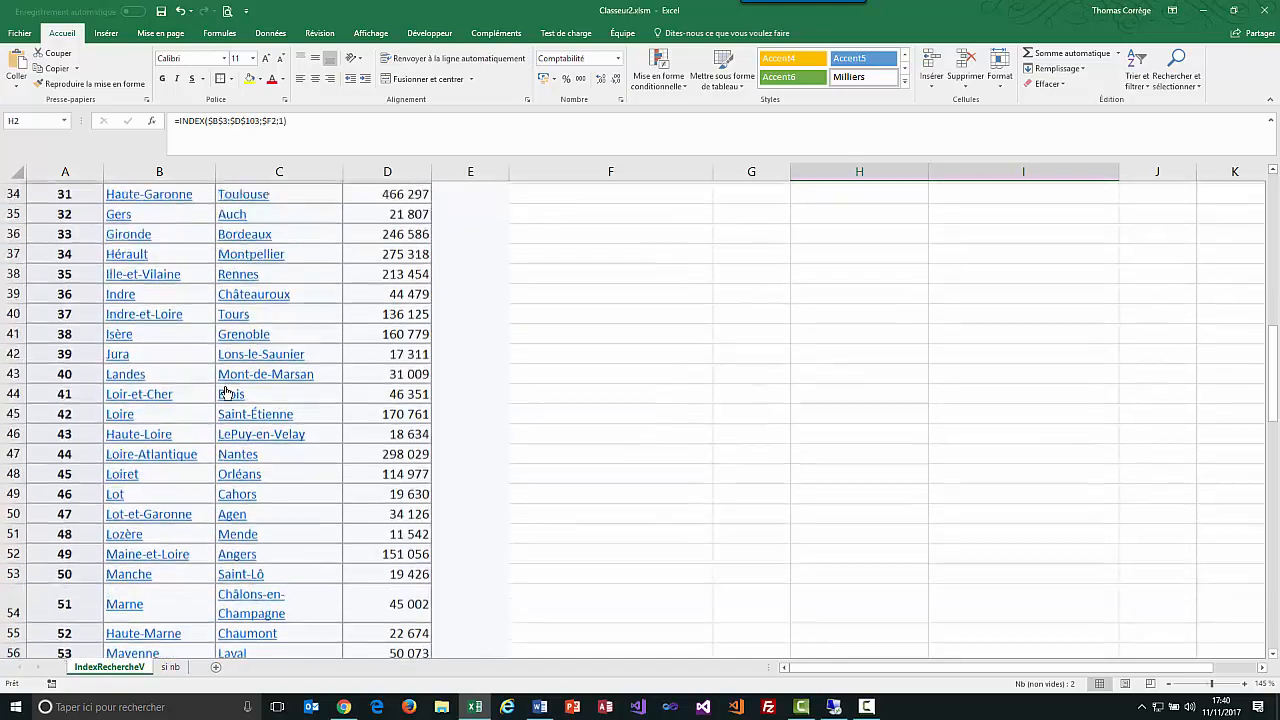
{"action": "scroll", "coordinate": [210, 405], "scroll_direction": "up", "scroll_amount": 5}
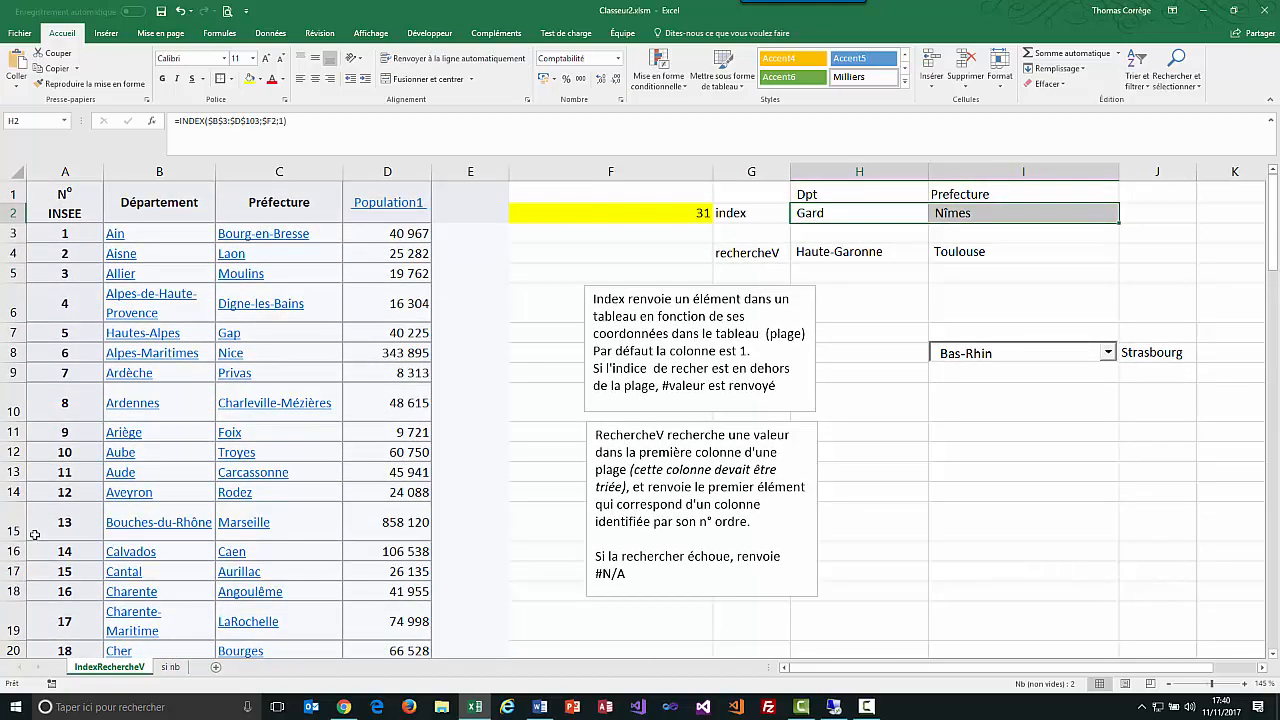
{"action": "scroll", "coordinate": [34, 535], "scroll_direction": "down", "scroll_amount": 5}
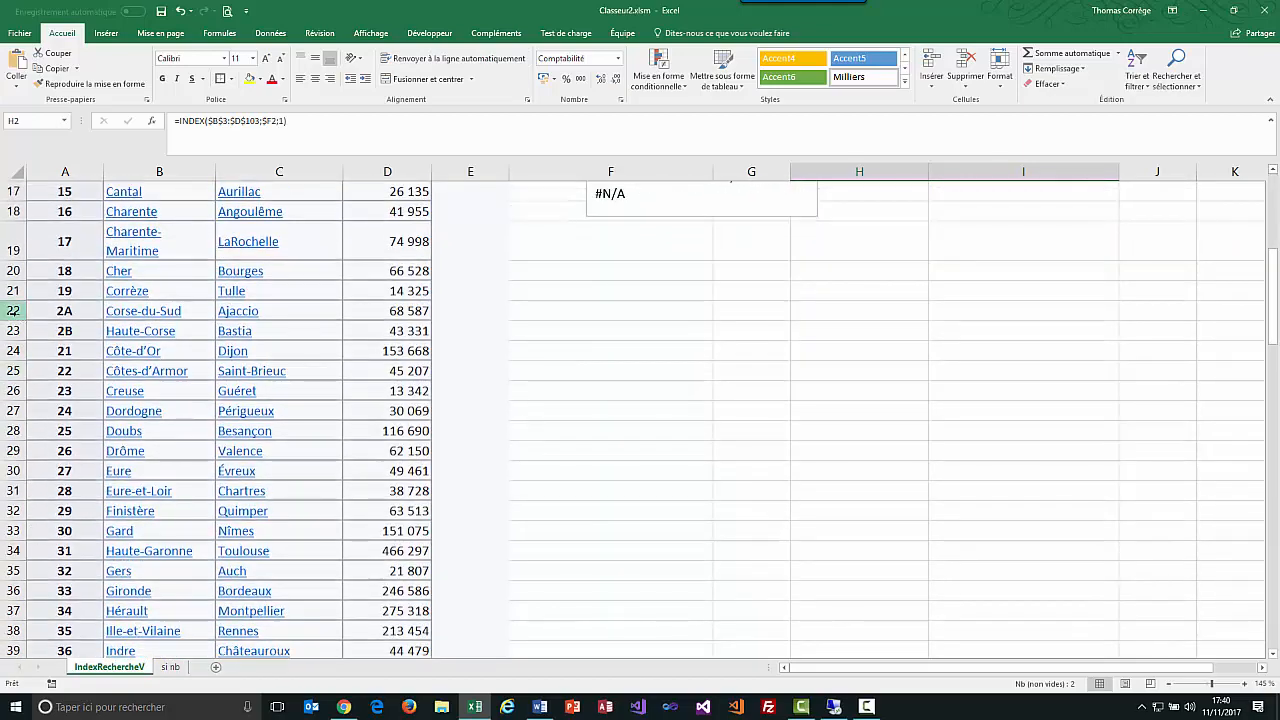
{"action": "left_click_drag", "start_coordinate": [13, 311], "coordinate": [12, 329]}
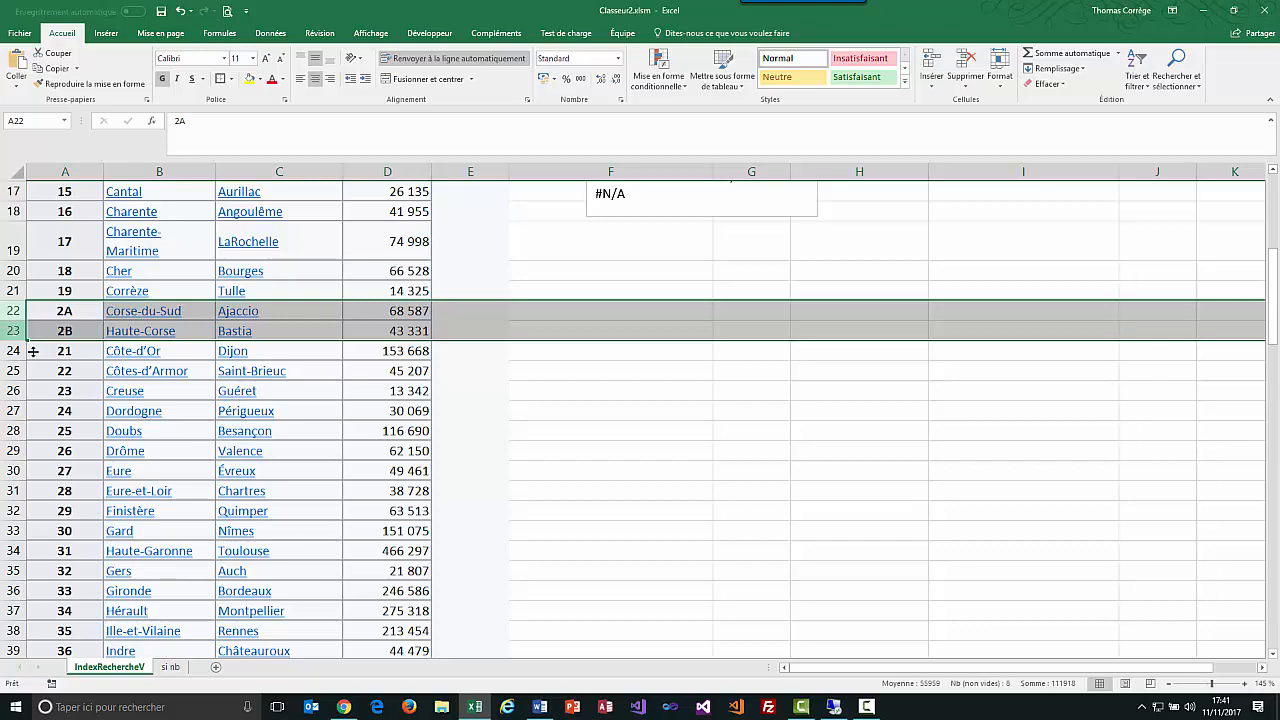
{"action": "scroll", "coordinate": [703, 366], "scroll_direction": "up", "scroll_amount": 5}
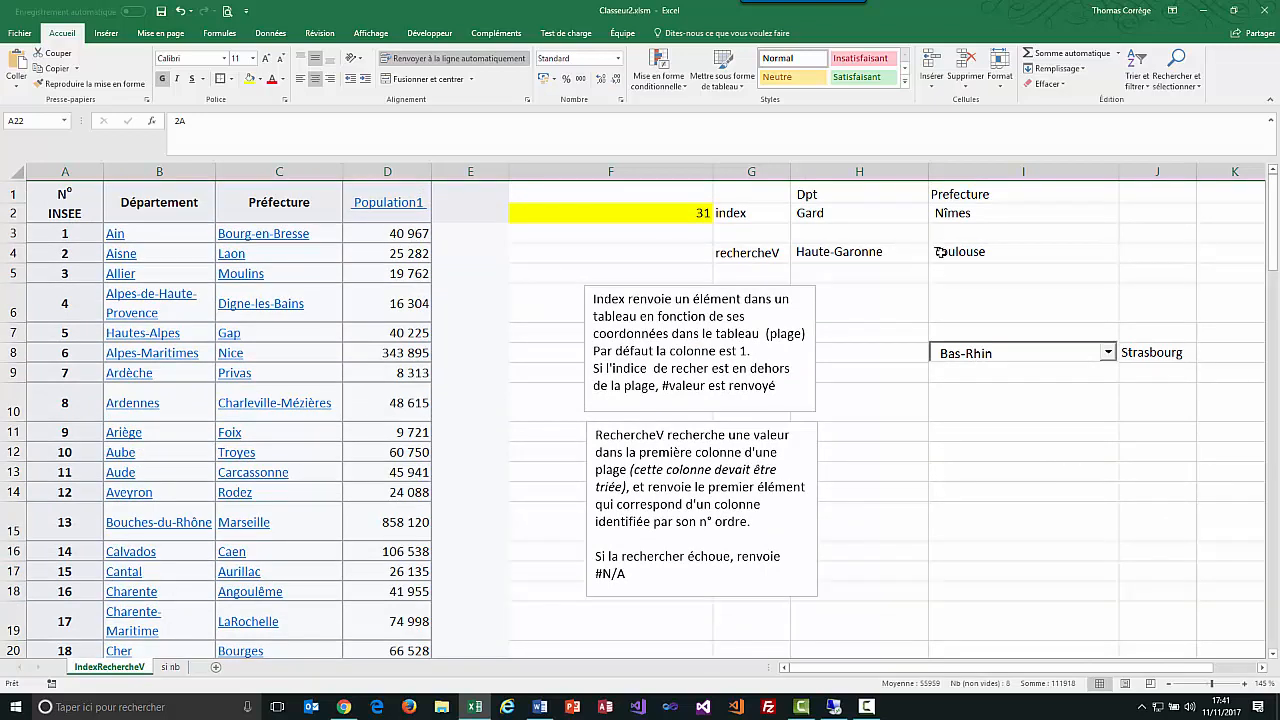
Review the column index argument of the RECHERCHEV formula in I4 against the Préfecture column of the table
{"action": "double_click", "coordinate": [1010, 245]}
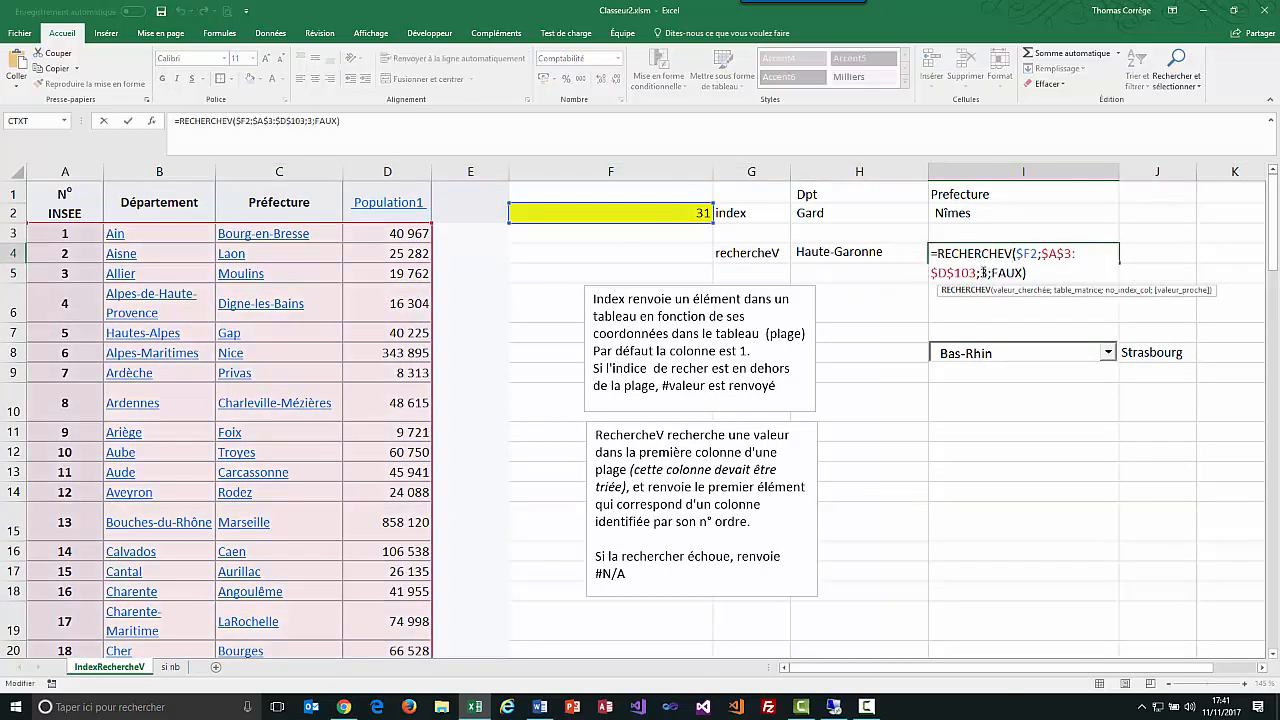
{"action": "double_click", "coordinate": [985, 272]}
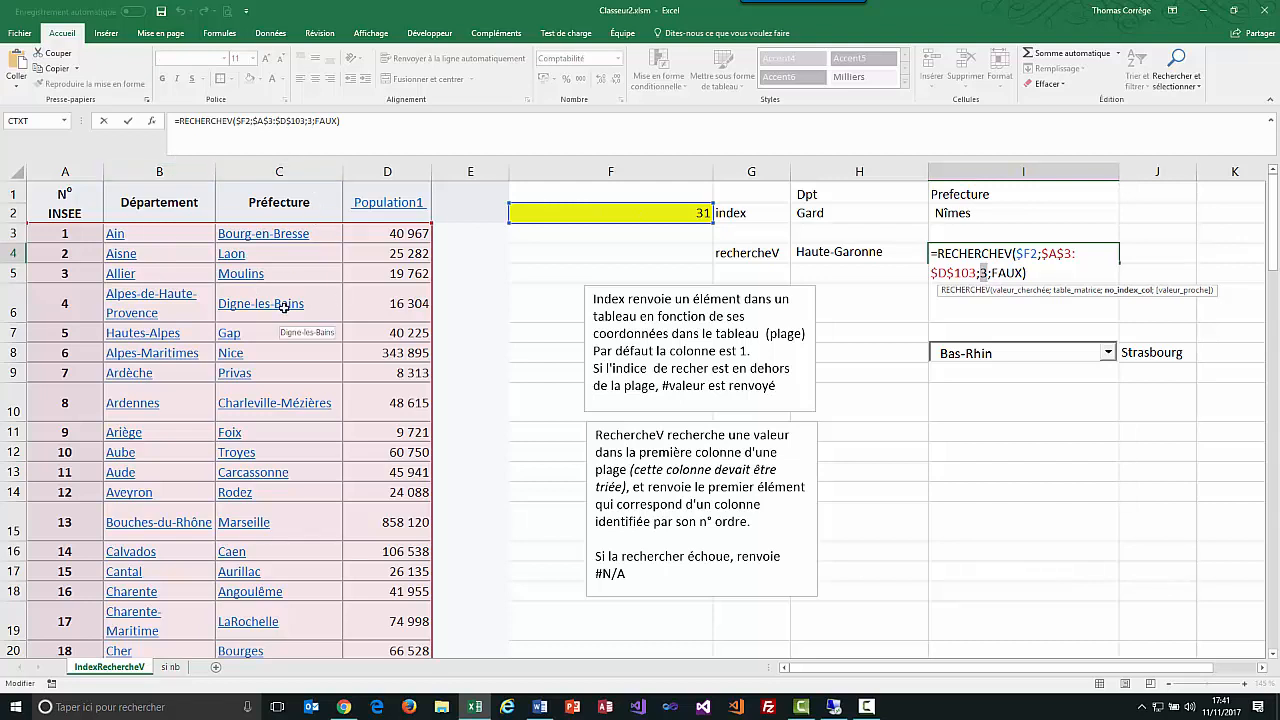
{"action": "key", "text": "ctrl+Return"}
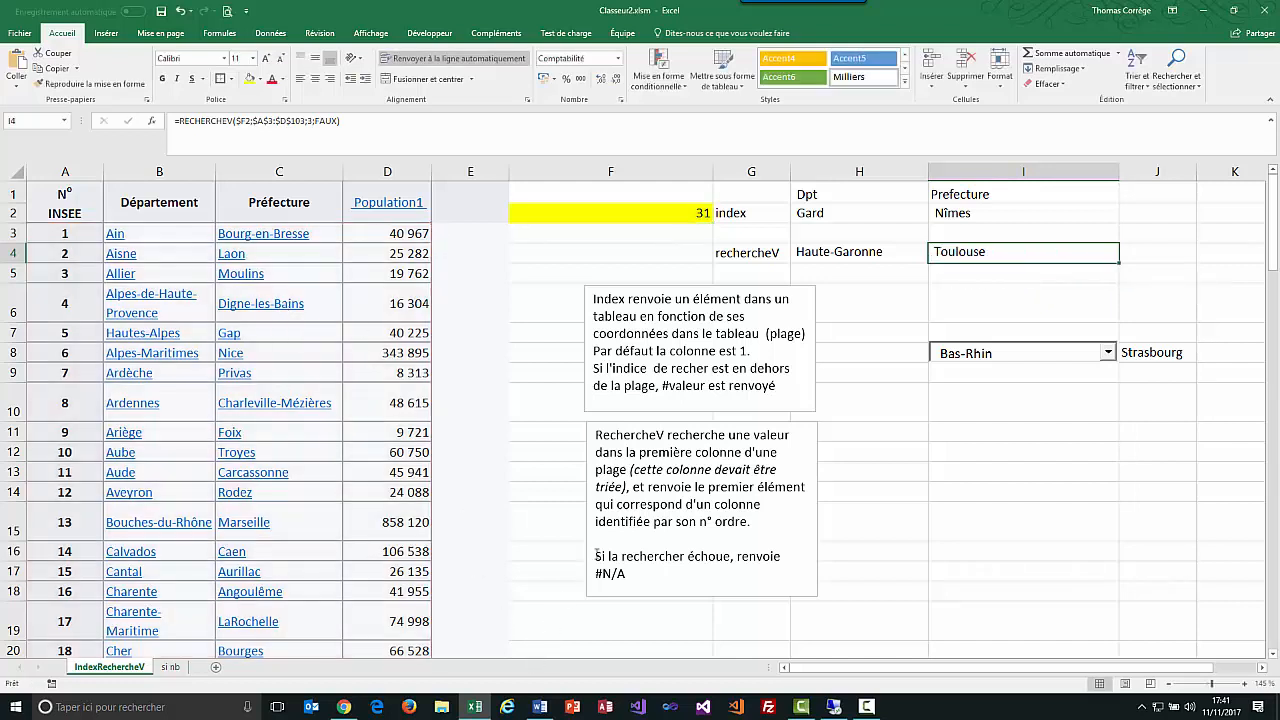
Switch to SQL Server Management Studio and run the query selecting departement from table_prefecture where insee = '31'
{"action": "left_click", "coordinate": [835, 707]}
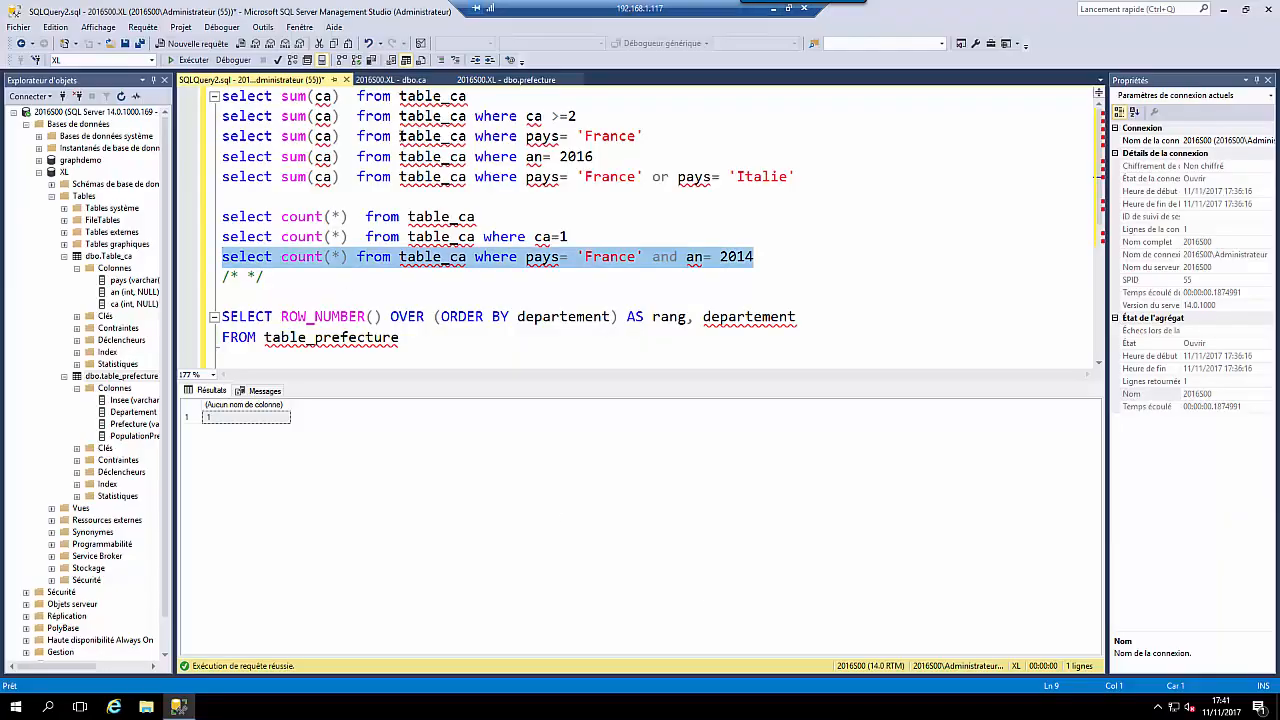
{"action": "left_click", "coordinate": [526, 277]}
{"action": "scroll", "coordinate": [526, 277], "scroll_direction": "down", "scroll_amount": 1}
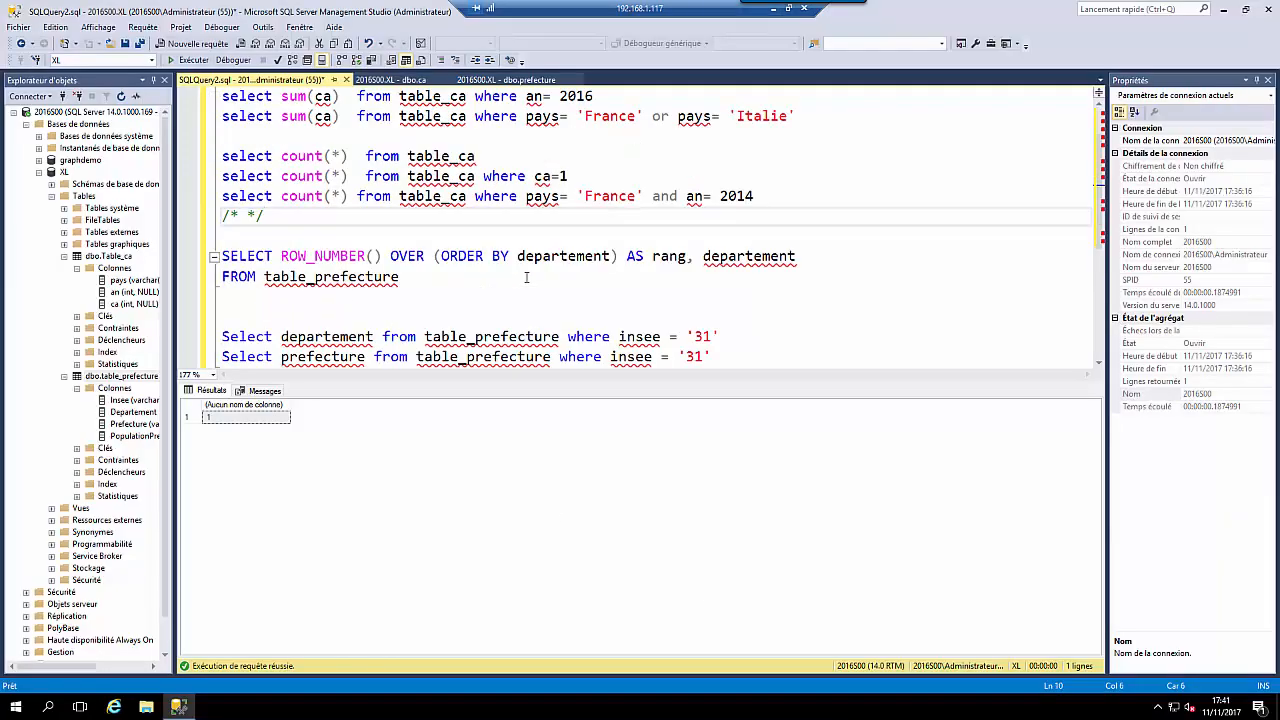
{"action": "scroll", "coordinate": [526, 277], "scroll_direction": "down", "scroll_amount": 1}
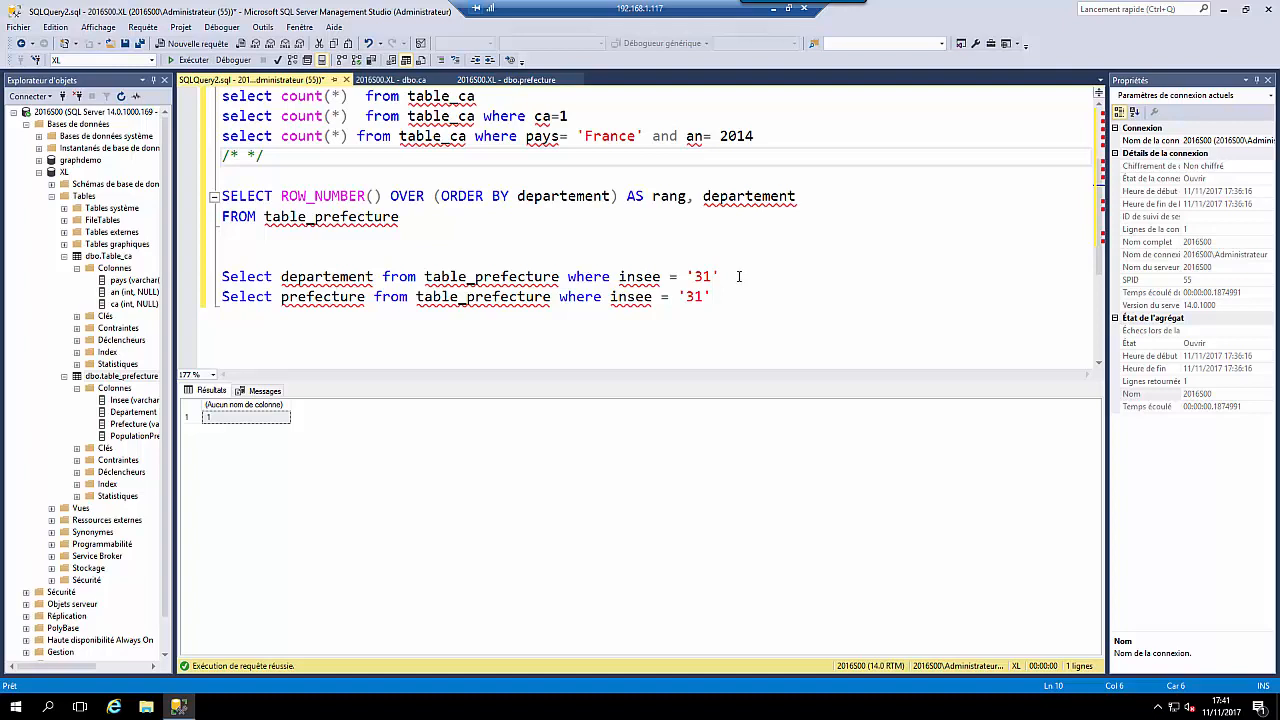
{"action": "left_click_drag", "start_coordinate": [738, 276], "coordinate": [210, 279]}
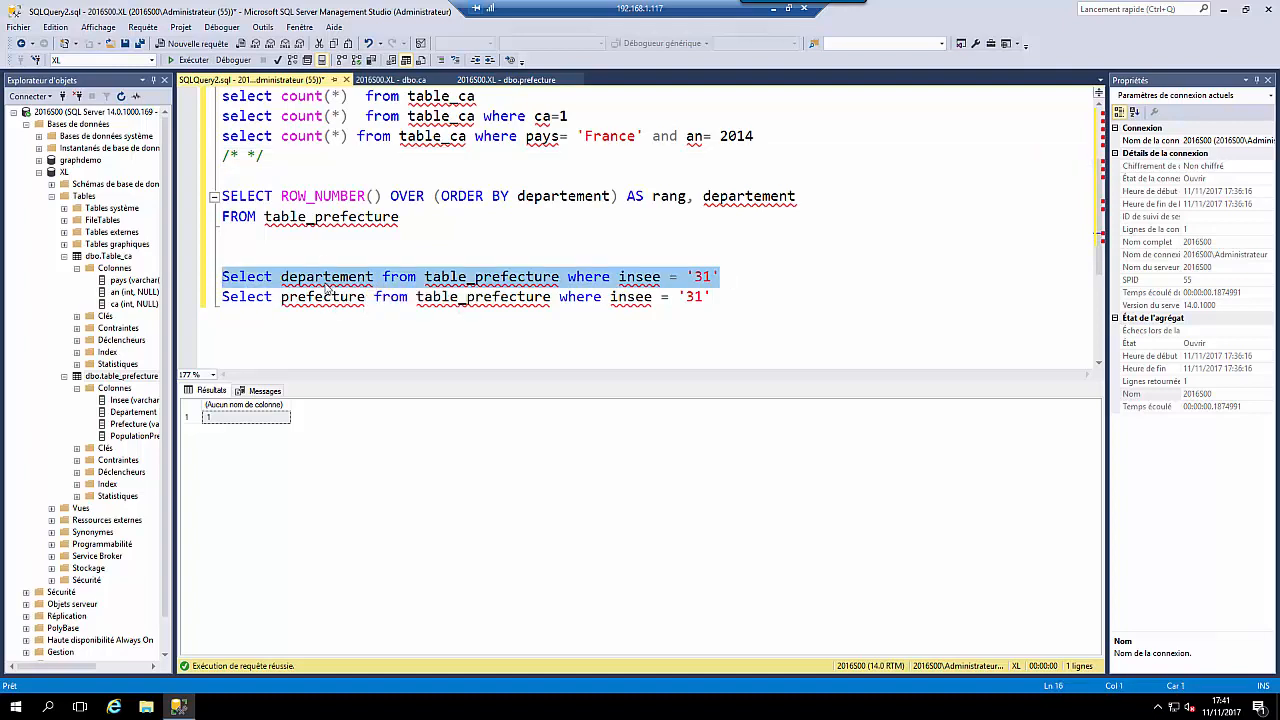
{"action": "left_click", "coordinate": [731, 277]}
{"action": "left_click_drag", "start_coordinate": [731, 277], "coordinate": [619, 277]}
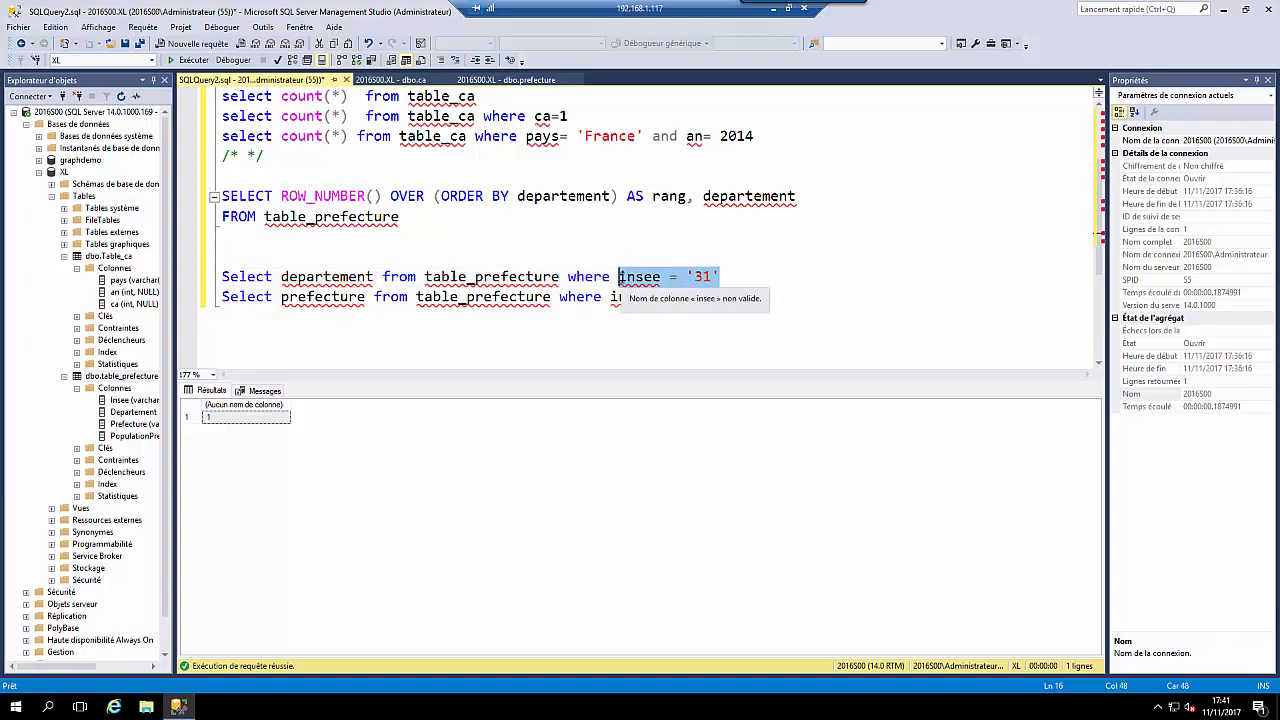
{"action": "left_click", "coordinate": [673, 284]}
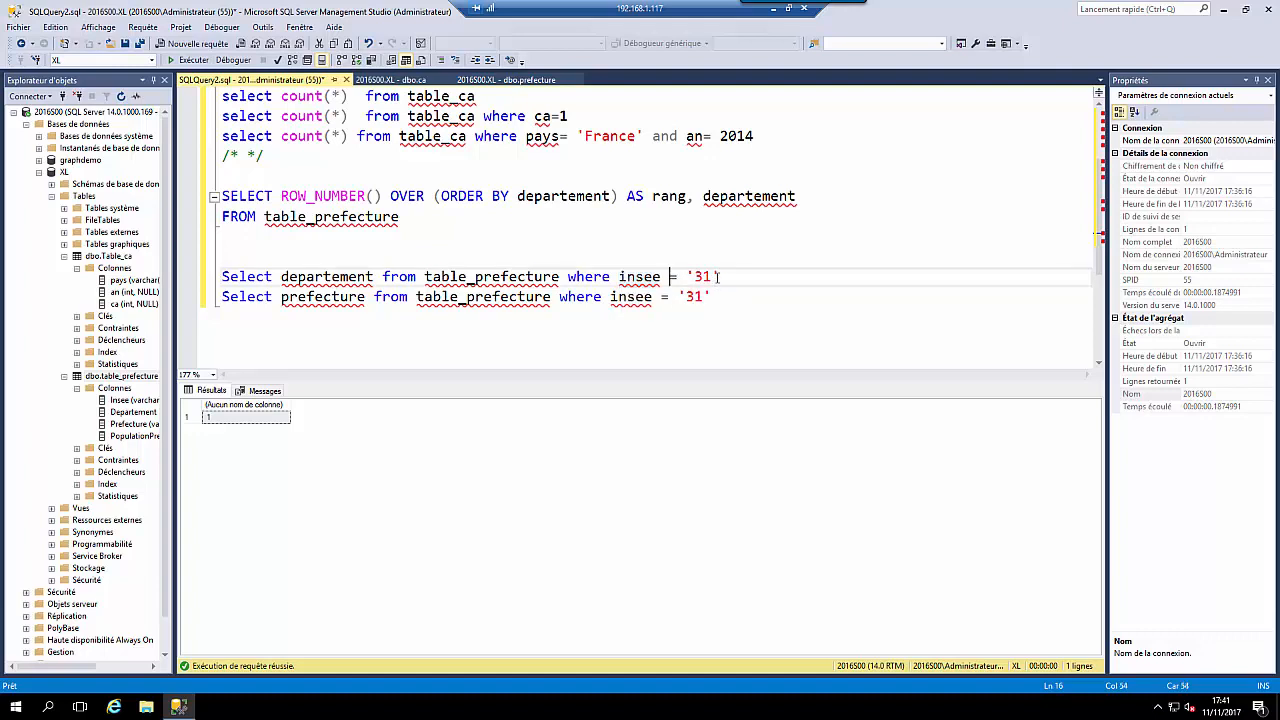
{"action": "left_click_drag", "start_coordinate": [718, 281], "coordinate": [216, 280]}
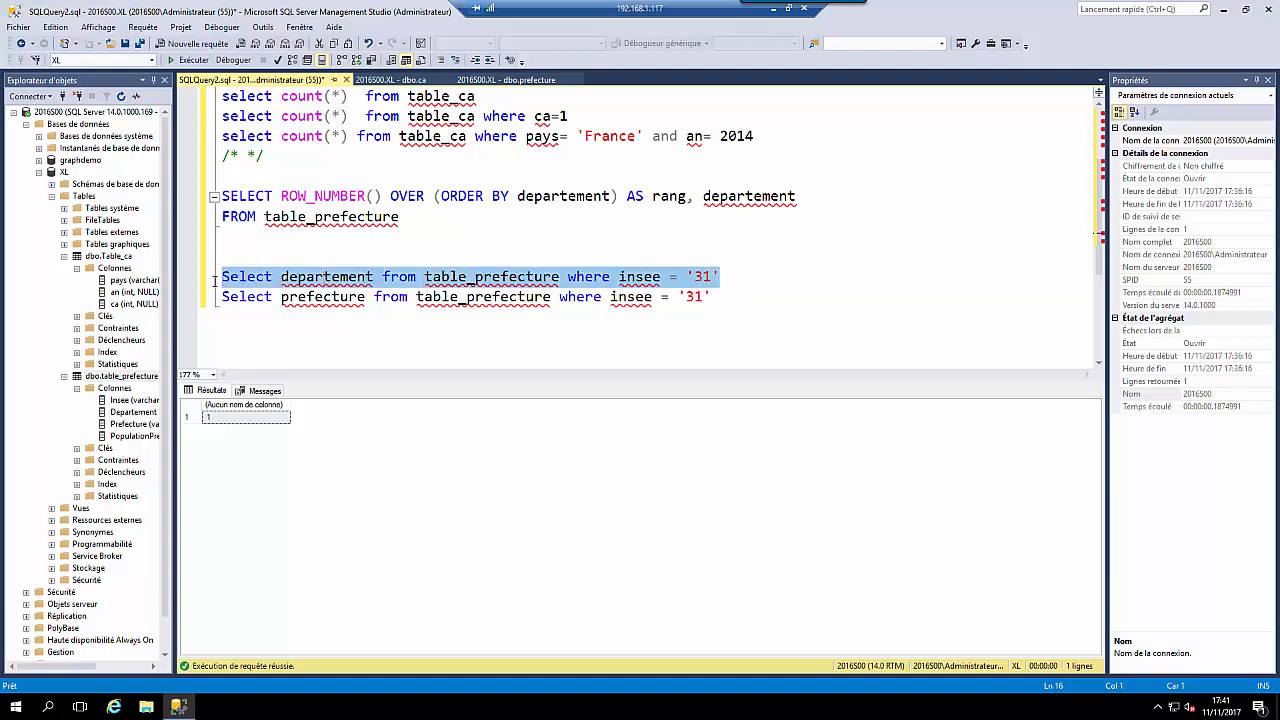
{"action": "left_click", "coordinate": [188, 61]}
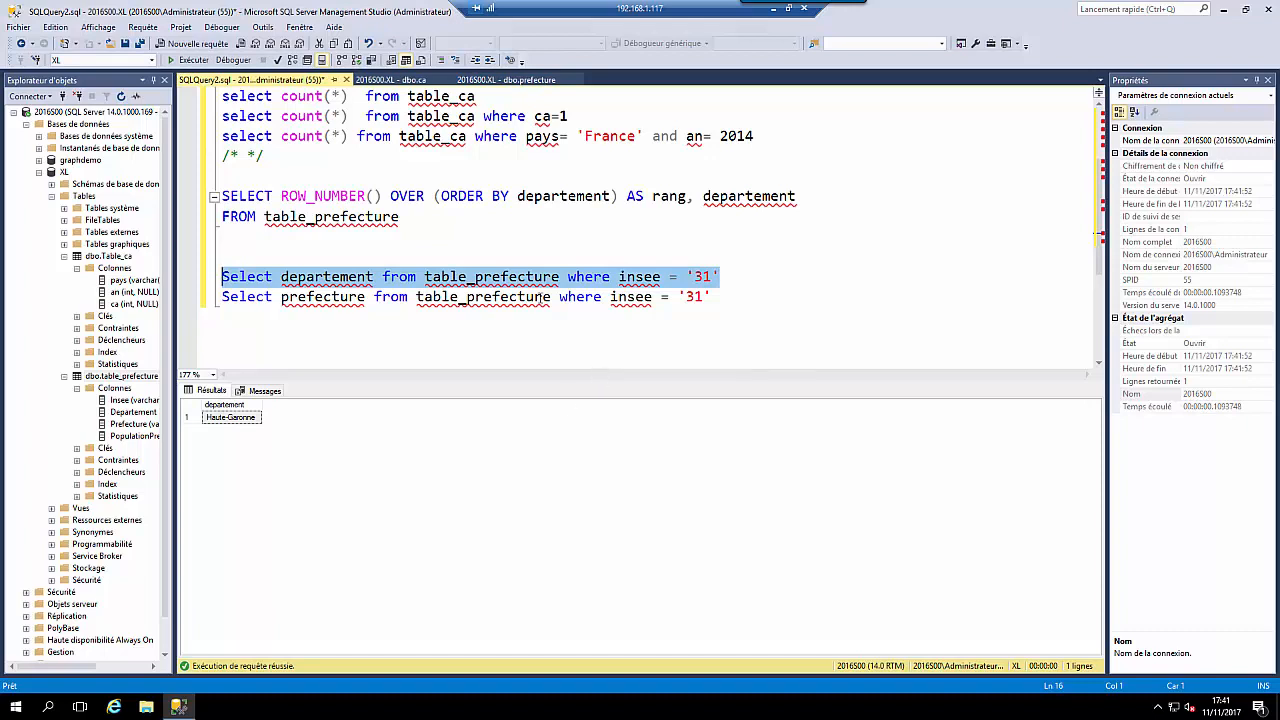
Switch back to Excel, set the lookup number in F2 to 0, and check the INDEX formula in H2
{"action": "left_click", "coordinate": [774, 9]}
{"action": "left_click", "coordinate": [931, 458]}
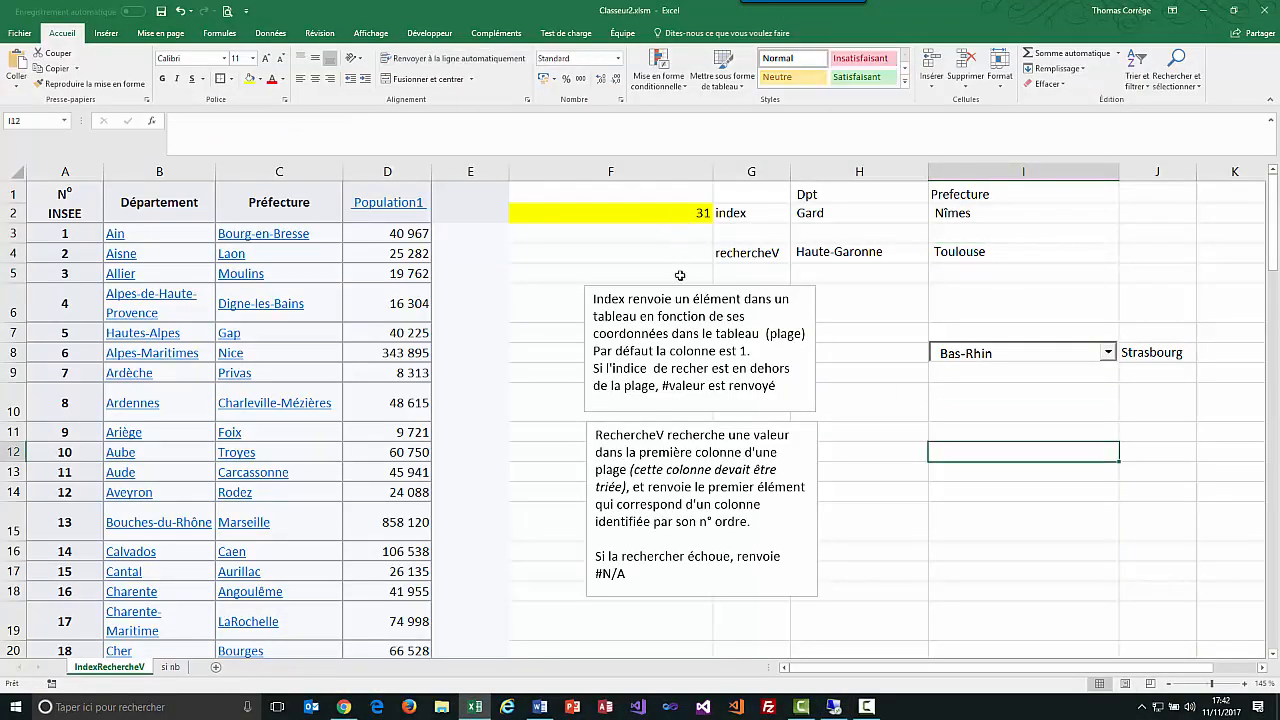
{"action": "left_click", "coordinate": [668, 208]}
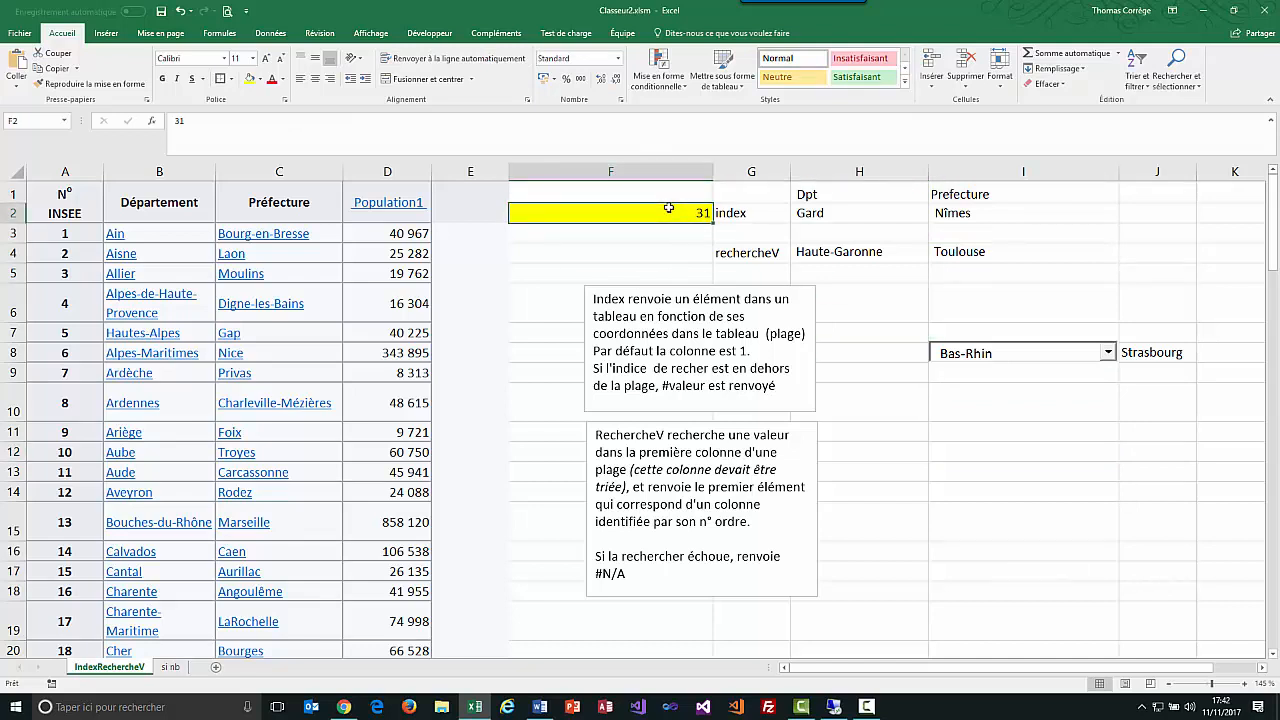
{"action": "type", "text": "0"}
{"action": "key", "text": "Return"}
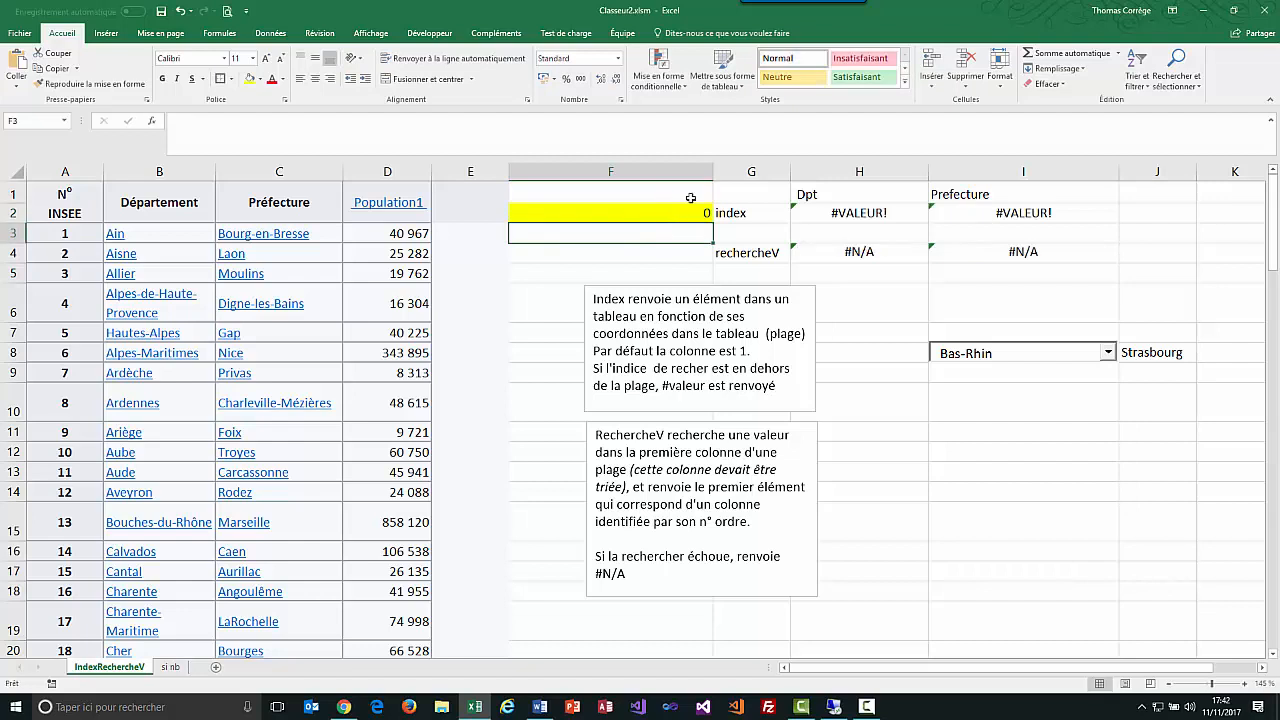
{"action": "left_click", "coordinate": [838, 212]}
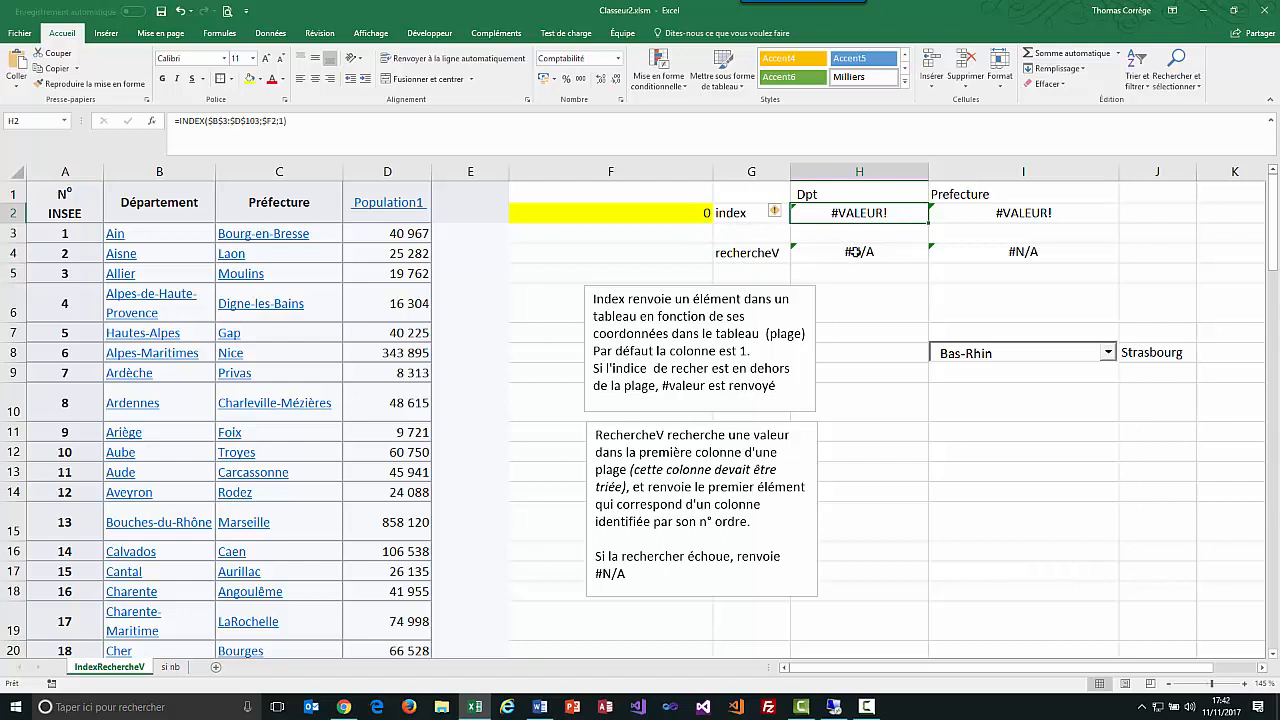
Enter =ESTNA(I4) in cell H5 to test the prefecture RECHERCHEV result for a #N/A error
{"action": "left_click", "coordinate": [865, 274]}
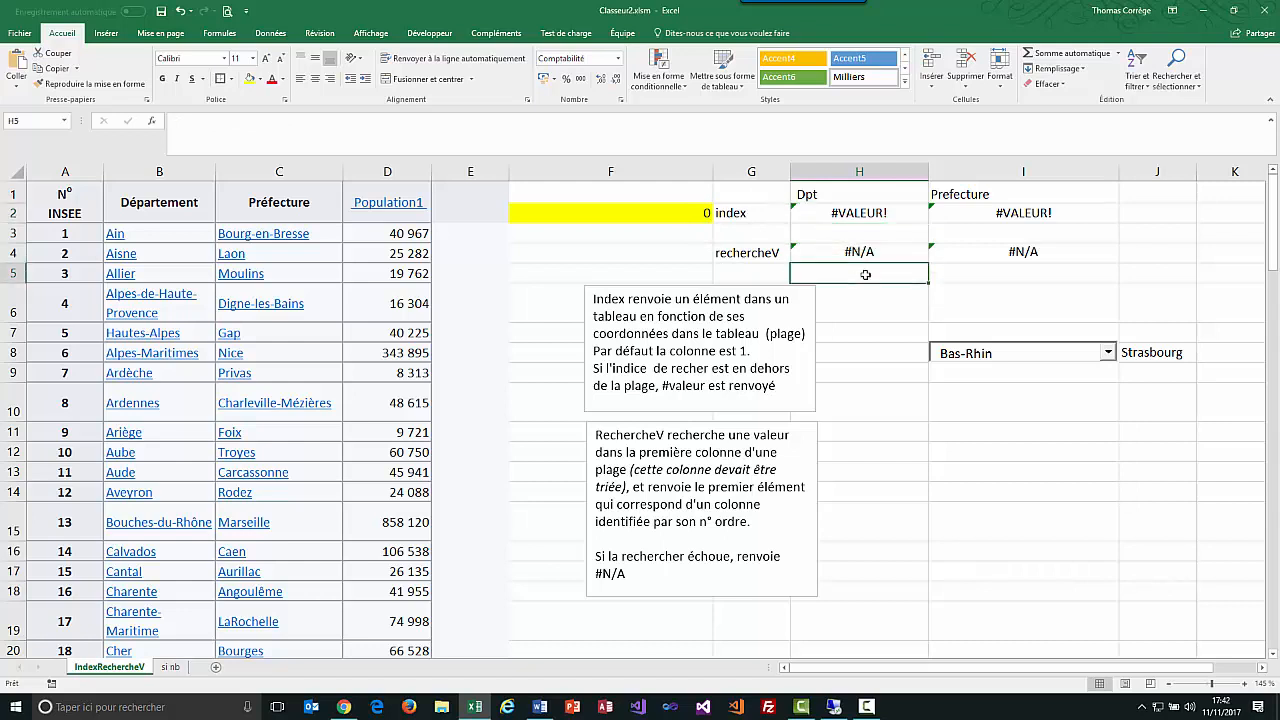
{"action": "type", "text": "=est"}
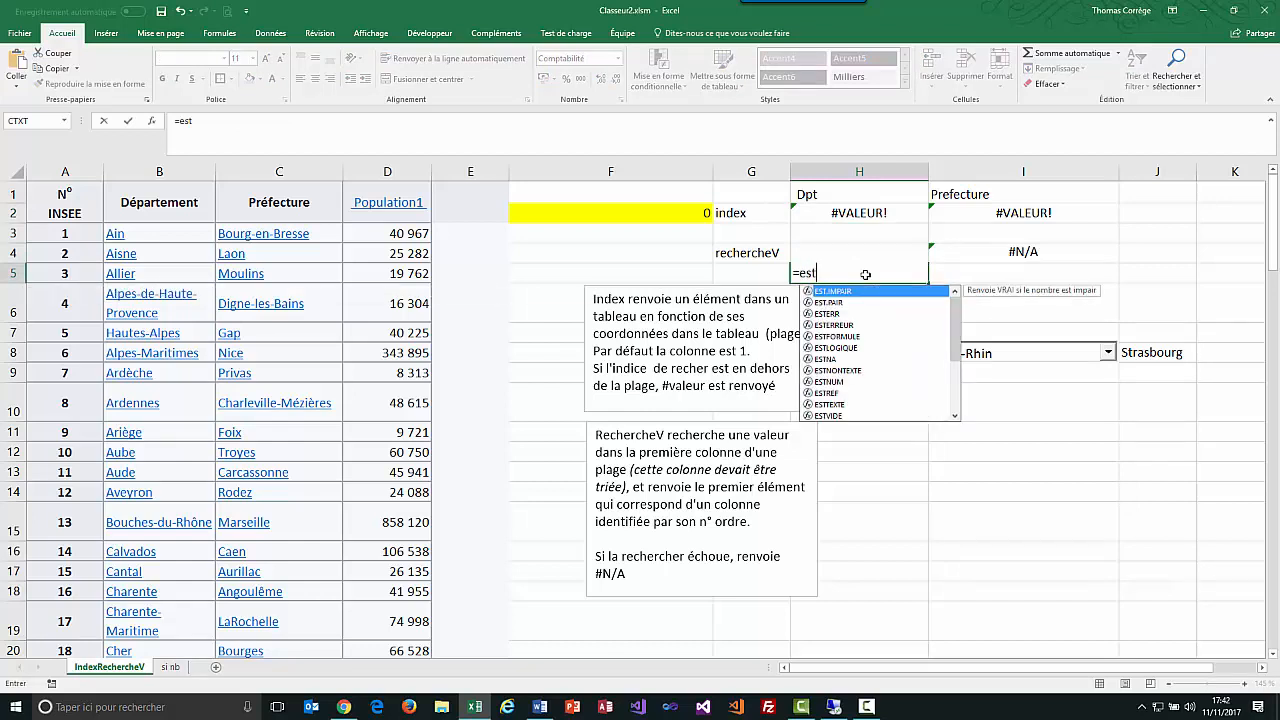
{"action": "double_click", "coordinate": [830, 359]}
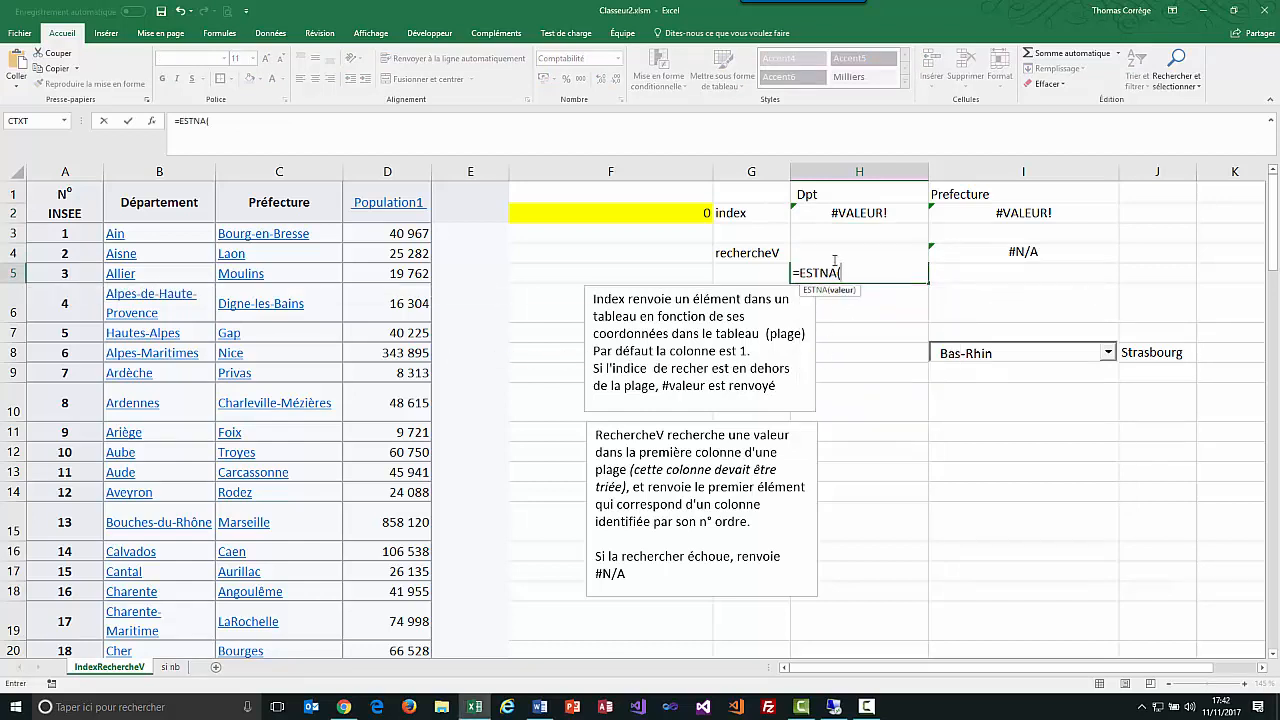
{"action": "left_click", "coordinate": [990, 251]}
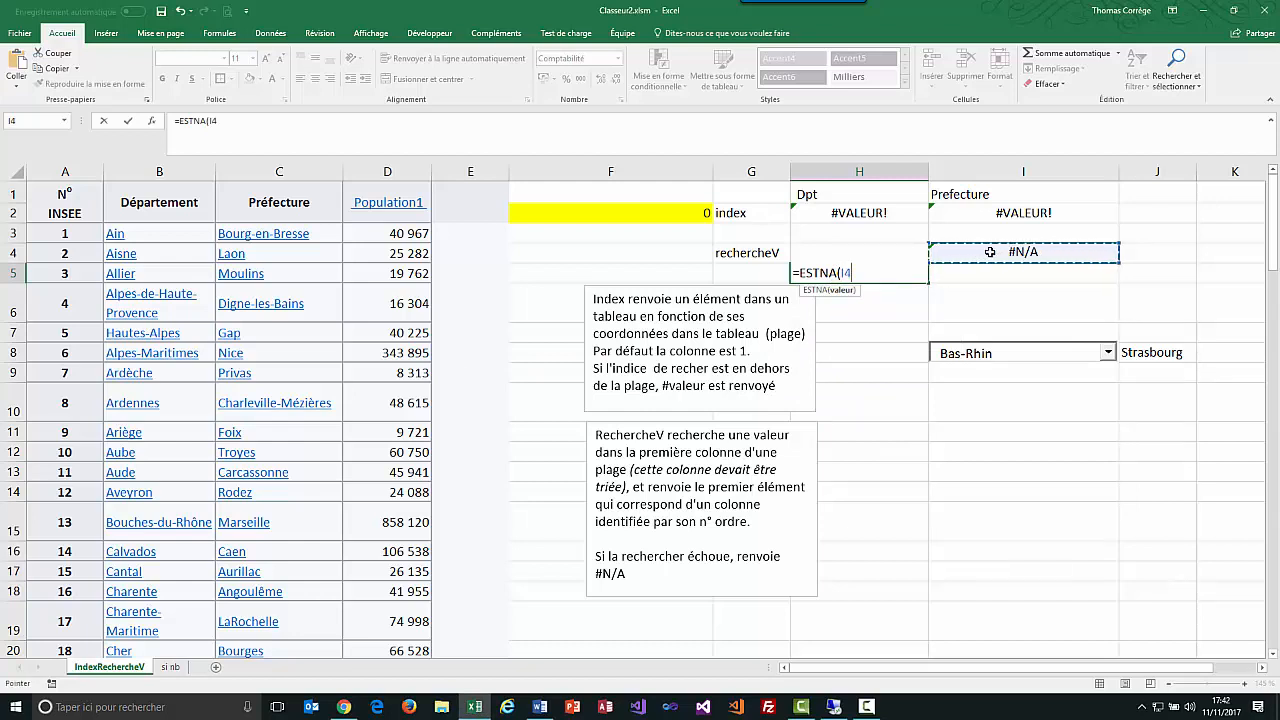
{"action": "type", "text": ")"}
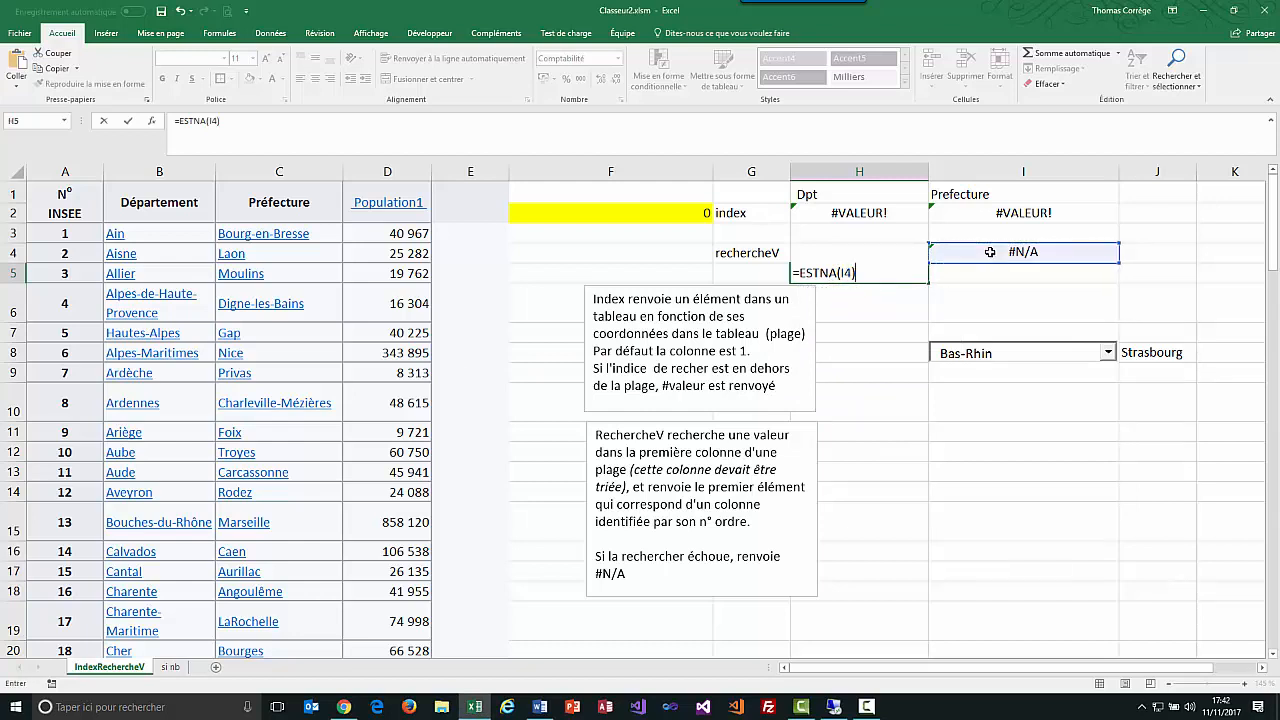
{"action": "key", "text": "Return"}
Set the lookup number in F2 to 1 to test the ESTNA formula with a valid number
{"action": "left_click", "coordinate": [673, 213]}
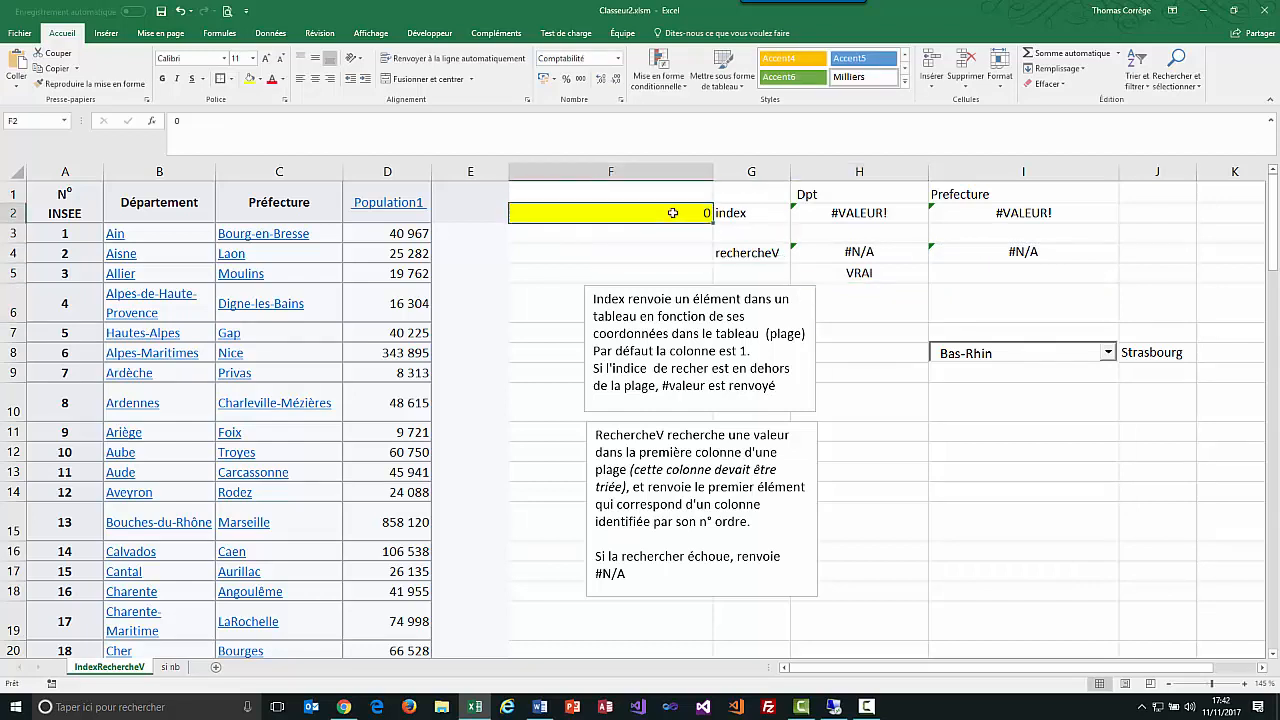
{"action": "type", "text": "1"}
{"action": "key", "text": "Return"}
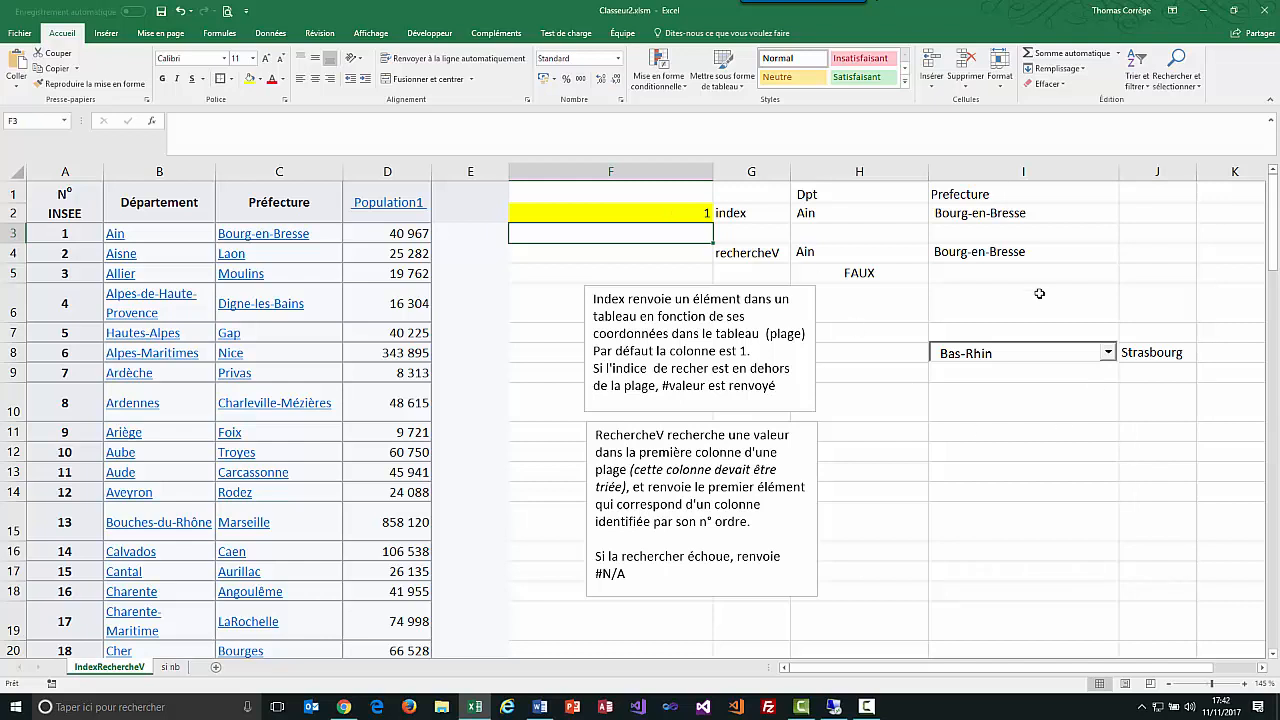
Choose Rhône and then Savoie in the department combo box at I8 to test its linked prefecture
{"action": "left_click", "coordinate": [1110, 358]}
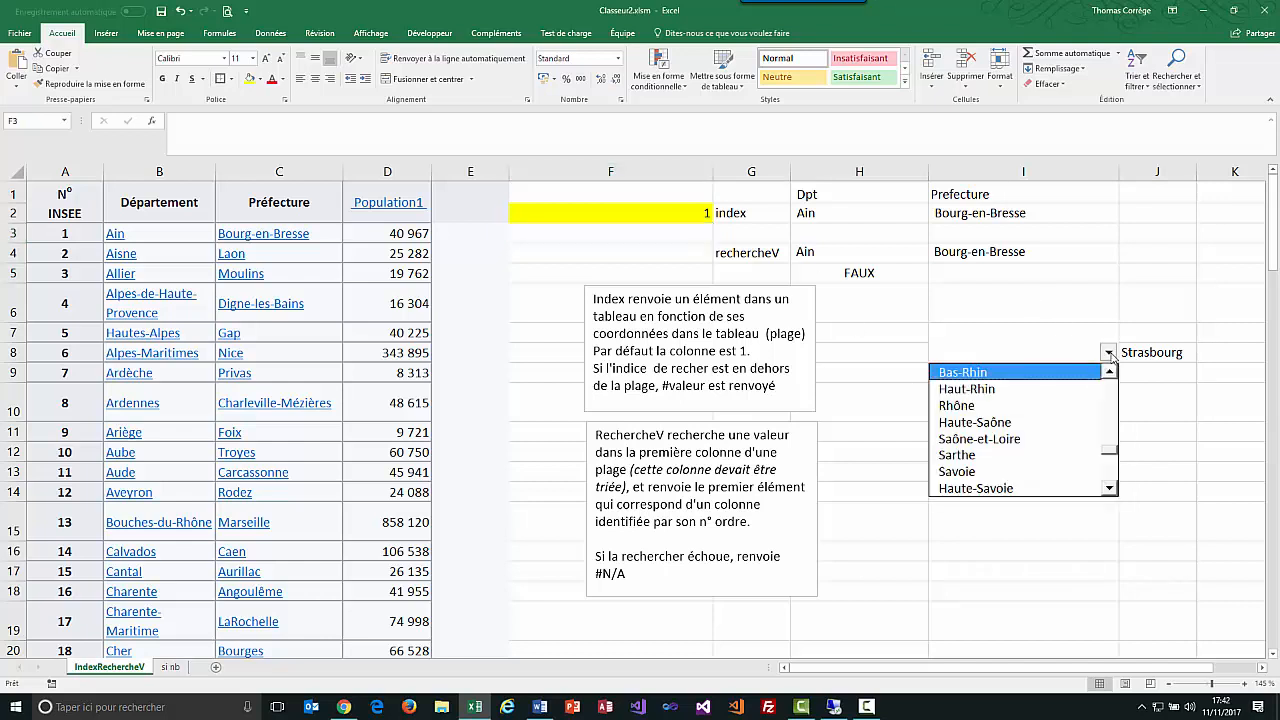
{"action": "left_click", "coordinate": [1079, 408]}
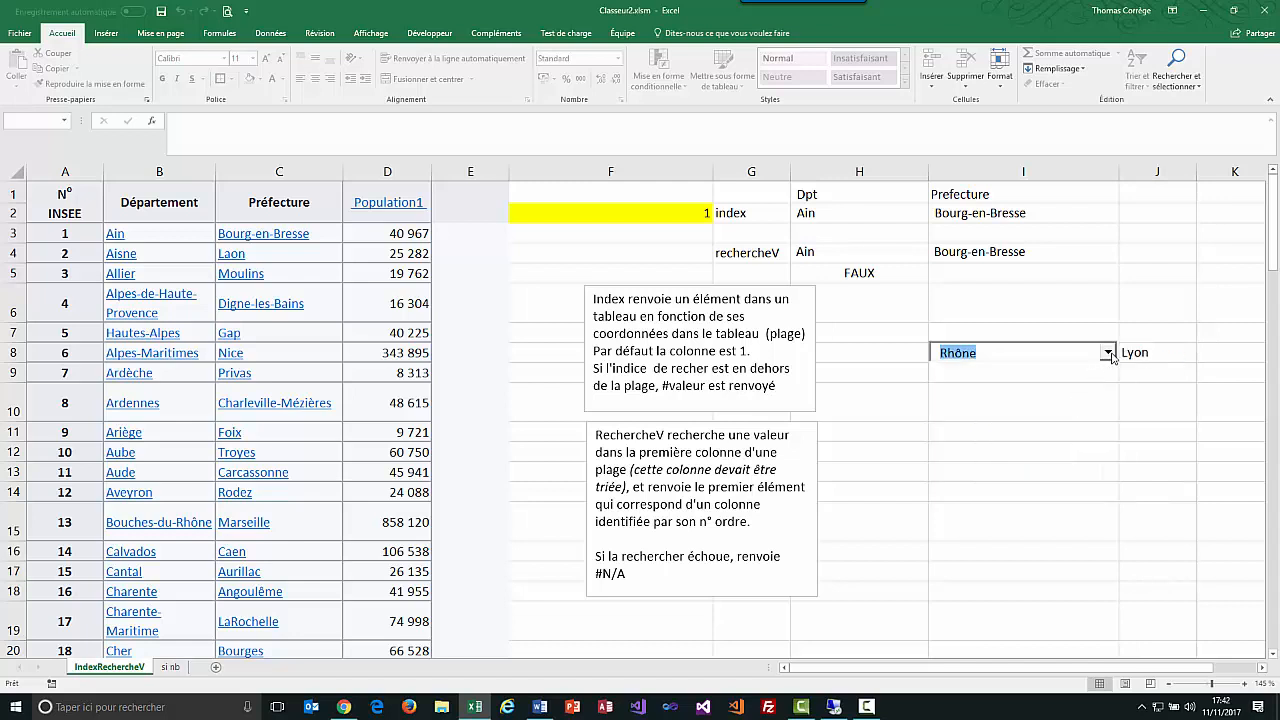
{"action": "left_click", "coordinate": [1108, 353]}
{"action": "left_click", "coordinate": [1055, 438]}
Insert an ActiveX combo box about 55 points tall over cells I10:I12, beneath the existing department combo box
{"action": "left_click", "coordinate": [436, 35]}
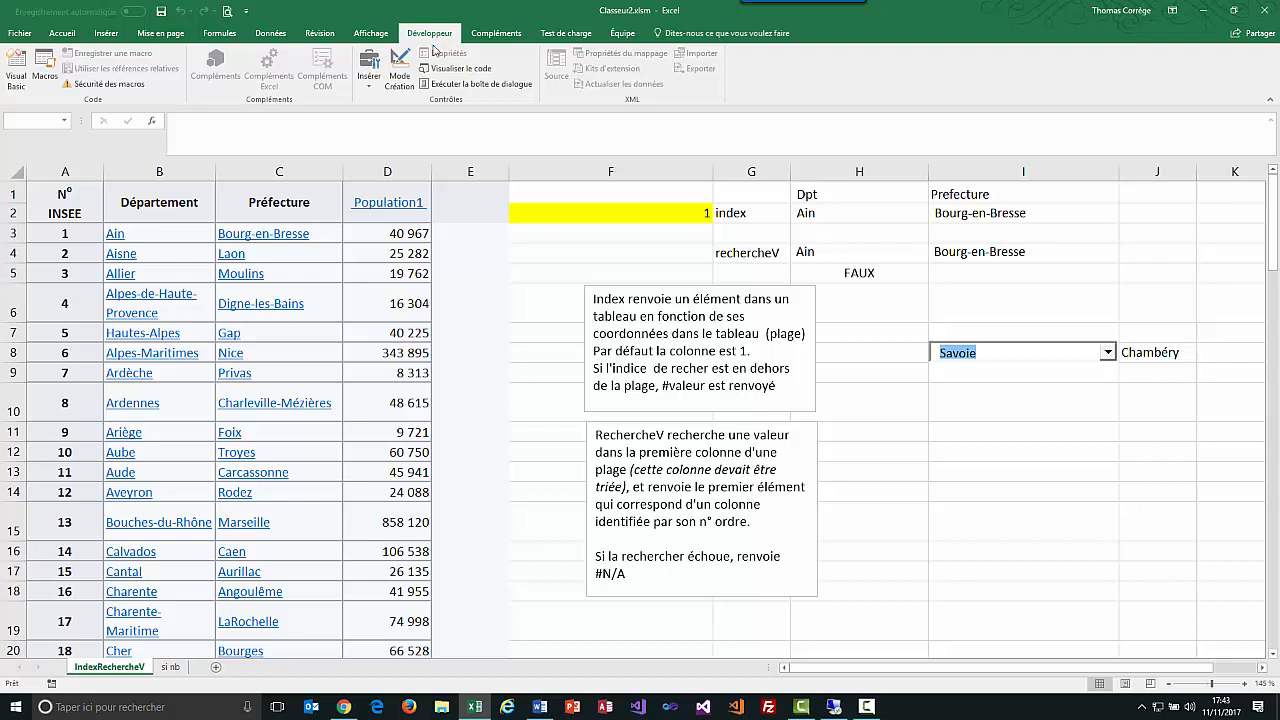
{"action": "left_click", "coordinate": [368, 88]}
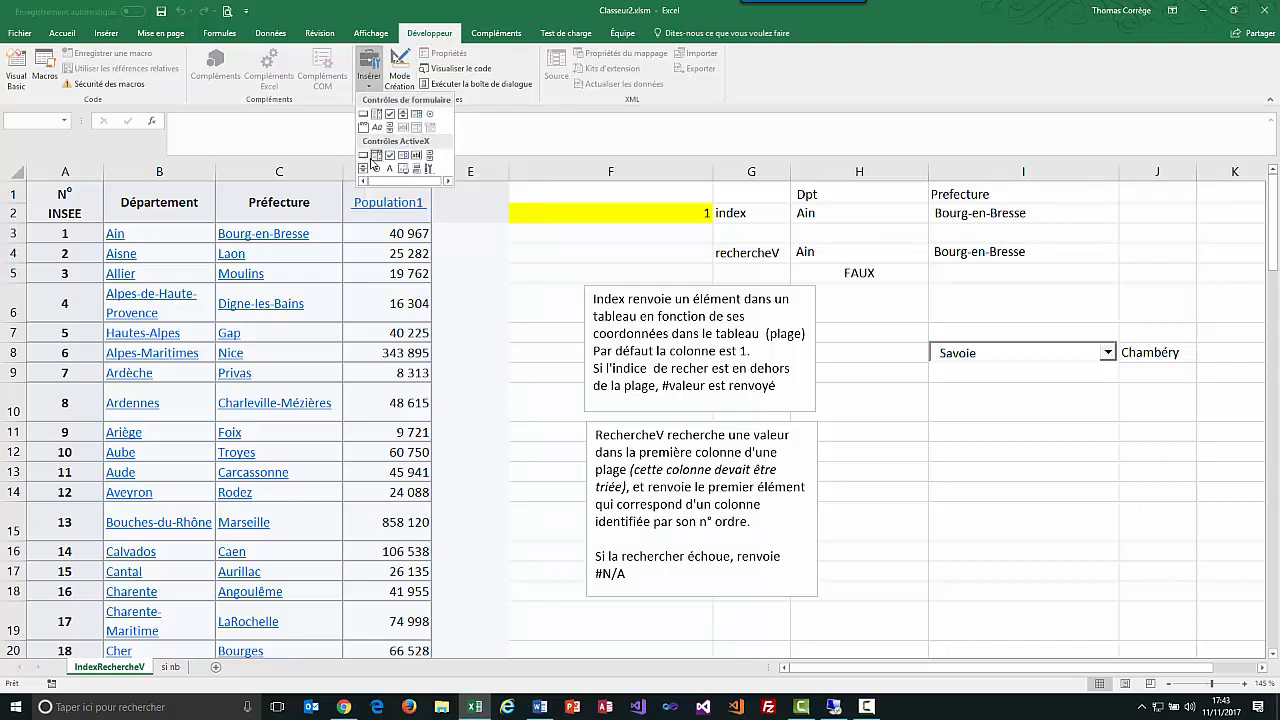
{"action": "left_click", "coordinate": [377, 157]}
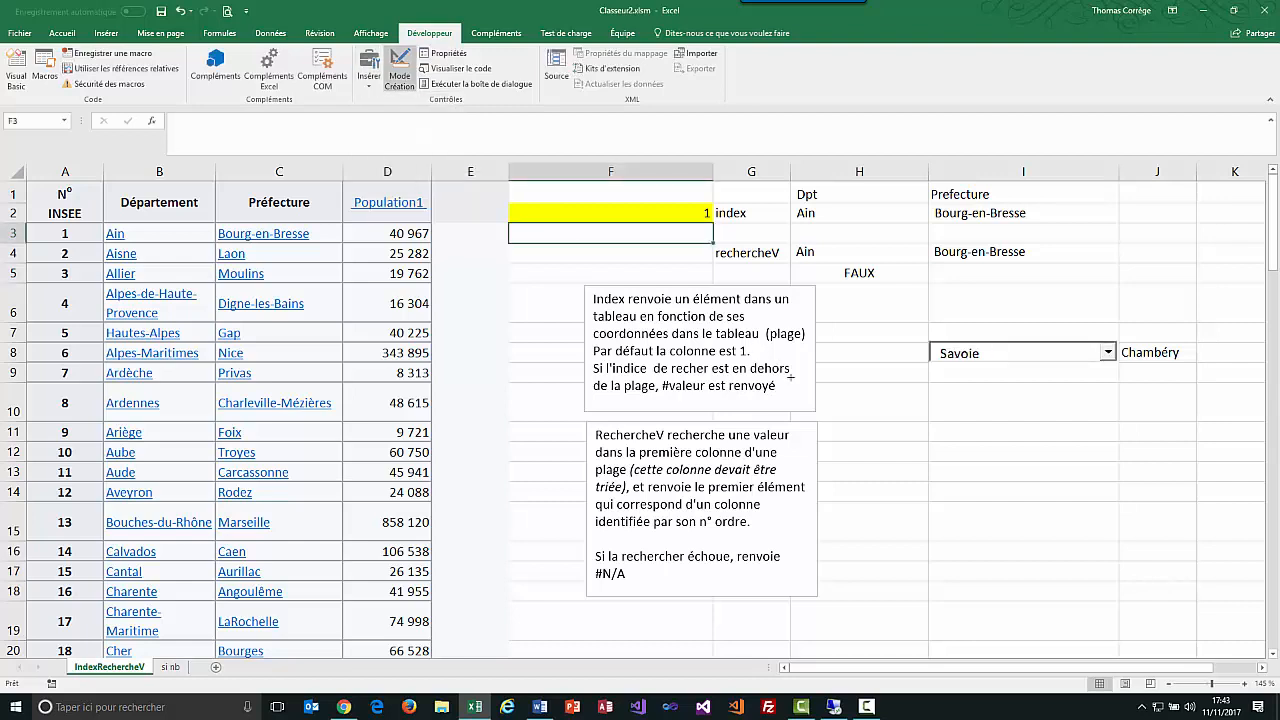
{"action": "mouse_move", "coordinate": [928, 393]}
{"action": "left_mouse_down"}
{"action": "mouse_move", "coordinate": [1020, 440]}
{"action": "mouse_move", "coordinate": [1058, 442]}
{"action": "mouse_move", "coordinate": [1080, 468]}
{"action": "left_mouse_up"}
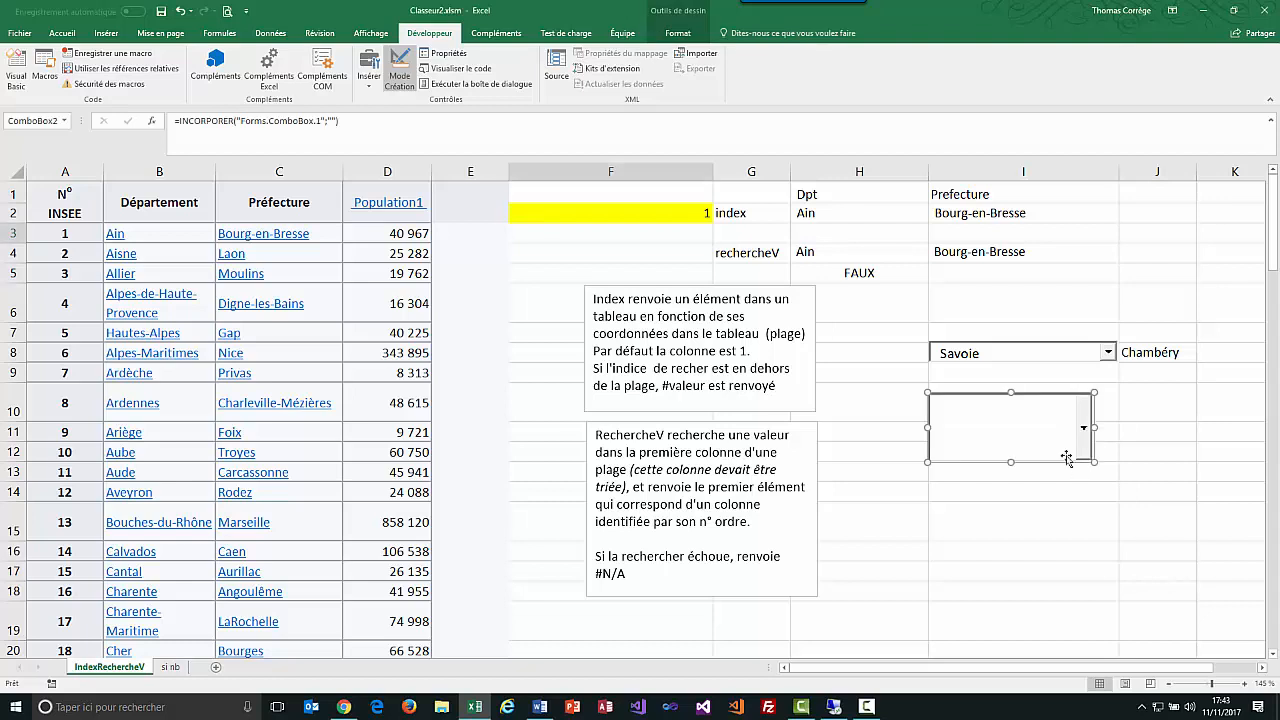
Set the new combo box's ListFillRange to A3:A103 and its LinkedCell to J10
{"action": "right_click", "coordinate": [1032, 424]}
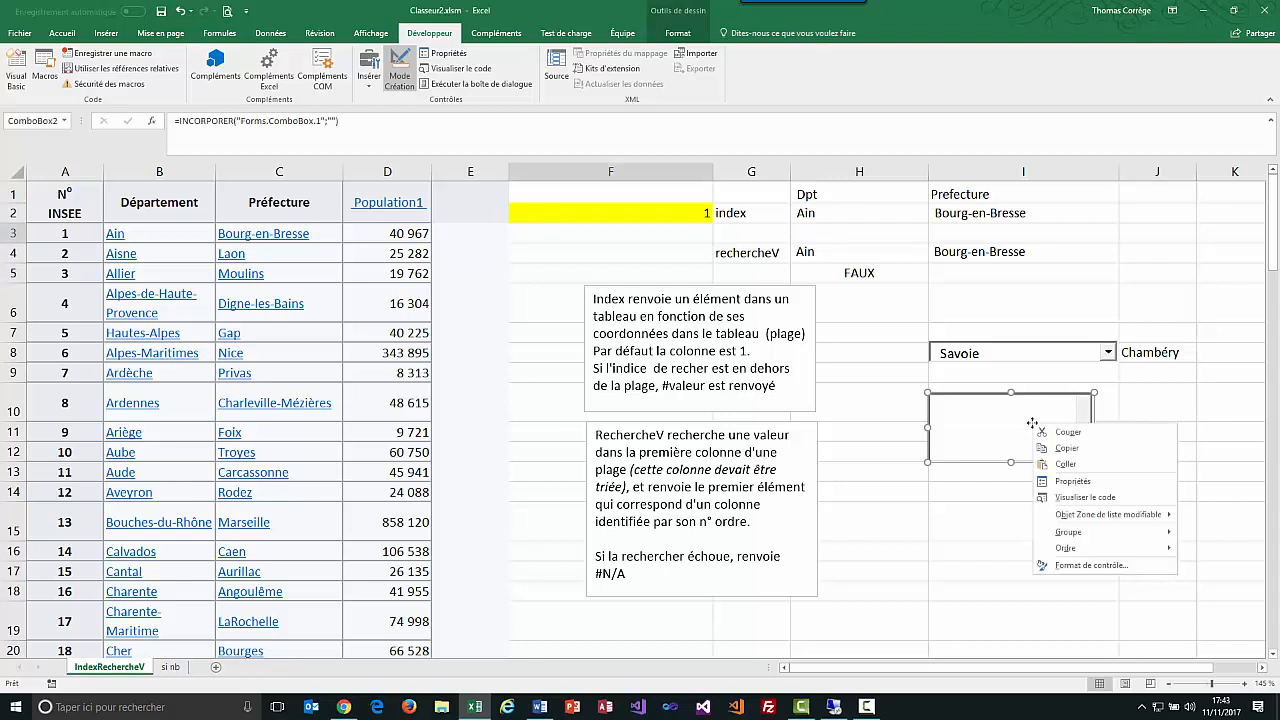
{"action": "left_click", "coordinate": [1075, 482]}
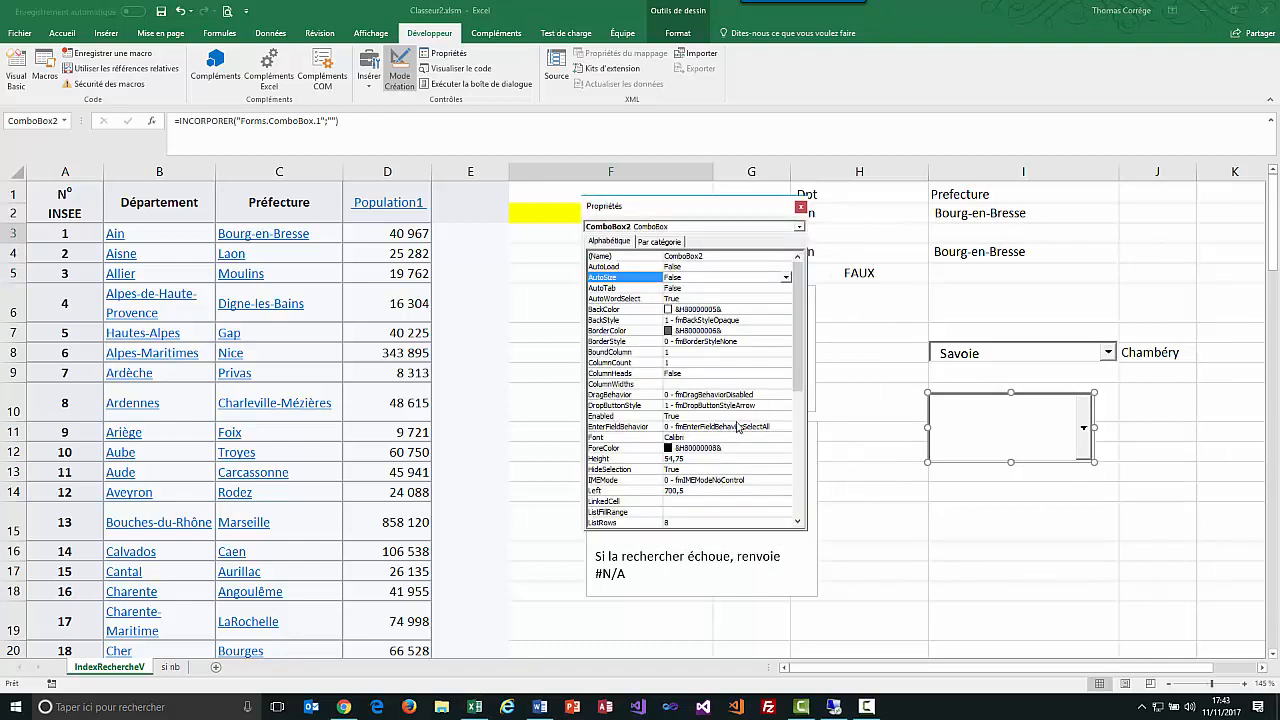
{"action": "left_click", "coordinate": [752, 511]}
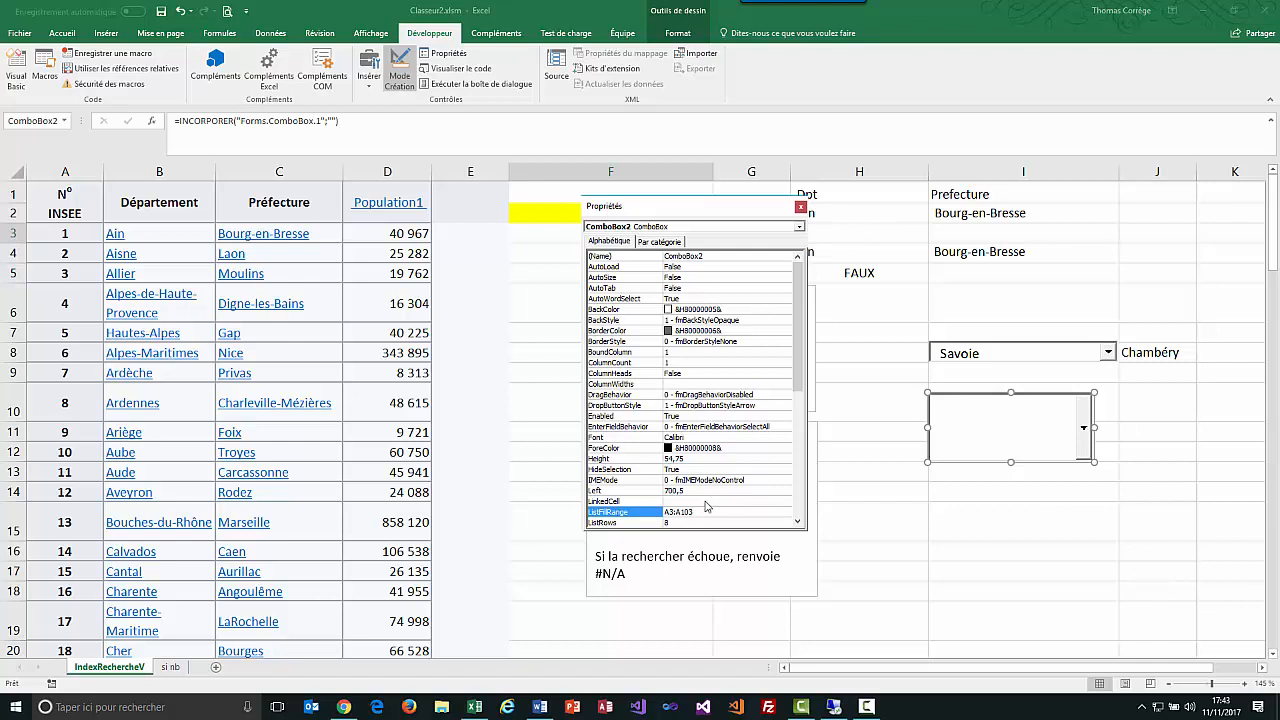
{"action": "left_click", "coordinate": [704, 501]}
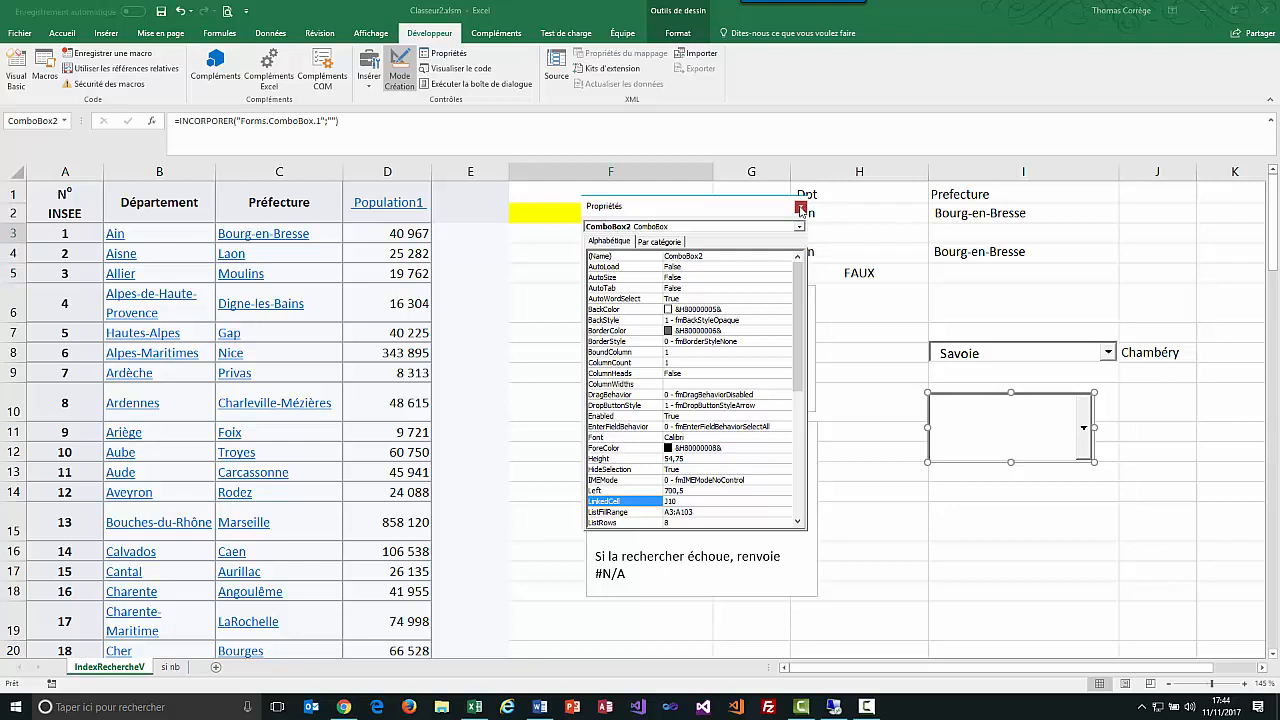
{"action": "left_click", "coordinate": [801, 210]}
Leave design mode and choose 6 in the new combo box to test its link to J10
{"action": "left_click", "coordinate": [399, 70]}
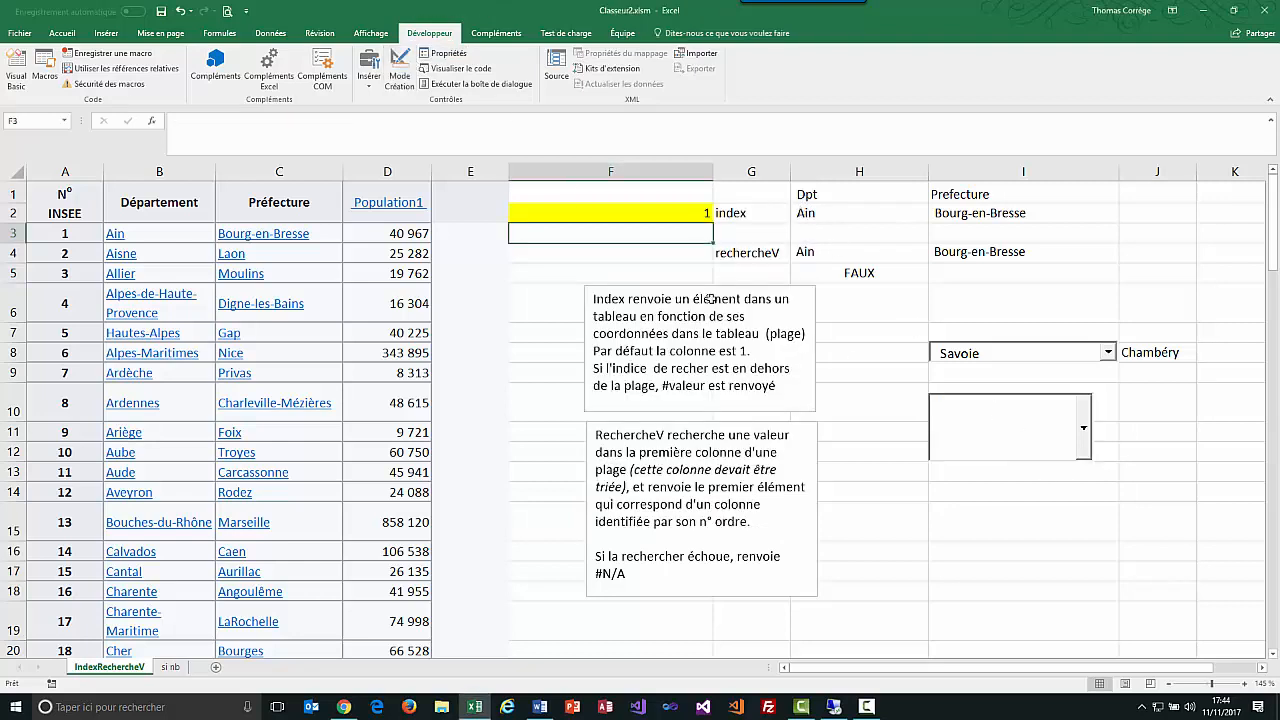
{"action": "left_click", "coordinate": [1083, 427]}
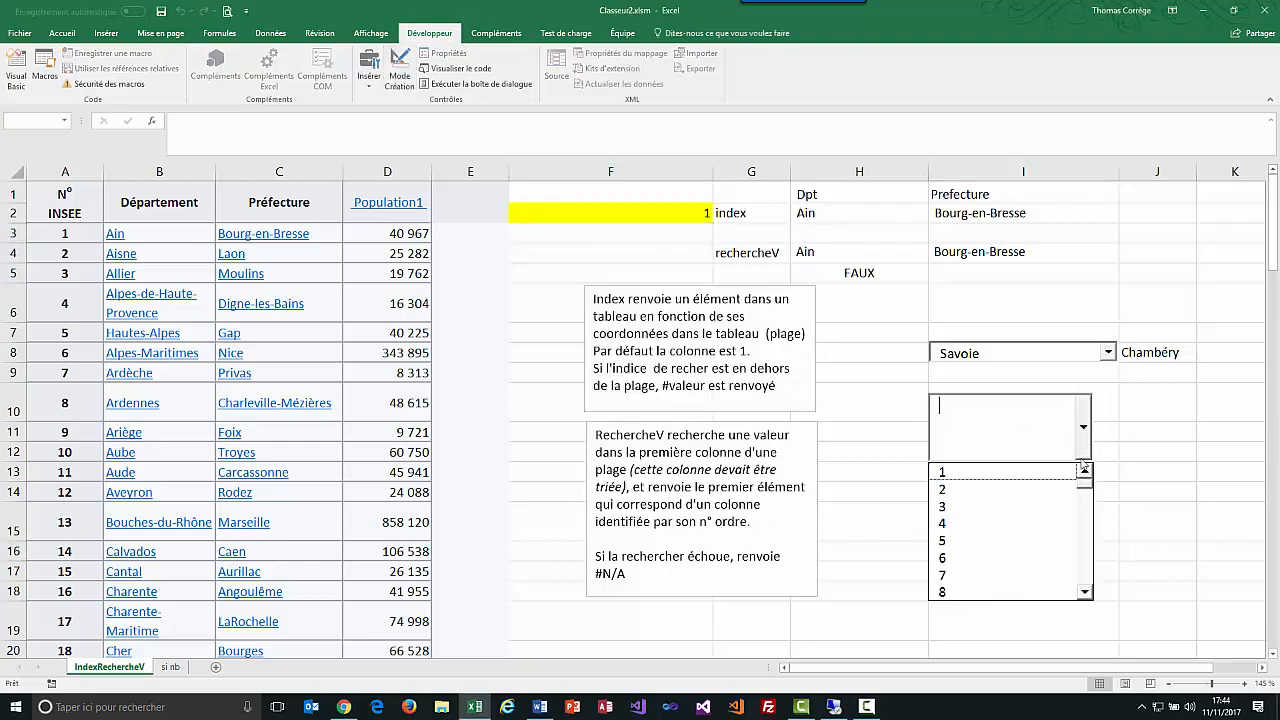
{"action": "left_click", "coordinate": [1024, 557]}
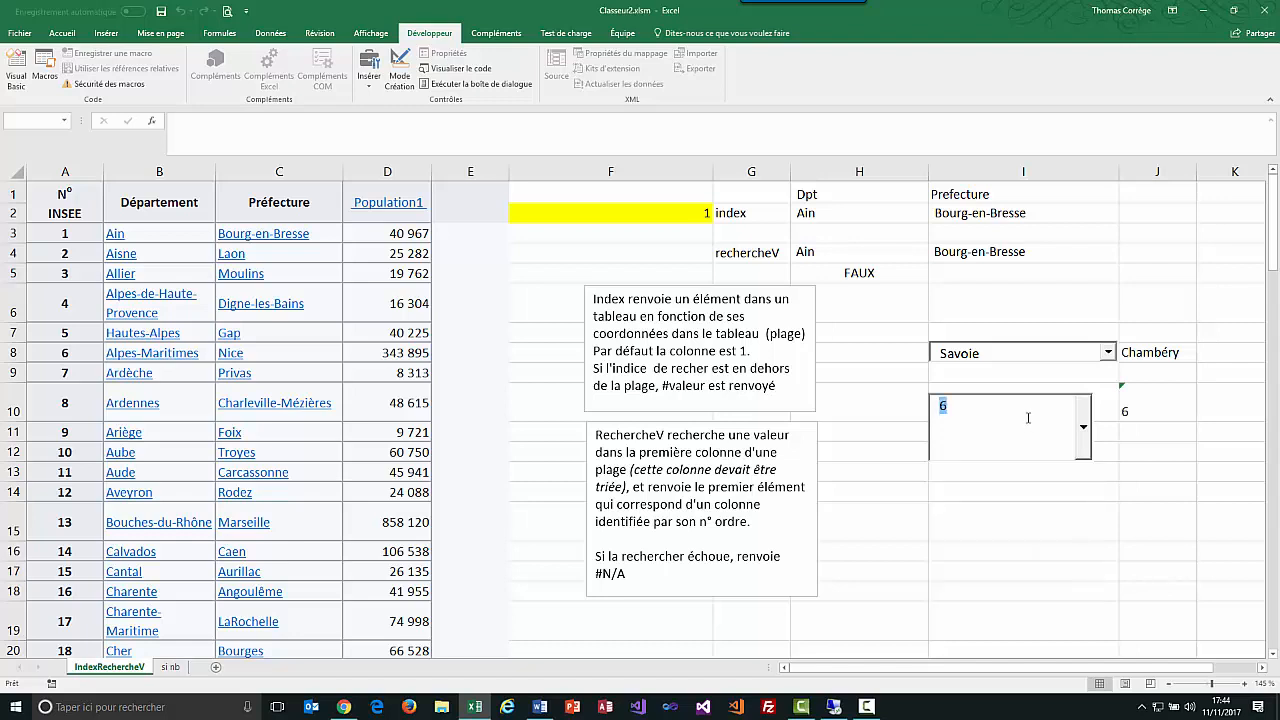
{"action": "left_click", "coordinate": [974, 548]}
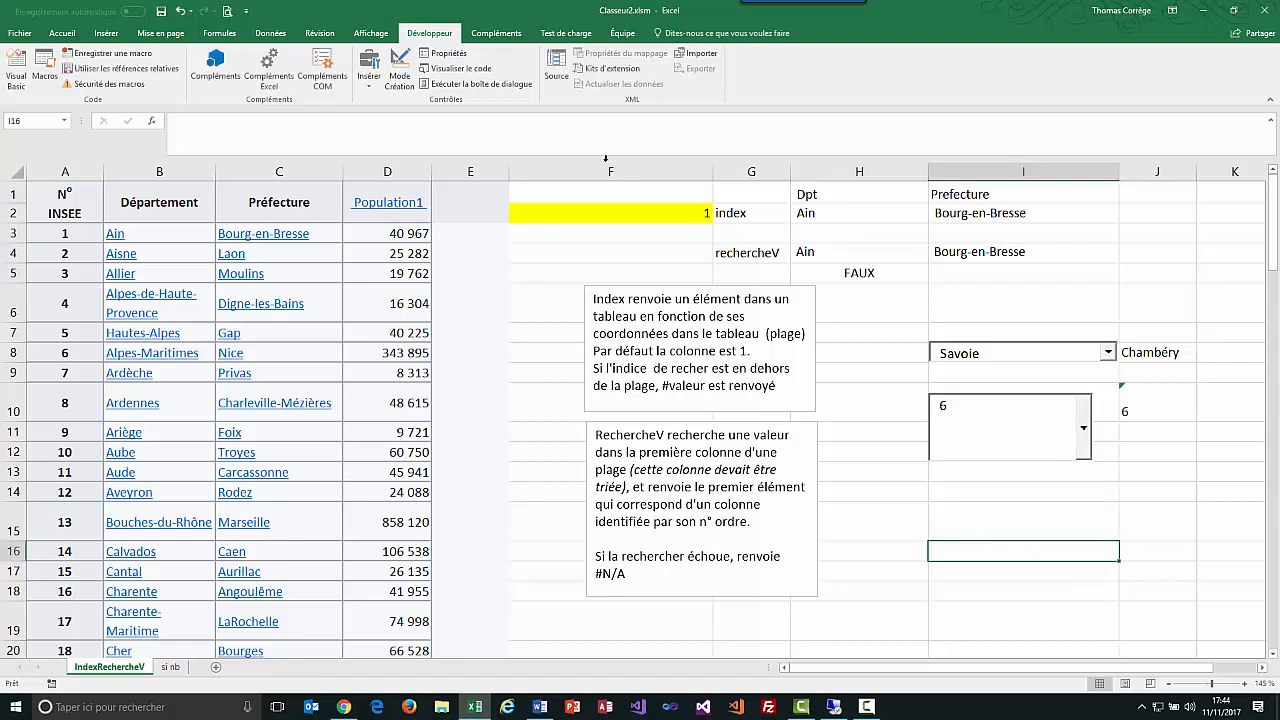
Set the ListFillRange of the combo box over I10:I12 to B3:B103, and leave design mode
{"action": "left_click", "coordinate": [399, 68]}
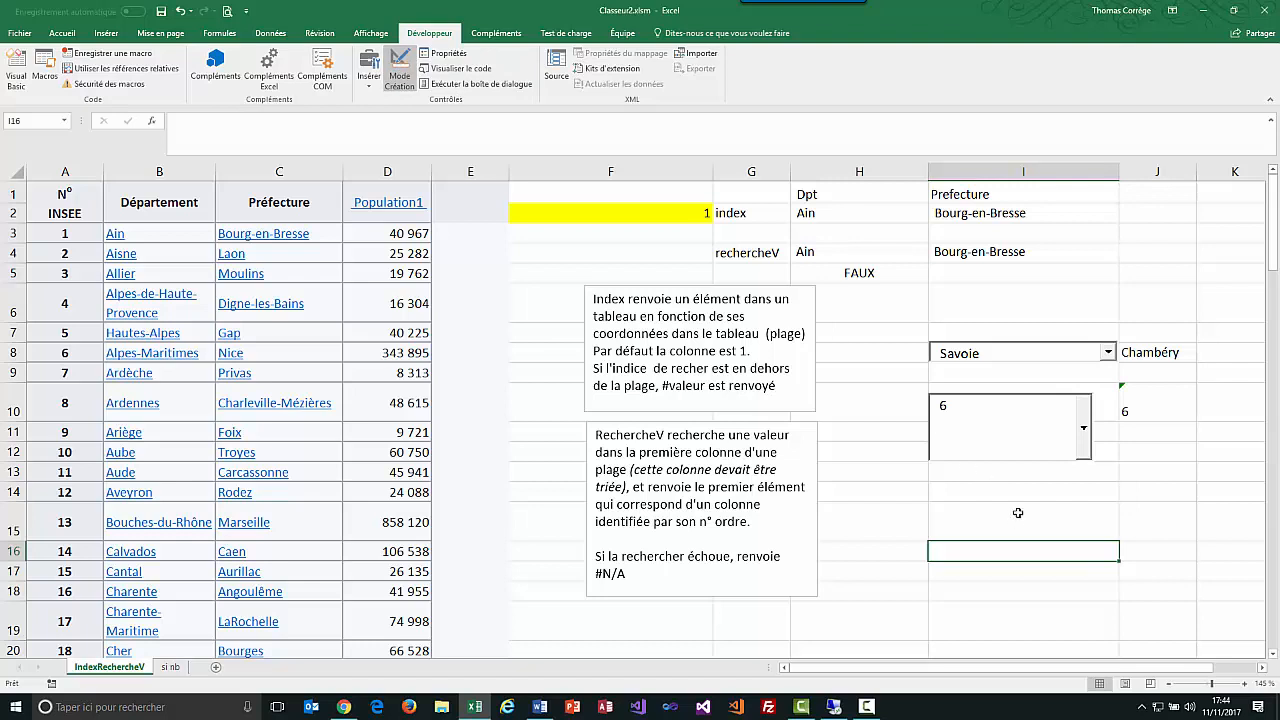
{"action": "left_click", "coordinate": [985, 408]}
{"action": "right_click", "coordinate": [985, 408]}
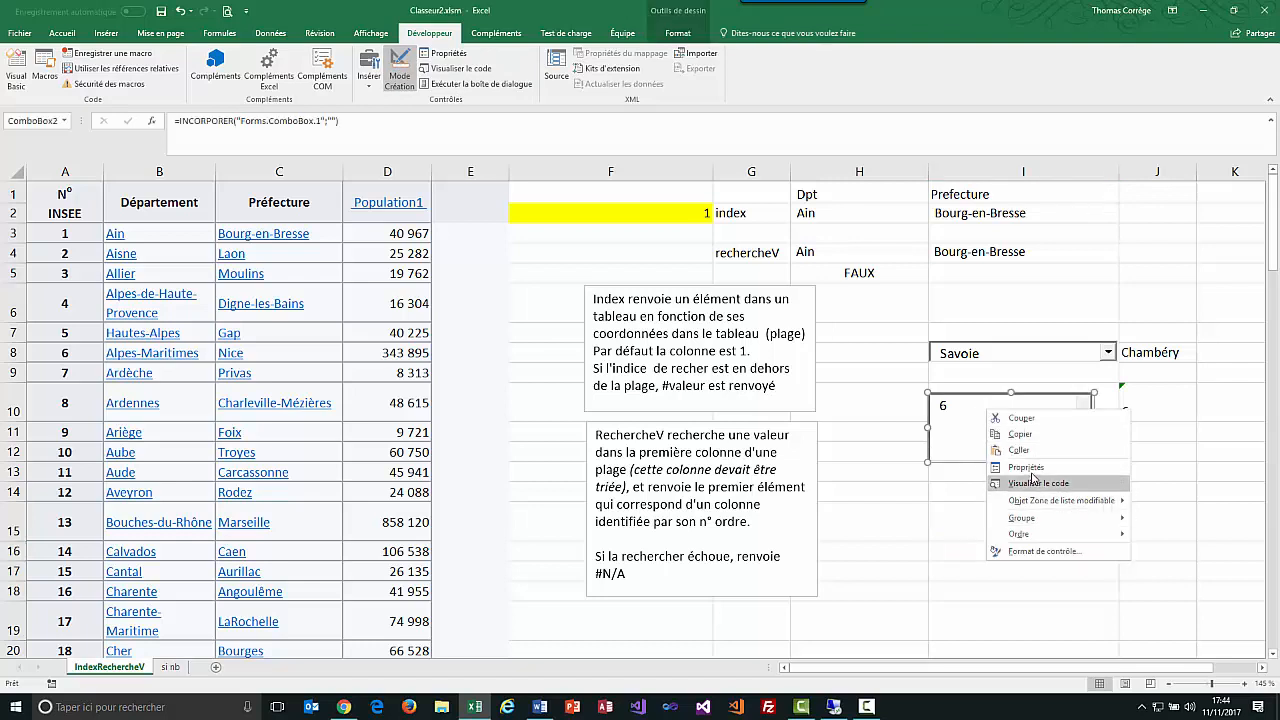
{"action": "left_click", "coordinate": [1033, 473]}
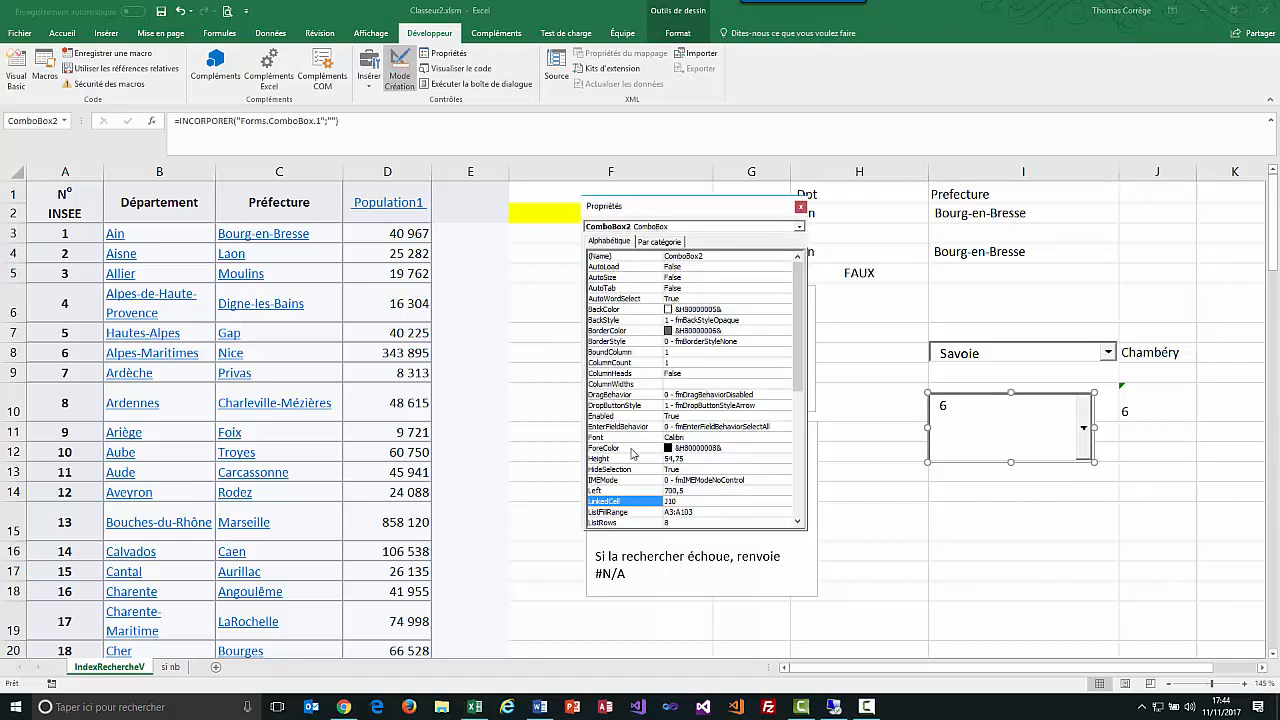
{"action": "left_click", "coordinate": [669, 512]}
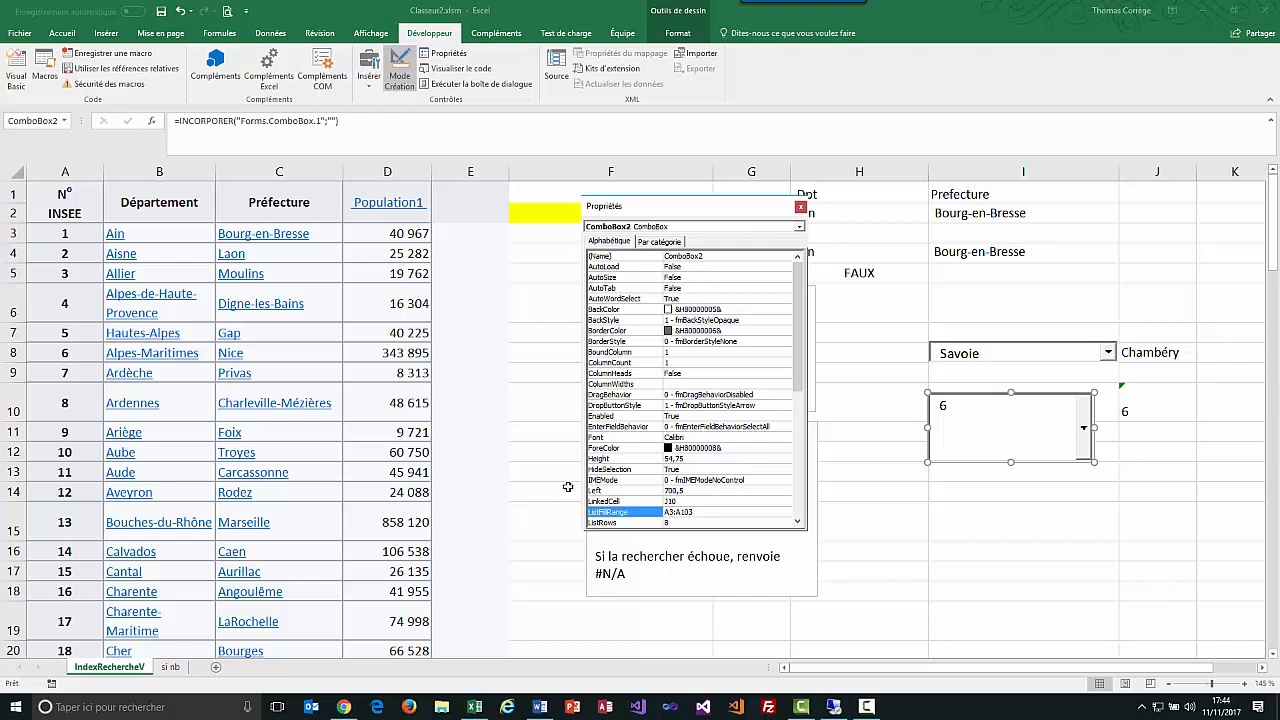
{"action": "left_click", "coordinate": [672, 512]}
{"action": "key", "text": "BackSpace"}
{"action": "type", "text": "B"}
{"action": "key", "text": "Delete"}
{"action": "type", "text": "B"}
{"action": "left_click", "coordinate": [800, 207]}
{"action": "left_click", "coordinate": [399, 70]}
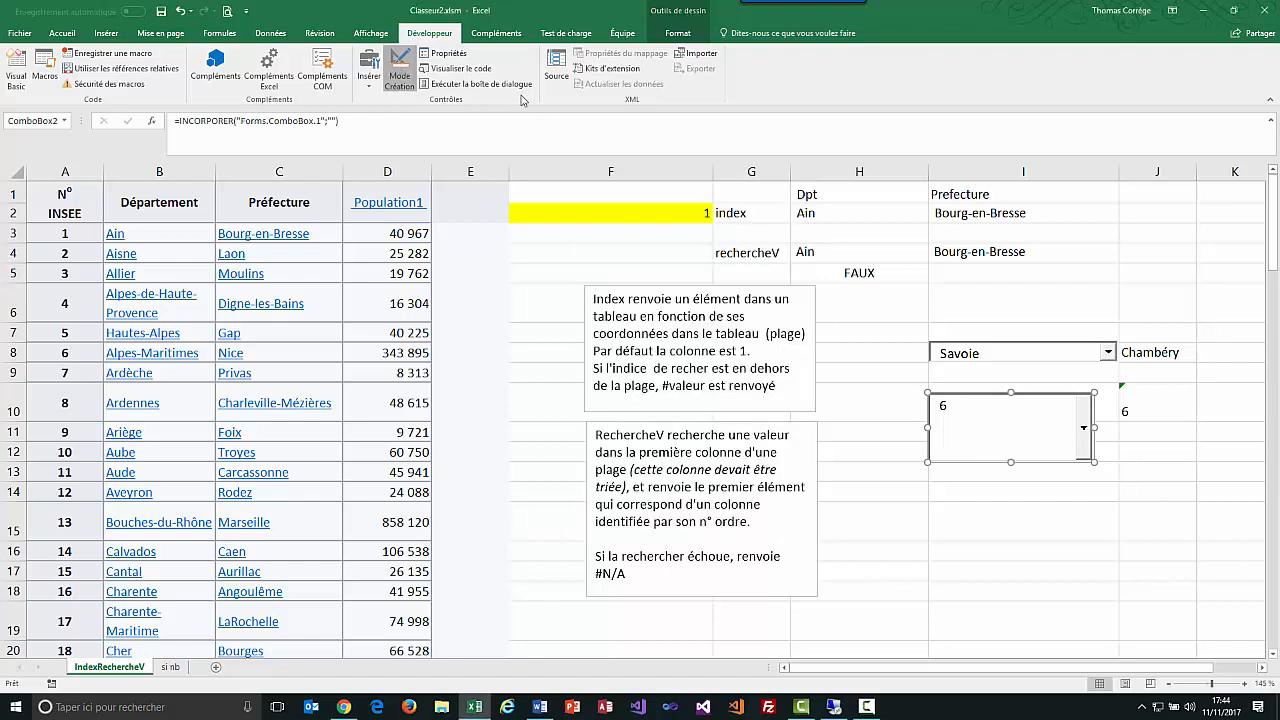
Choose Alpes-de-Haute-Provence, Ardennes and Aude in turn in the lower combo box to test its link to J10
{"action": "left_click", "coordinate": [1083, 427]}
{"action": "left_click", "coordinate": [1060, 523]}
{"action": "left_click", "coordinate": [1083, 427]}
{"action": "left_click", "coordinate": [1066, 540]}
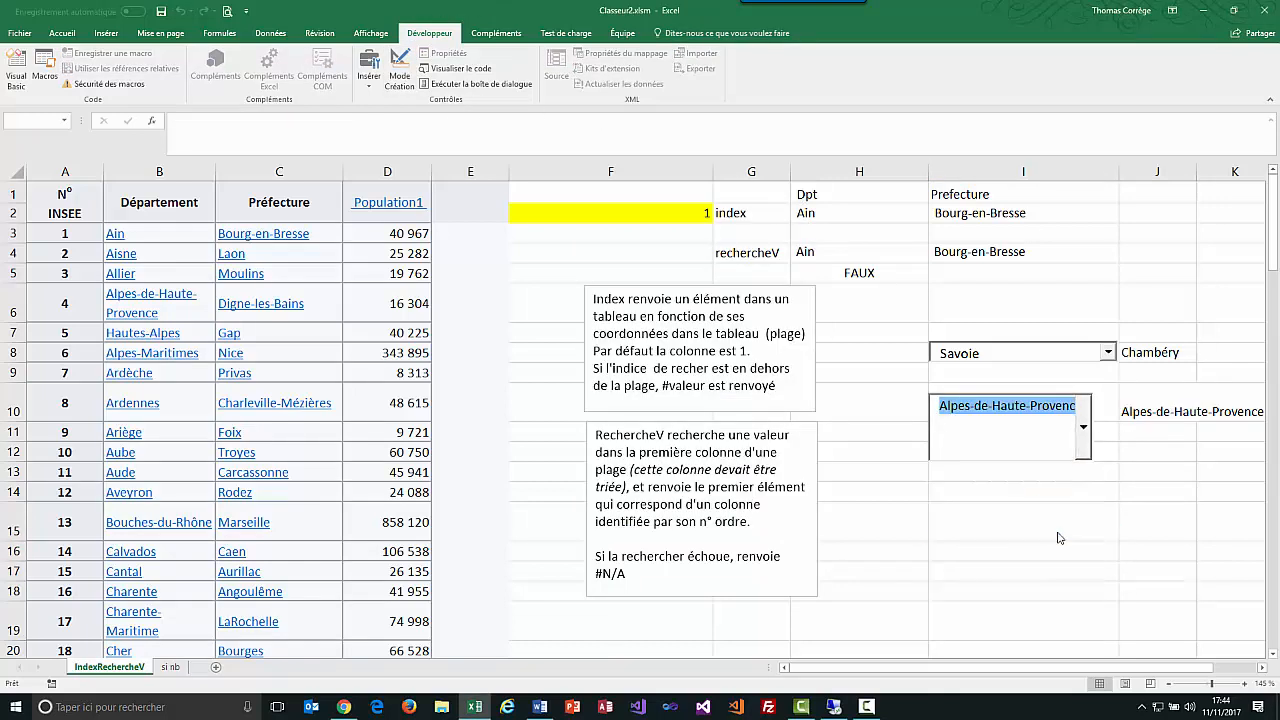
{"action": "left_click", "coordinate": [1082, 436]}
{"action": "left_click", "coordinate": [1127, 406]}
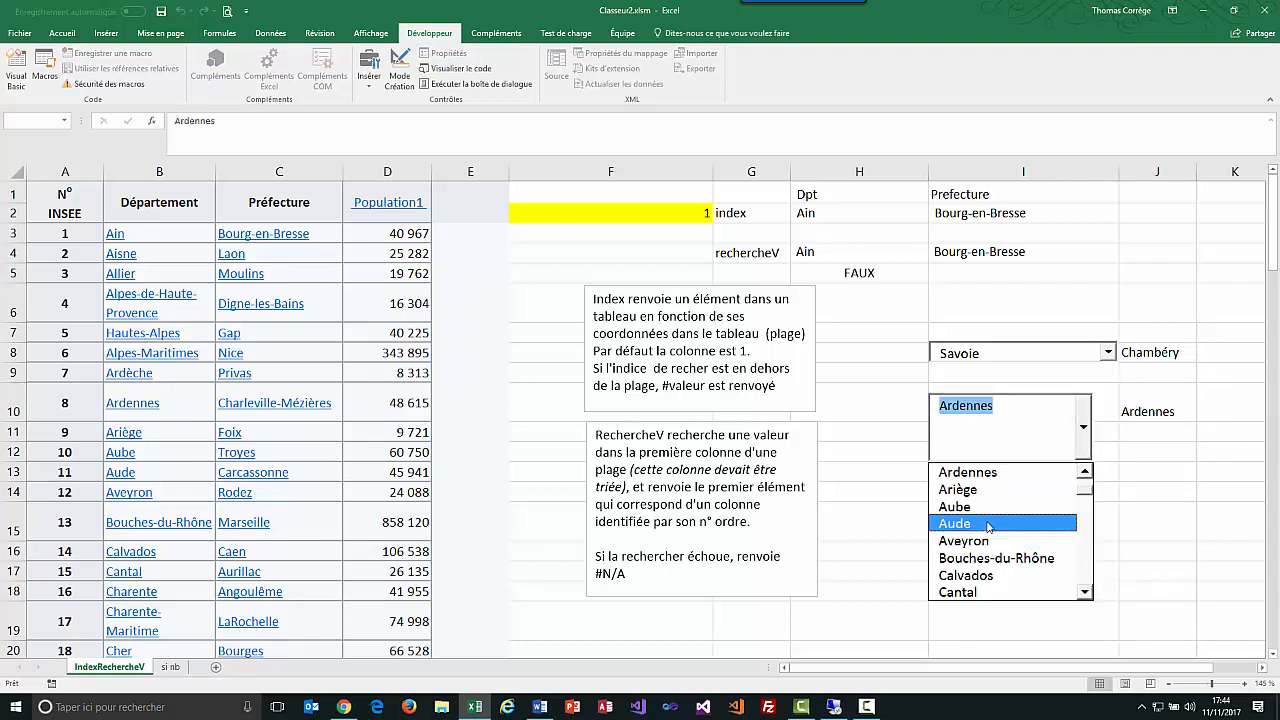
{"action": "left_click", "coordinate": [988, 524]}
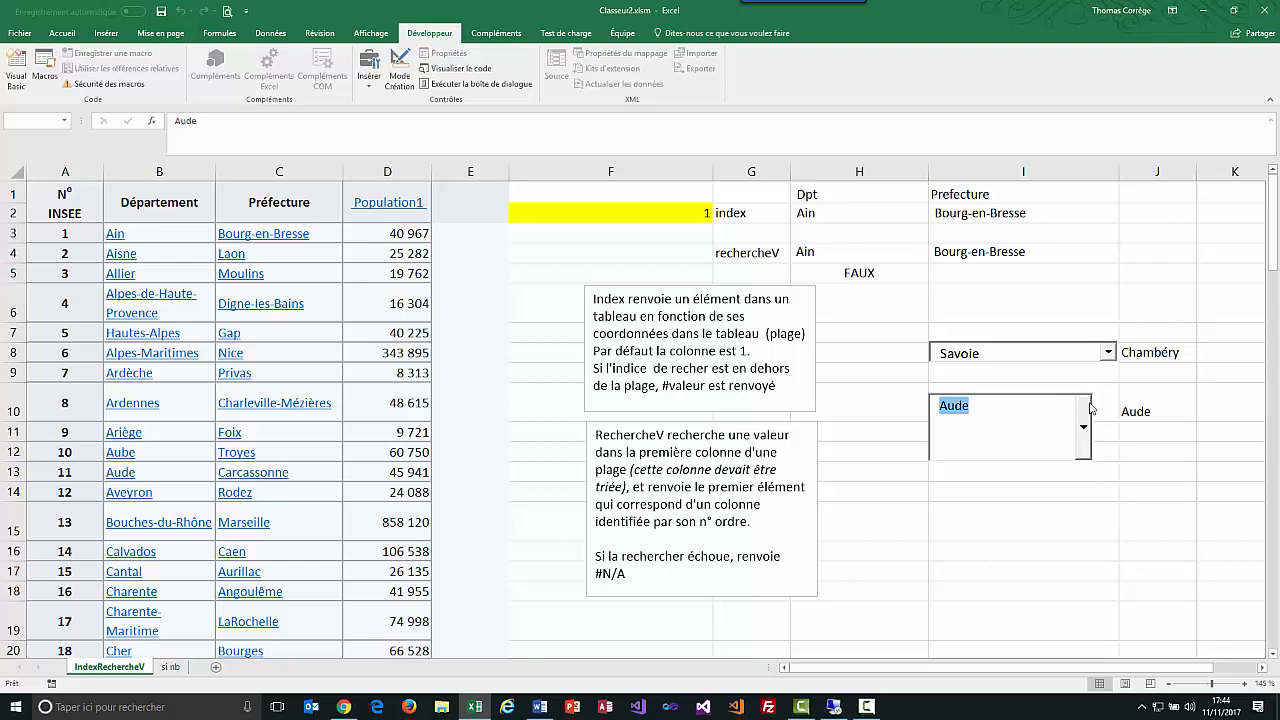
{"action": "left_click", "coordinate": [1134, 433]}
{"action": "type", "text": "="}
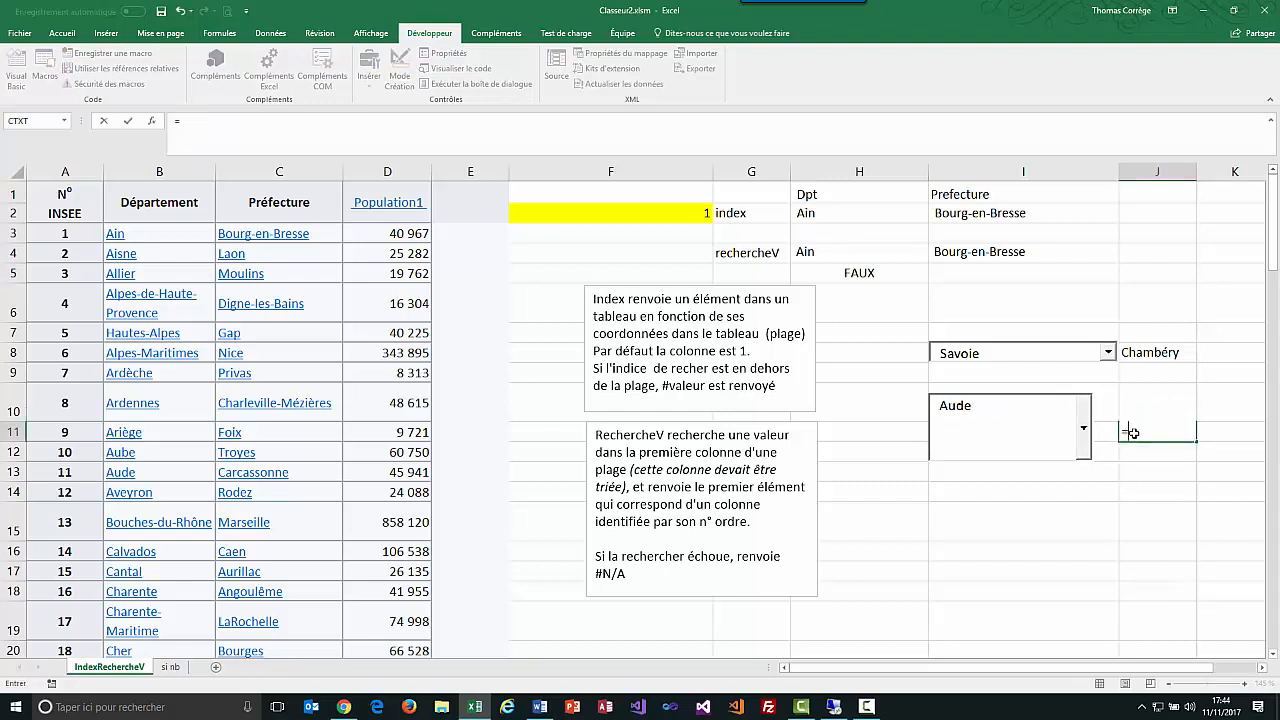
{"action": "key", "text": "Escape"}
Enter =RECHERCHEV(J10;B3:D103;2;faux) in I14 to look up the prefecture of the department chosen in the combo box
{"action": "key", "text": "Down"}
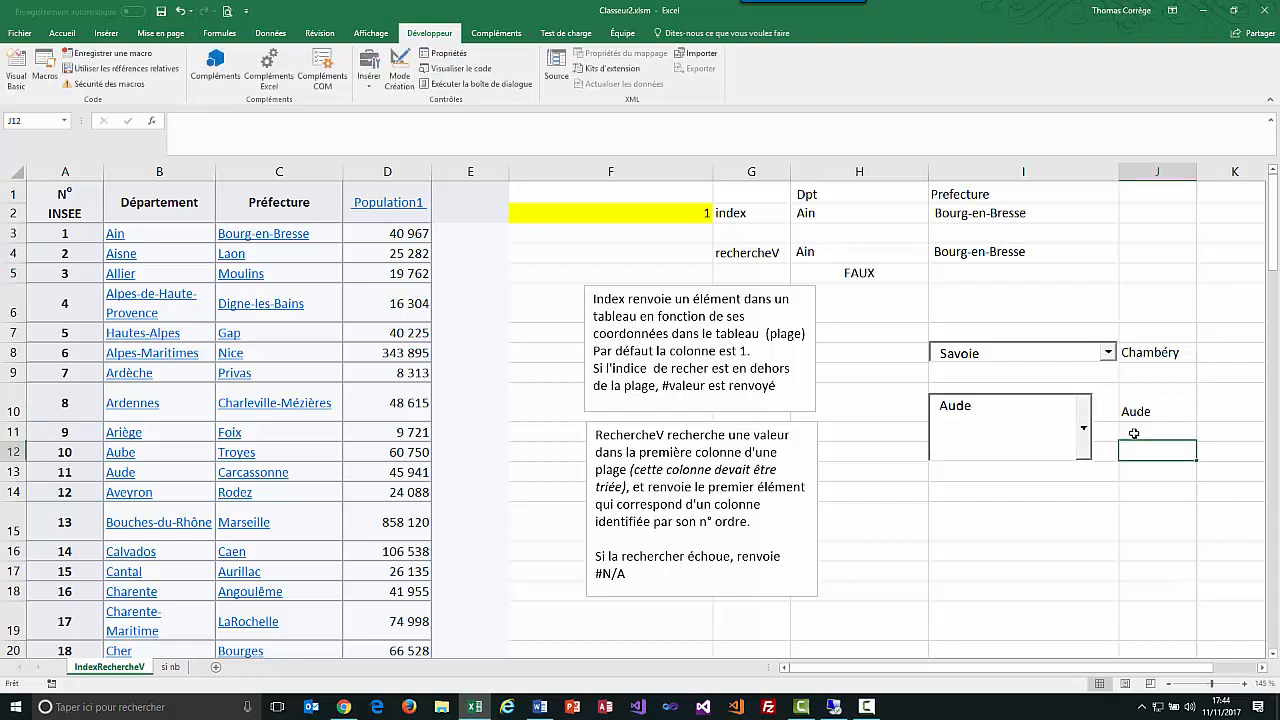
{"action": "key", "text": "Down"}
{"action": "key", "text": "Left"}
{"action": "key", "text": "Down"}
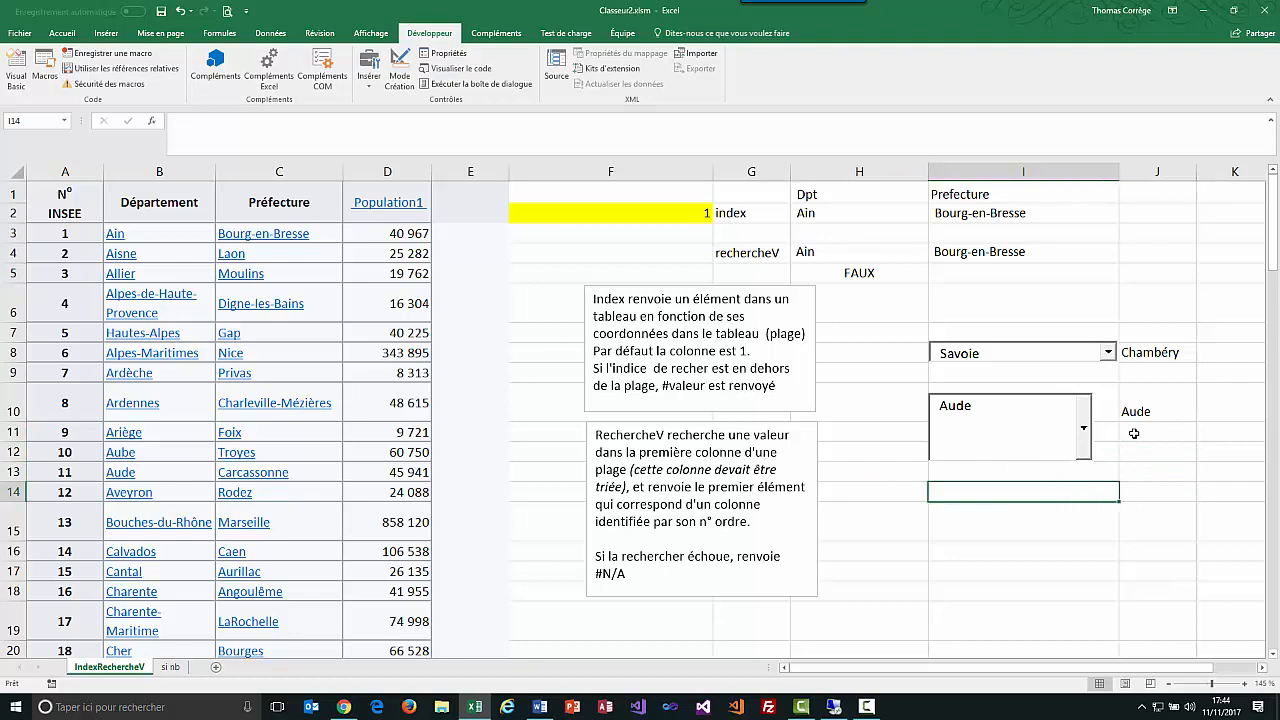
{"action": "type", "text": "=recher"}
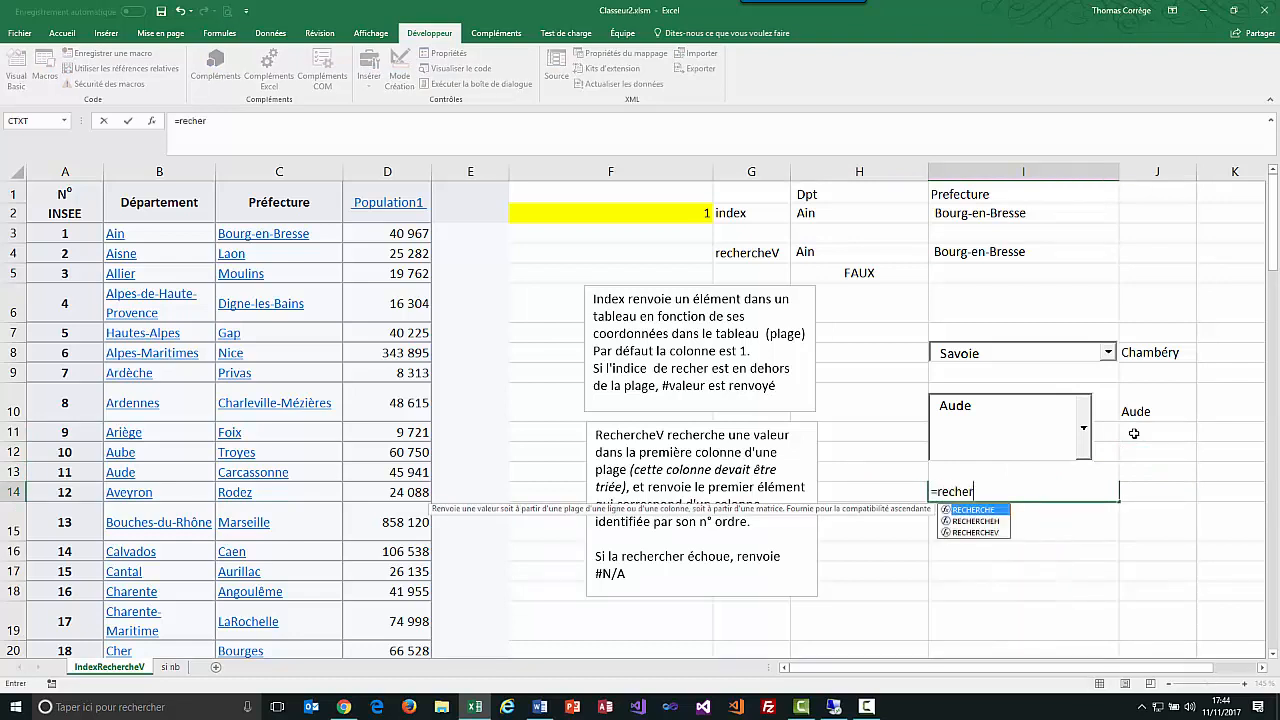
{"action": "double_click", "coordinate": [974, 532]}
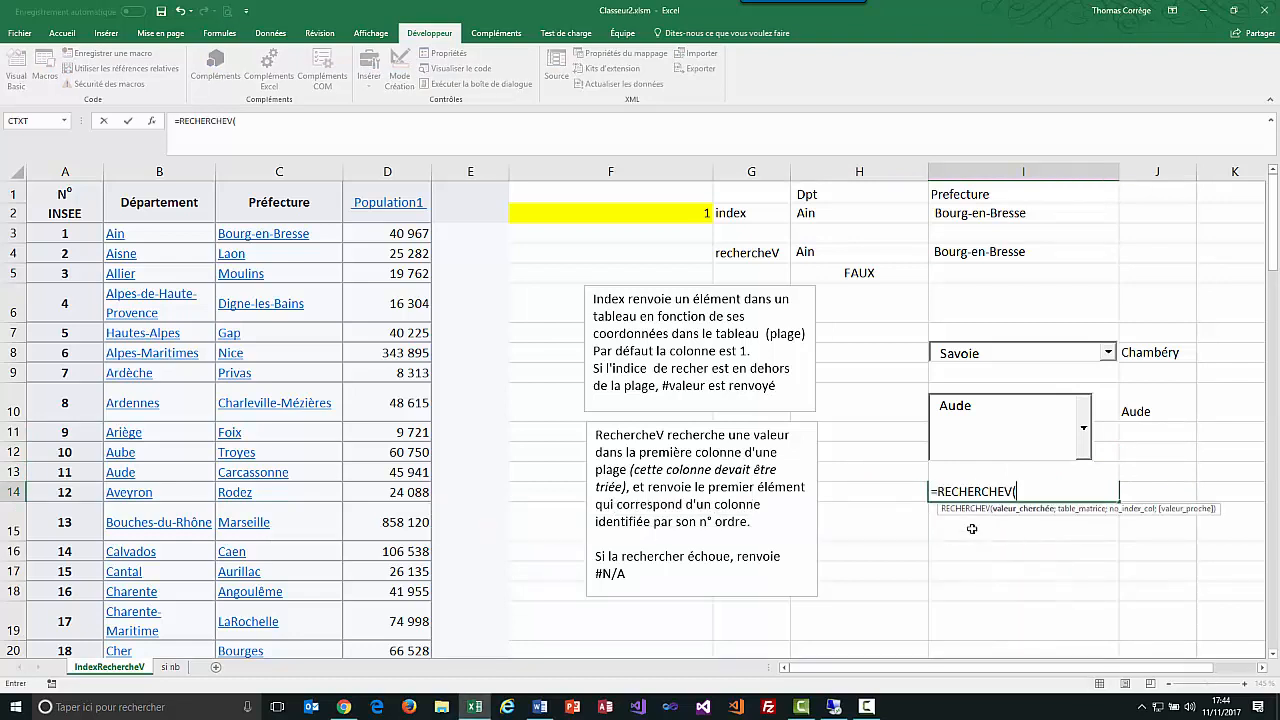
{"action": "left_click", "coordinate": [1150, 404]}
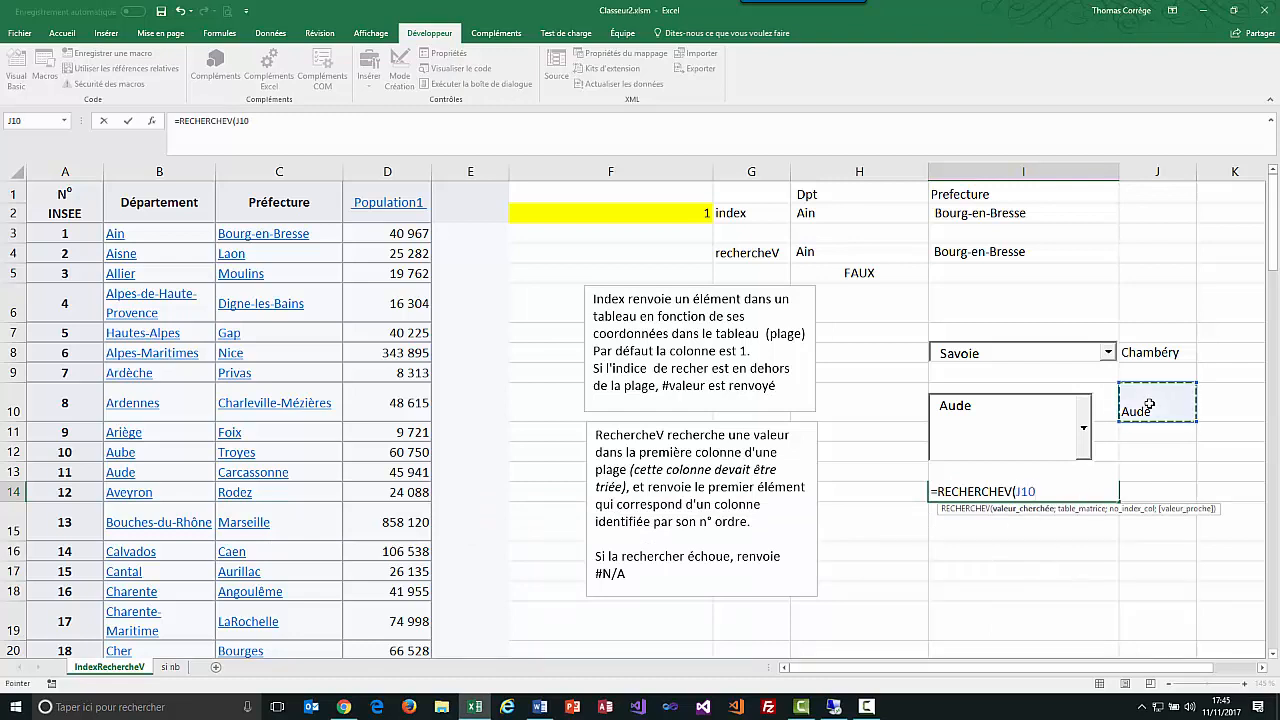
{"action": "type", "text": ";"}
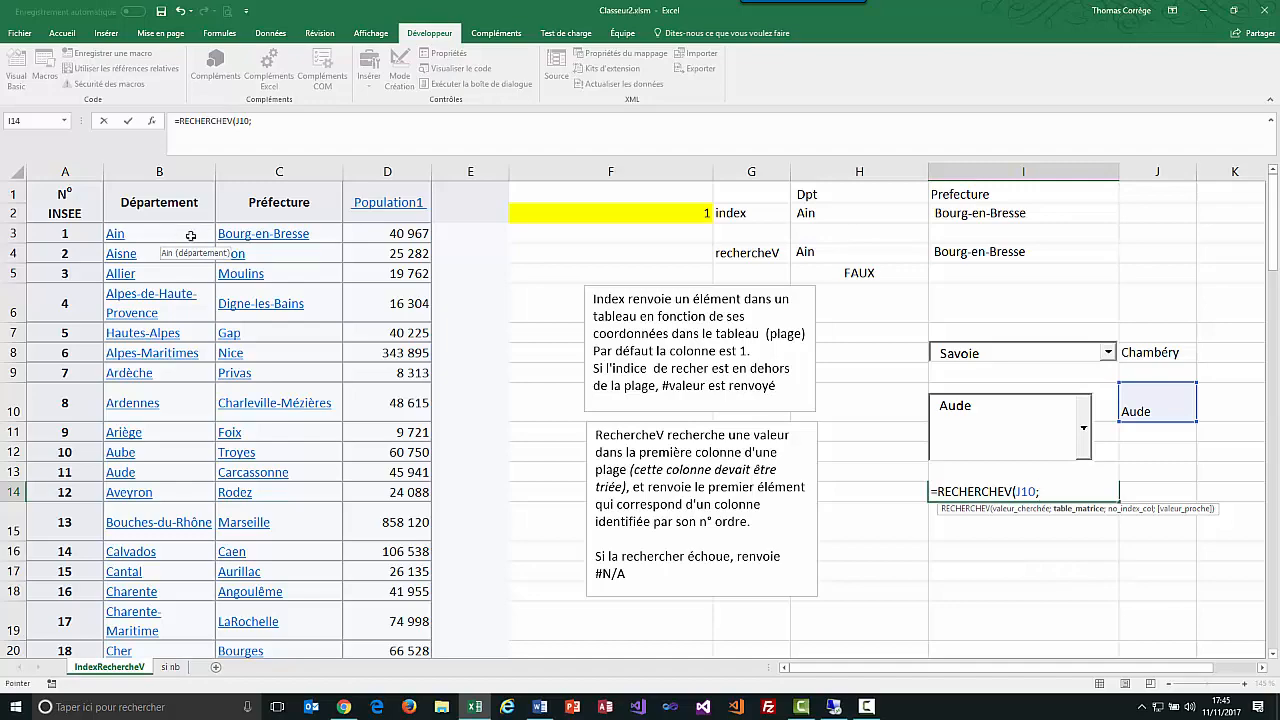
{"action": "left_click_drag", "start_coordinate": [190, 236], "coordinate": [391, 567]}
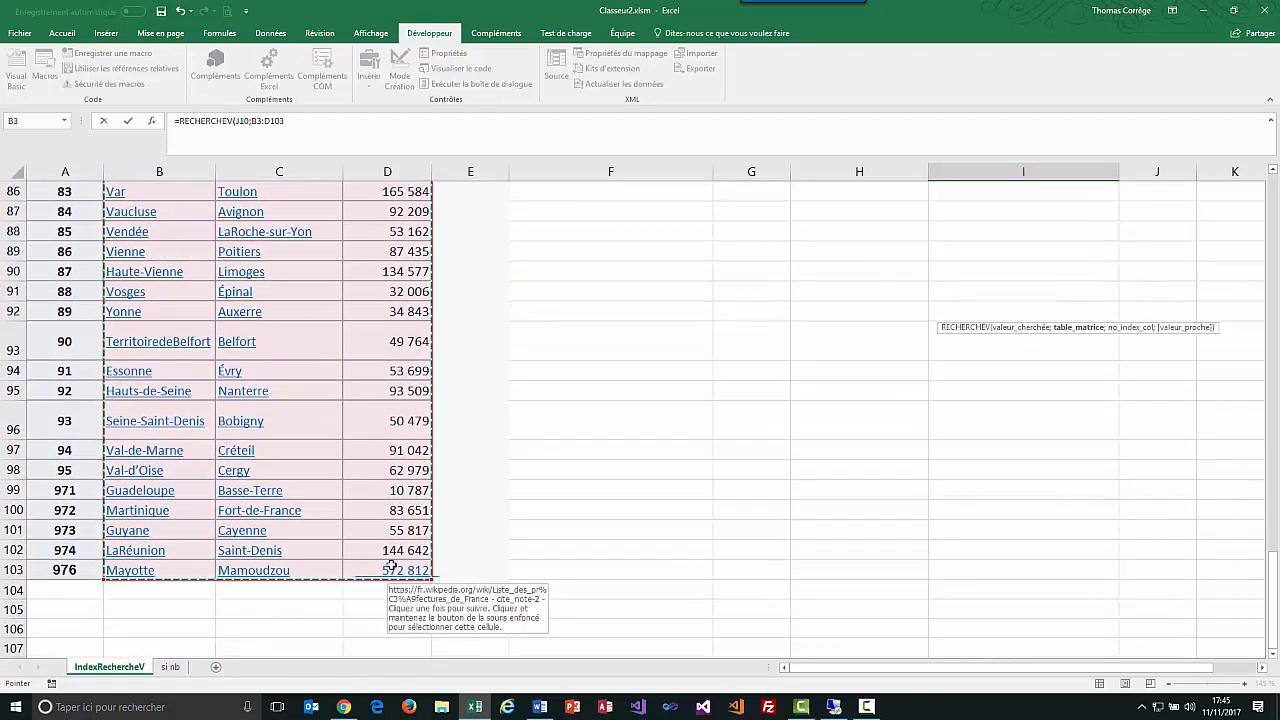
{"action": "type", "text": ";"}
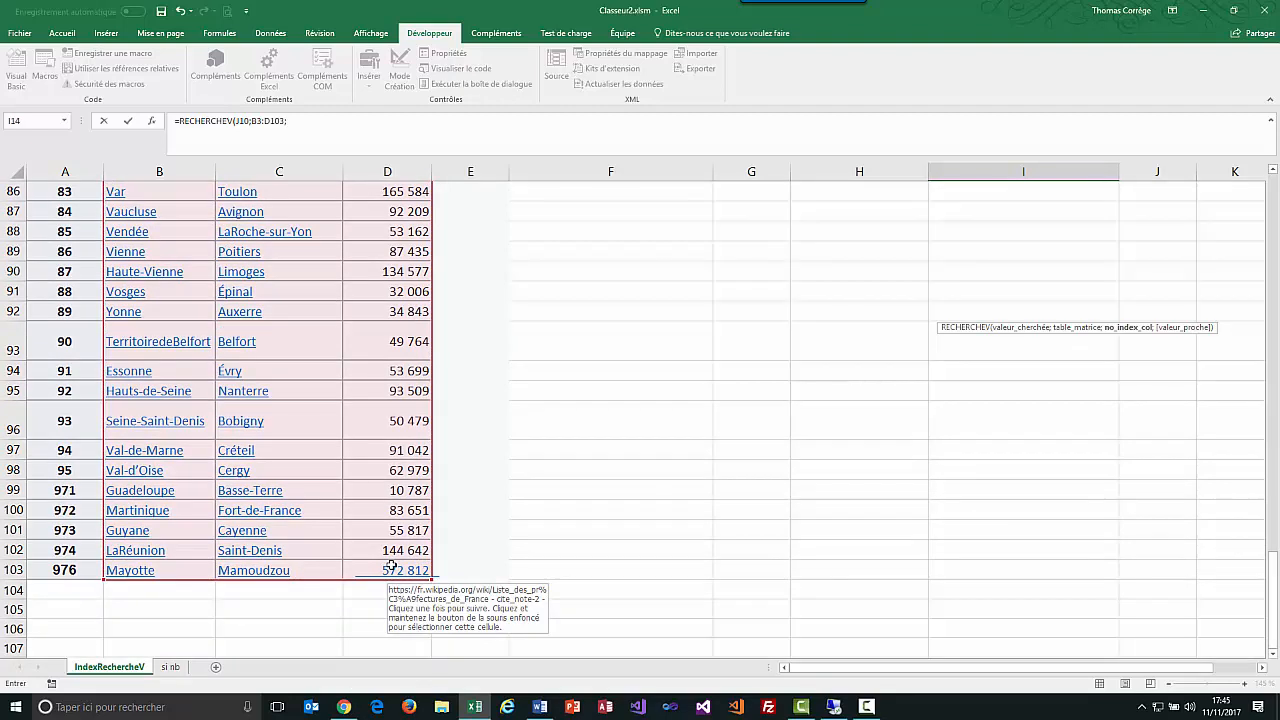
{"action": "left_click", "coordinate": [318, 122]}
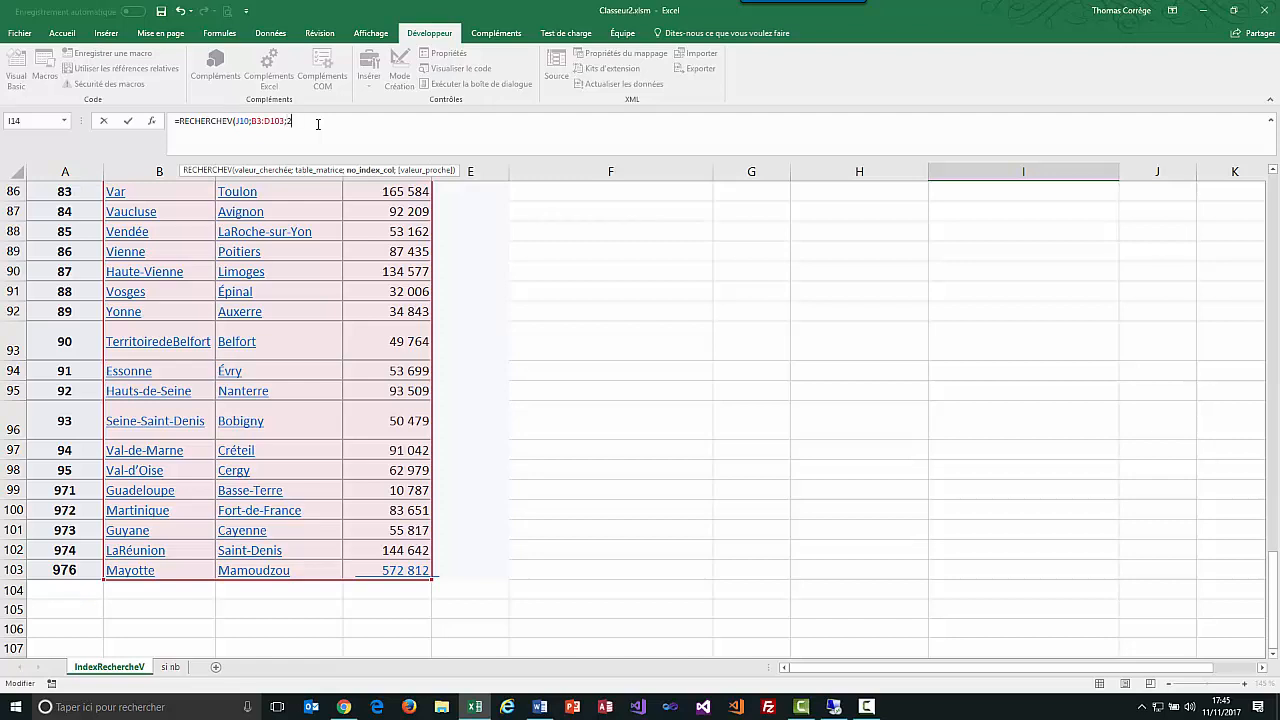
{"action": "type", "text": ";fau"}
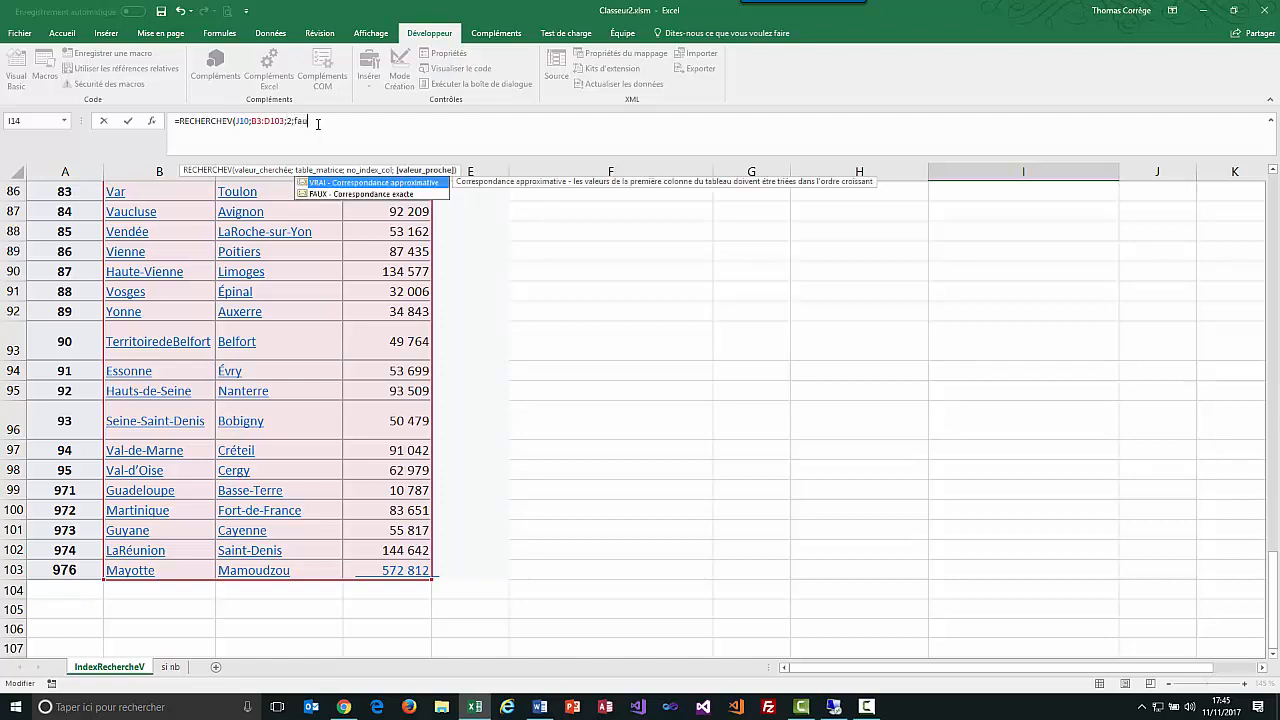
{"action": "type", "text": "x)"}
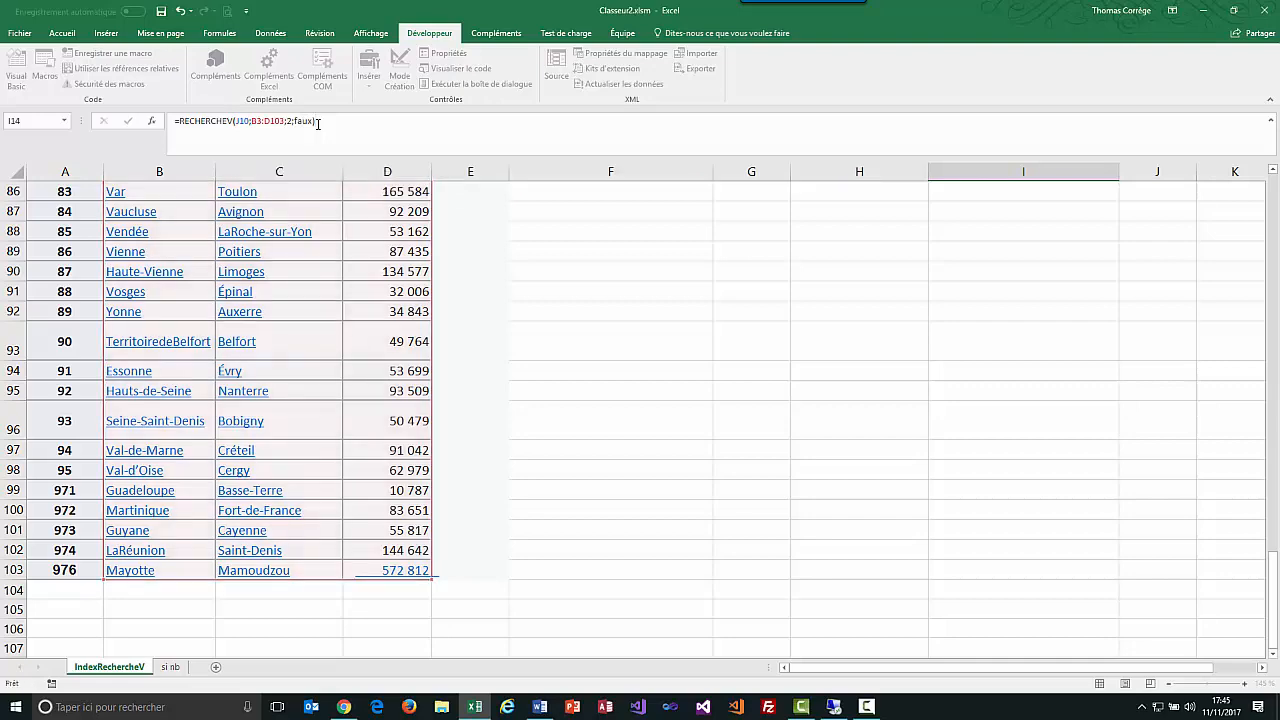
{"action": "key", "text": "Return"}
{"action": "scroll", "coordinate": [908, 460], "scroll_direction": "up", "scroll_amount": 4}
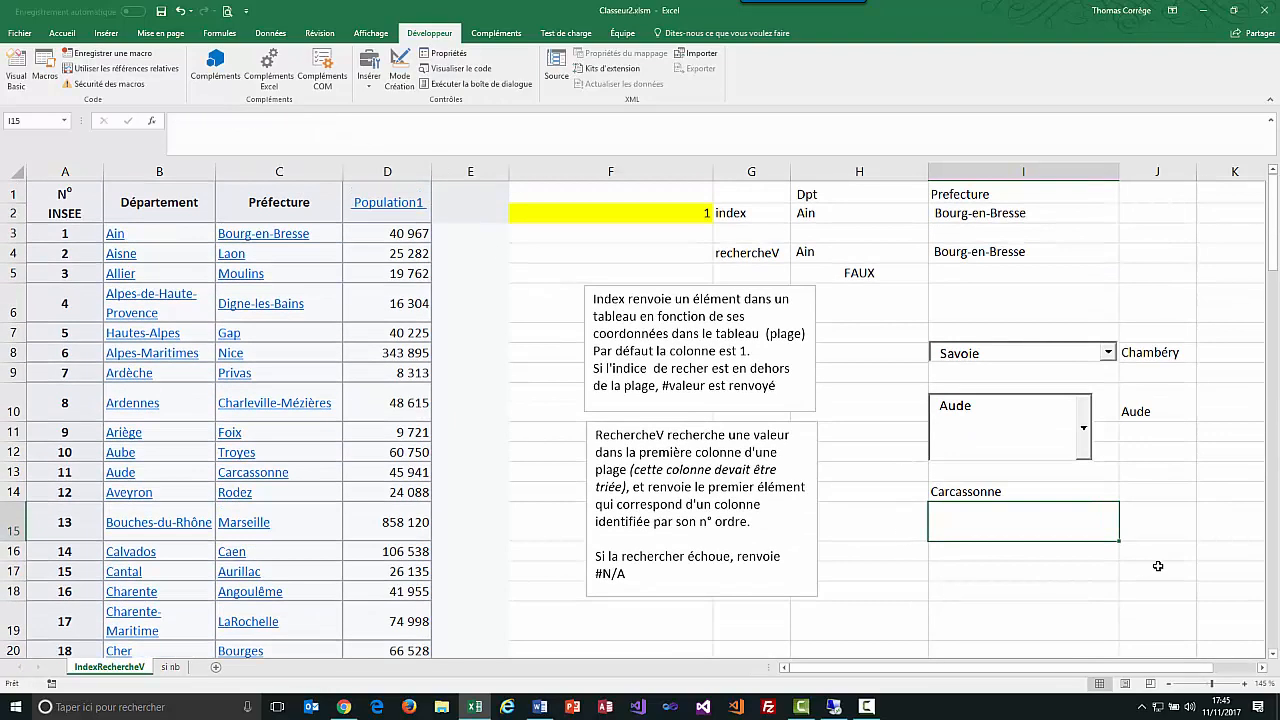
Choose Calvados and then Gironde in the lower combo box to test the prefecture lookup in I14
{"action": "left_click", "coordinate": [1084, 427]}
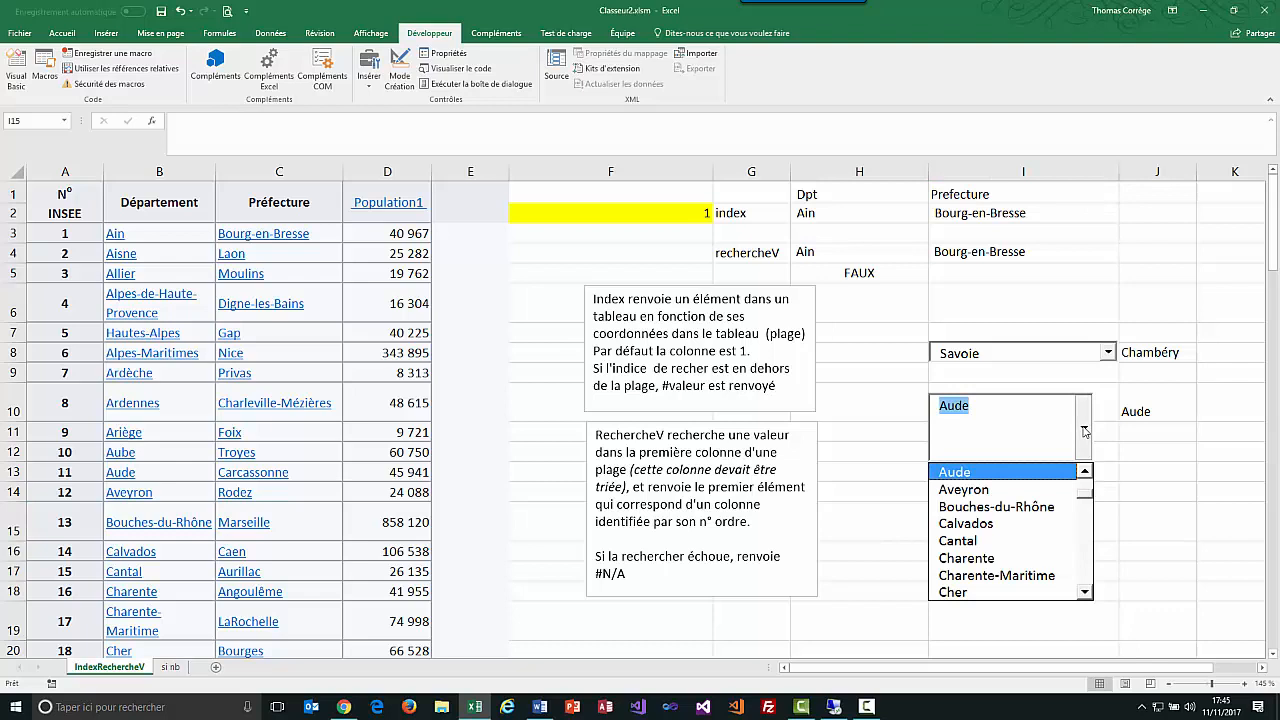
{"action": "left_click", "coordinate": [1022, 524]}
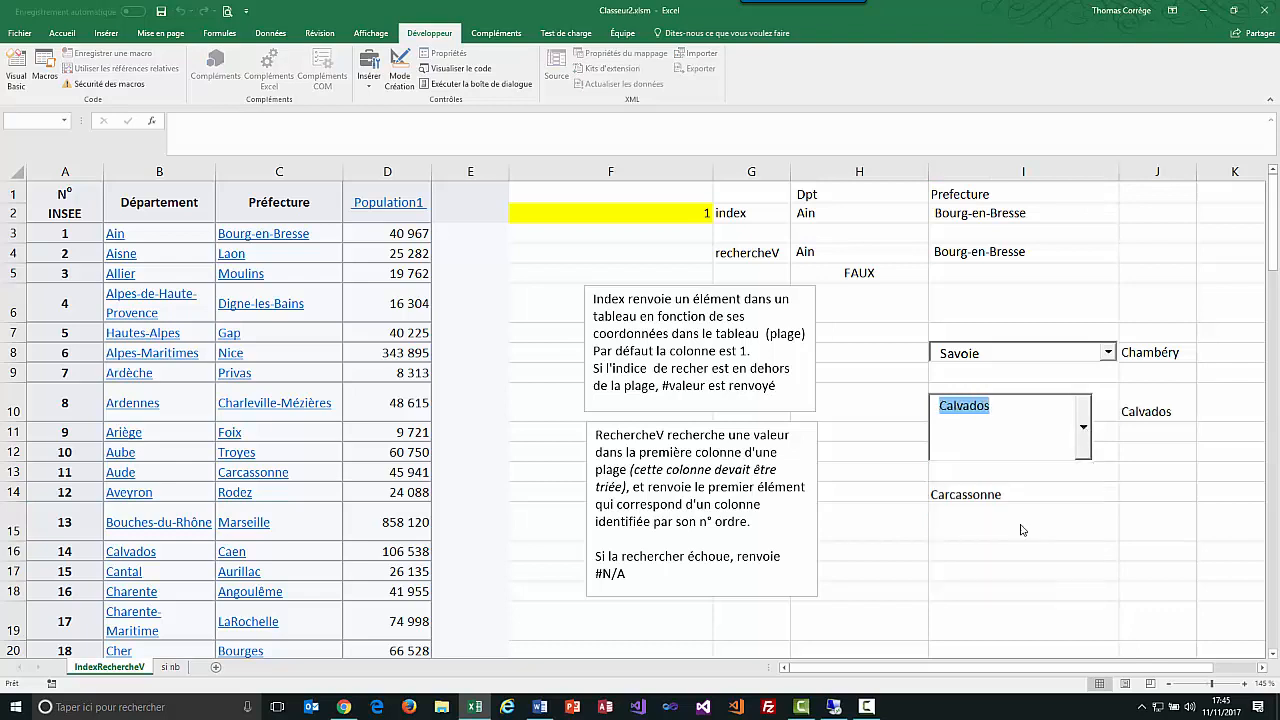
{"action": "left_click", "coordinate": [1085, 430]}
{"action": "scroll", "coordinate": [1000, 500], "scroll_direction": "down", "scroll_amount": 5}
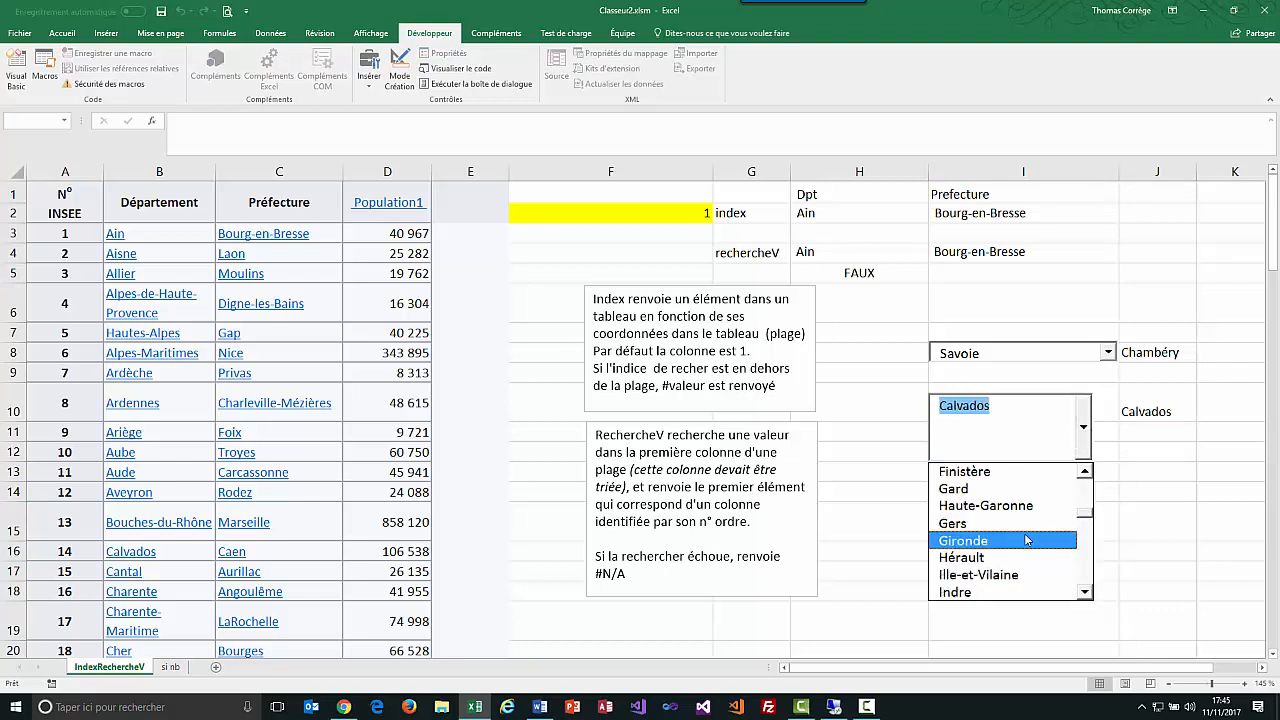
{"action": "left_click", "coordinate": [1026, 540]}
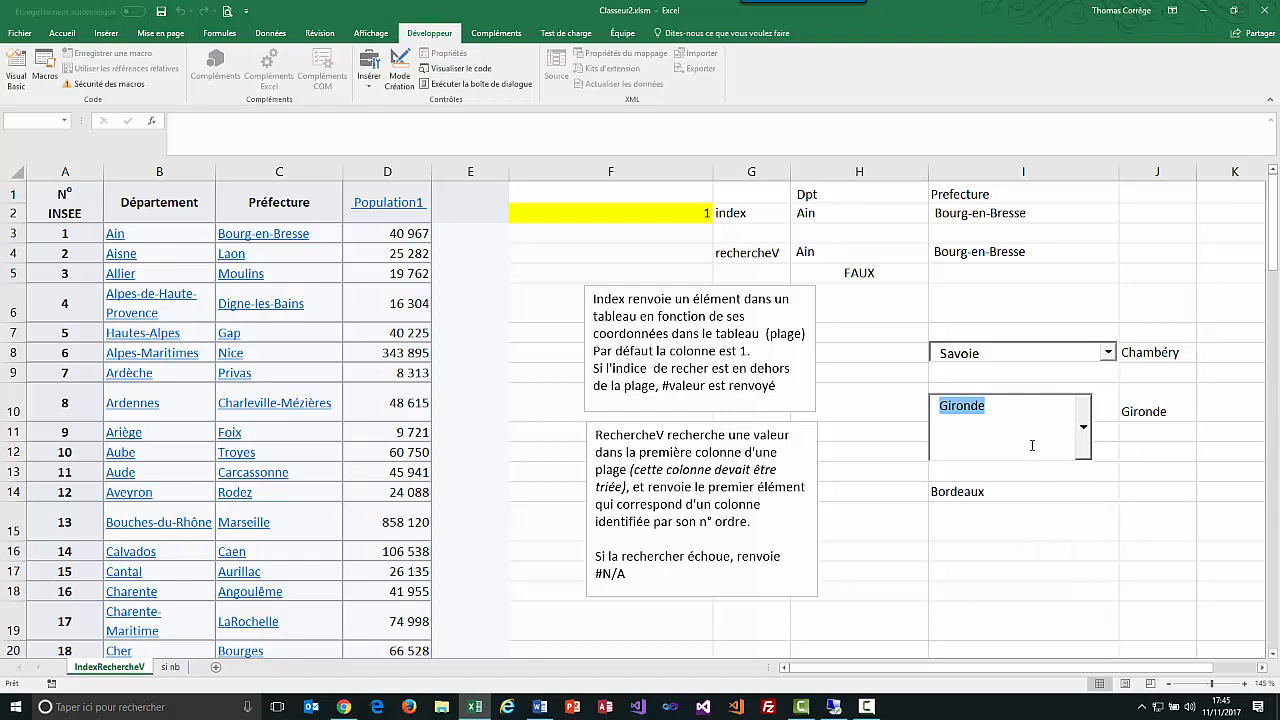
In design mode, reduce the lower combo box to about one row tall and move it over the linked cell J10
{"action": "left_click", "coordinate": [399, 70]}
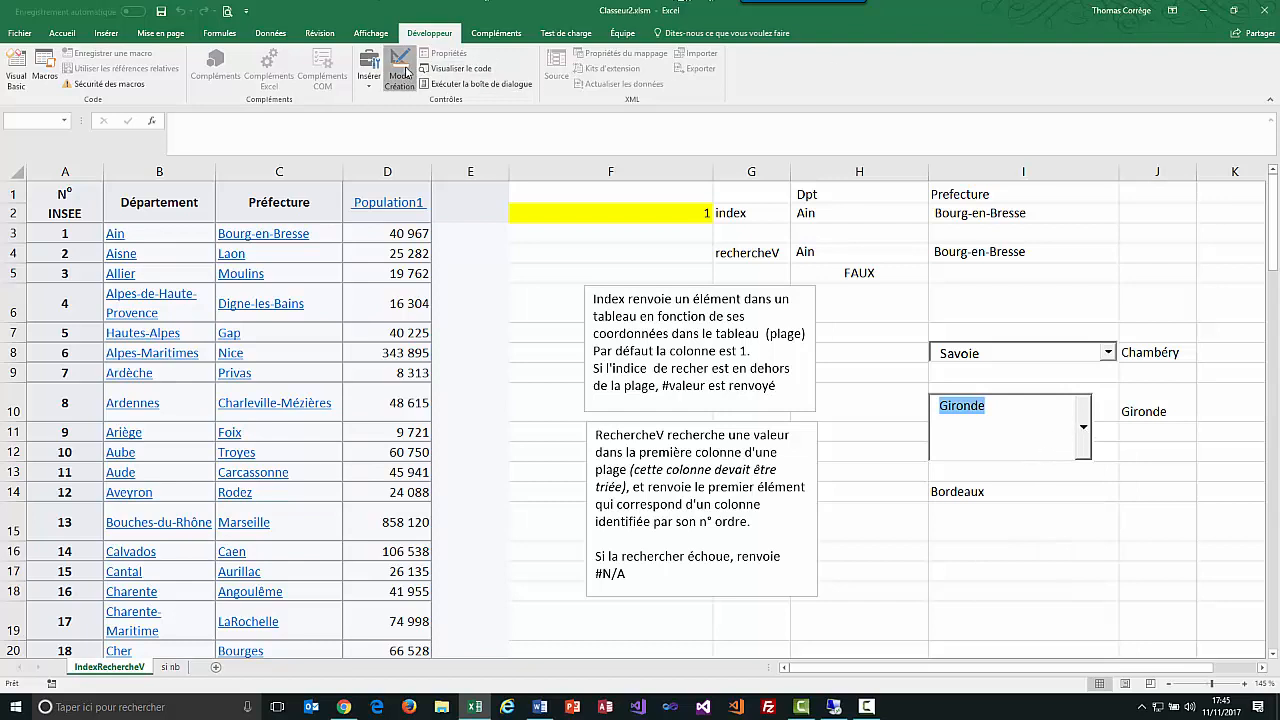
{"action": "left_click", "coordinate": [1055, 453]}
{"action": "left_click_drag", "start_coordinate": [1090, 458], "coordinate": [1109, 428]}
{"action": "left_click_drag", "start_coordinate": [1012, 396], "coordinate": [1111, 387]}
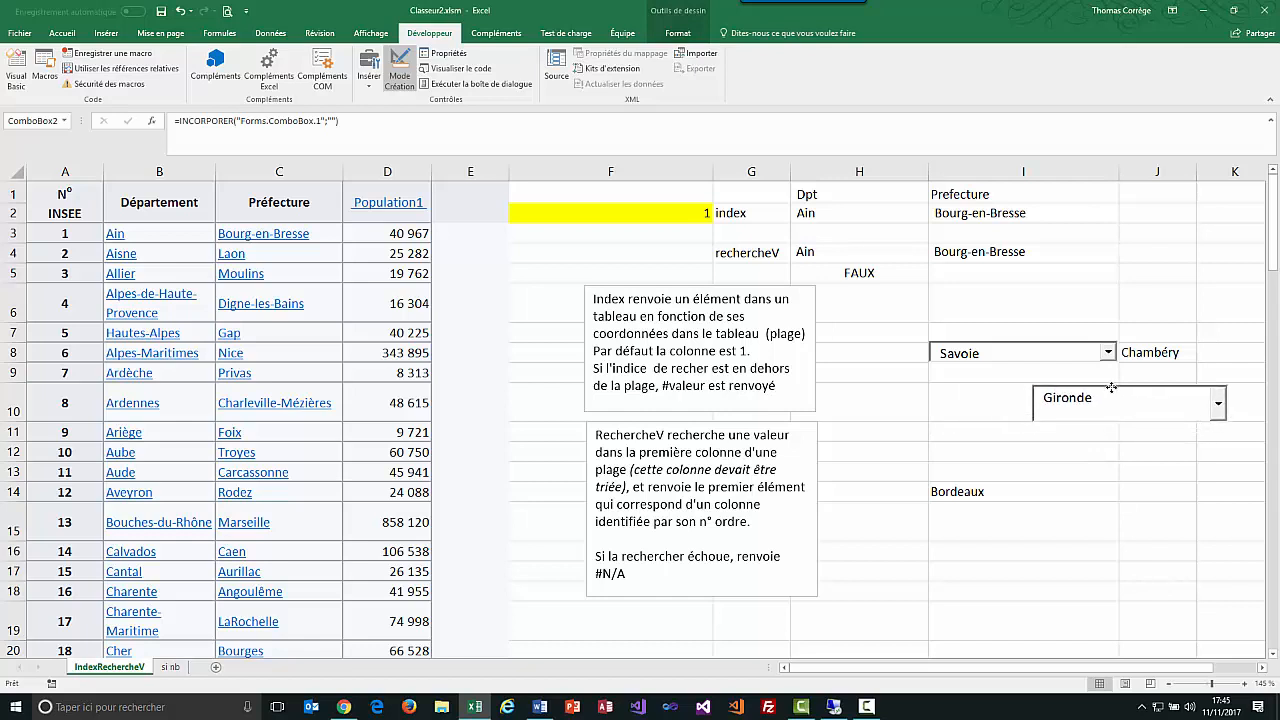
{"action": "left_click", "coordinate": [1023, 452]}
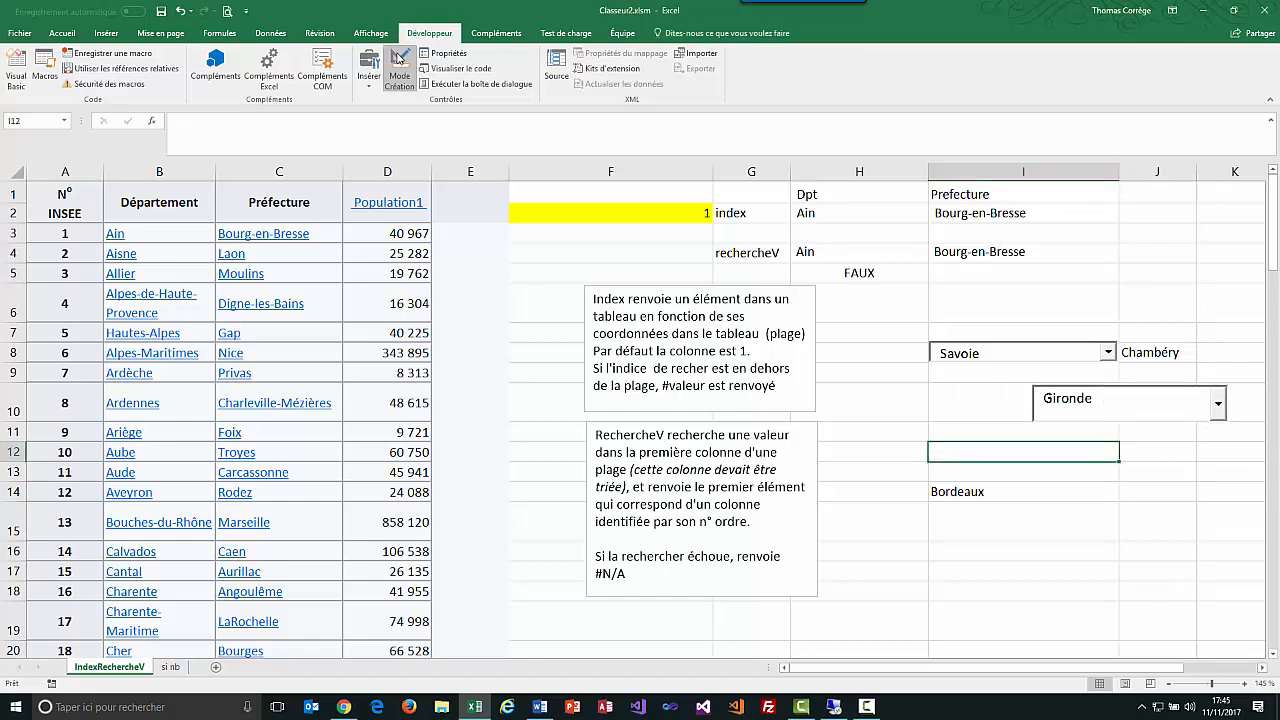
Choose Indre and then Hautes-Alpes in the moved combo box to test the lookup in I14, and reopen its list
{"action": "left_click", "coordinate": [1218, 403]}
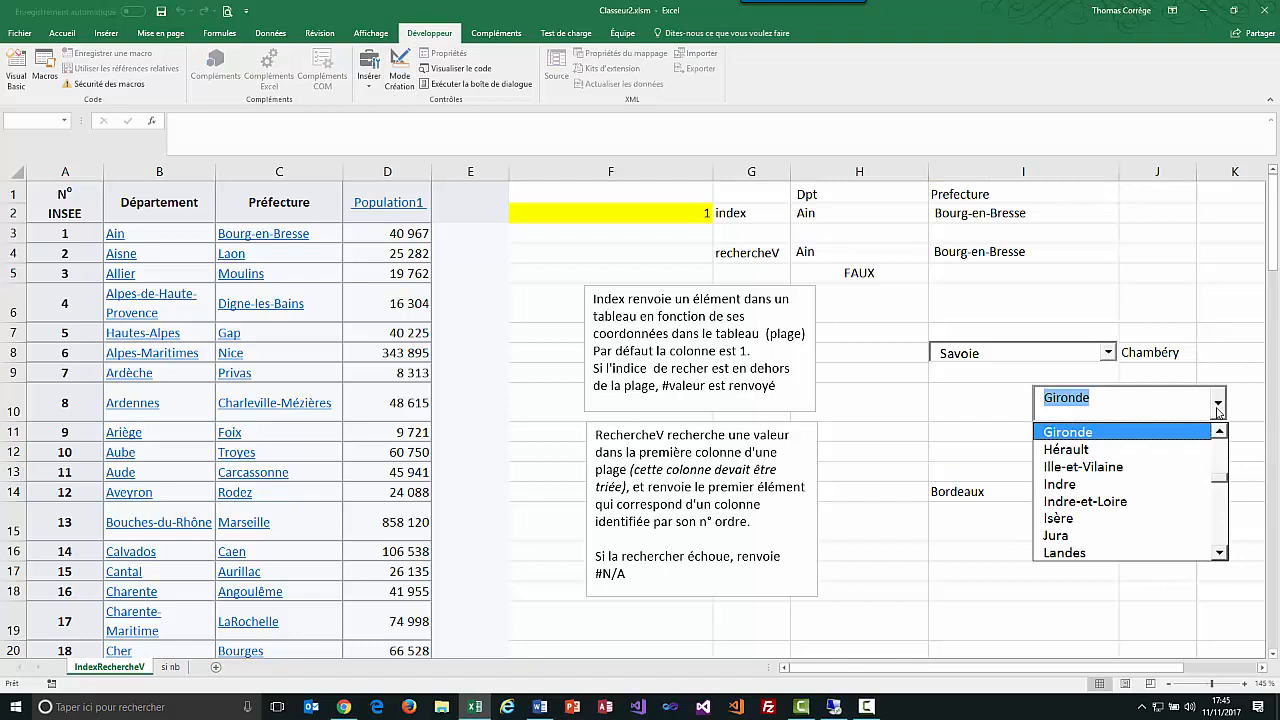
{"action": "left_click", "coordinate": [1148, 485]}
{"action": "left_click", "coordinate": [1218, 403]}
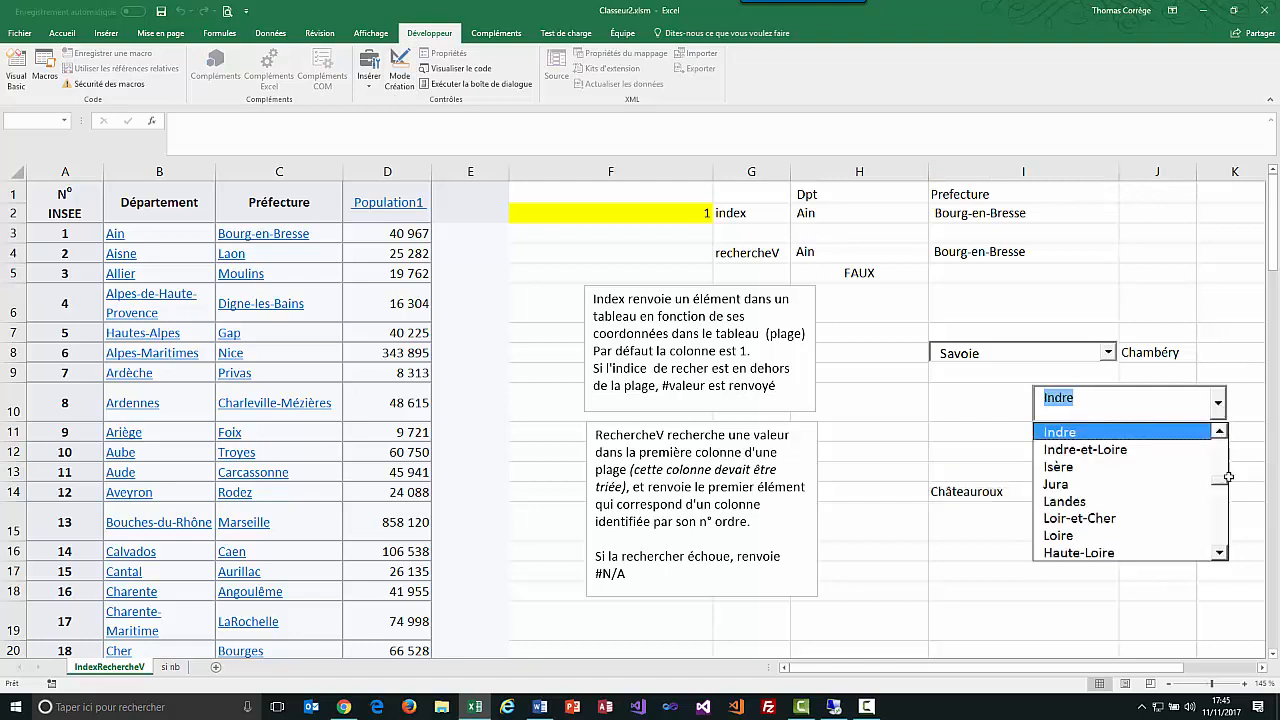
{"action": "left_click_drag", "start_coordinate": [1224, 485], "coordinate": [1231, 450]}
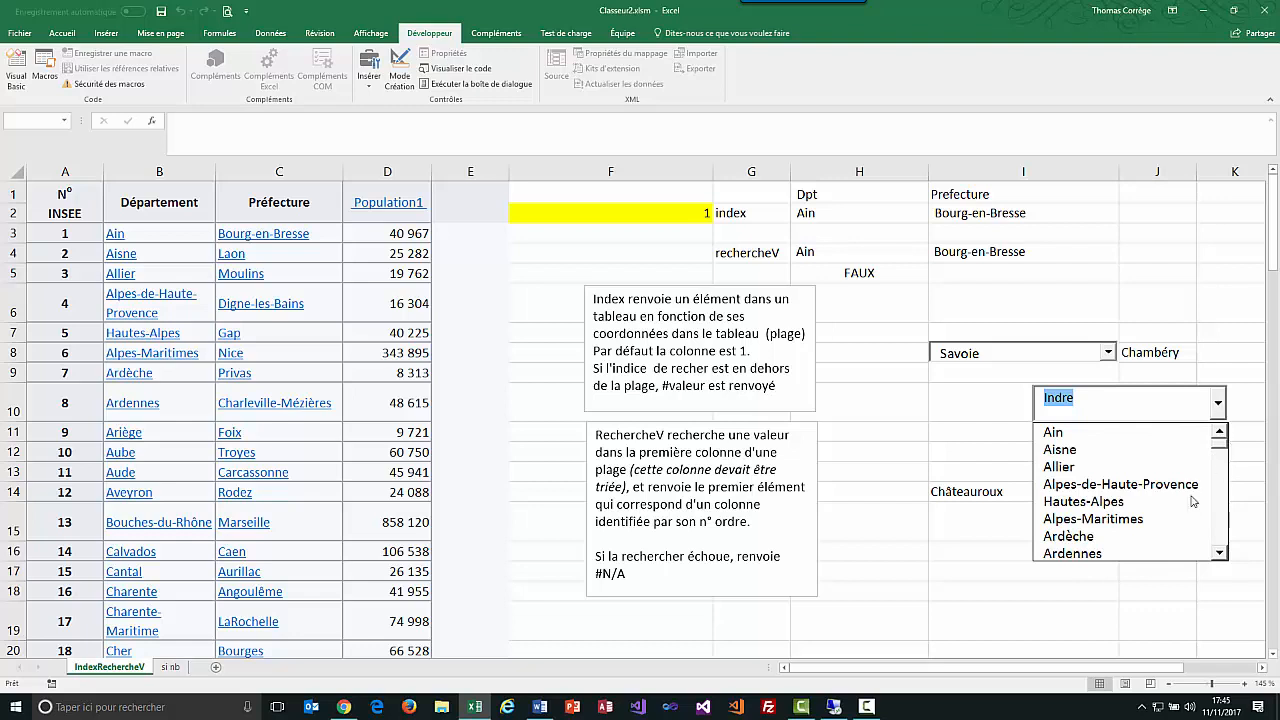
{"action": "left_click", "coordinate": [1116, 502]}
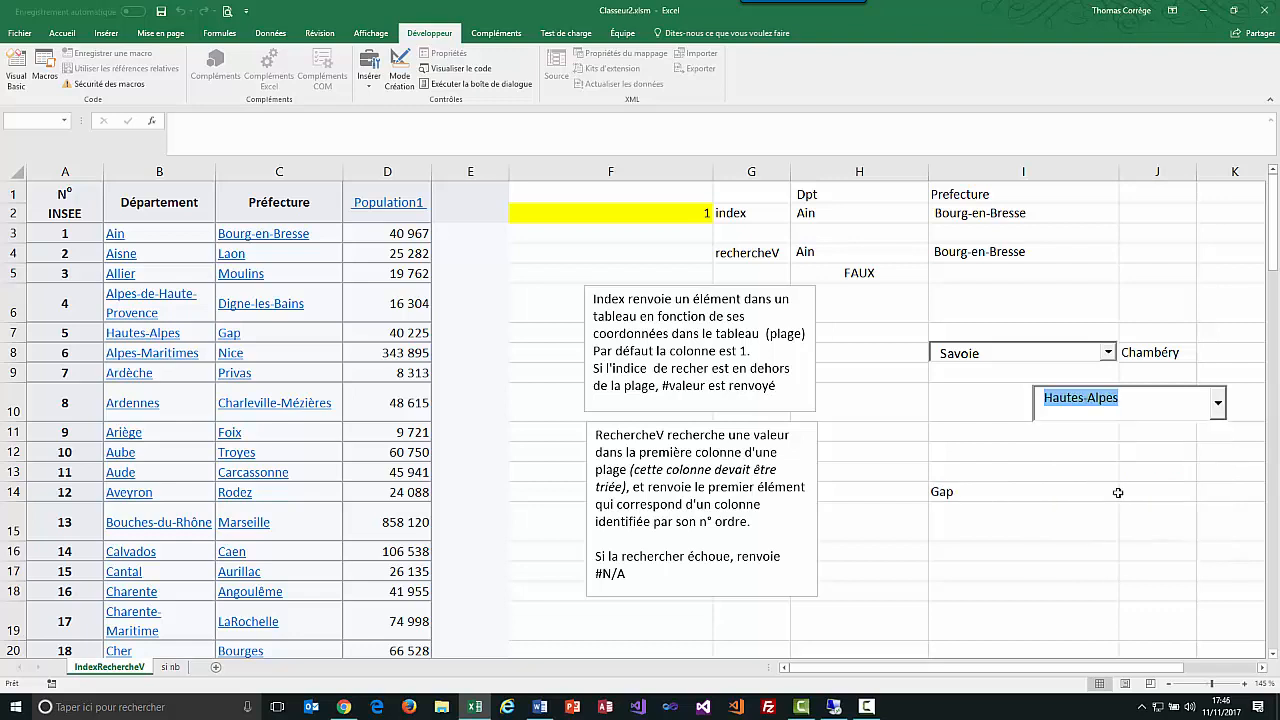
{"action": "left_click", "coordinate": [1219, 404]}
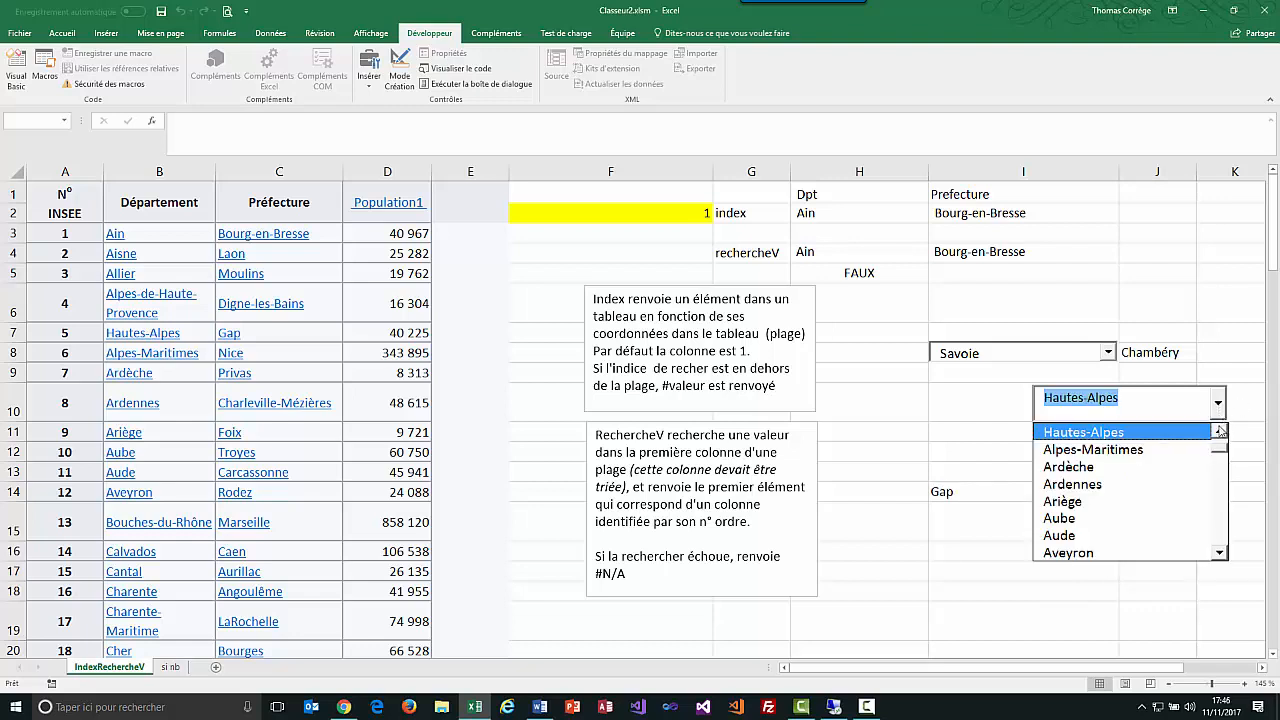